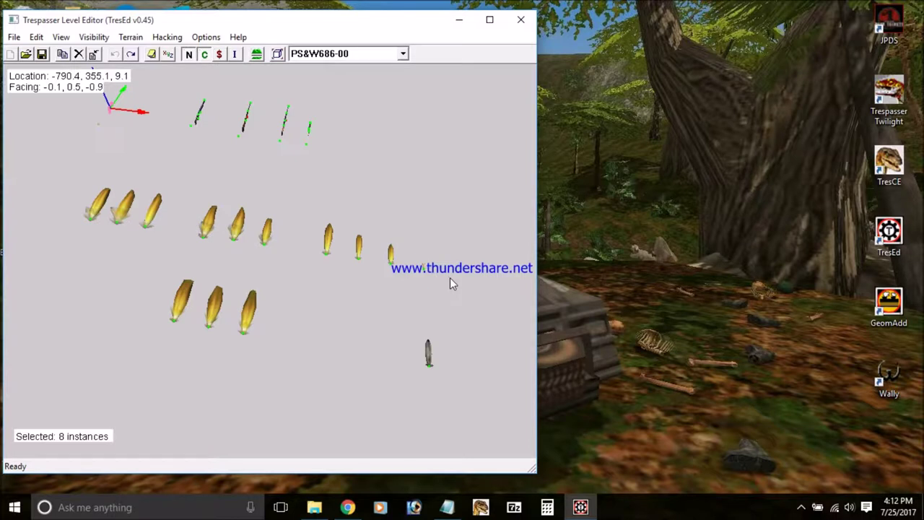
Step: Select all the yellow muzzle flash models in the four groups together, leaving out the grey one
drag(466, 298, 307, 209)
drag(288, 368, 143, 268)
drag(292, 270, 173, 183)
drag(181, 242, 83, 184)
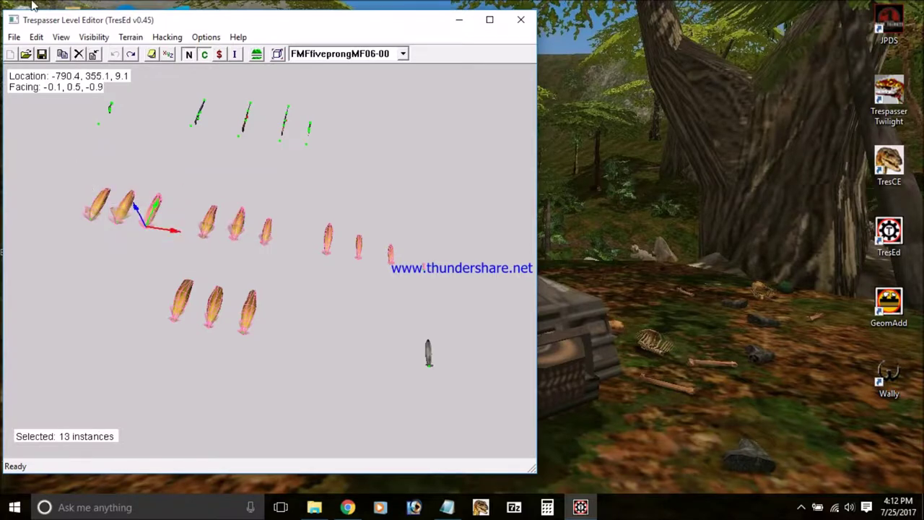
Step: Export the selected muzzle flashes as FMFfiveprongMF06-00.tpm into a new MuzzleFlashes folder inside Weapons\TutLev1, without overwriting existing texture files
click(14, 37)
click(96, 161)
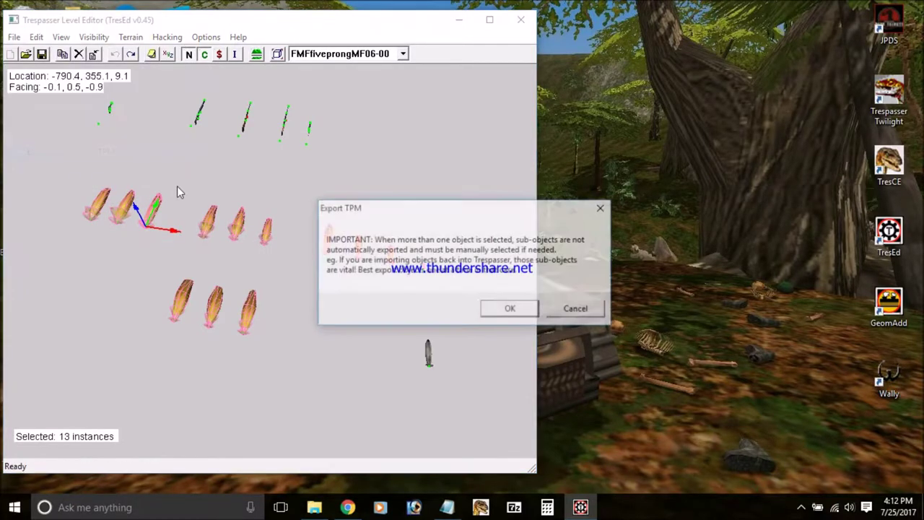
click(505, 310)
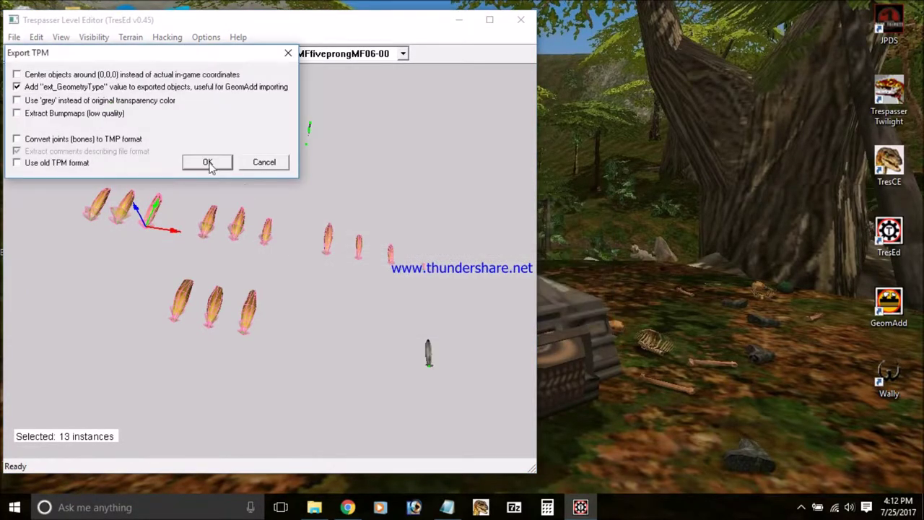
click(208, 163)
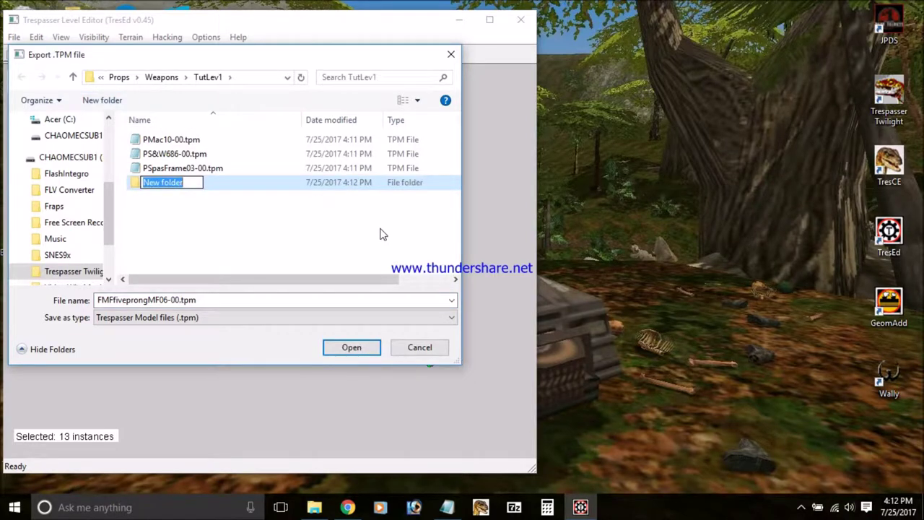
text(MuzzleFlashes)
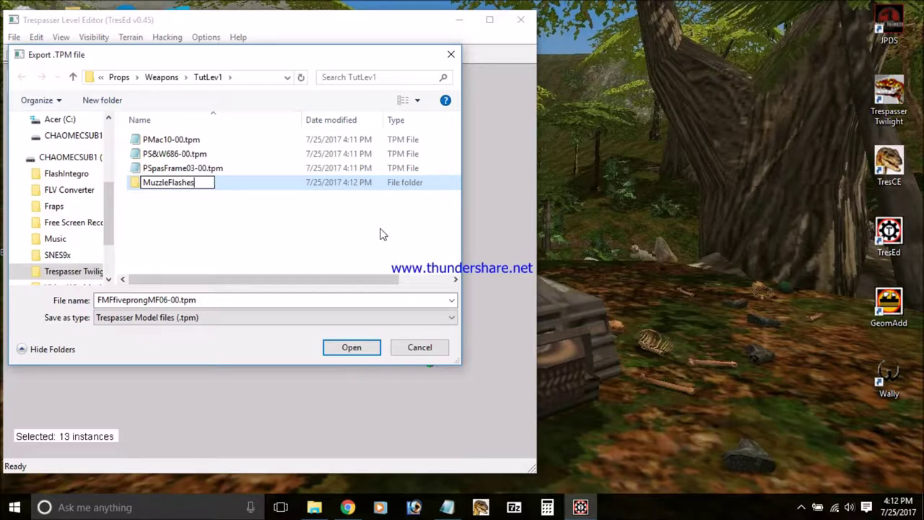
key(Return)
key(Return)
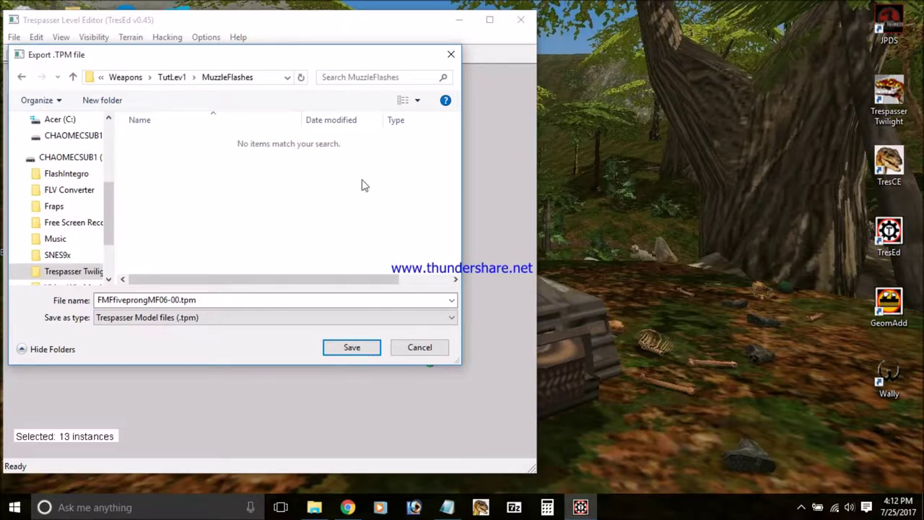
click(355, 348)
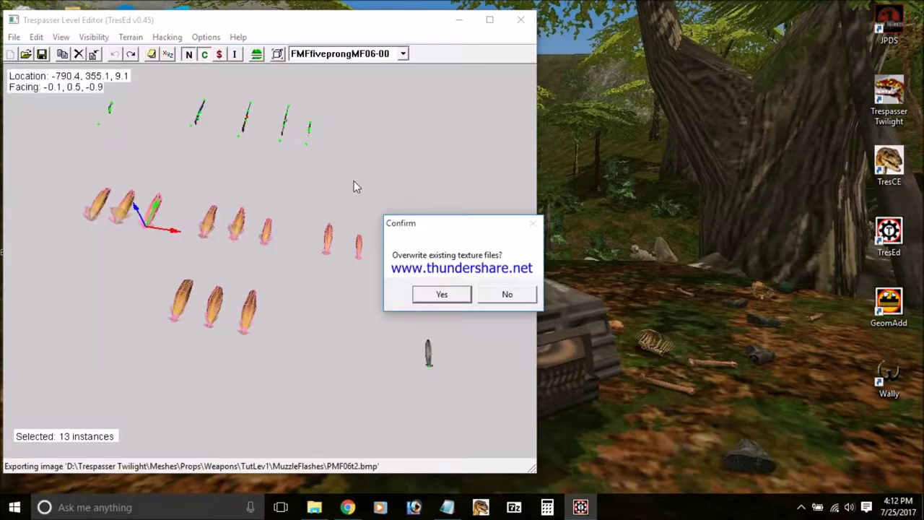
click(501, 295)
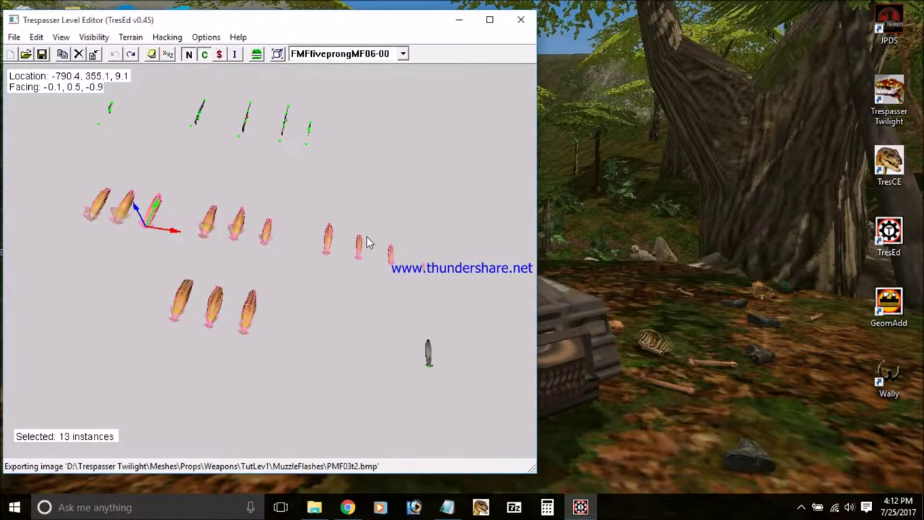
Step: Select the hunter skull beside the rib cage and begin its TPM export with the ext_GeometryType value added
right_drag(367, 243, 65, 193)
key(d)
key(w)
key(s)
key(w)
key(w)
key(d)
key(w)
key(d)
key(Up)
key(Up)
key(Page_Up)
key(Up)
key(Up)
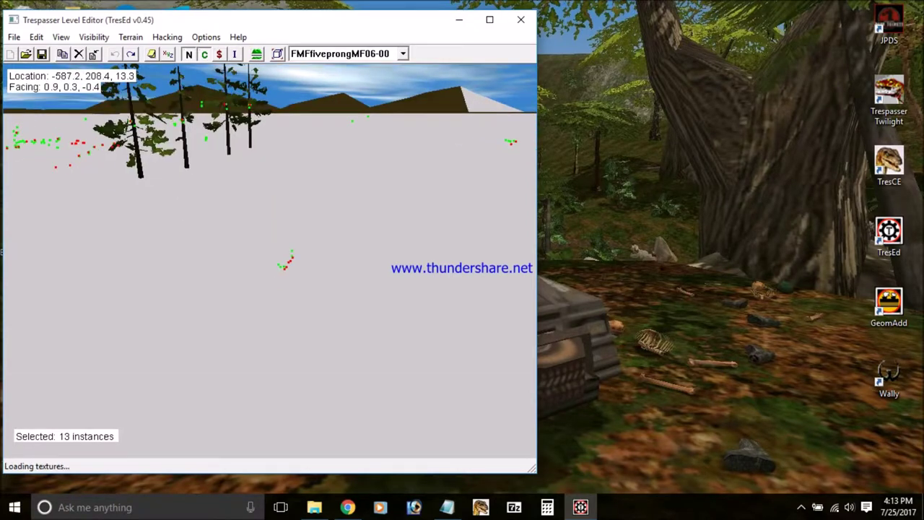
key(Down)
key(Right)
mouse_move(65, 194)
right_down()
mouse_move(65, 176)
mouse_move(22, 178)
mouse_move(57, 206)
right_up()
key(Left)
key(Page_Up)
key(Up)
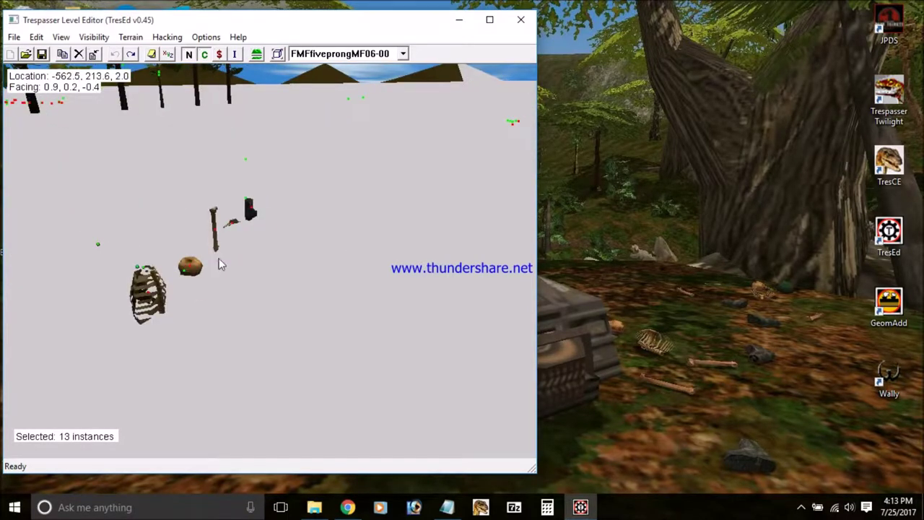
click(194, 268)
click(15, 37)
click(79, 150)
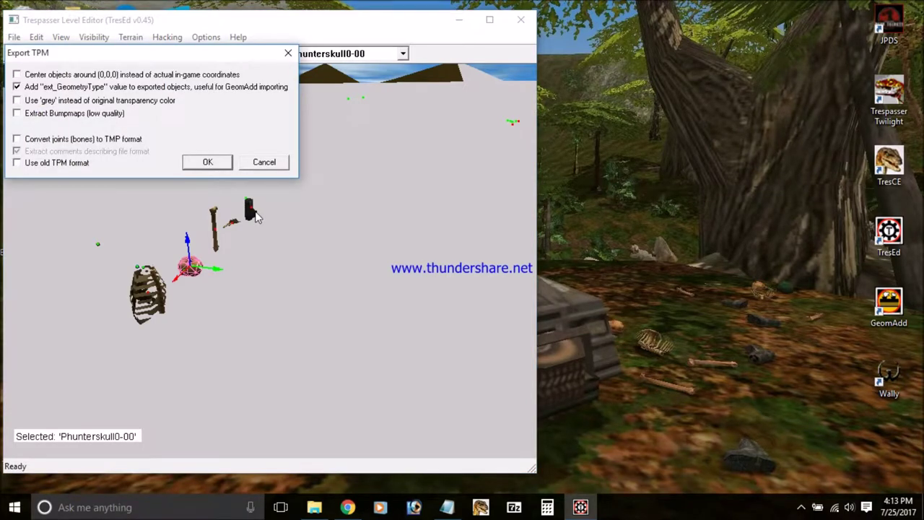
click(220, 164)
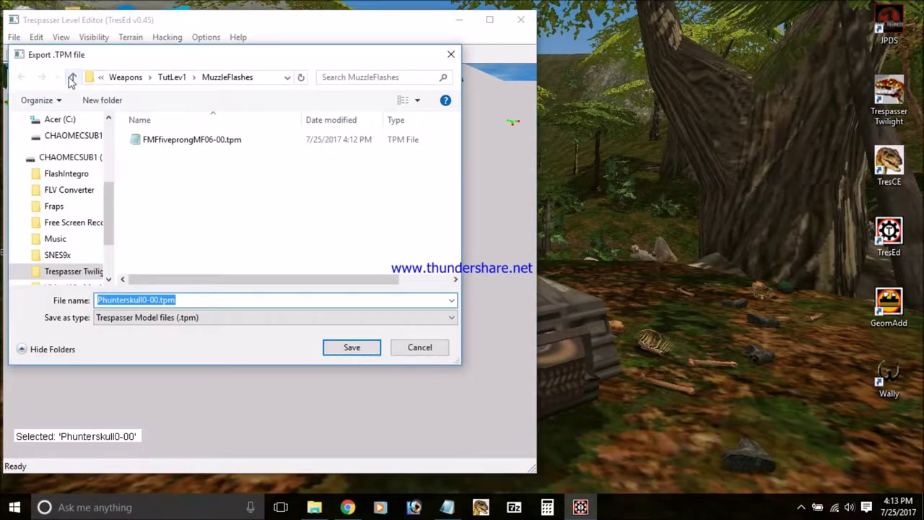
Step: Create a TutLev1 folder under Meshes\Props and save the skull in it as Phunterskull0-00.tpm
click(72, 77)
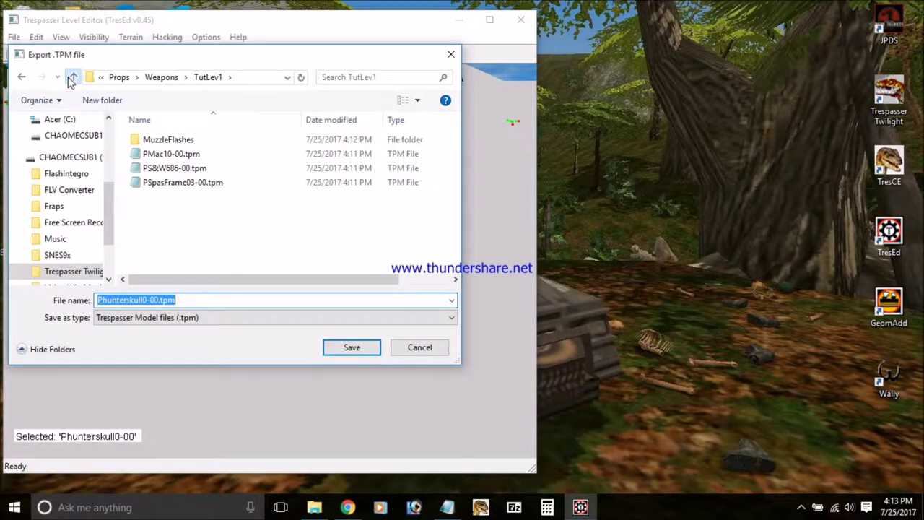
click(72, 77)
click(72, 78)
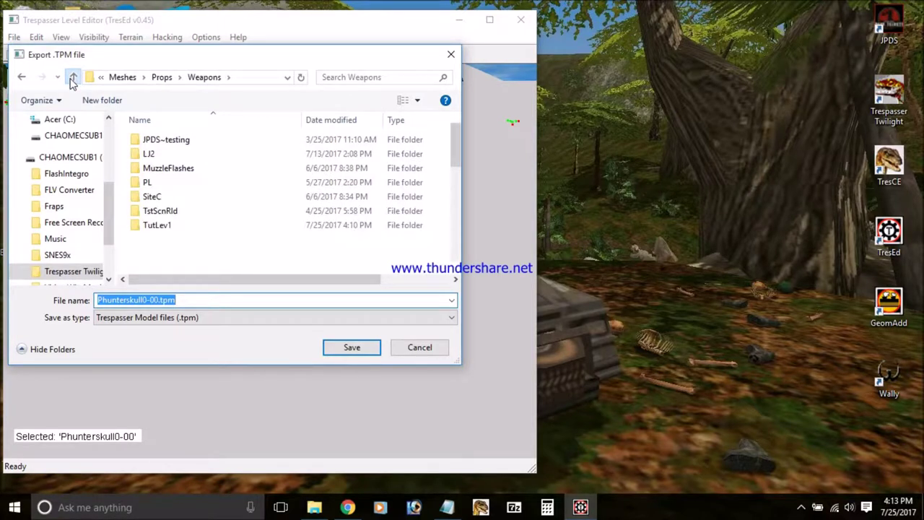
click(117, 101)
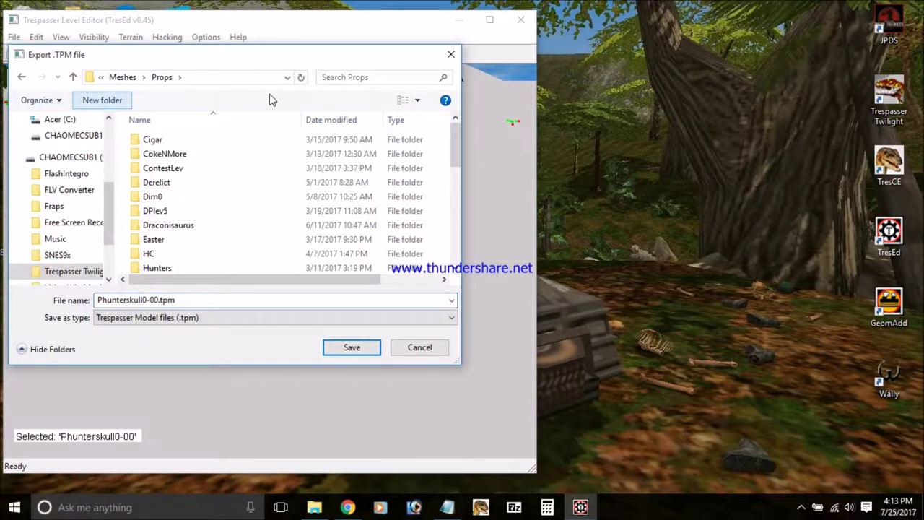
text(T)
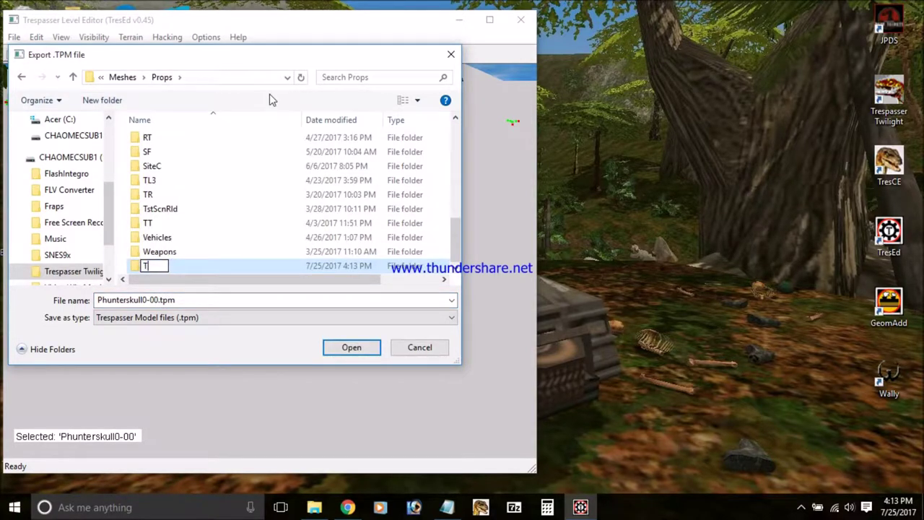
text(utLev1)
key(Return)
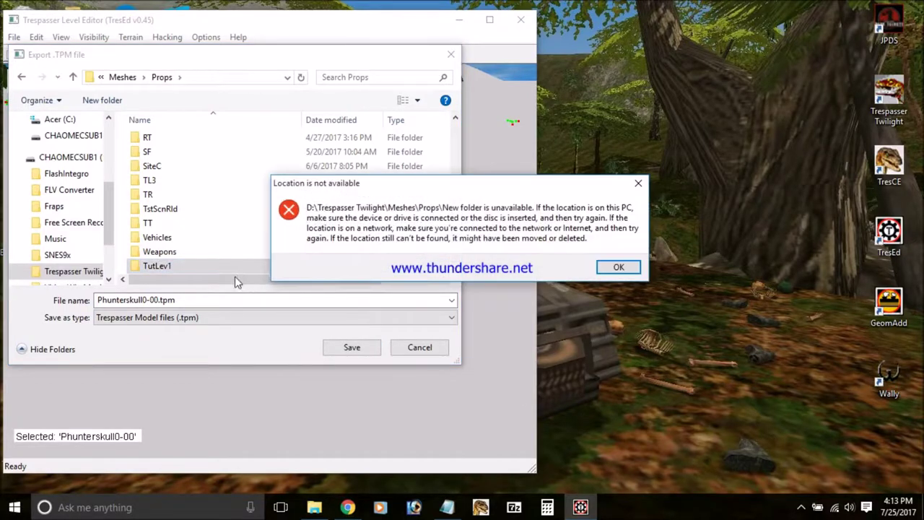
click(612, 270)
click(180, 267)
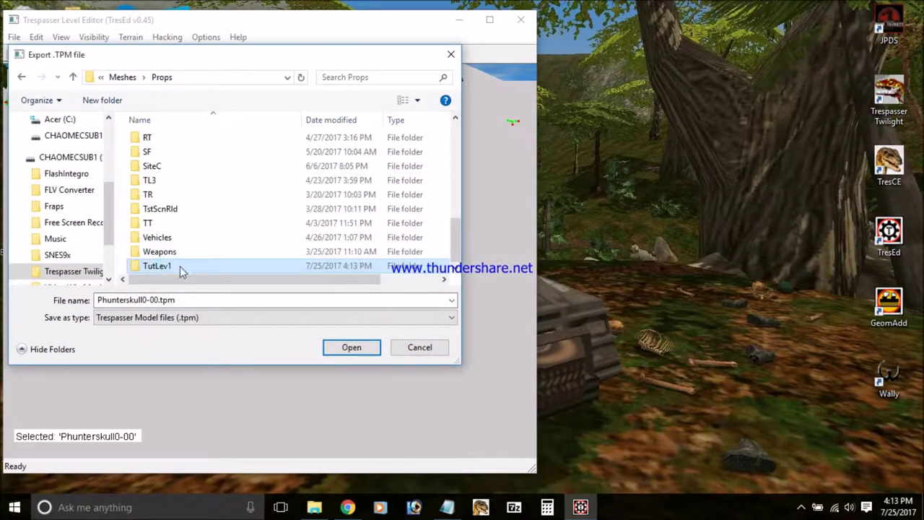
double_click(180, 266)
click(348, 348)
Step: Select the nearby fuel barrels and wooden crates together as one group of props
right_drag(325, 208, 418, 173)
key(w)
key(w)
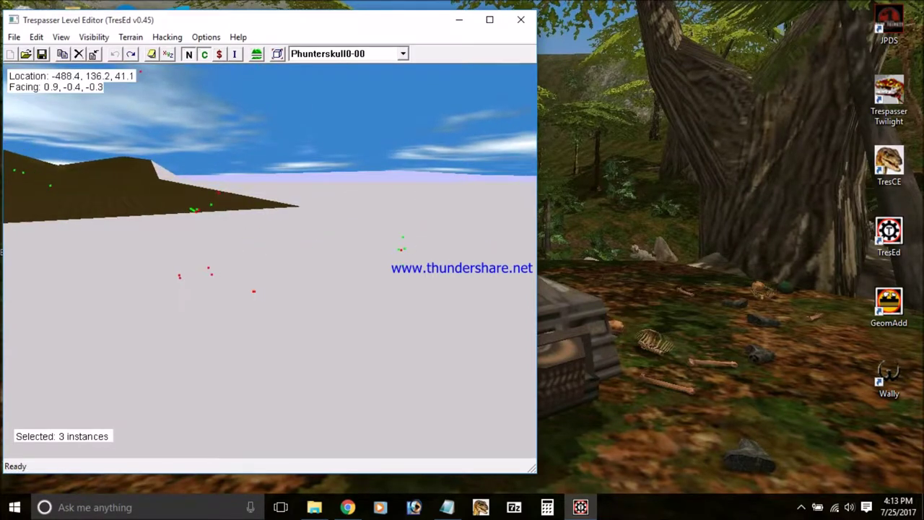
key(w)
right_drag(418, 173, 419, 192)
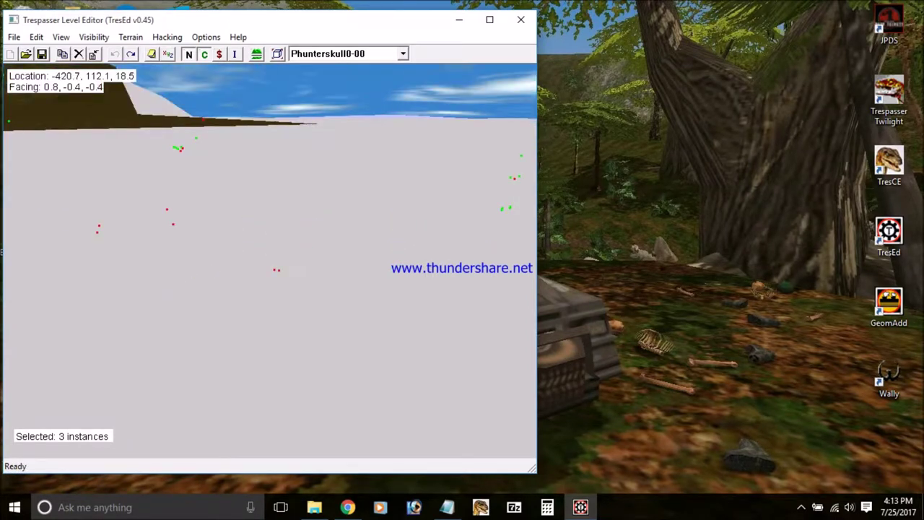
key(Up)
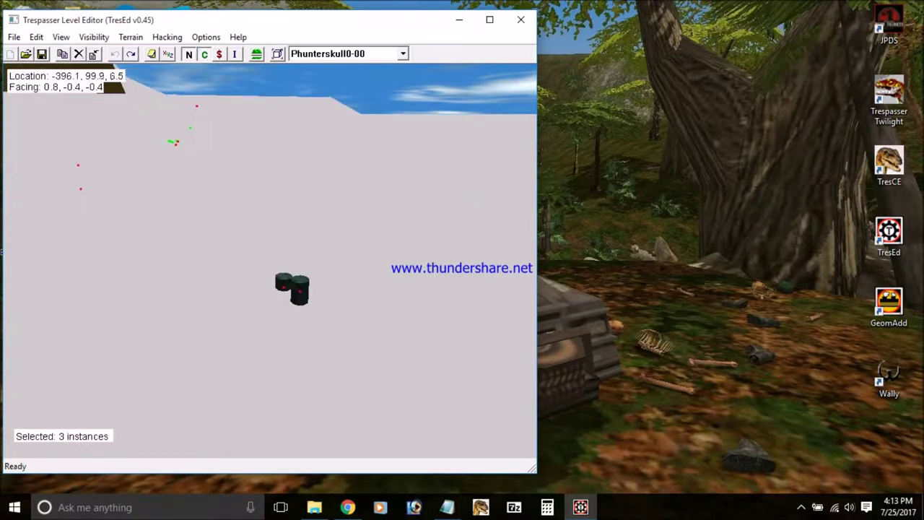
right_drag(270, 260, 151, 249)
key(Up)
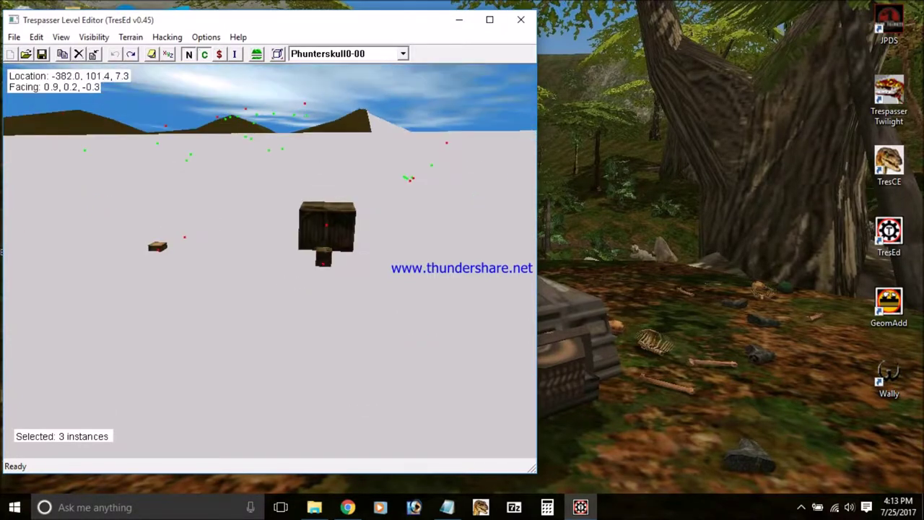
key(Up)
right_drag(270, 260, 390, 270)
key(Down)
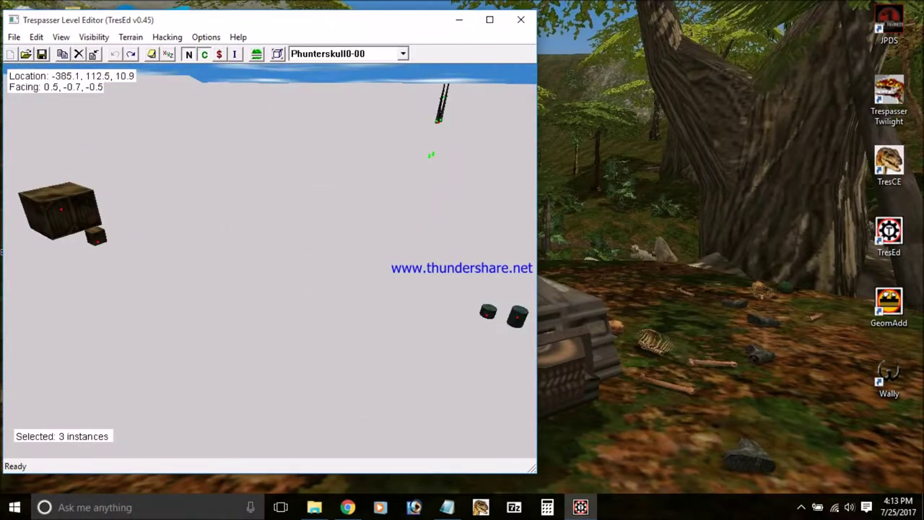
key(Up)
key(Up)
key(Right)
right_drag(270, 260, 181, 260)
key(Right)
key(Left)
key(Left)
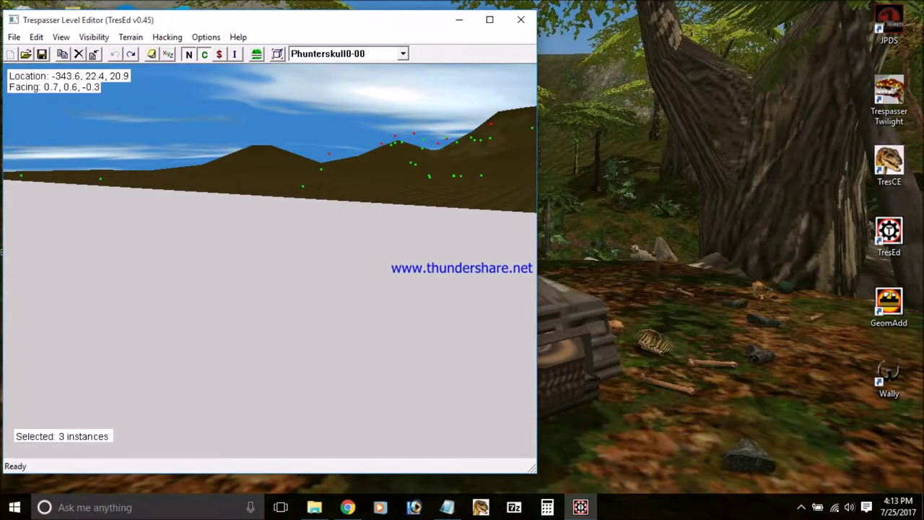
key(Left)
right_drag(271, 247, 321, 285)
key(Down)
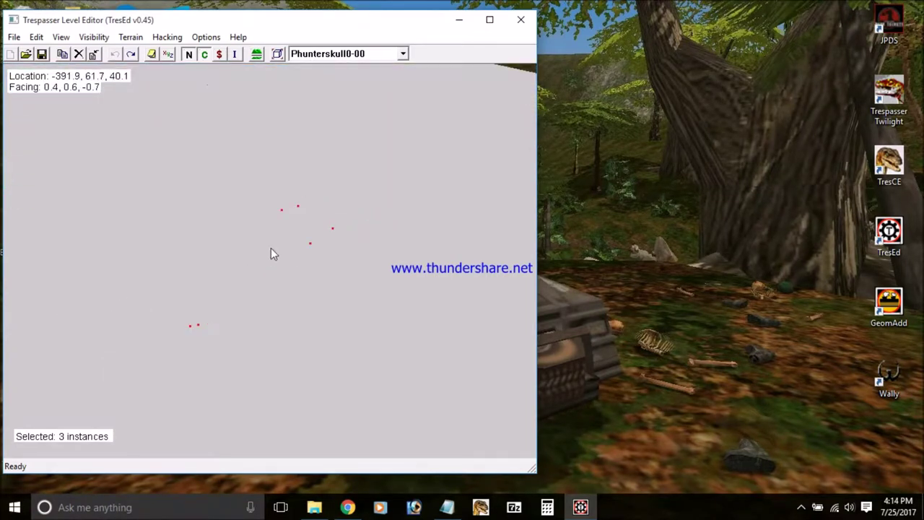
key(Down)
drag(373, 386, 60, 110)
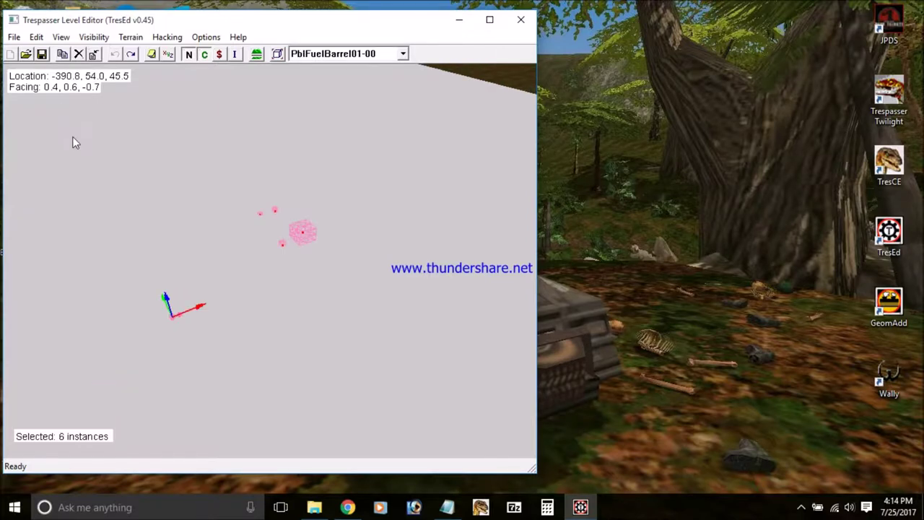
Step: Export the selected barrels and crates as PblFuelBarrel01-00.tpm into Props\TutLev1, without overwriting existing texture files
click(13, 36)
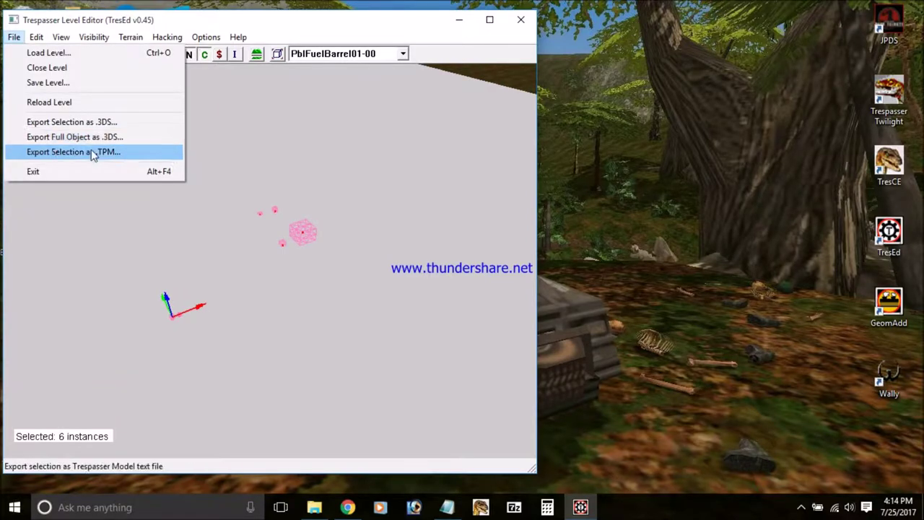
click(91, 150)
click(498, 309)
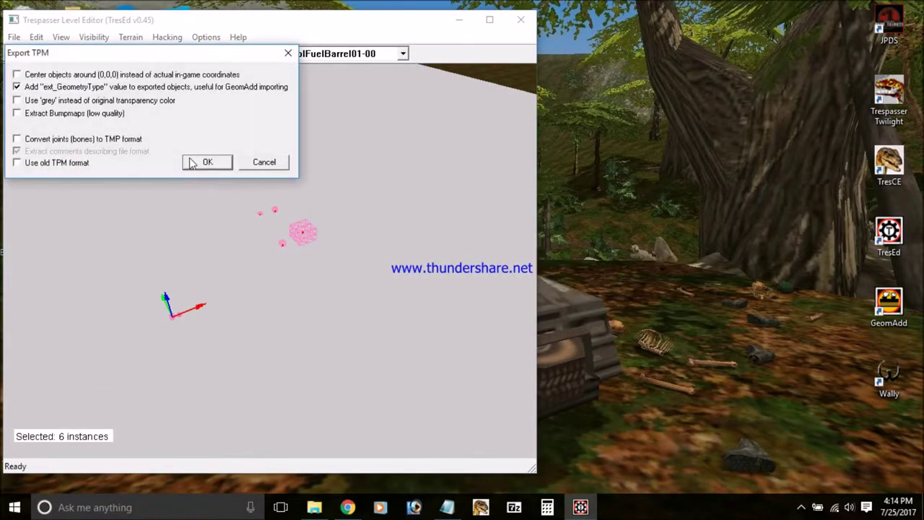
click(207, 161)
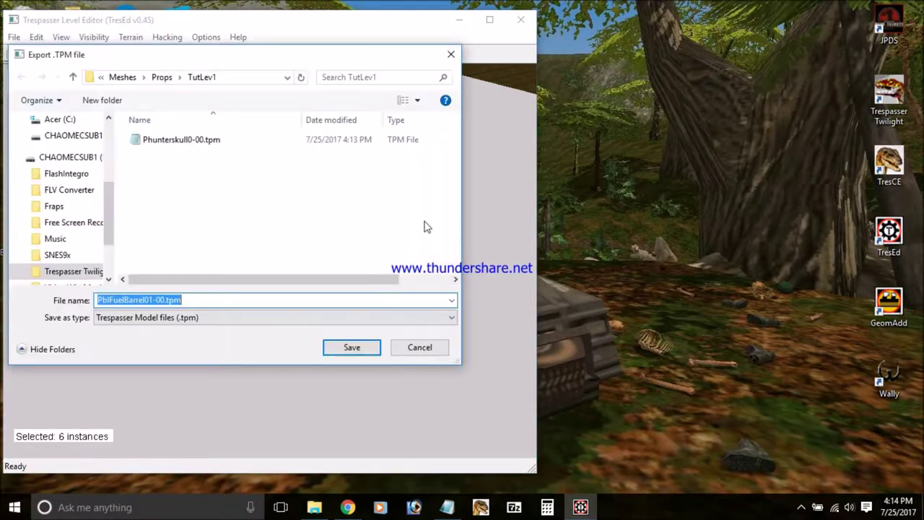
click(353, 346)
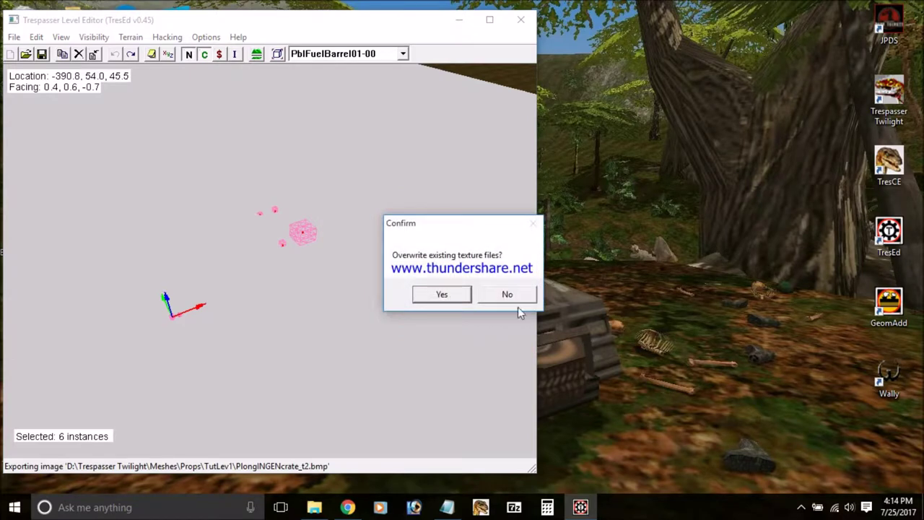
click(507, 295)
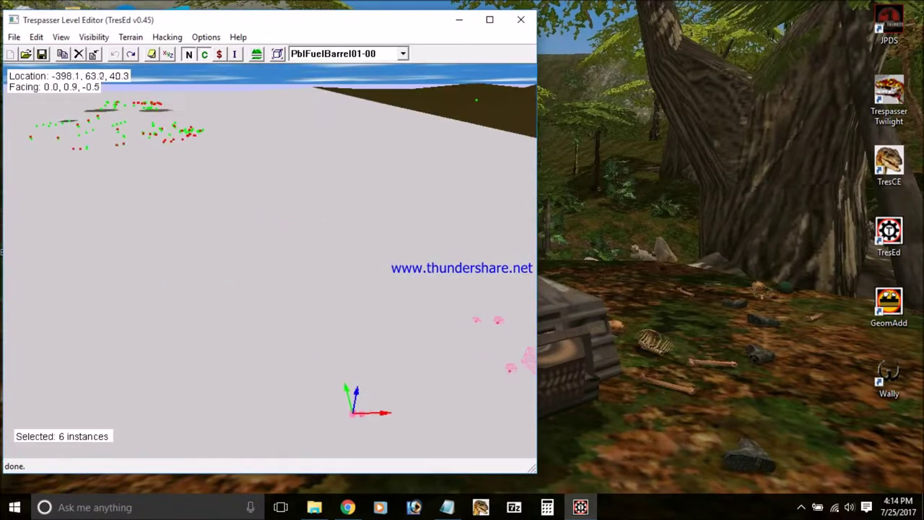
Step: Look over the rest of the current level, including the crate-covered wooden platform and the surrounding forest area
mouse_move(270, 243)
mouse_down()
mouse_move(303, 231)
mouse_move(325, 239)
mouse_move(270, 243)
mouse_up()
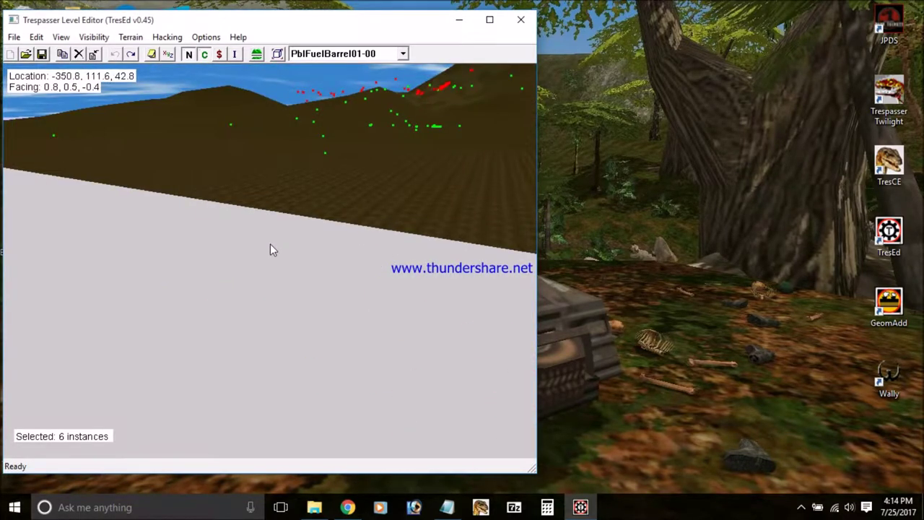
right_drag(269, 243, 290, 240)
drag(290, 241, 220, 237)
right_drag(220, 236, 245, 242)
key(Up)
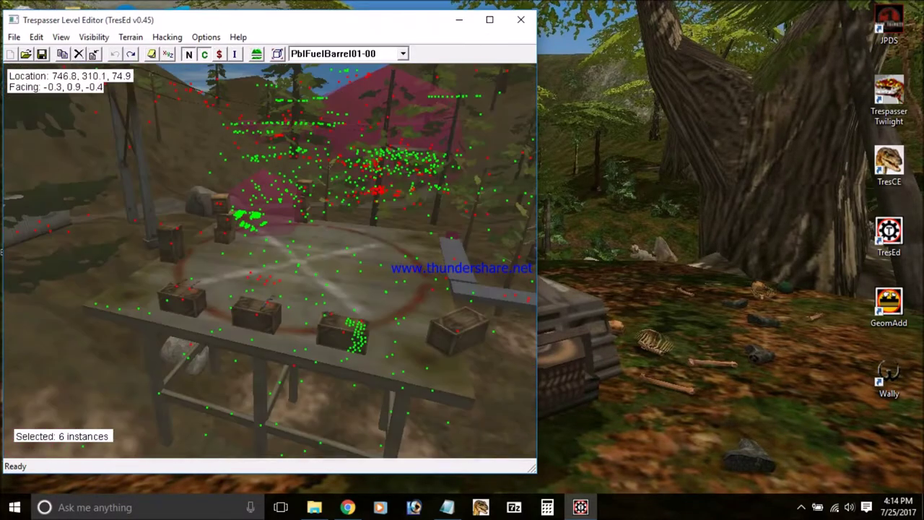
key(Up)
key(Left)
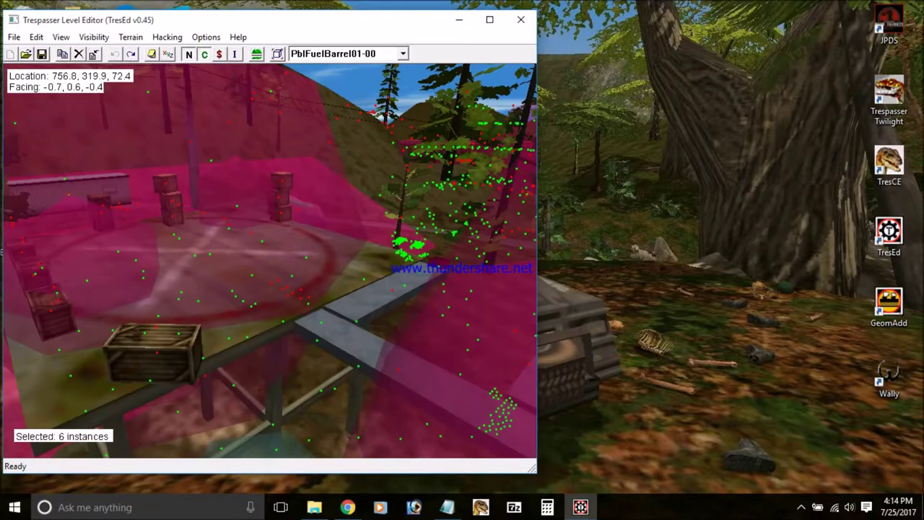
right_drag(270, 261, 205, 254)
key(Right)
key(Right)
key(Up)
key(Up)
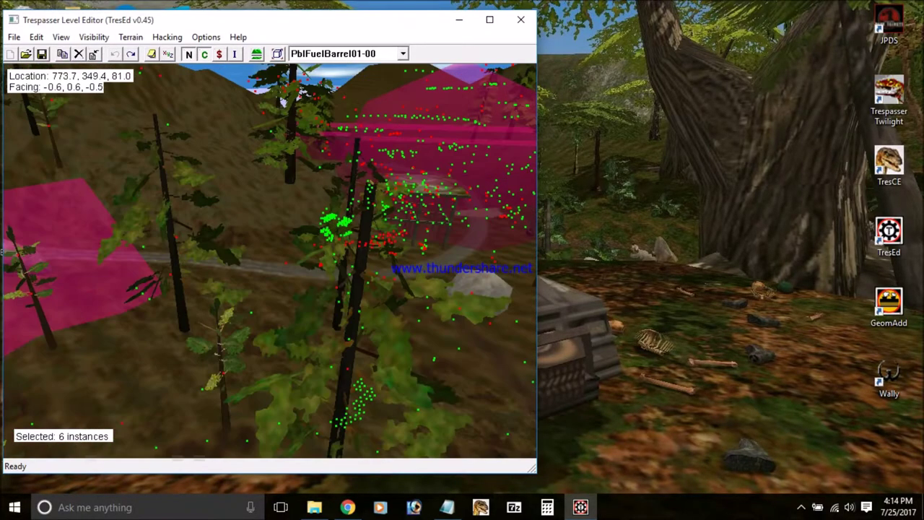
key(Down)
key(Page_Up)
key(Up)
key(Up)
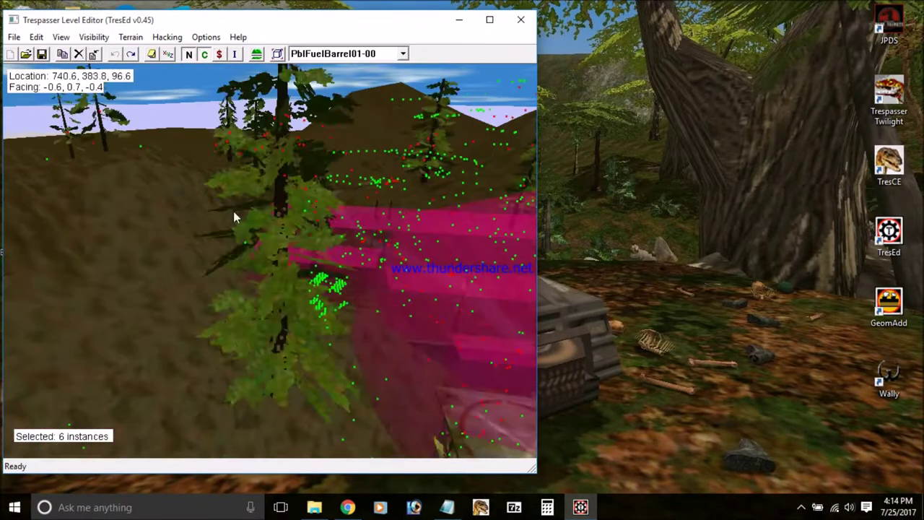
Step: Close the current level without saving the changes
click(15, 38)
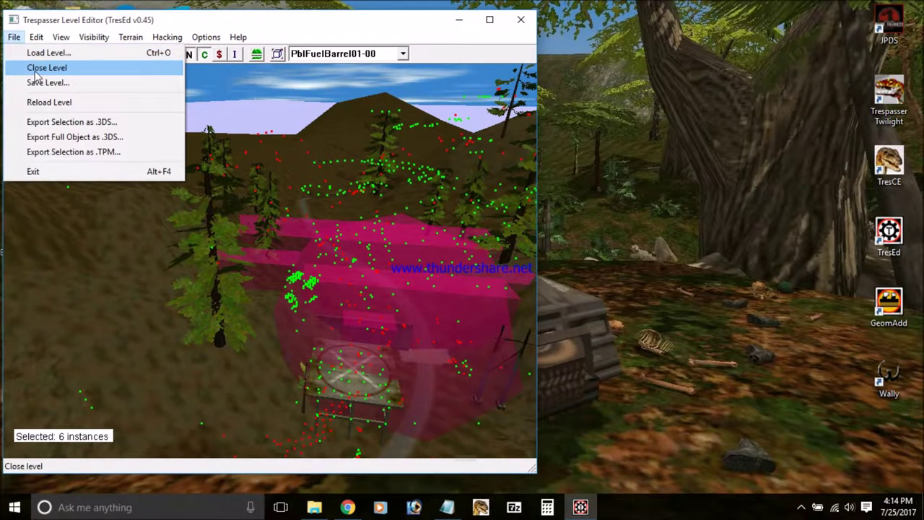
click(44, 68)
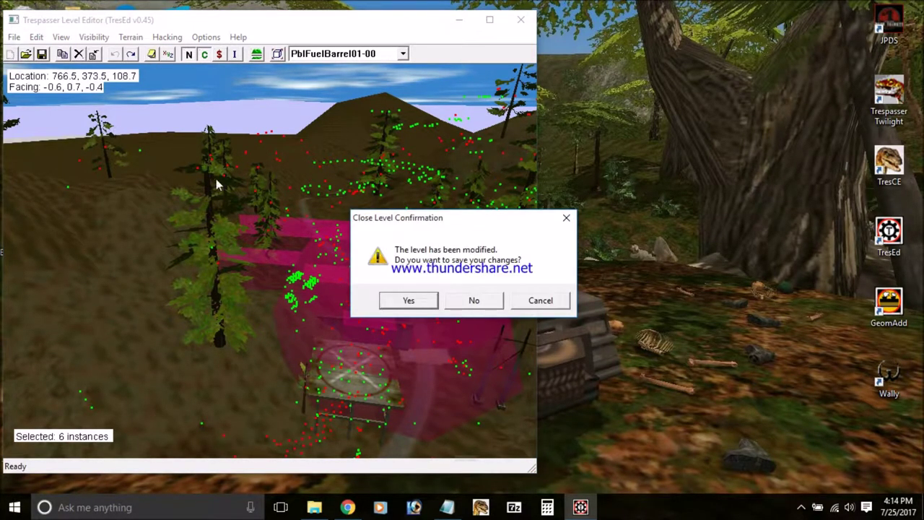
click(473, 300)
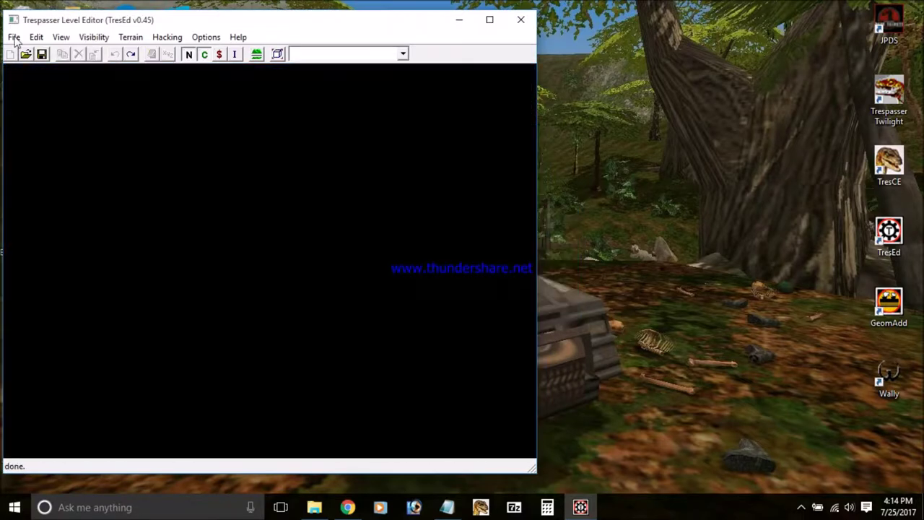
Step: Load the level DinoLev-130.swp from the Trespasser Twilight\Game\data folder
click(14, 37)
click(31, 50)
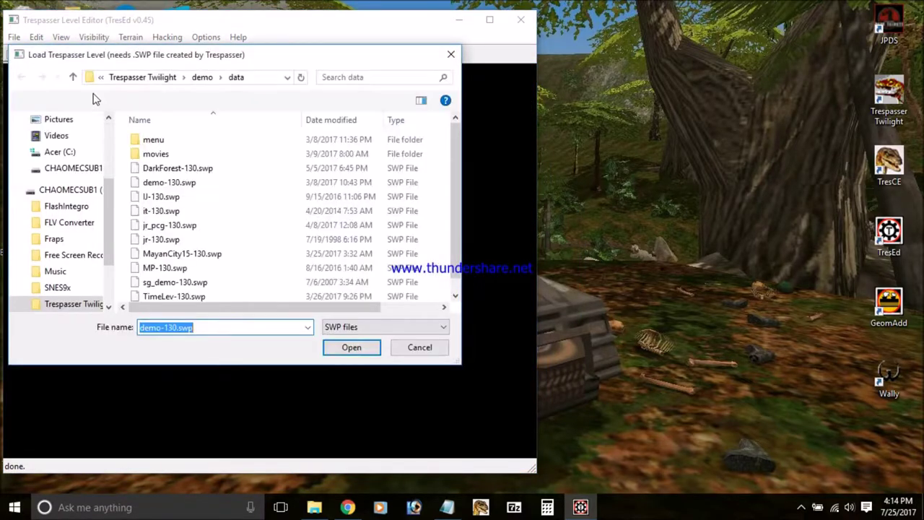
click(73, 79)
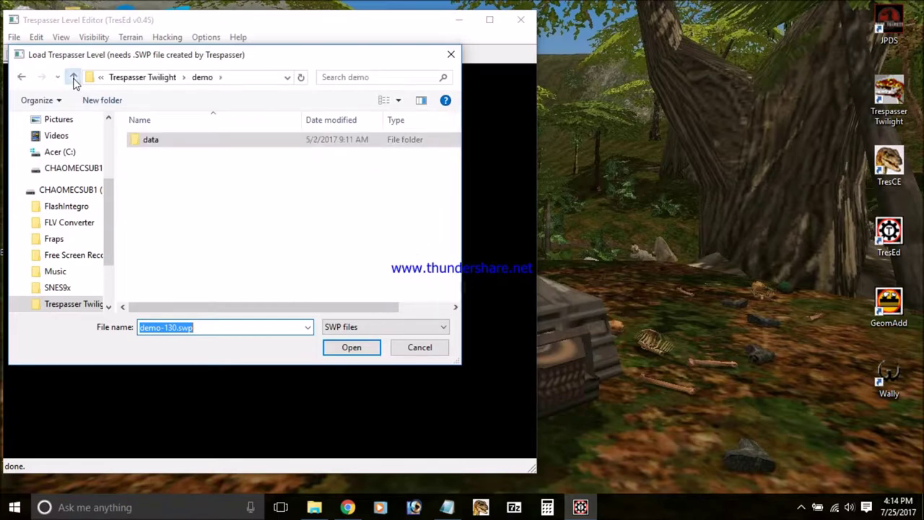
click(74, 78)
click(73, 79)
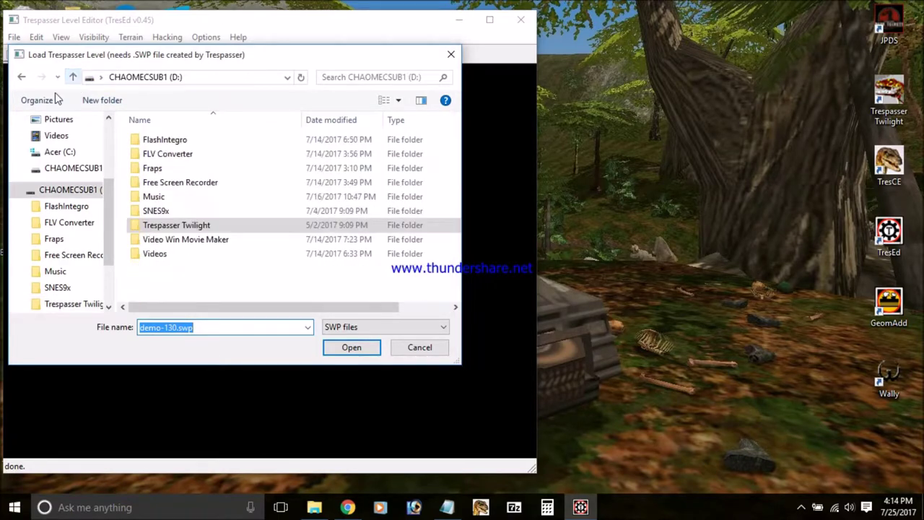
click(21, 76)
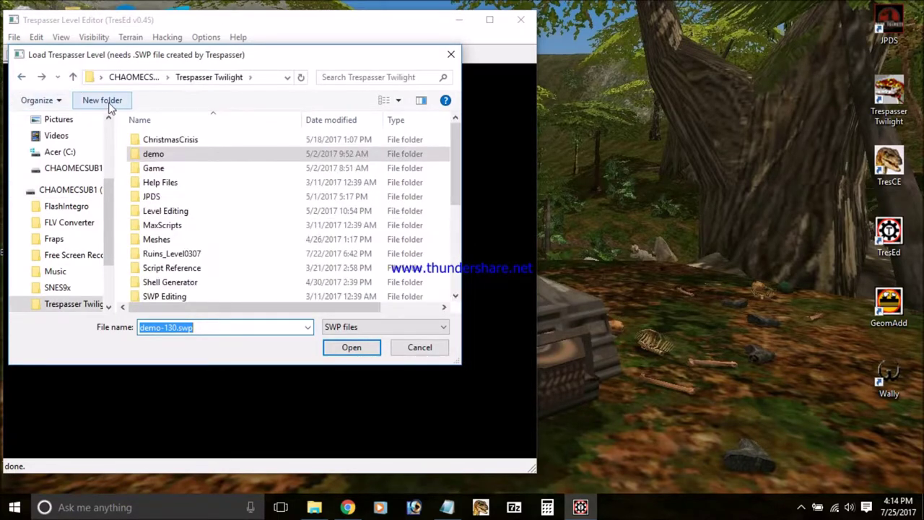
click(183, 171)
double_click(158, 166)
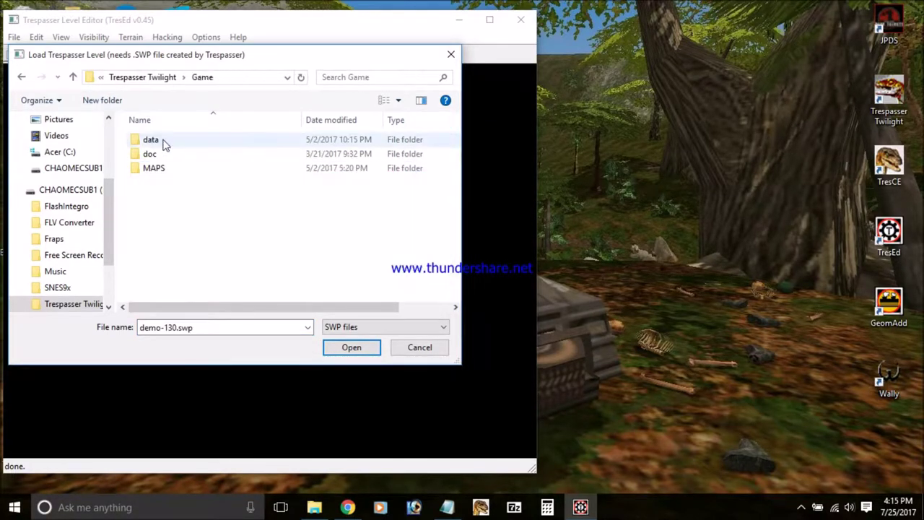
double_click(163, 141)
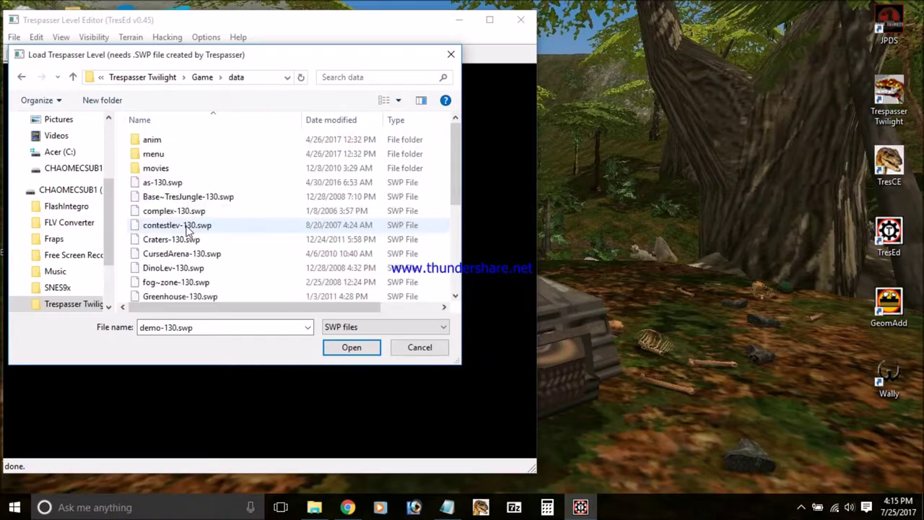
click(180, 211)
double_click(176, 268)
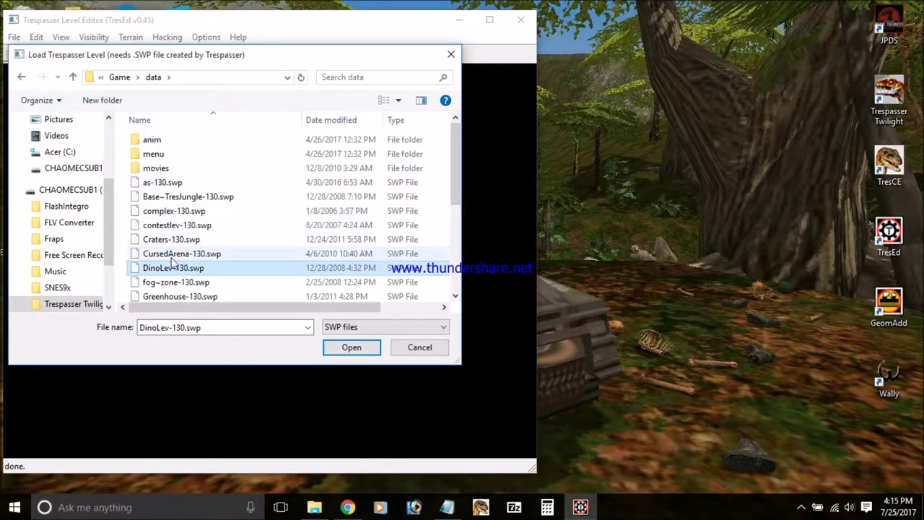
click(240, 118)
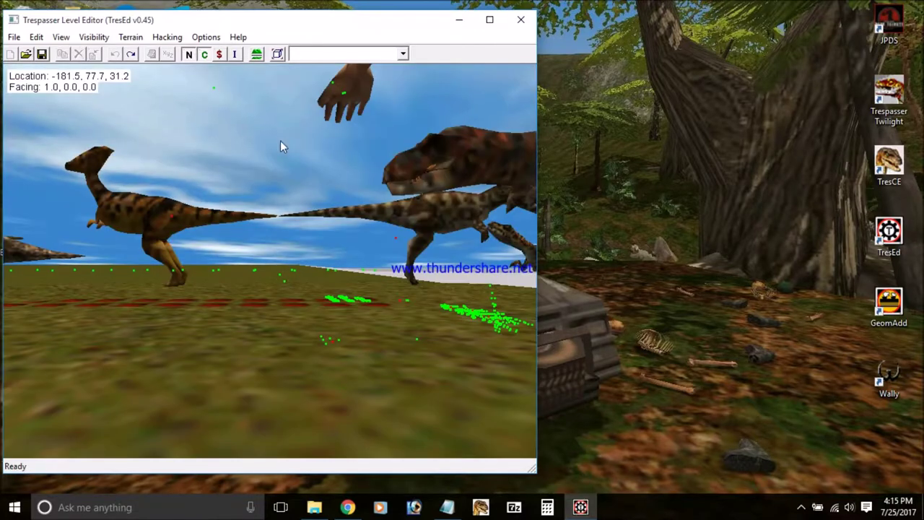
Step: Select the dark T-Rex TRex_Alpha_A00-00 among the group of dinosaurs
right_drag(280, 140, 272, 195)
right_drag(409, 261, 406, 281)
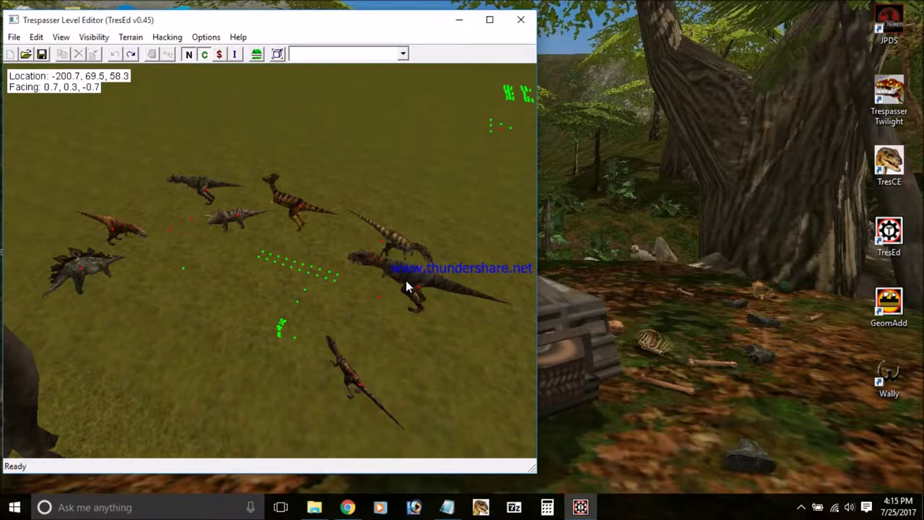
click(406, 287)
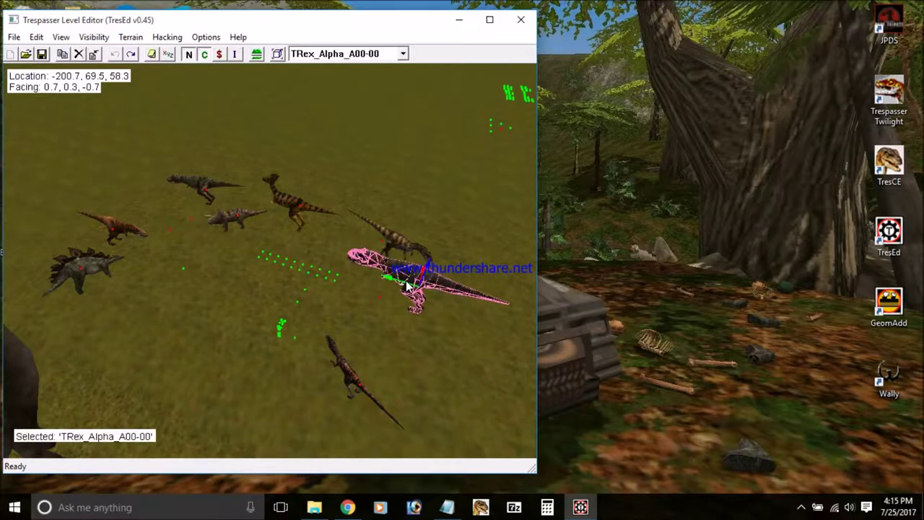
Step: Examine the dinosaur models placed across the level, from the T-Rexes and brachiosaurs to the smaller raptors
mouse_move(396, 256)
right_down()
mouse_move(371, 255)
mouse_move(393, 248)
right_up()
key(w)
key(d)
key(a)
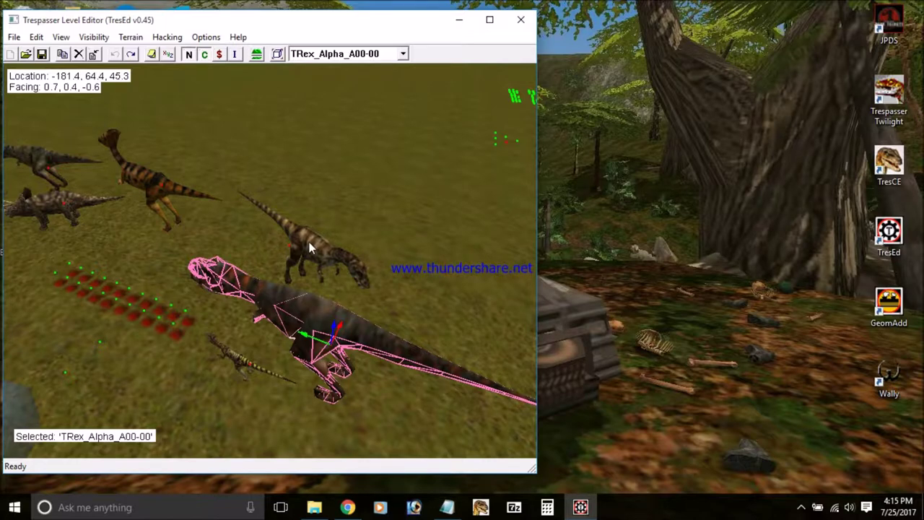
right_drag(343, 209, 498, 184)
key(w)
key(Up)
key(Up)
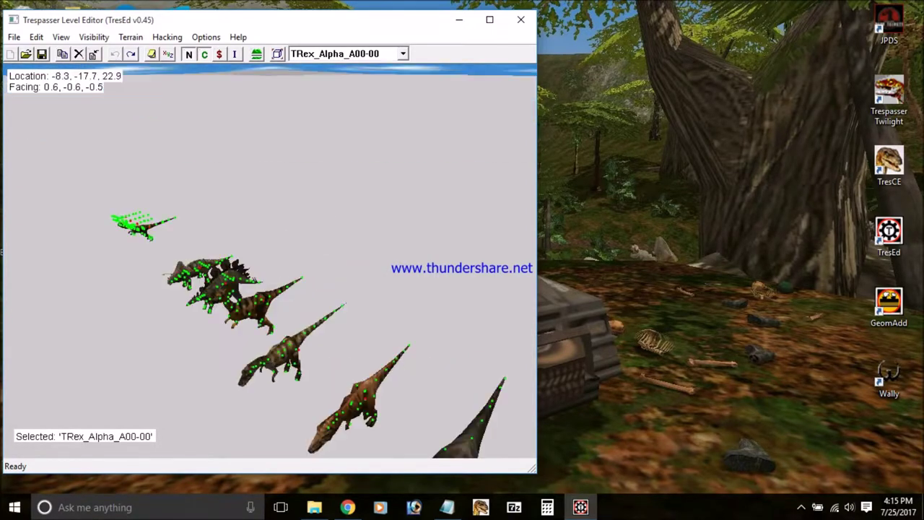
key(Down)
right_drag(404, 245, 173, 231)
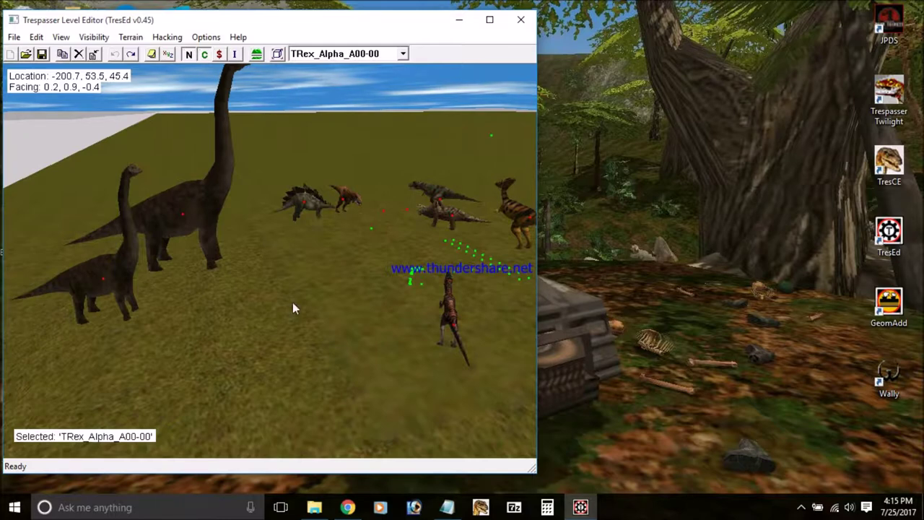
right_drag(339, 213, 449, 252)
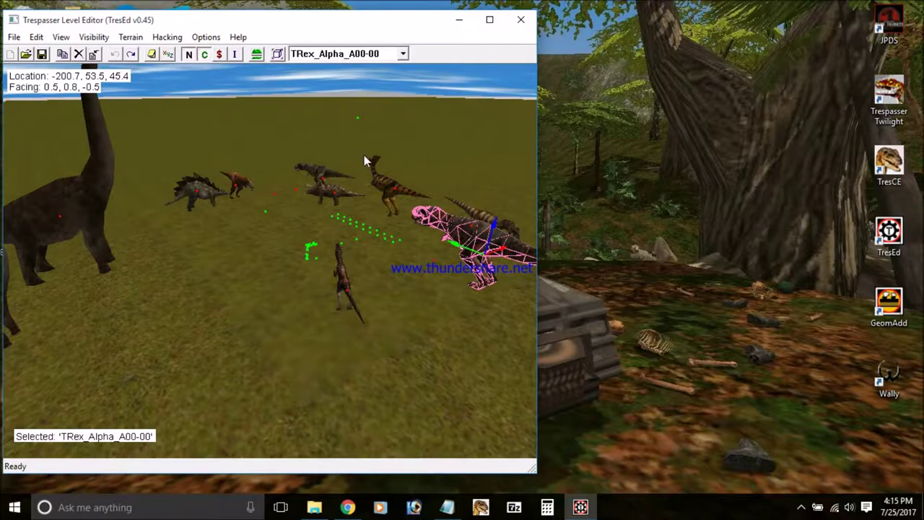
right_drag(363, 154, 396, 72)
right_drag(270, 243, 280, 271)
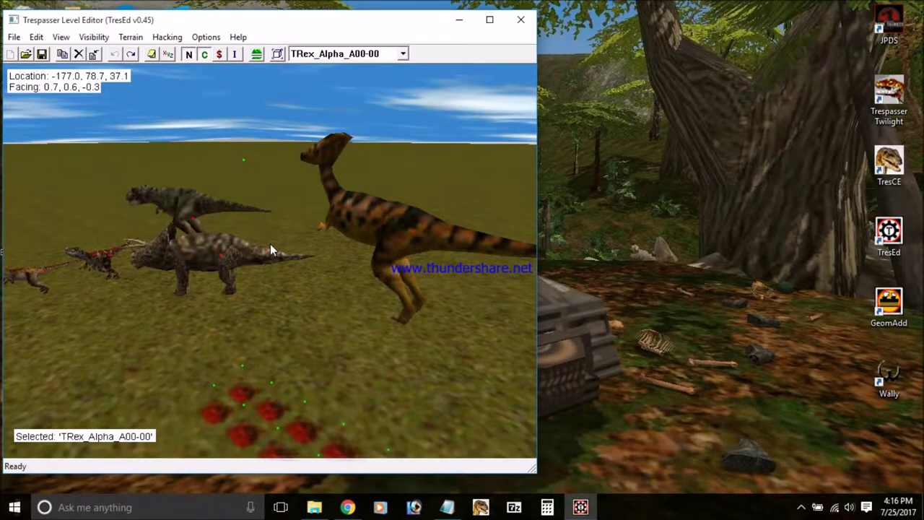
right_drag(270, 243, 260, 296)
right_drag(270, 260, 267, 224)
right_drag(270, 260, 249, 231)
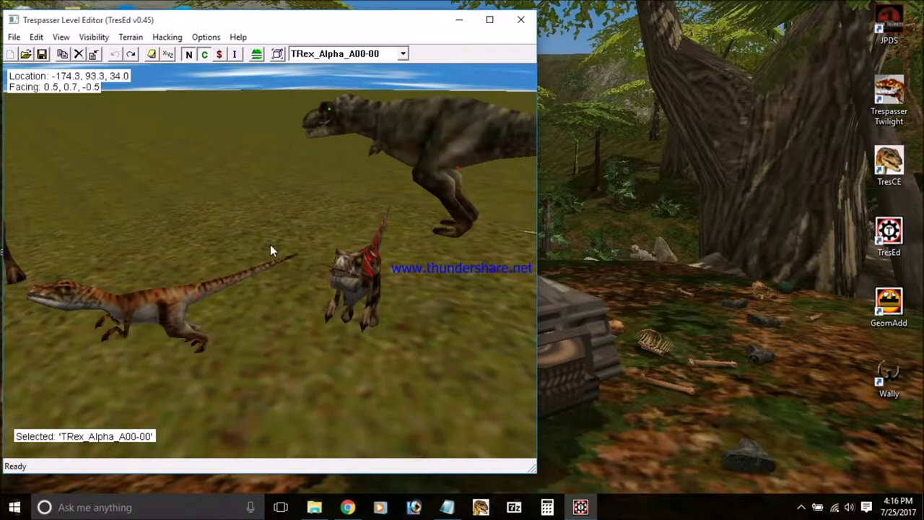
Step: Select the red-backed raptor RaptorB1000-00 near the Triceratops and look at the available export options for it
drag(271, 245, 298, 282)
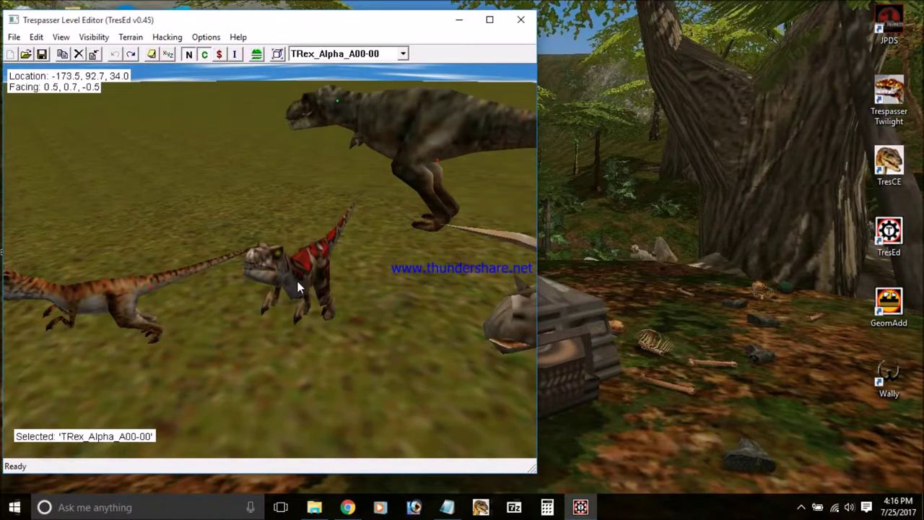
click(299, 287)
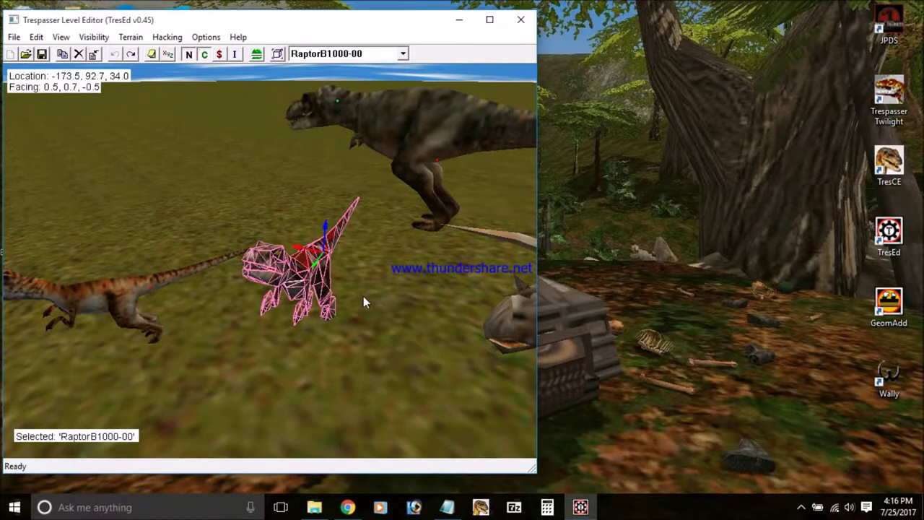
scroll(360, 295, down, 3)
right_drag(359, 293, 396, 332)
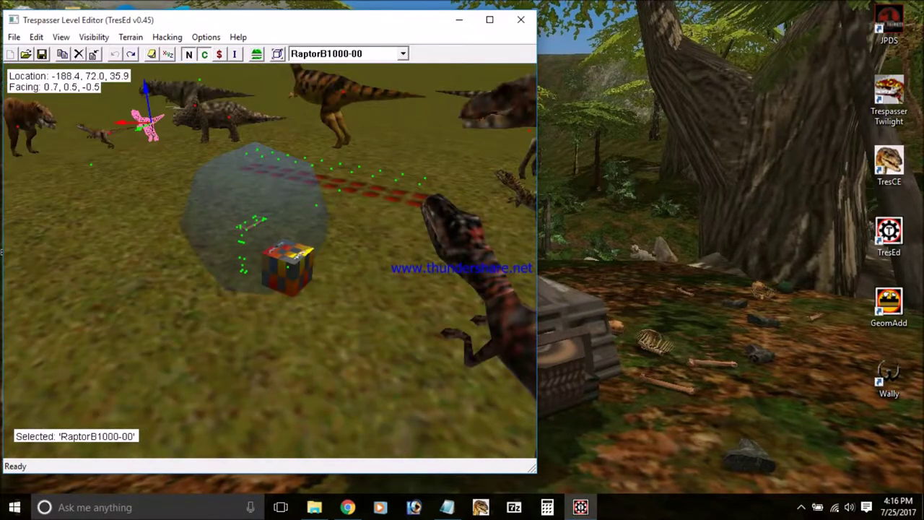
right_drag(267, 239, 220, 210)
scroll(268, 239, up, 3)
scroll(268, 239, down, 3)
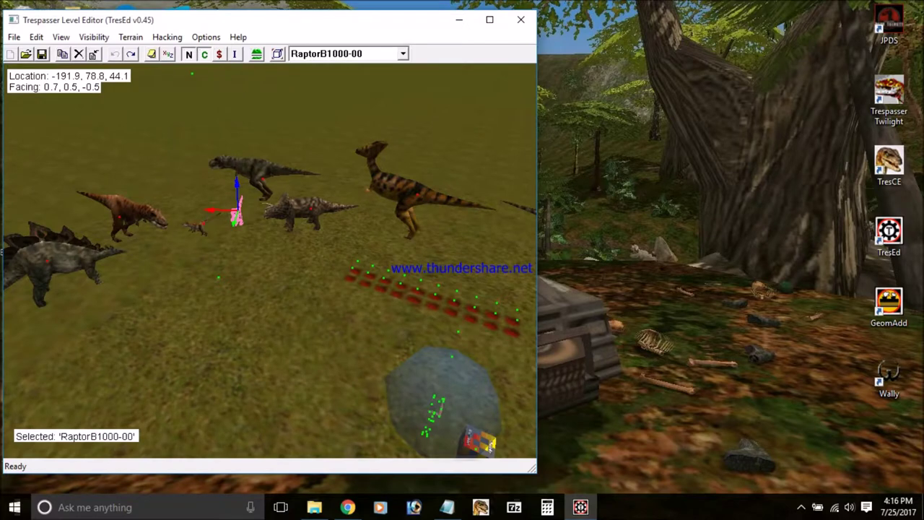
scroll(267, 220, up, 5)
click(14, 37)
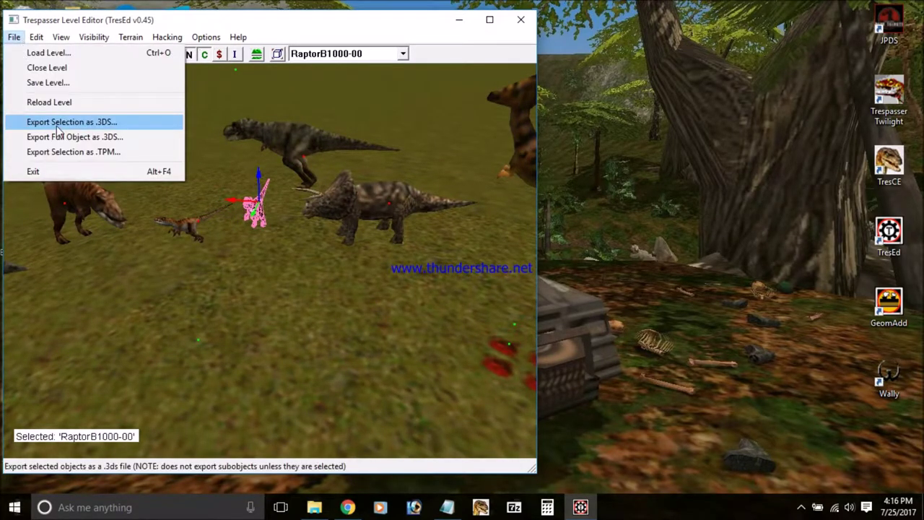
mouse_move(206, 36)
Step: Inspect the other object clusters beyond the T-Rexes and return to the main dinosaur group
right_drag(252, 217, 270, 243)
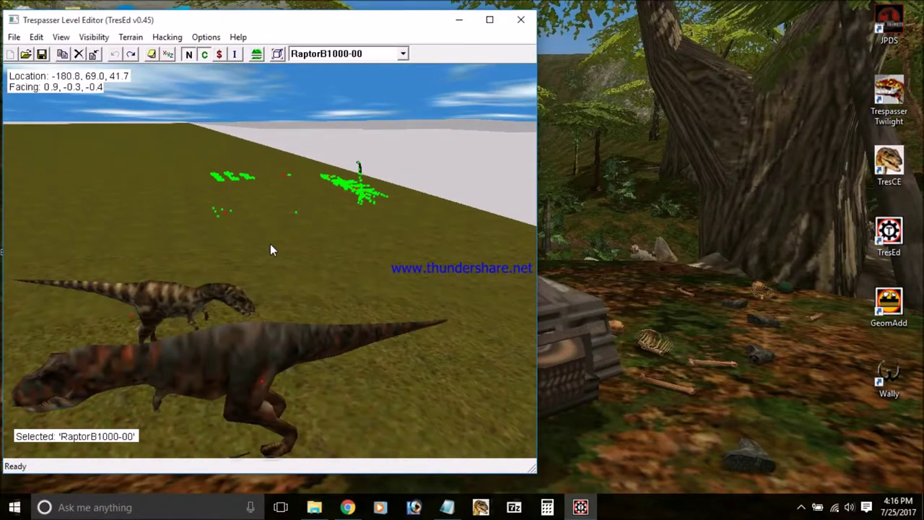
key(Right)
key(Up)
key(Up)
right_drag(318, 289, 209, 90)
key(Left)
key(Up)
key(Up)
key(Down)
key(Right)
Step: Show the invisible objects and select the AnchorDinos cube on the grass in front of the raptors
click(235, 56)
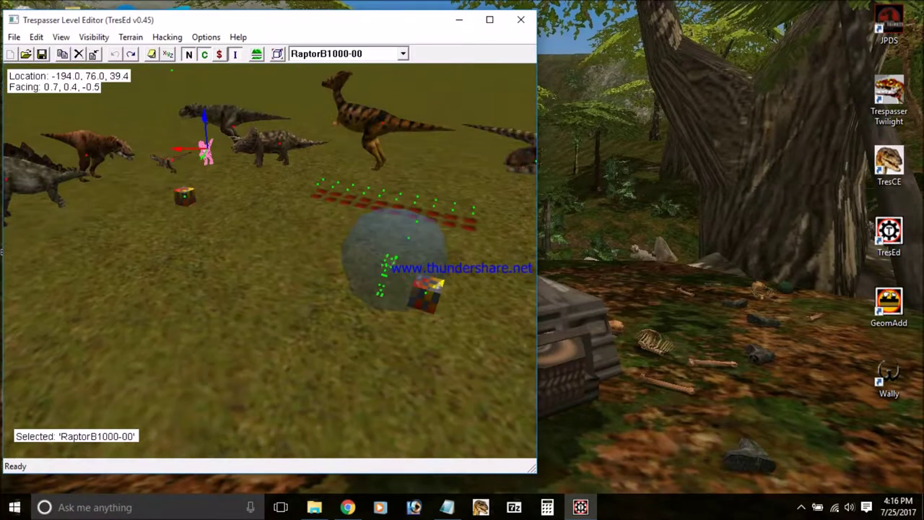
key(Up)
right_drag(303, 217, 270, 243)
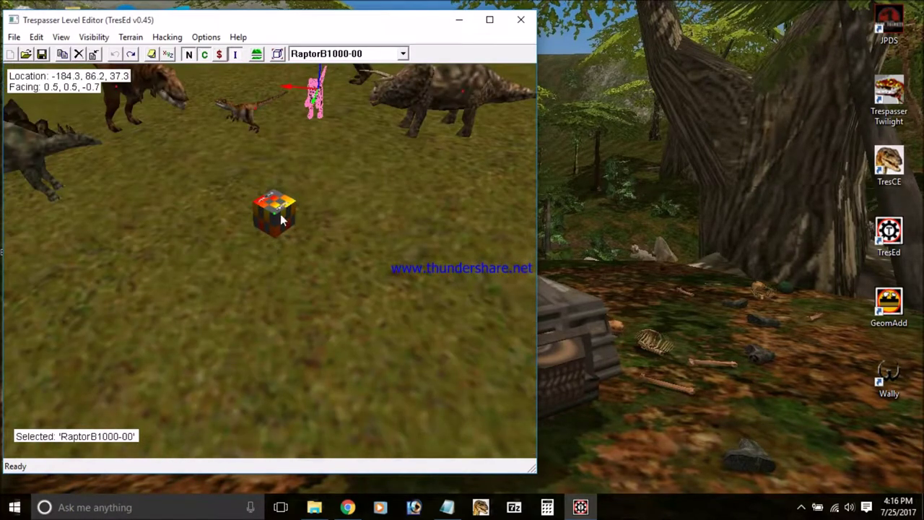
click(281, 220)
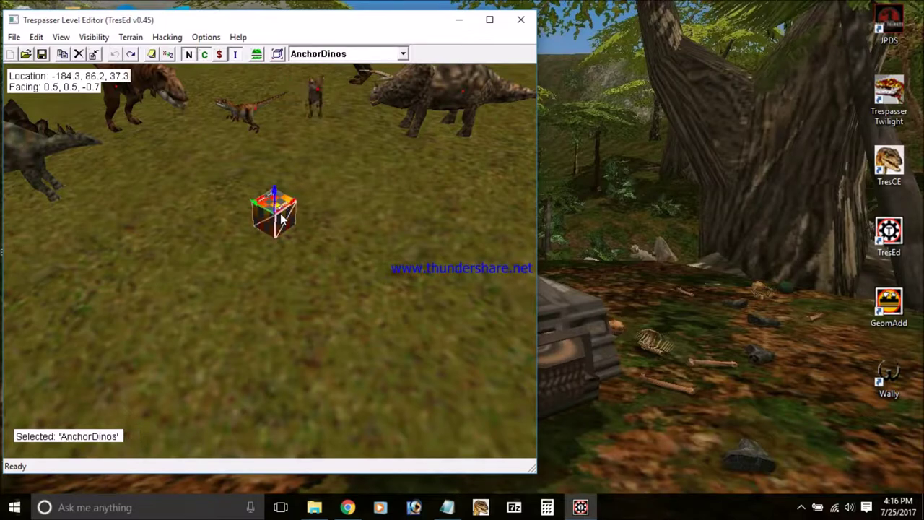
right_drag(281, 220, 361, 224)
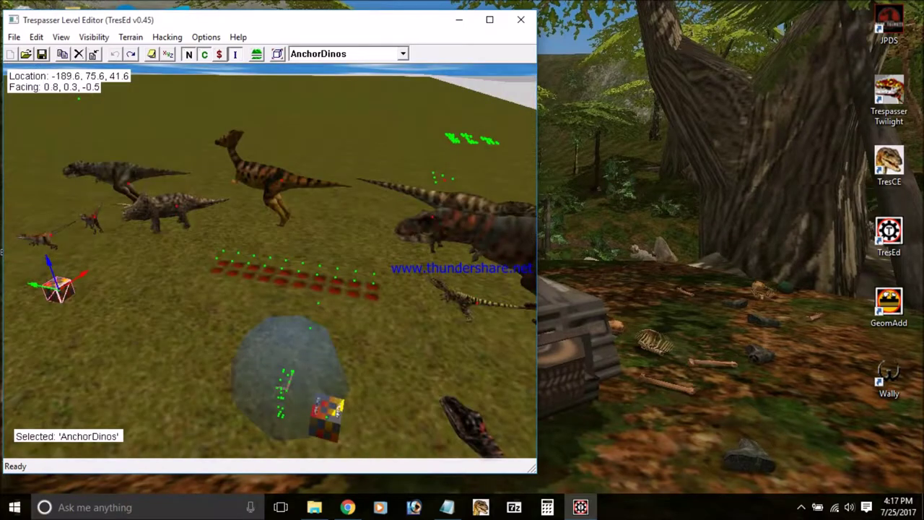
right_drag(281, 220, 209, 199)
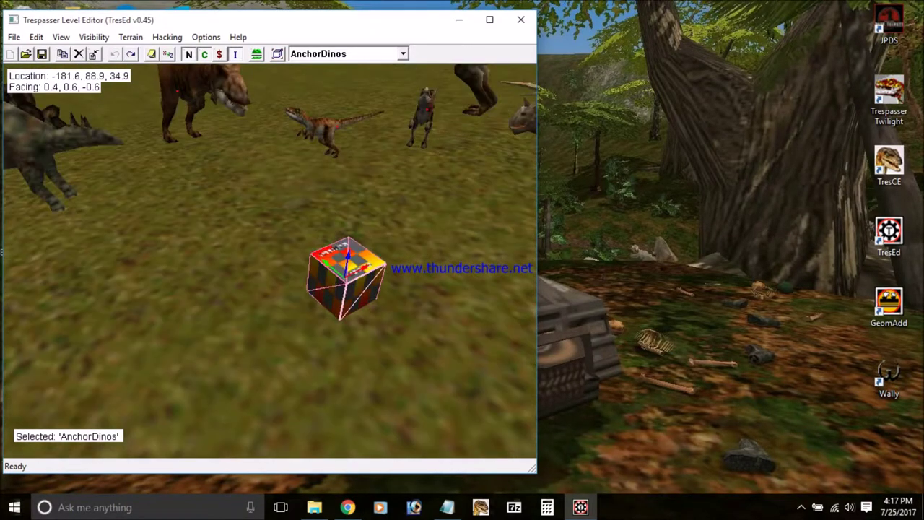
Step: Add the red-backed raptor RaptorB1000-00 beside the Triceratops to the selection together with the AnchorDinos cube
right_drag(281, 220, 332, 184)
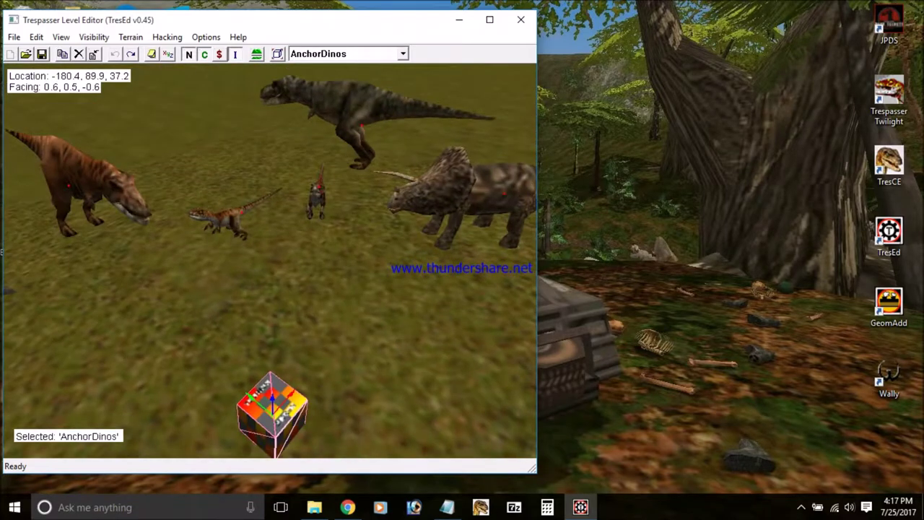
right_drag(282, 220, 354, 206)
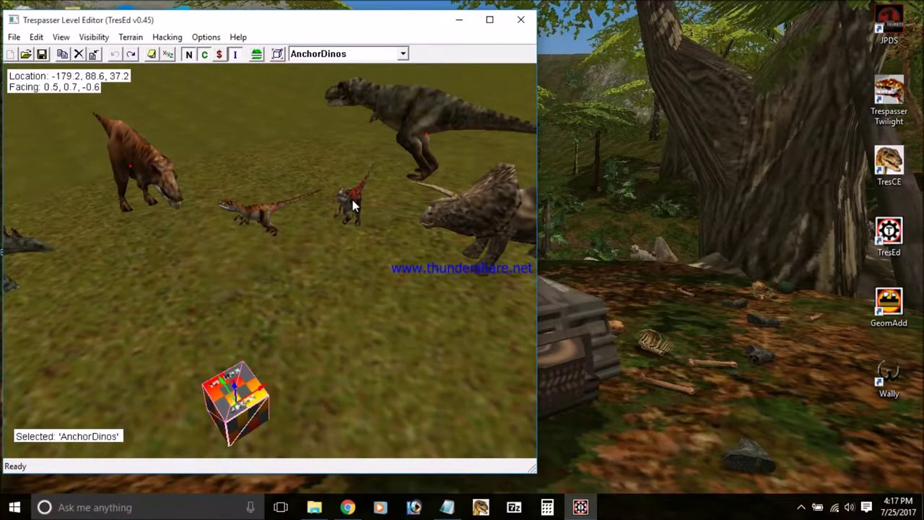
ctrl+click(352, 201)
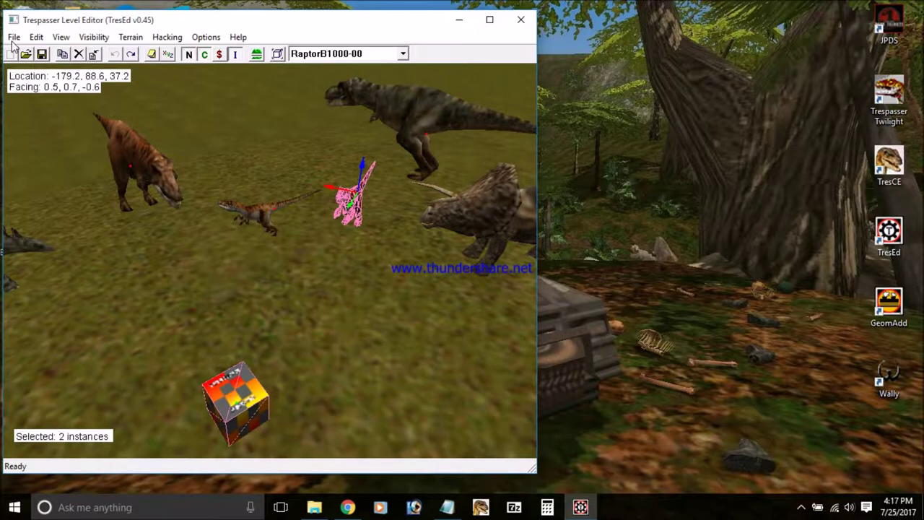
Step: Start exporting the selected raptor and anchor as TPM with the current export options, and browse to the Meshes > Animals folder
click(14, 36)
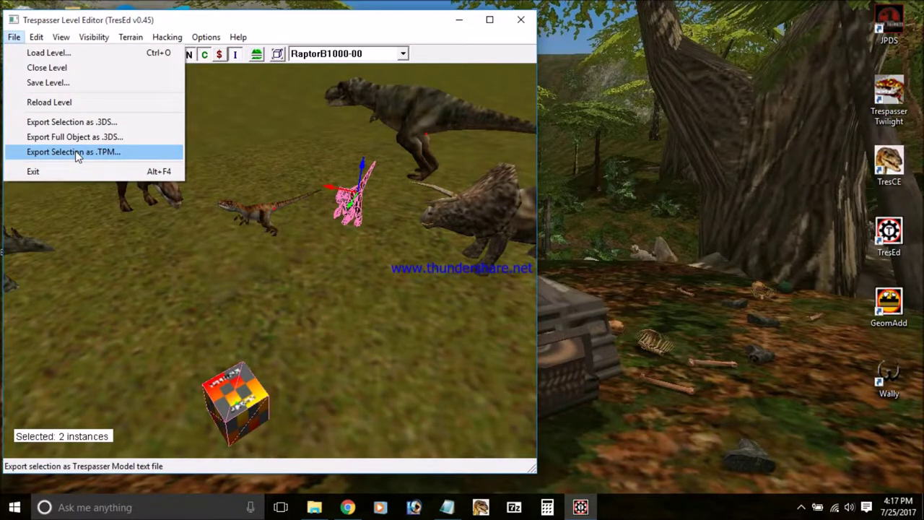
click(77, 153)
click(523, 309)
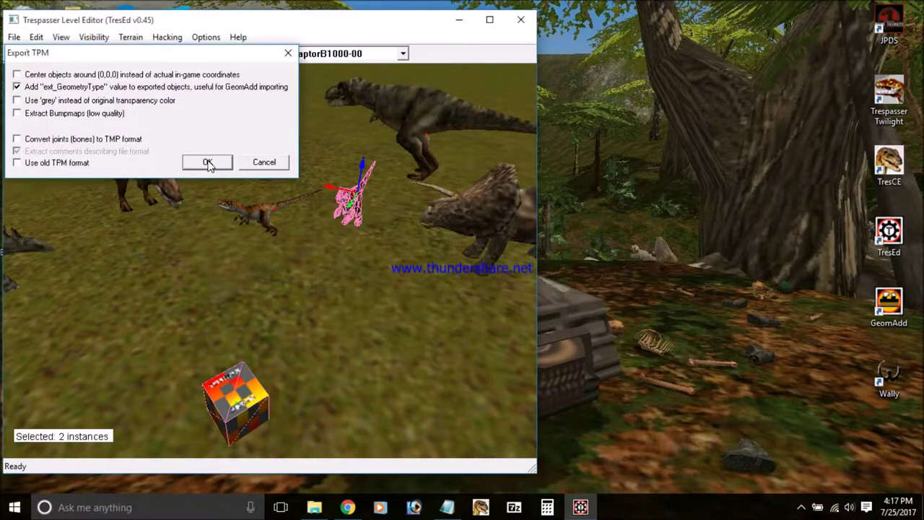
click(207, 162)
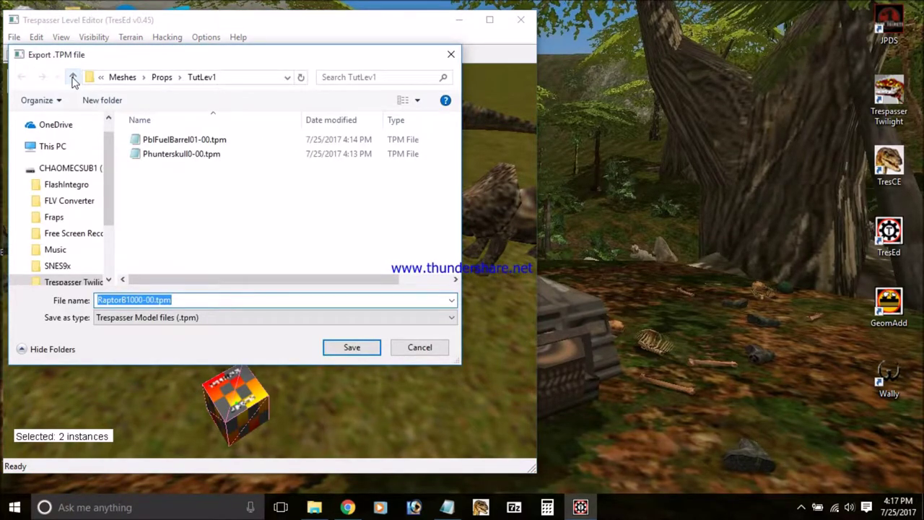
click(72, 77)
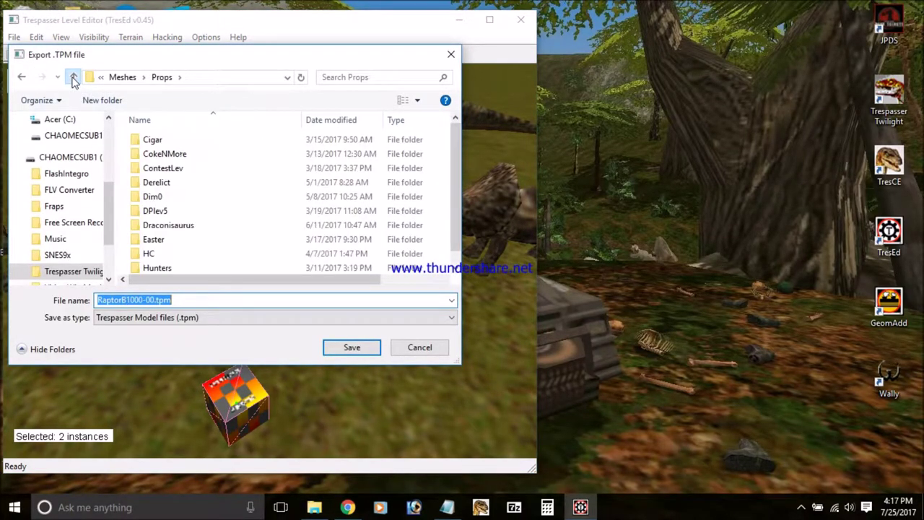
click(73, 77)
click(73, 78)
click(152, 156)
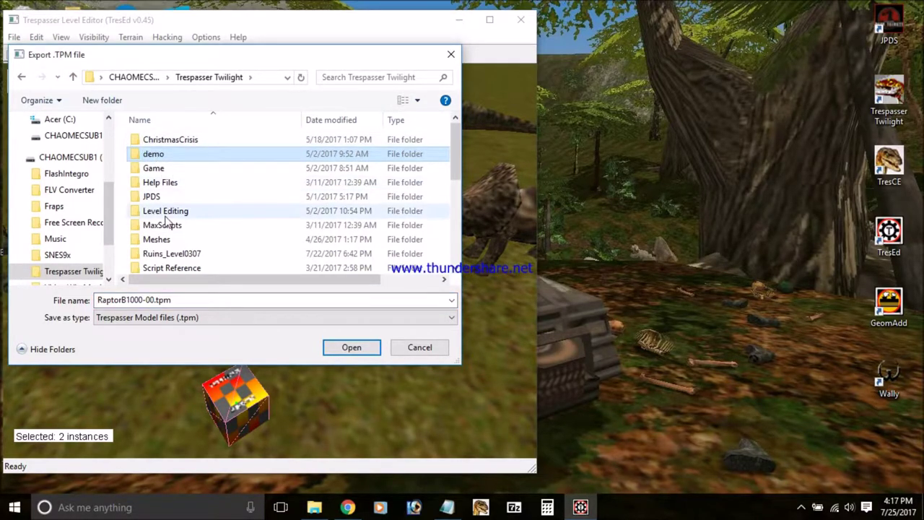
double_click(155, 240)
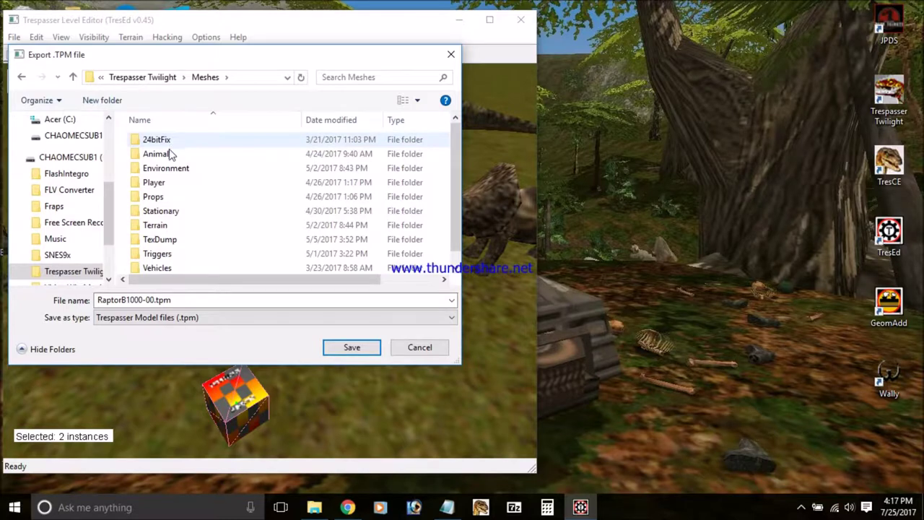
click(172, 156)
double_click(172, 156)
key(Return)
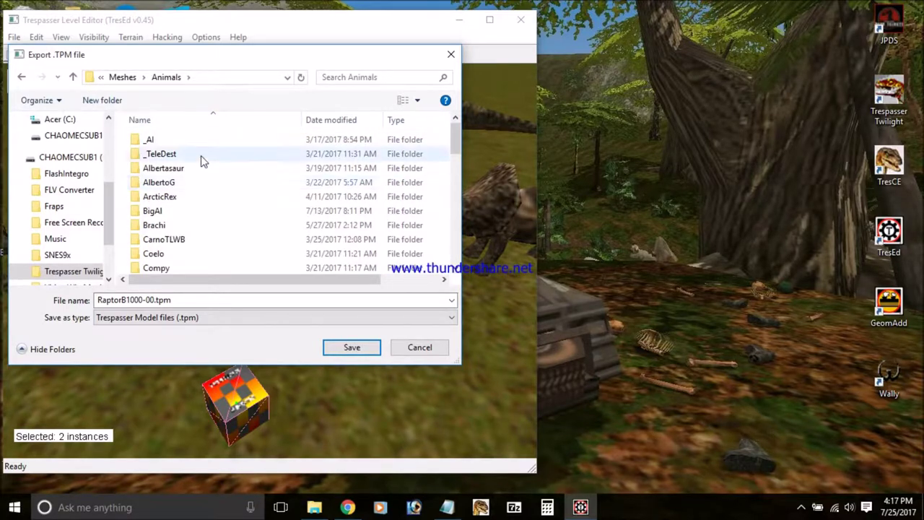
Step: Create a new folder named InGameDinos inside the Animals folder
click(114, 103)
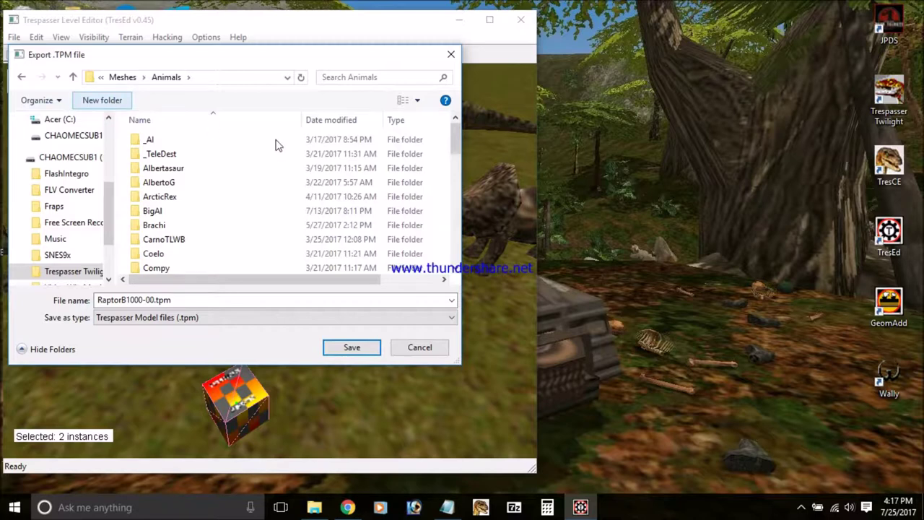
text(Mu)
key(BackSpace)
key(BackSpace)
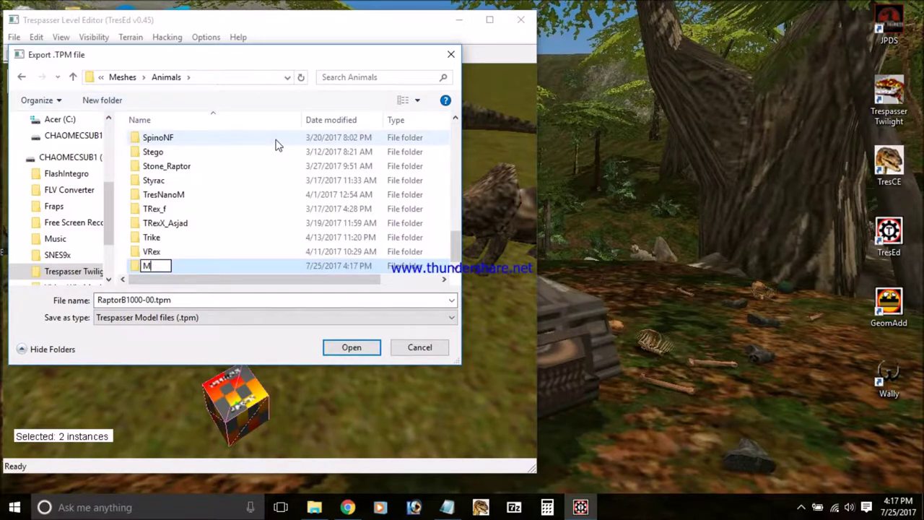
text(InGameDinos)
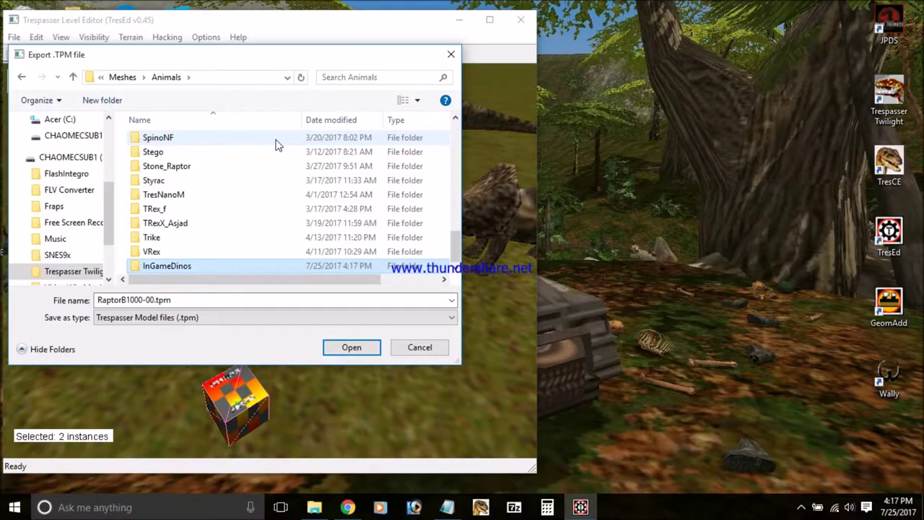
Step: Rename the new folder as _InGameDinos and save the raptor export inside it as RaptorB1000-00.tpm
double_click(146, 269)
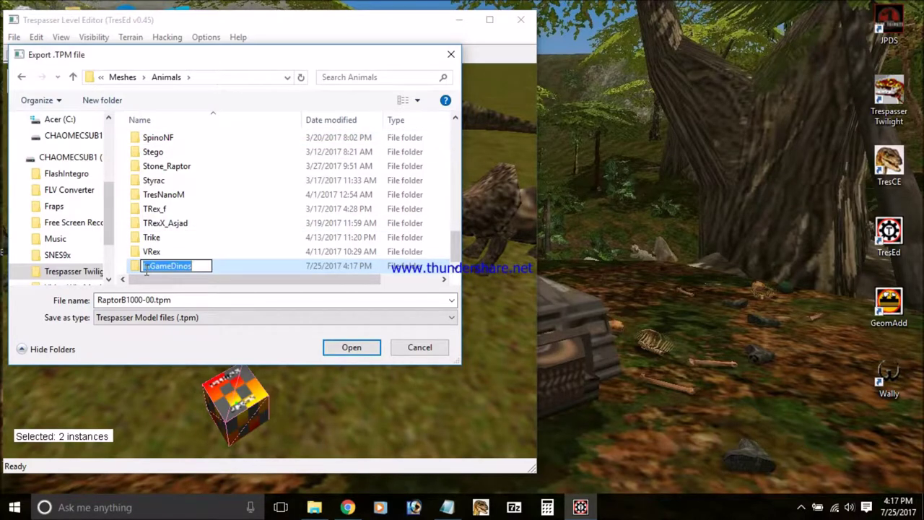
key(Left)
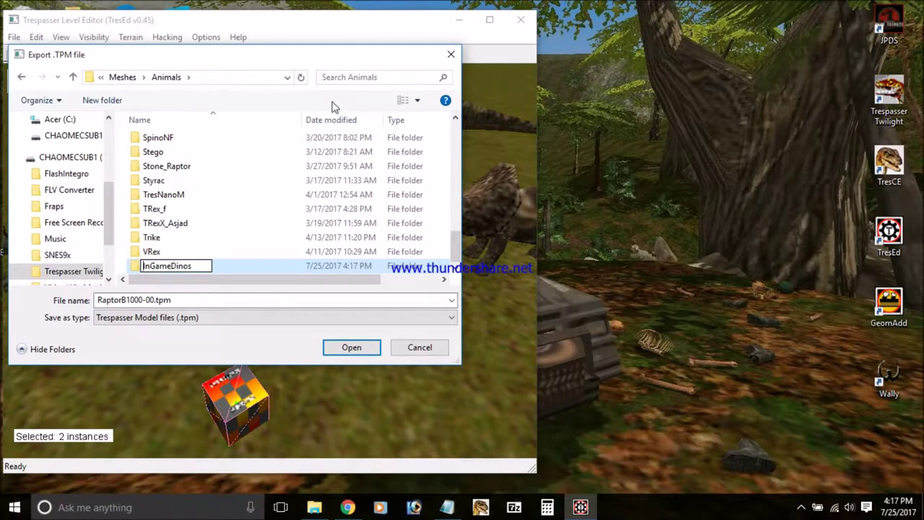
key(Home)
text(_)
key(Return)
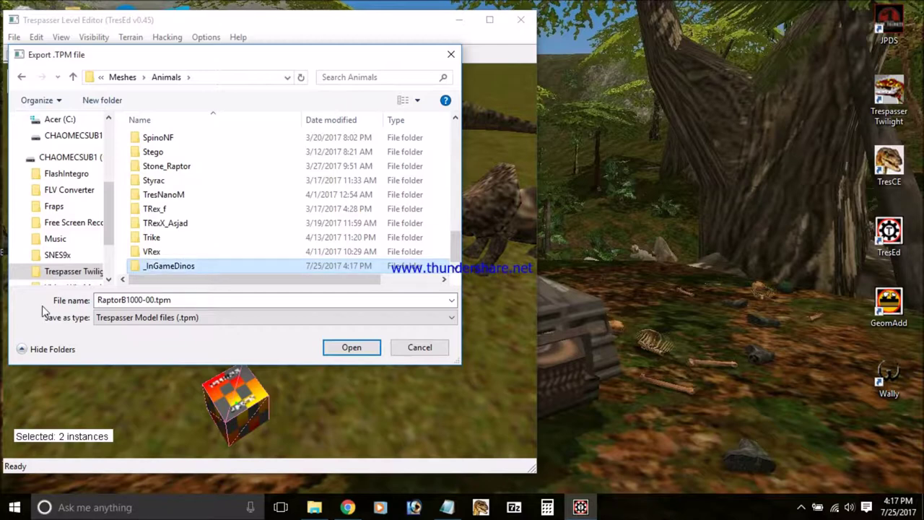
double_click(162, 266)
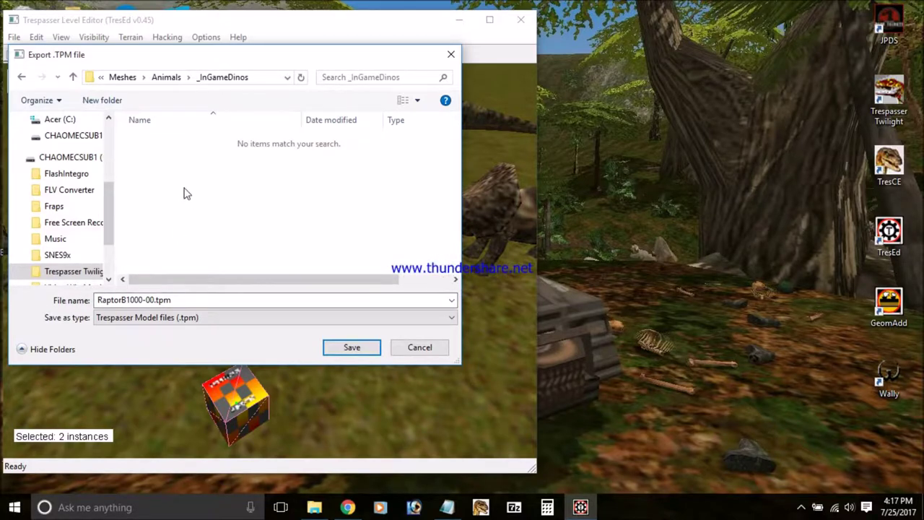
click(344, 349)
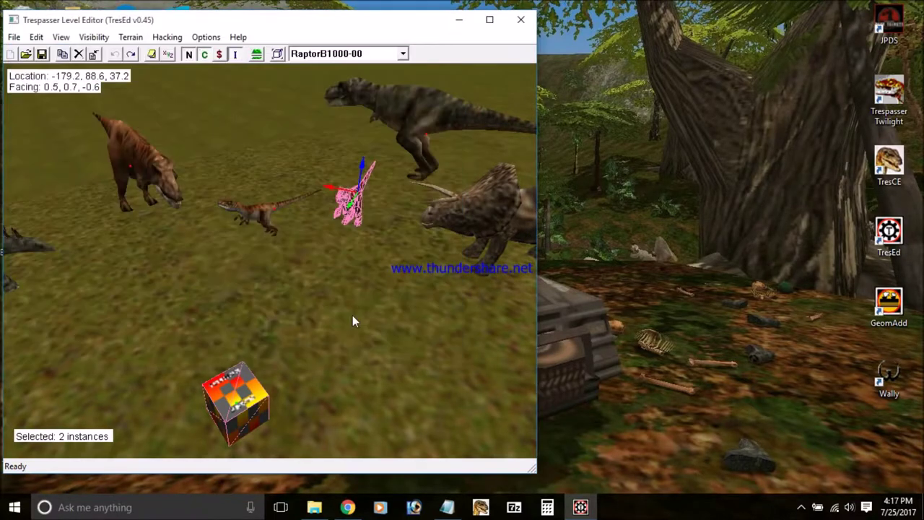
Step: Select only the AnchorDinos cube on the grass, leaving the raptor out of the selection
right_drag(270, 249, 202, 271)
drag(224, 366, 70, 248)
right_drag(165, 251, 271, 252)
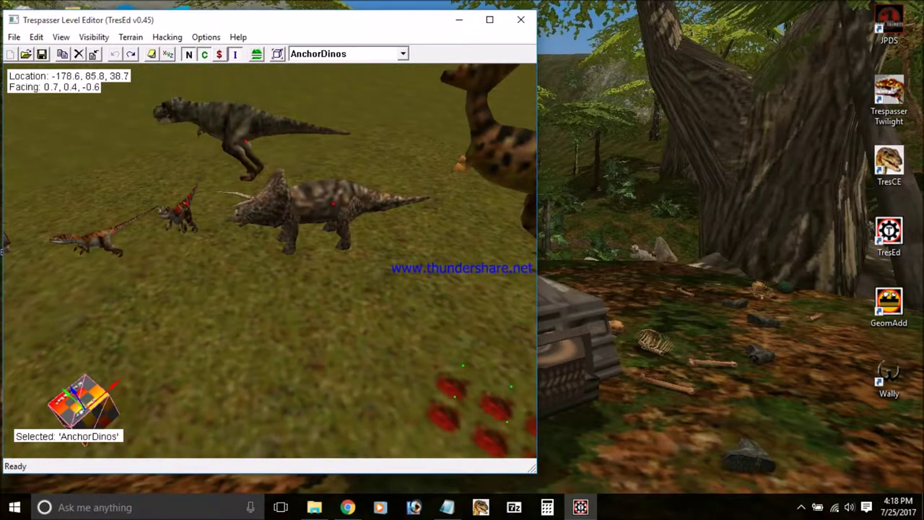
key(Down)
click(170, 366)
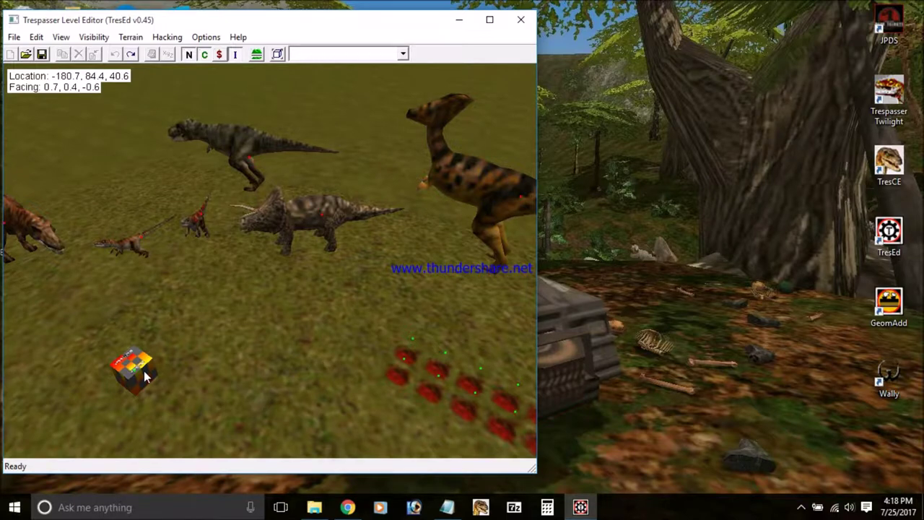
click(143, 371)
right_drag(137, 370, 117, 369)
right_drag(391, 246, 397, 247)
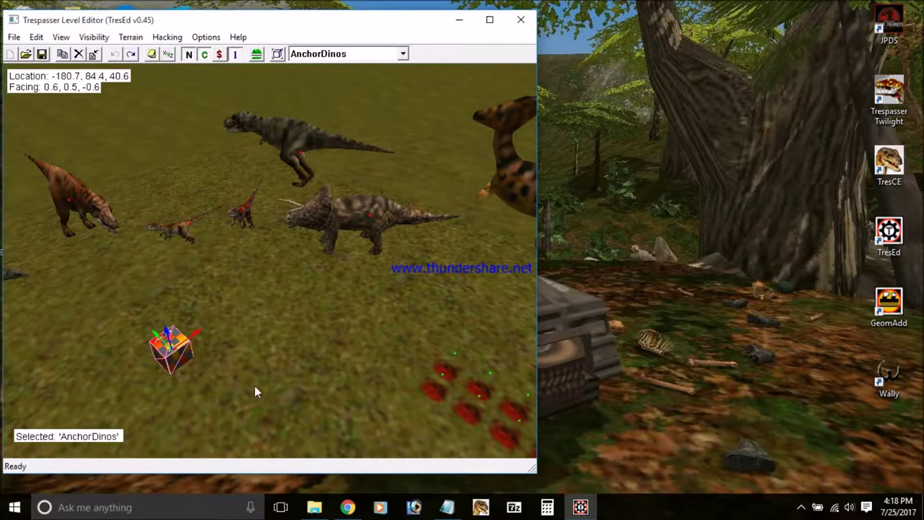
Step: Add the Triceratops Trike101-00 to the selection together with the AnchorDinos cube
drag(255, 403, 86, 280)
right_drag(203, 361, 264, 382)
mouse_move(270, 244)
right_down()
mouse_move(255, 289)
mouse_move(270, 244)
right_up()
click(270, 243)
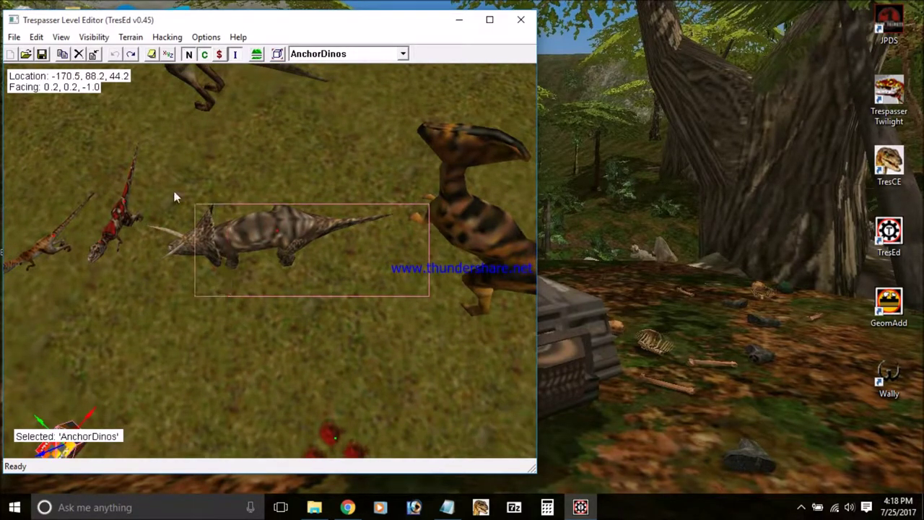
drag(173, 197, 137, 168)
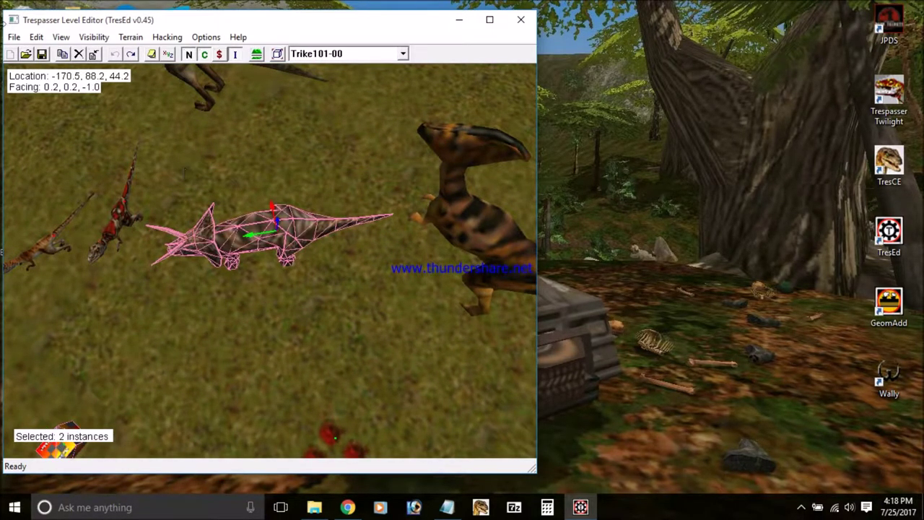
Step: Export the selected Triceratops and anchor as a TPM file under the suggested name, without overwriting the existing texture files
click(13, 37)
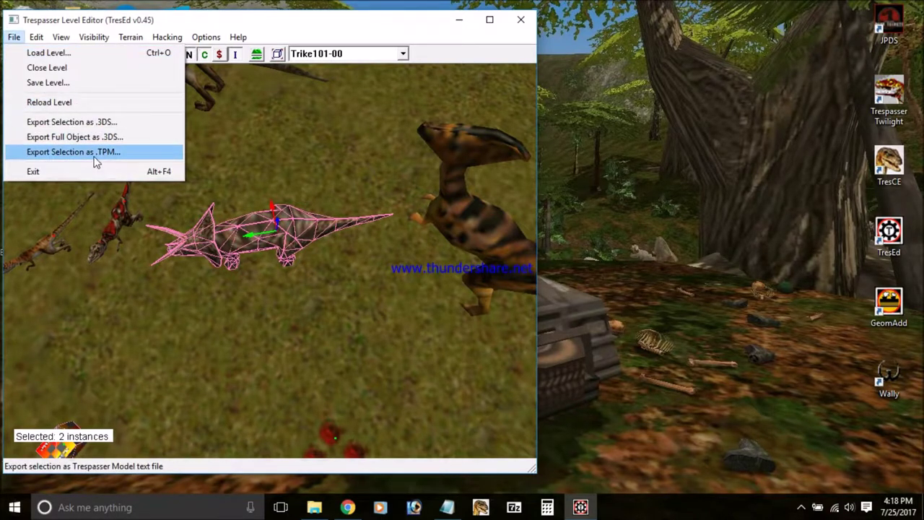
click(119, 151)
key(Return)
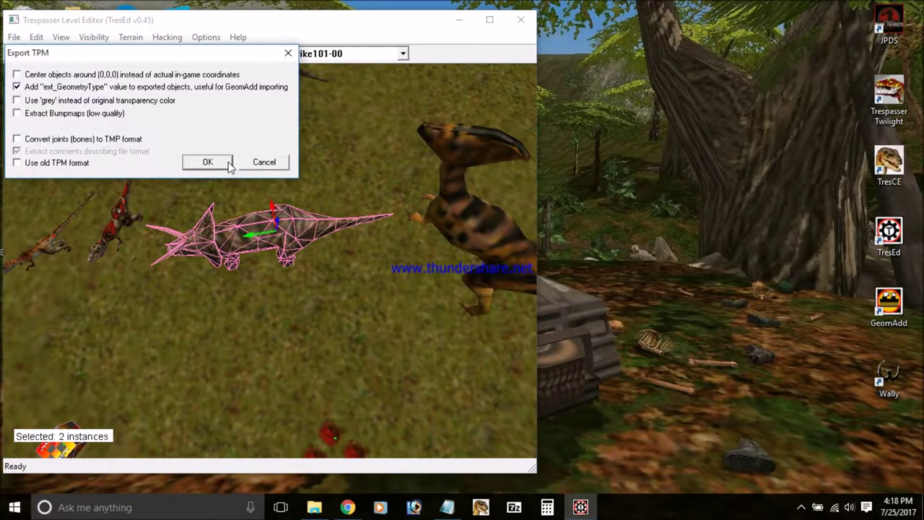
click(227, 162)
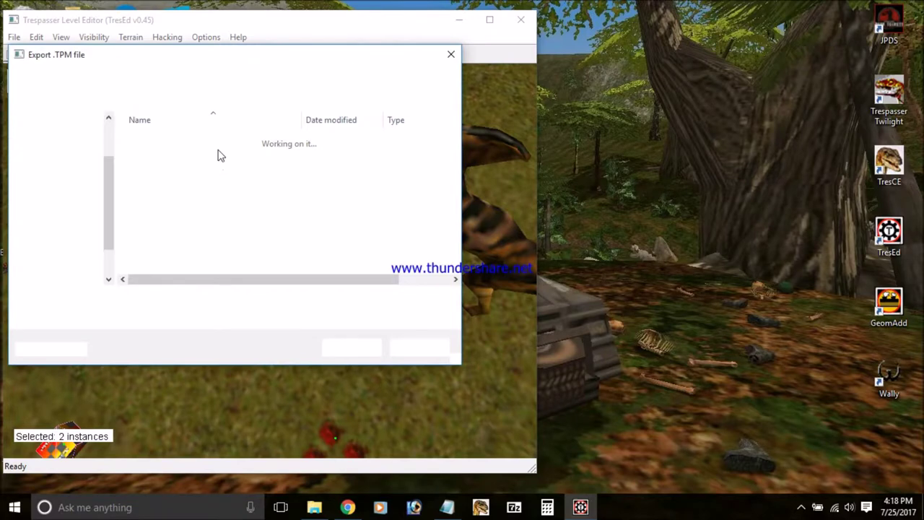
click(352, 347)
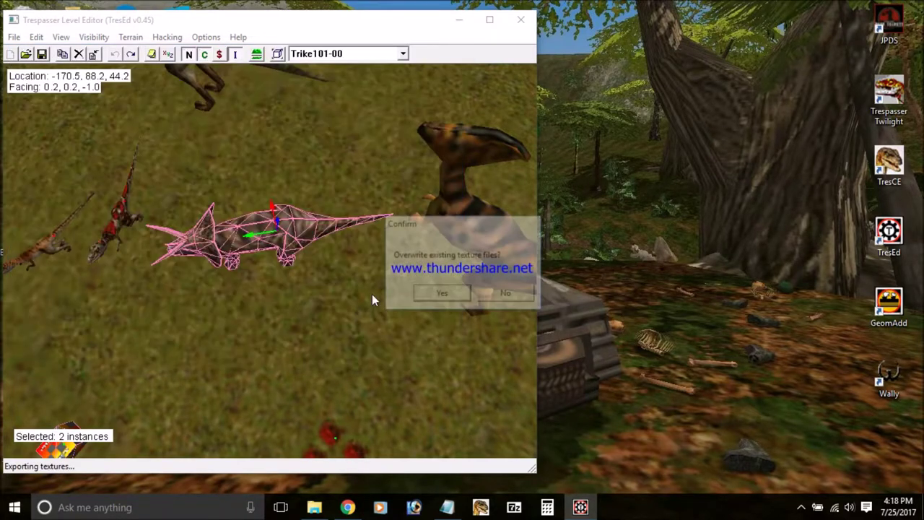
click(506, 293)
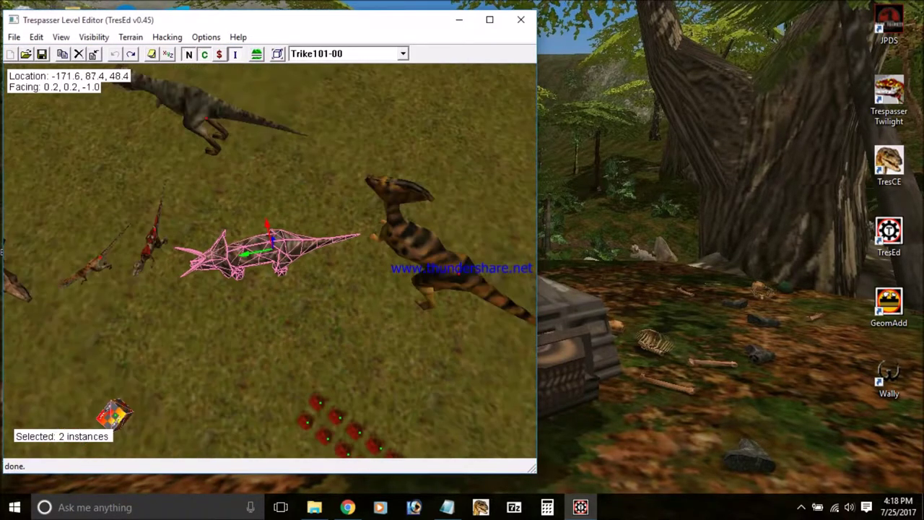
Step: Select the AnchorDinos cube and the striped dinosaur Albertasaur300-00 together, dropping the Triceratops from the selection
right_drag(270, 260, 286, 221)
key(Left)
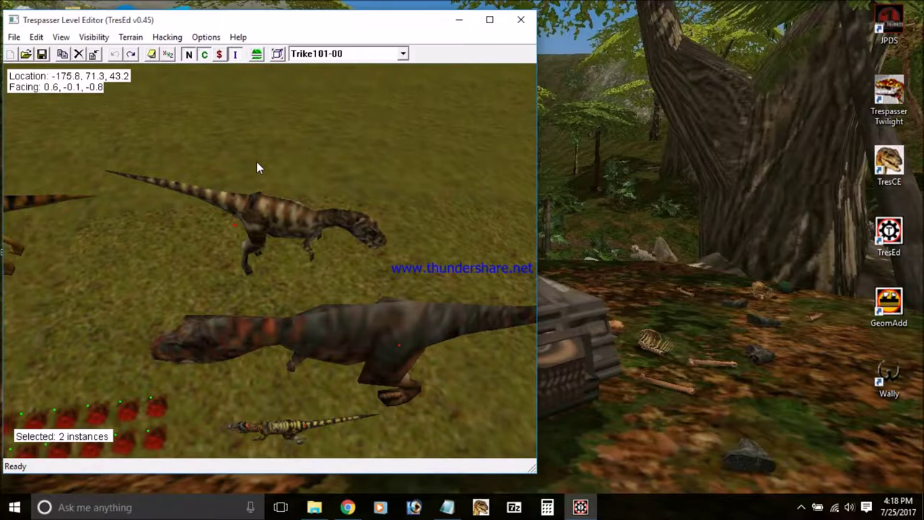
click(273, 214)
right_drag(273, 213, 355, 339)
click(238, 297)
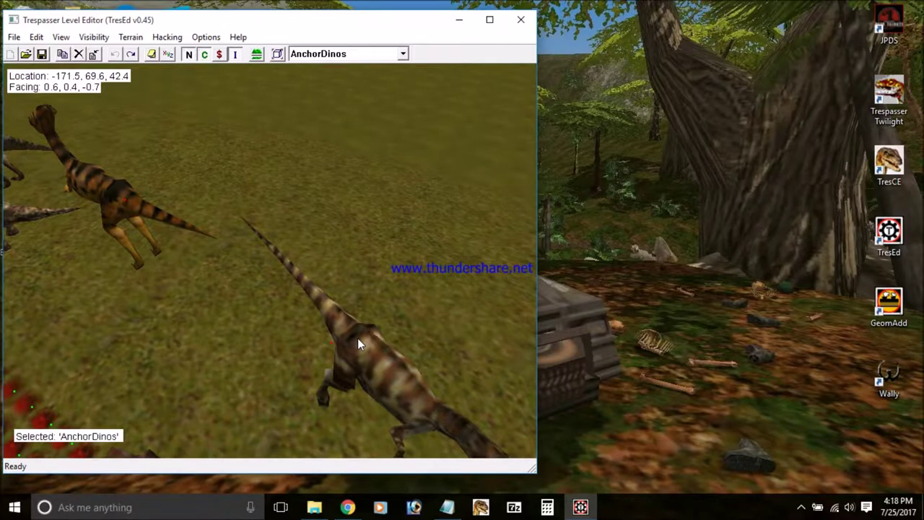
ctrl+click(357, 340)
right_drag(358, 339, 238, 300)
Step: Export the selected Albertasaur and anchor to _InGameDinos as Albertasaur300-00.tpm, without overwriting the existing texture files
click(13, 37)
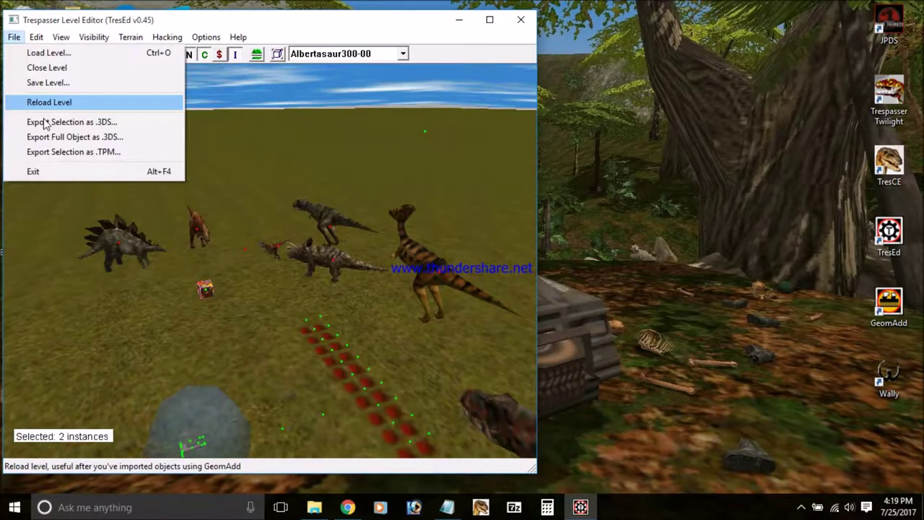
click(72, 153)
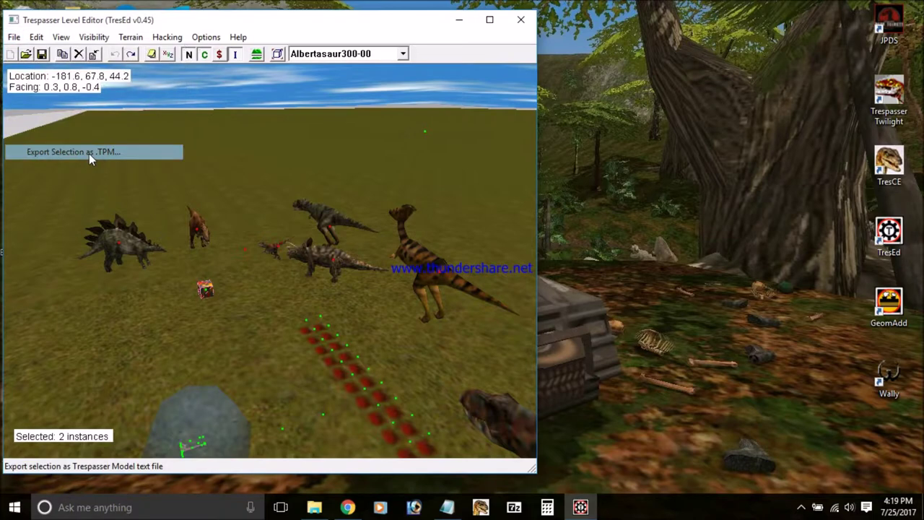
click(498, 310)
click(220, 168)
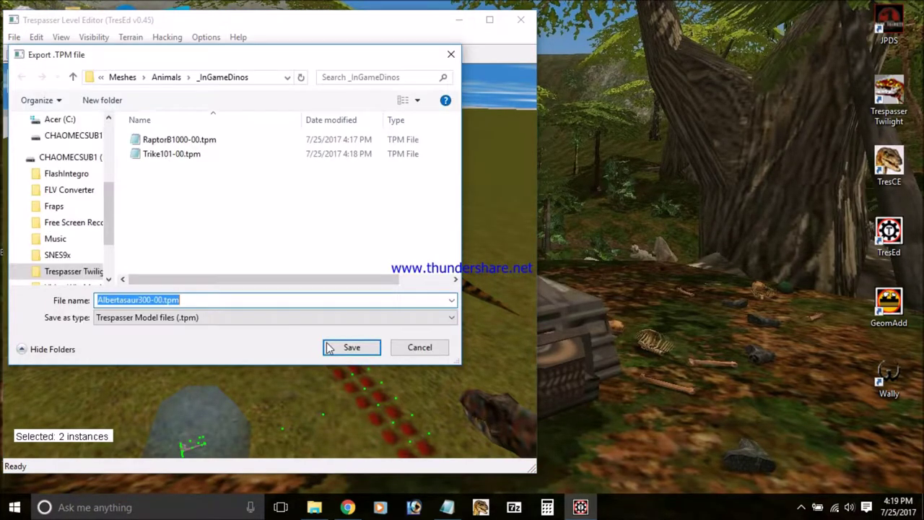
click(349, 347)
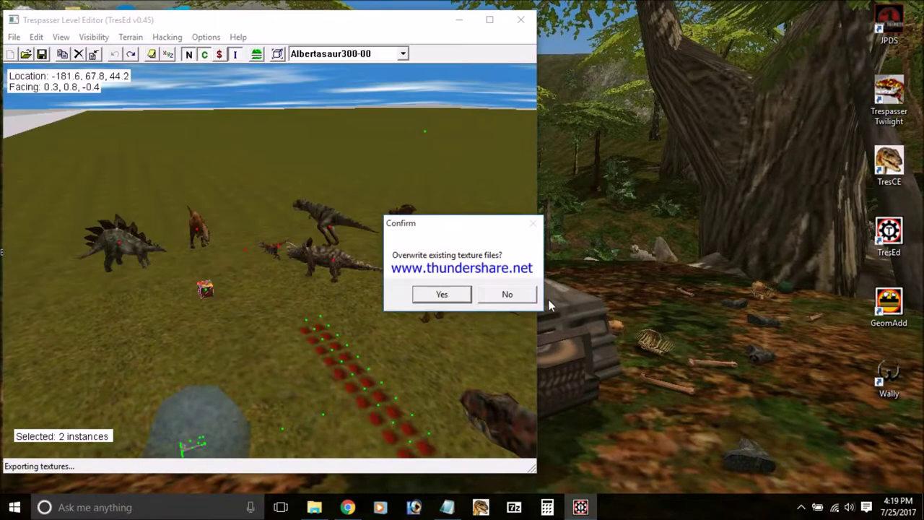
click(507, 294)
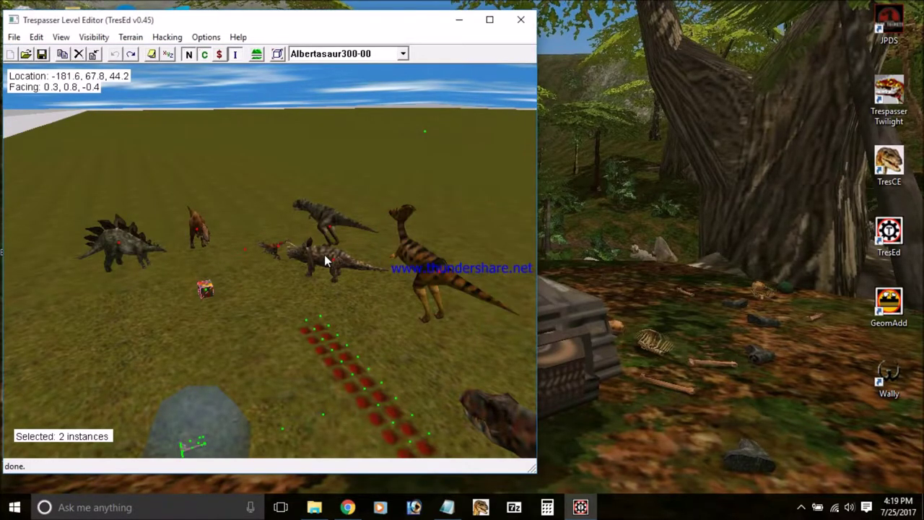
Step: Look over the row of dinosaurs lined up beyond the terrain's edge and close the level
right_drag(270, 260, 248, 289)
key(Up)
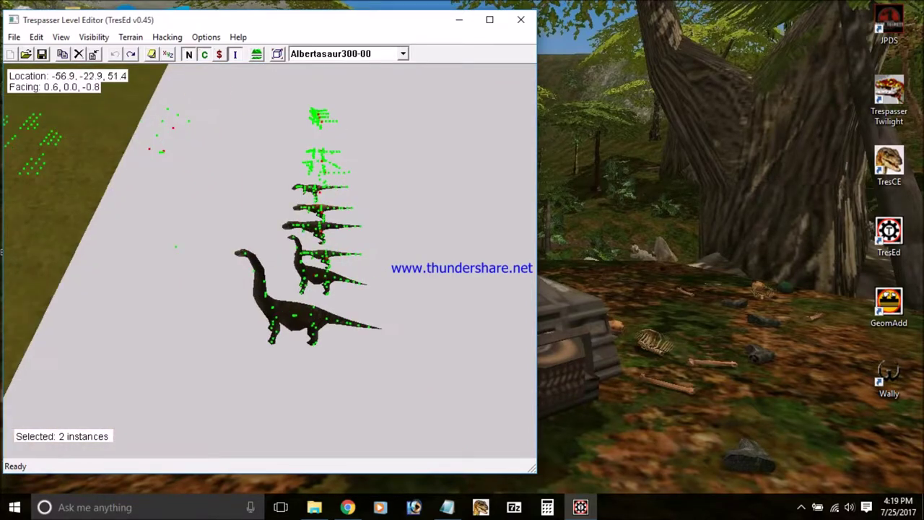
key(Up)
key(Up)
key(Up)
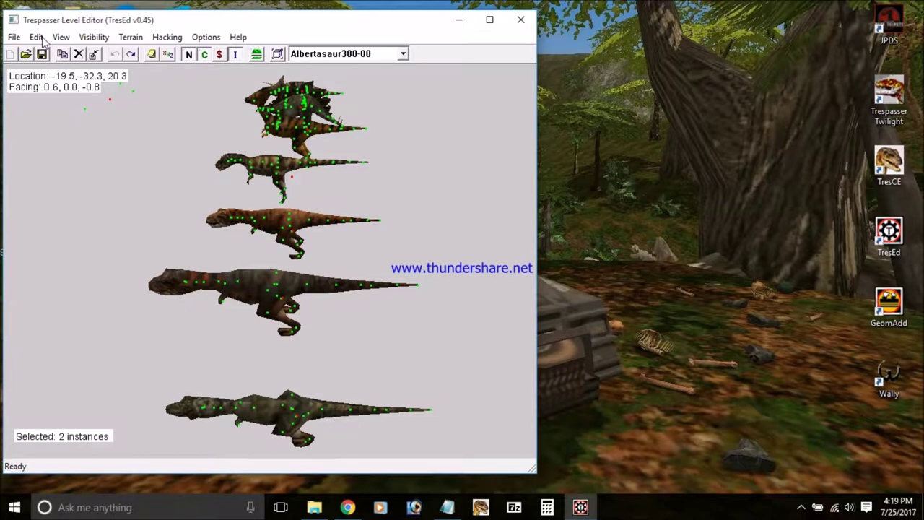
click(13, 37)
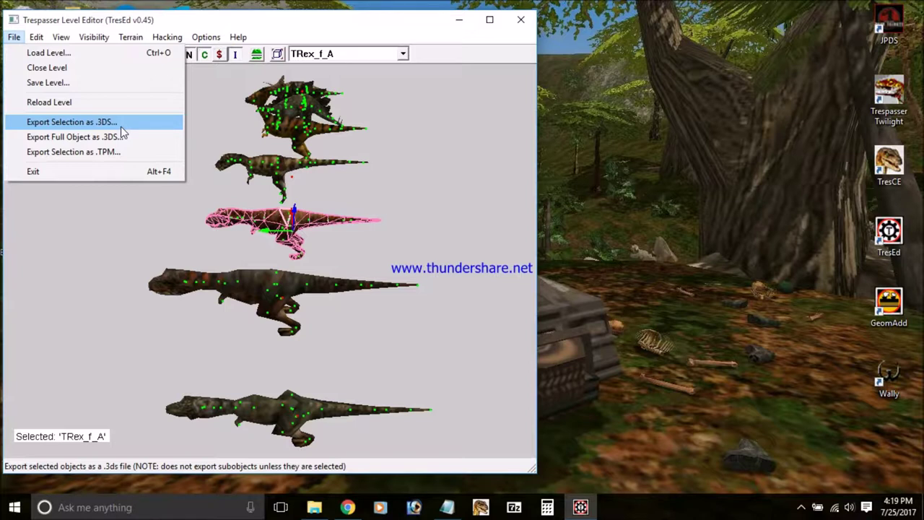
click(339, 196)
click(14, 37)
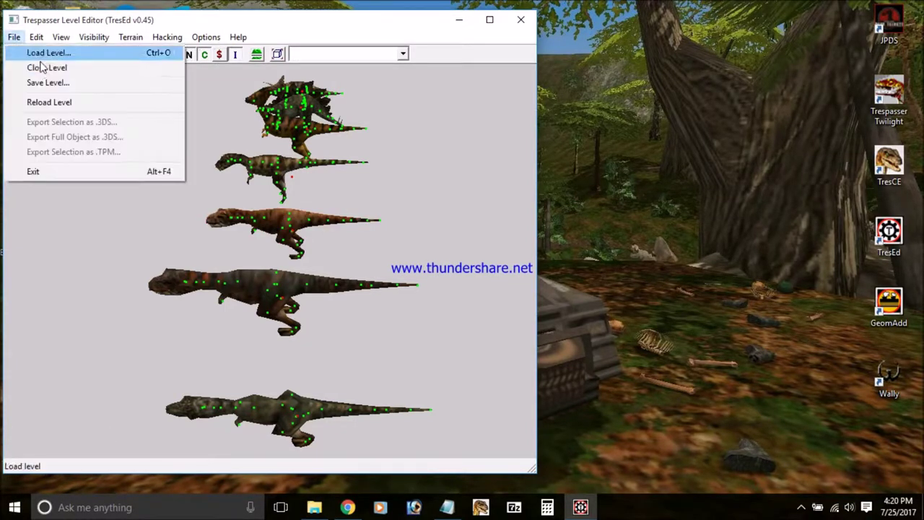
click(46, 67)
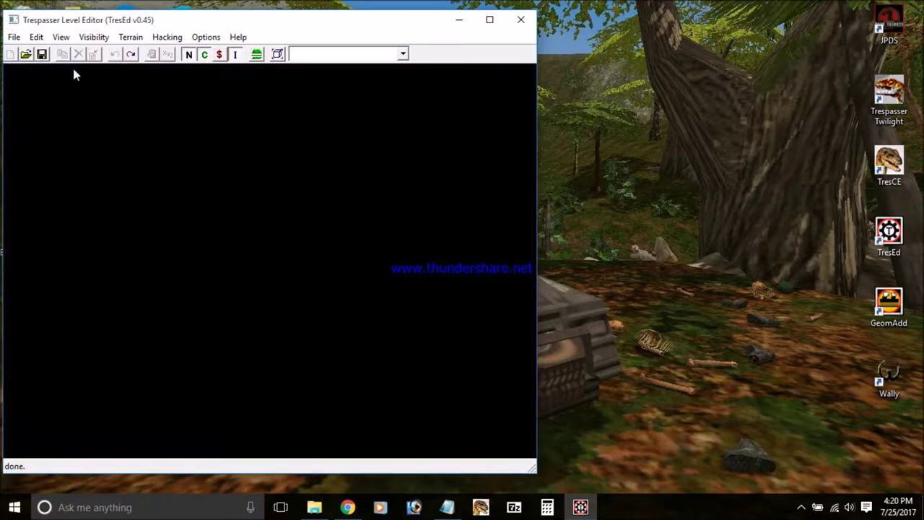
Step: Switch to TutLev1Specs.txt in Notepad and add a long block of blank lines below the passcode entry
click(446, 507)
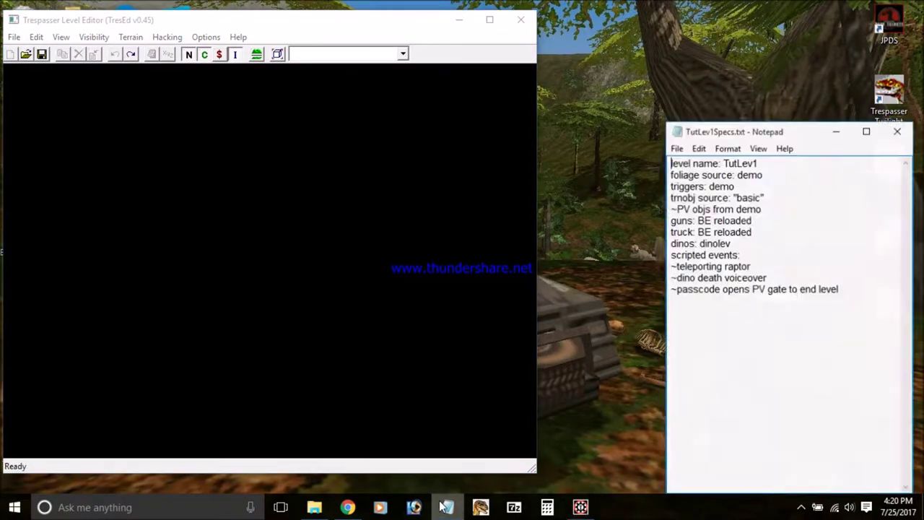
drag(810, 373, 805, 381)
click(893, 340)
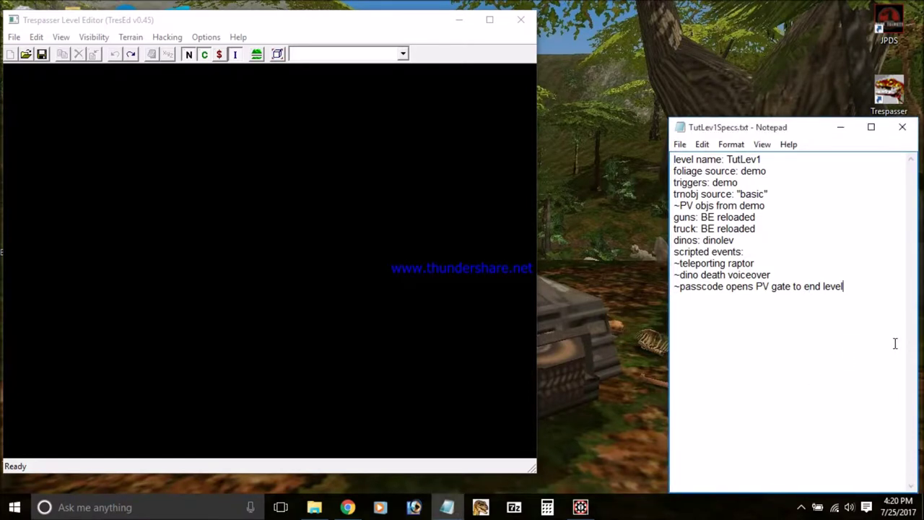
key(Return)
key(Return)
key(Return)
key(Return)
key(Return)
key(Return)
key(Return)
key(Return)
key(Return)
key(Return)
key(Return)
key(Return)
key(Return)
key(Return)
key(Return)
key(Return)
key(Return)
key(Return)
key(Return)
key(Return)
key(Return)
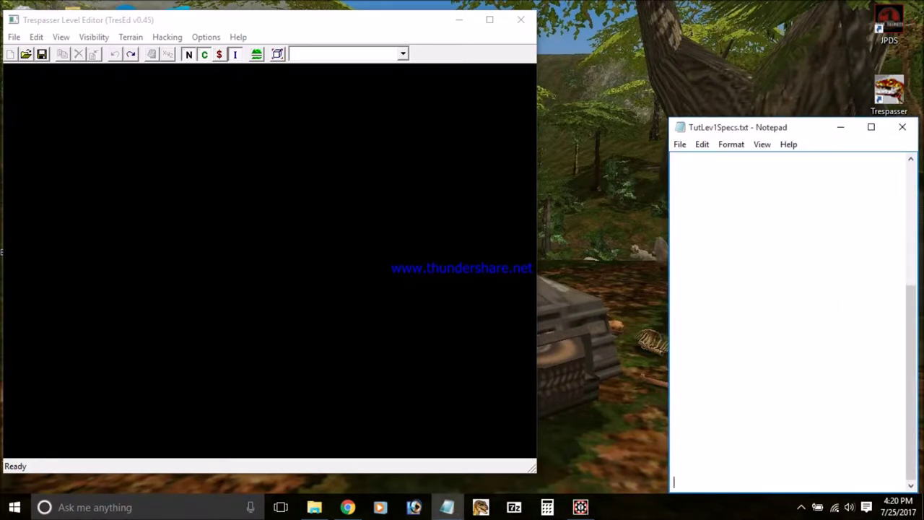
Step: List dinosaurs, foliage, rocks and misc on separate lines at the end of the notes and minimize Notepad
text(dinosaurs)
key(Return)
text(foliage)
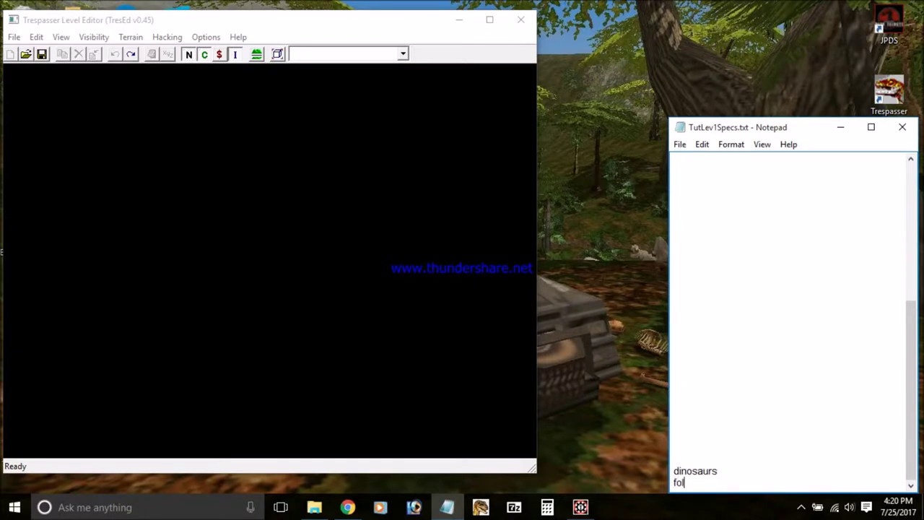
key(Return)
text(rocks)
key(Return)
text(misc)
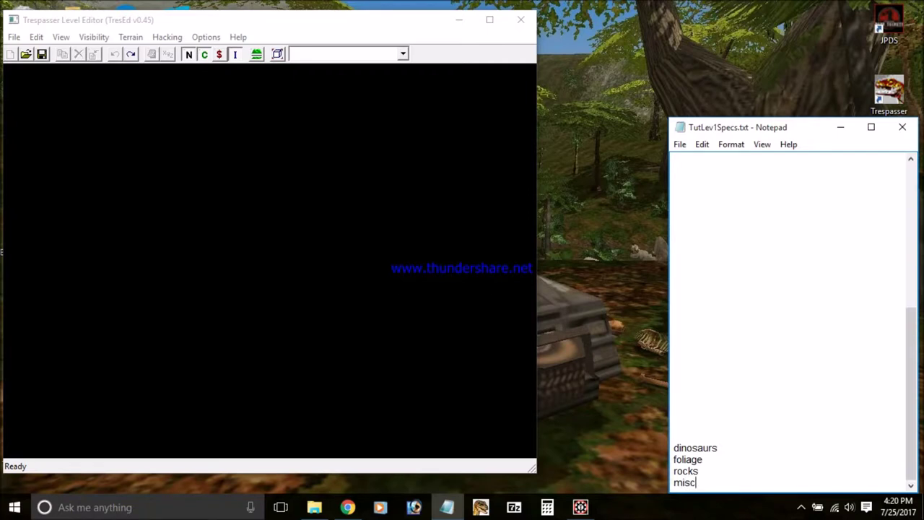
key(Return)
click(14, 39)
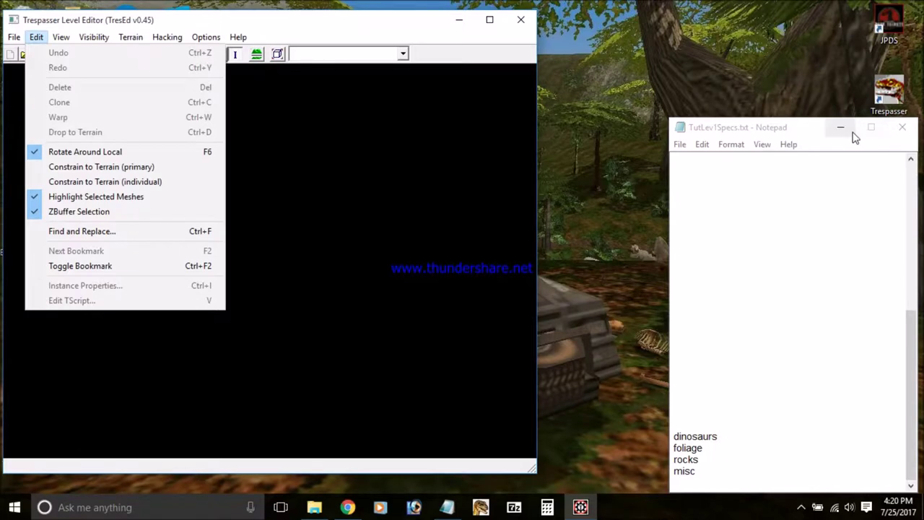
click(840, 128)
Step: Load the level demo-130.swp from the data folder inside Trespasser Twilight's demo folder
click(14, 37)
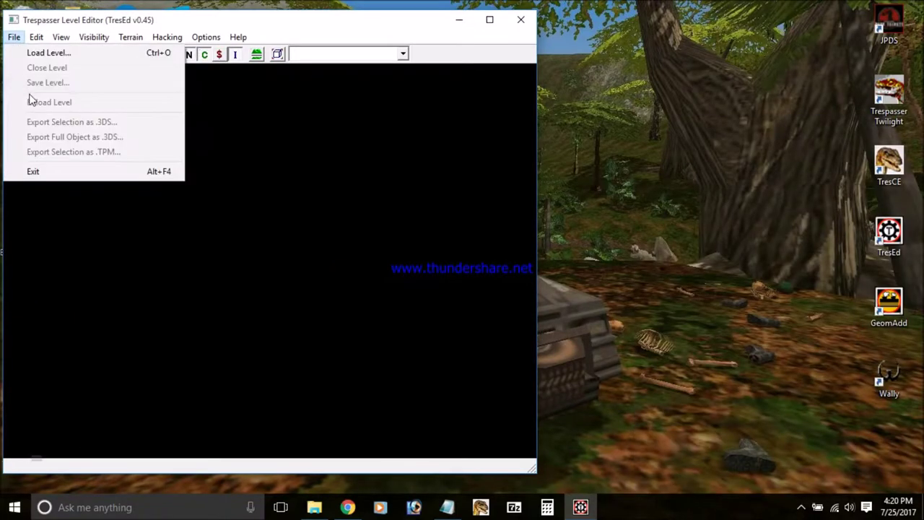
click(32, 51)
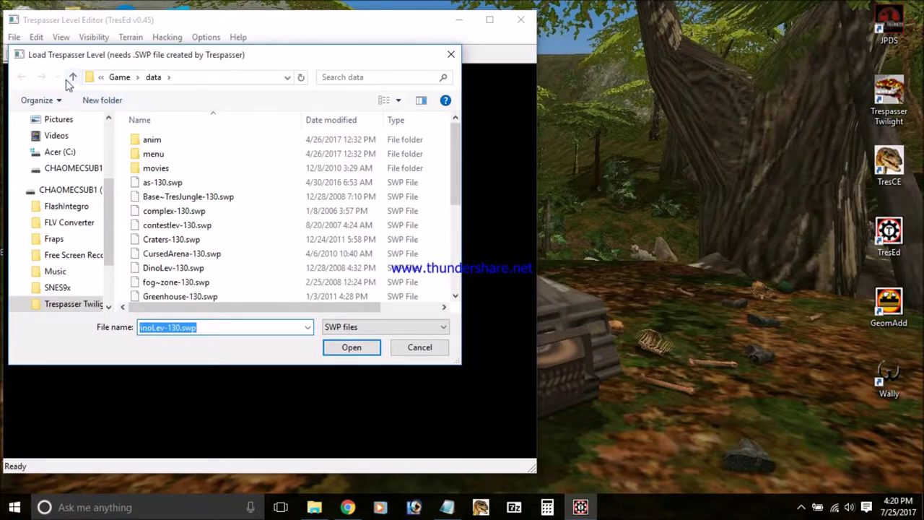
click(73, 78)
click(73, 77)
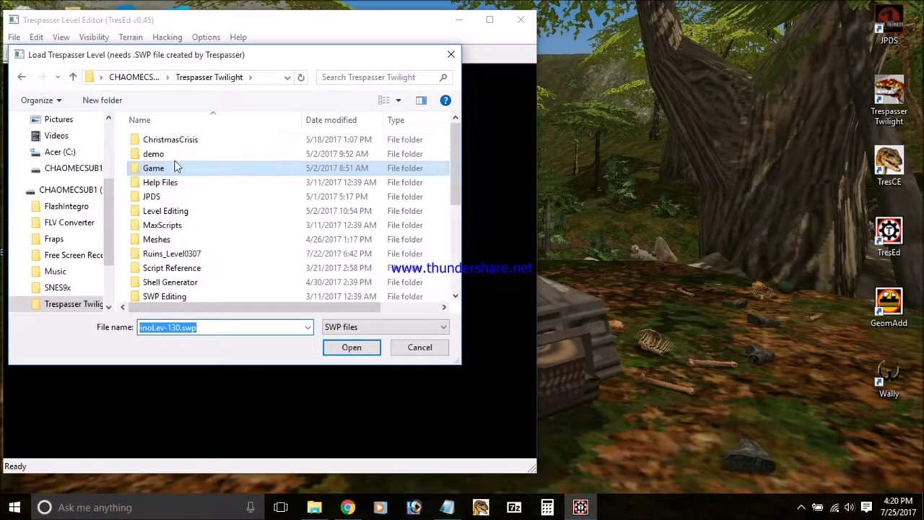
double_click(176, 156)
double_click(151, 142)
double_click(171, 182)
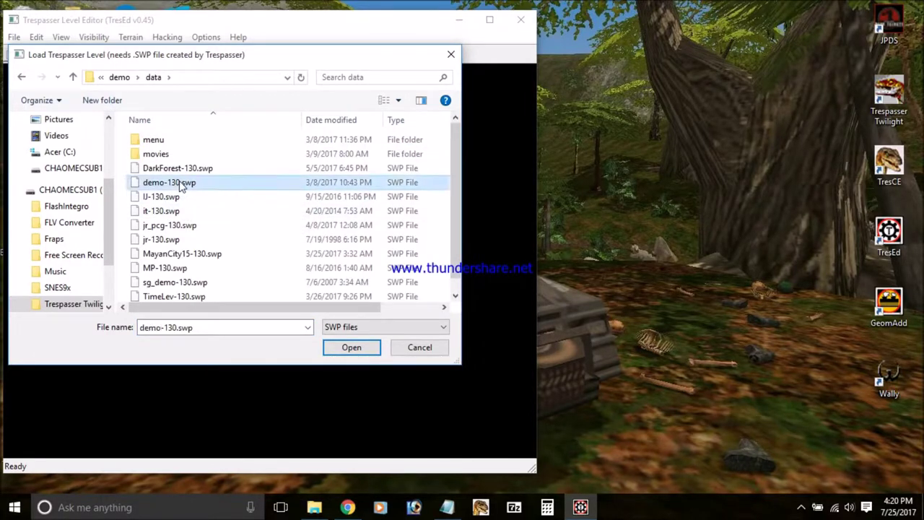
click(234, 119)
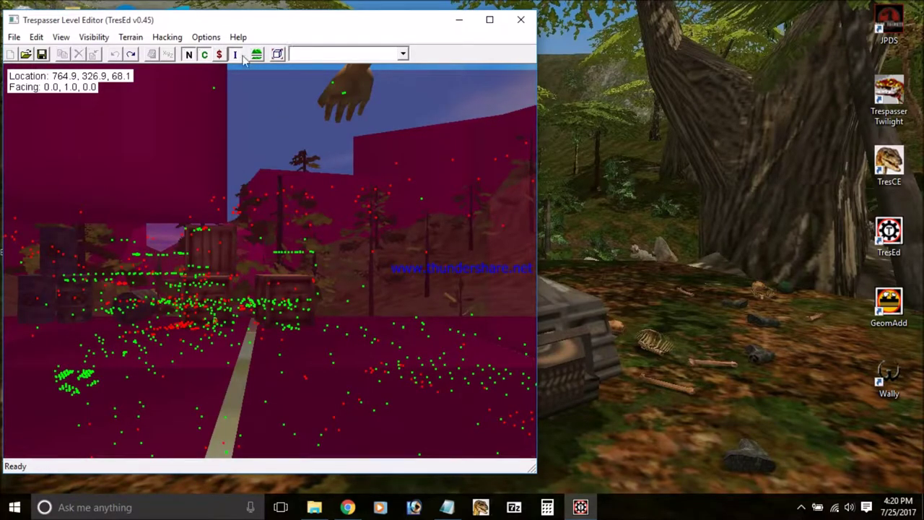
Step: Restrict the display to terrain objects and select all seven dark terrain patches laid out apart from the main level
click(204, 56)
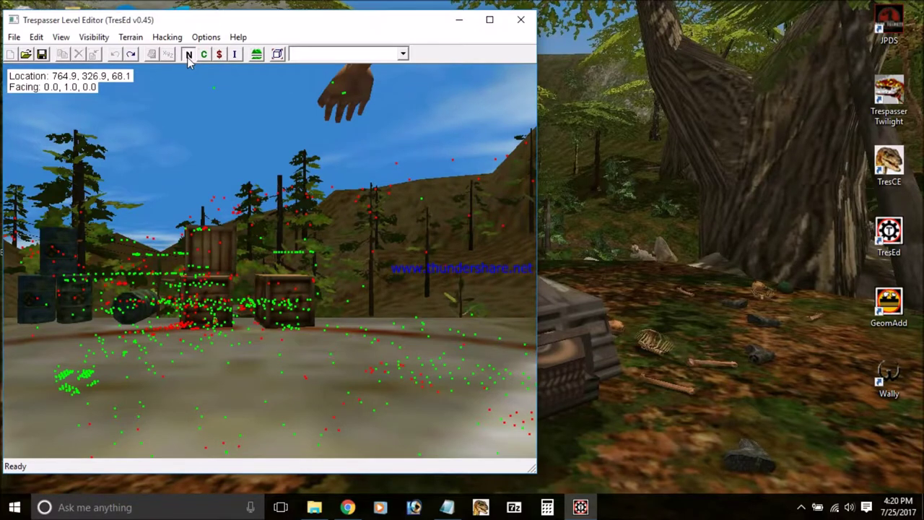
click(187, 57)
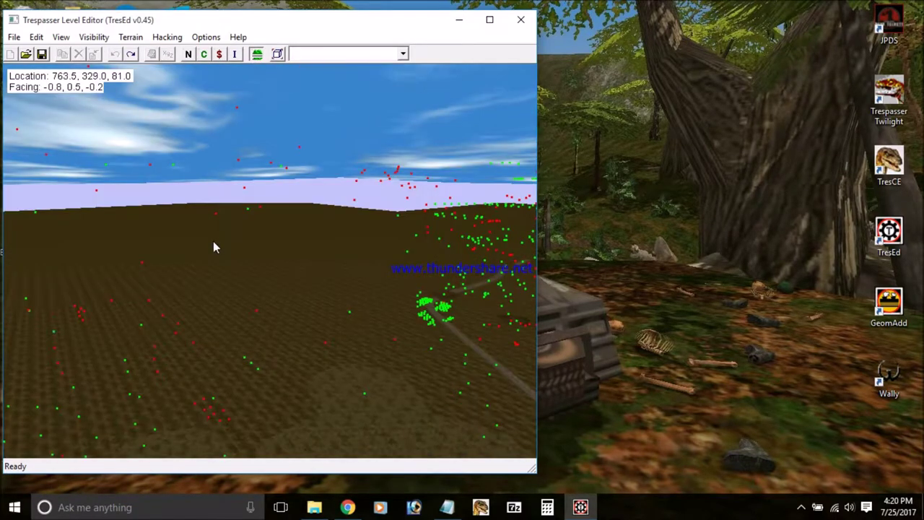
key(Page_Up)
right_drag(240, 239, 233, 211)
mouse_move(318, 264)
right_down()
mouse_move(312, 270)
mouse_move(306, 247)
mouse_move(306, 255)
right_up()
drag(306, 255, 309, 262)
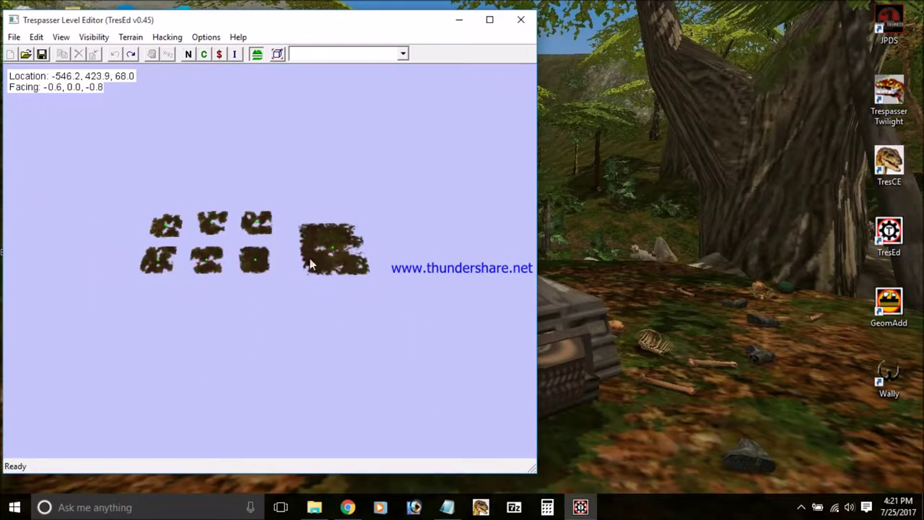
drag(401, 337, 110, 174)
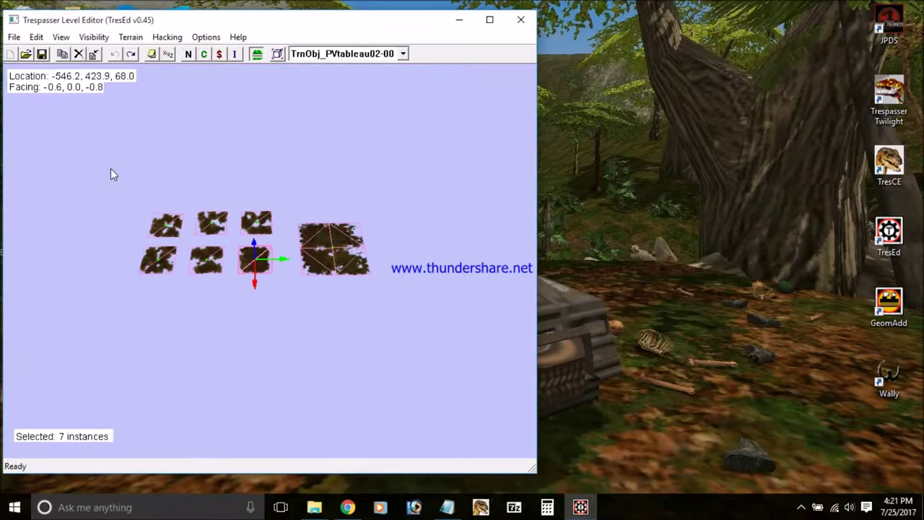
Step: Start a TPM export of the selected terrain patches with the offered options and browse to the Meshes\Terrain folder
click(13, 37)
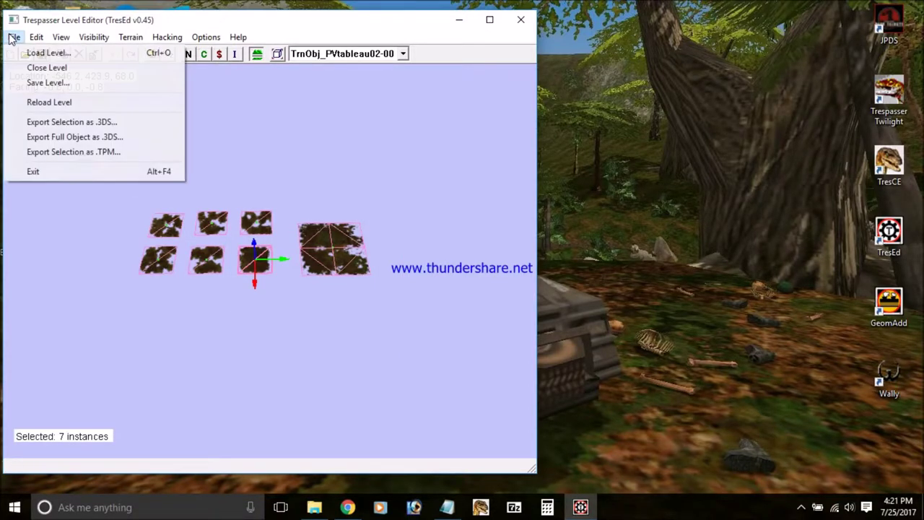
click(79, 152)
click(511, 309)
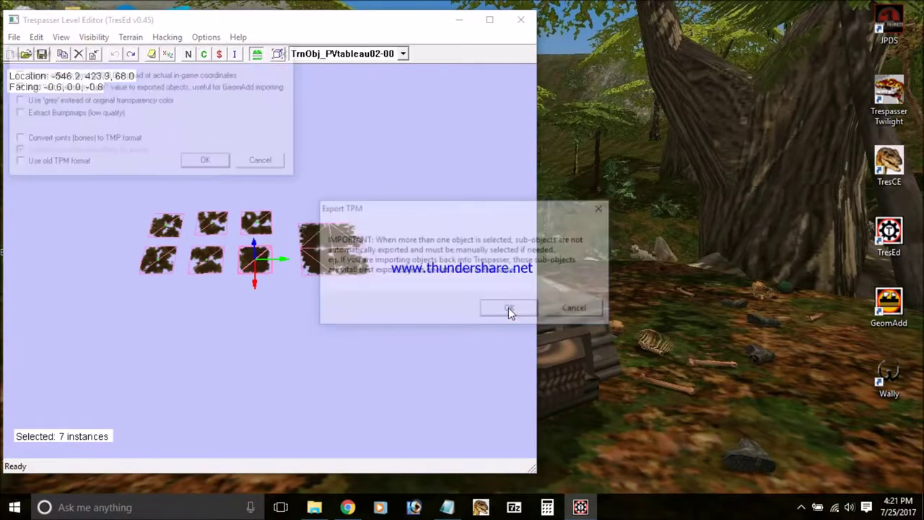
click(208, 161)
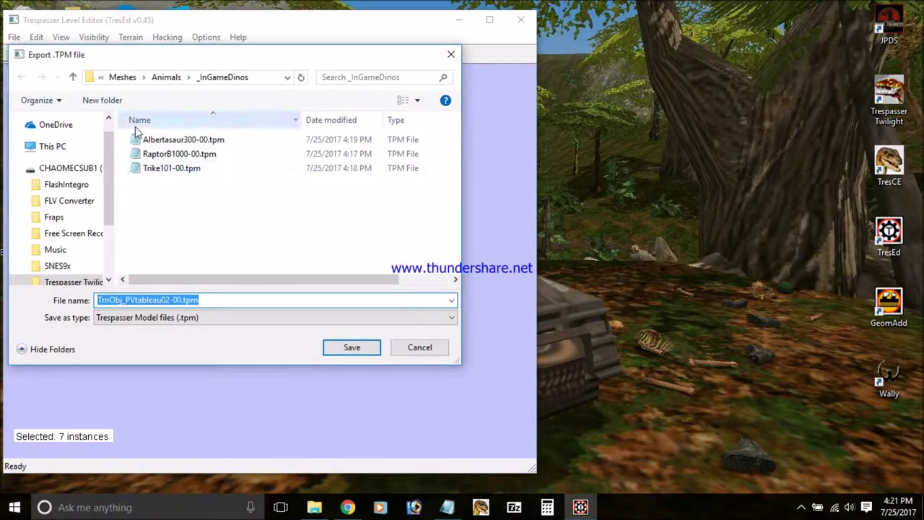
click(73, 77)
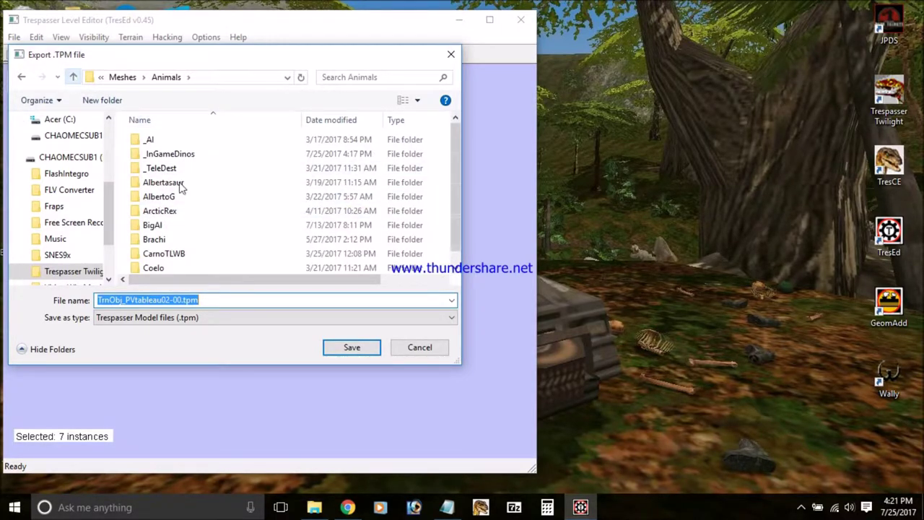
key(alt+Up)
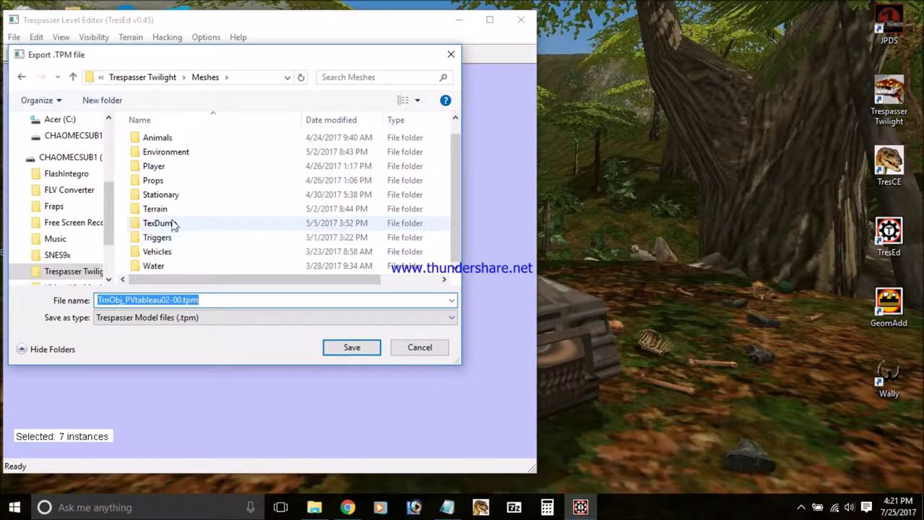
double_click(171, 210)
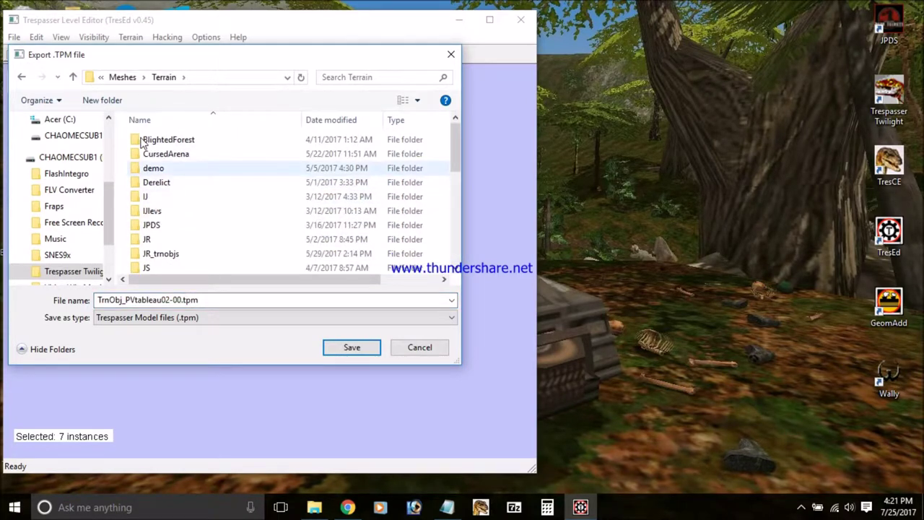
Step: Create a TutLev1 folder inside Terrain and save the export there as TrnObj_PVtableau02-00.tpm
click(113, 103)
text(T)
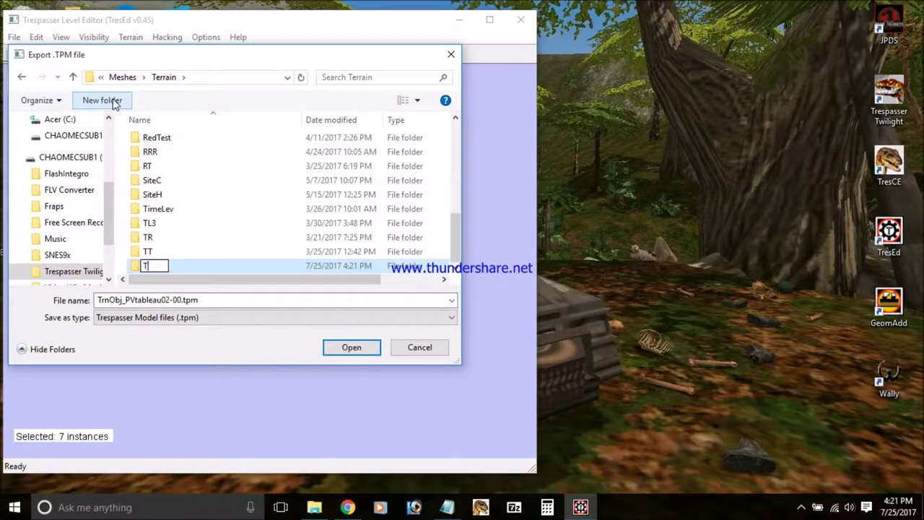
text(utLev1)
key(Return)
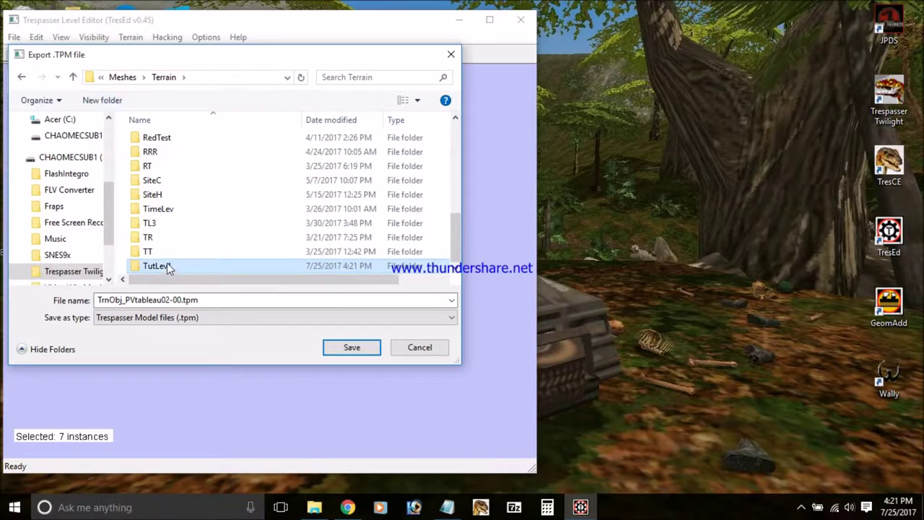
double_click(166, 263)
click(353, 348)
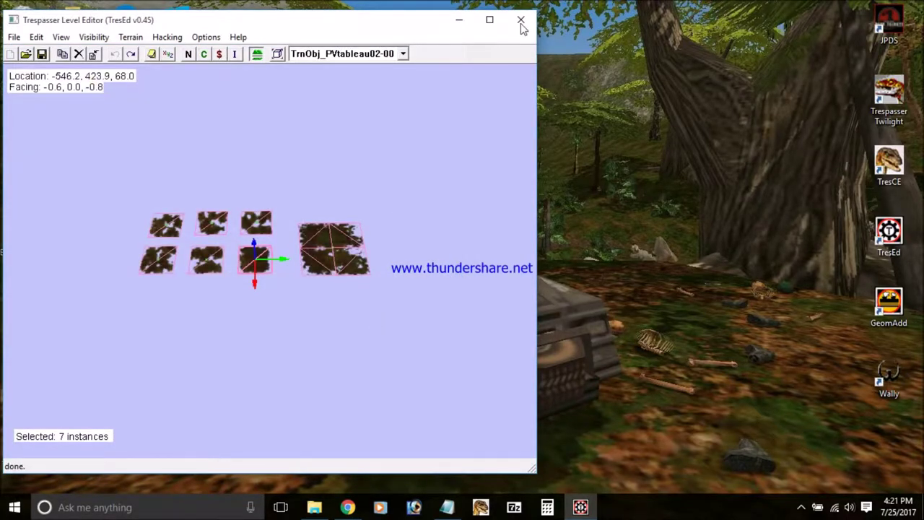
Step: Close the level editor and launch GeomAdd from the desktop
click(521, 24)
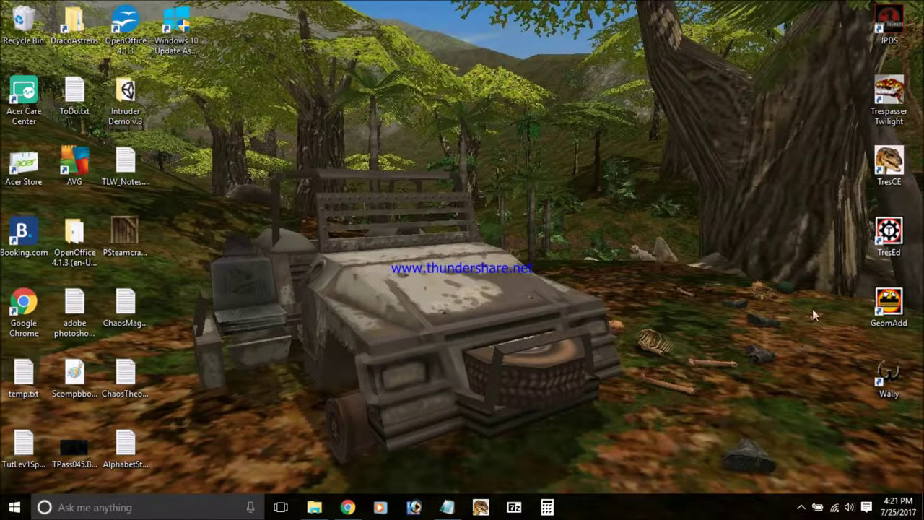
double_click(883, 310)
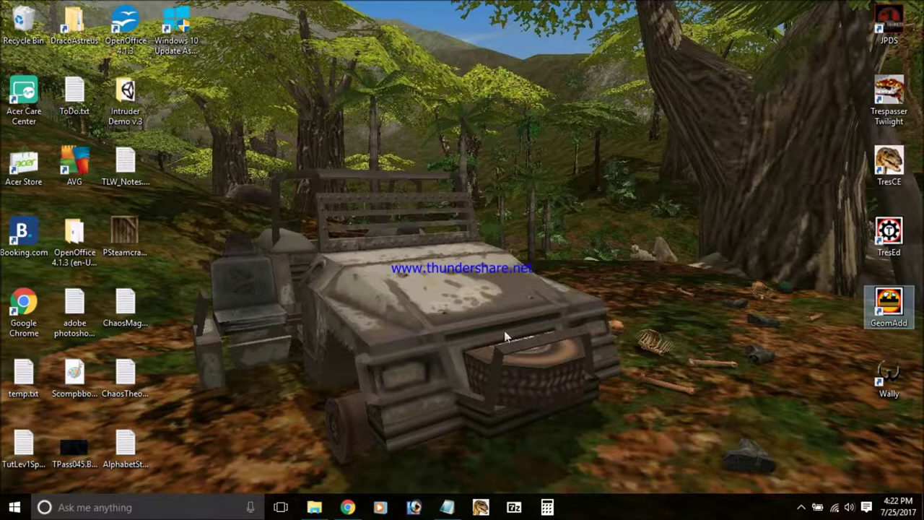
drag(713, 281, 741, 347)
double_click(881, 306)
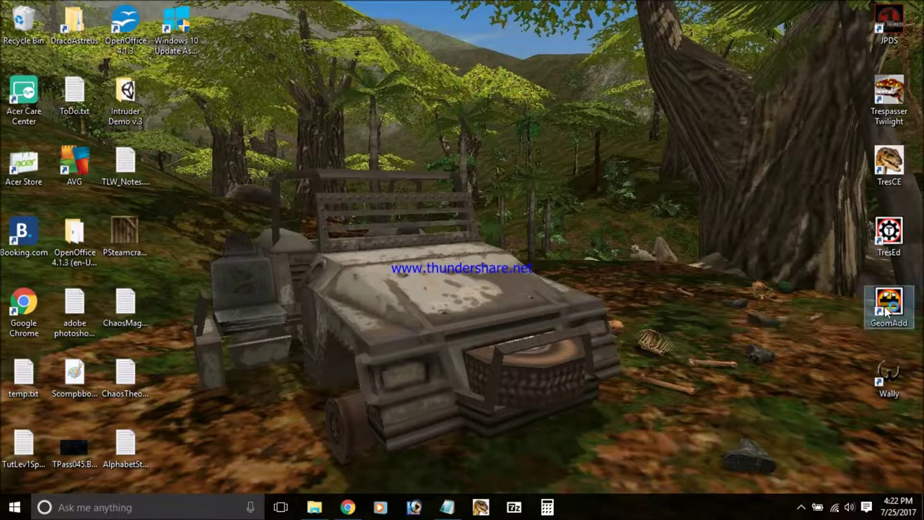
click(533, 399)
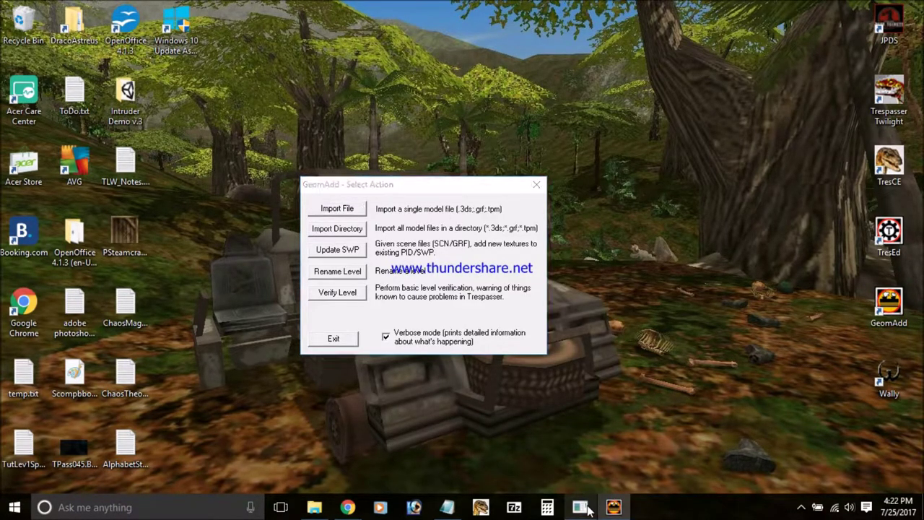
Step: Exit GeomAdd without choosing an import or level action
click(337, 341)
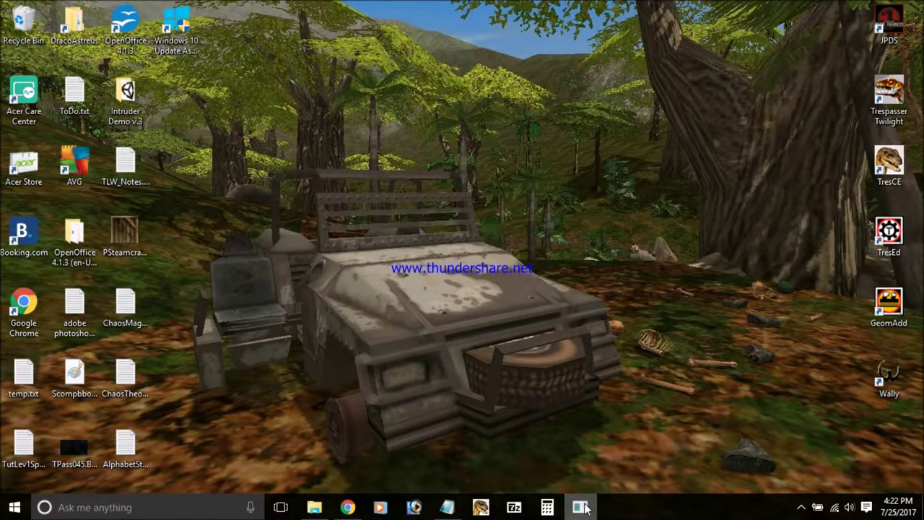
click(581, 507)
click(541, 399)
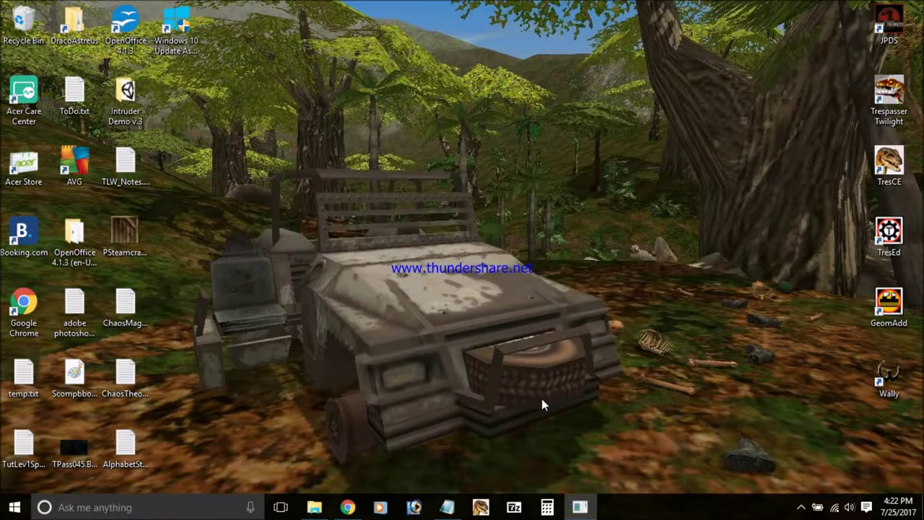
Step: Launch GeomAdd, start a single-file model import and choose TutLev1.scn as the target level
click(580, 507)
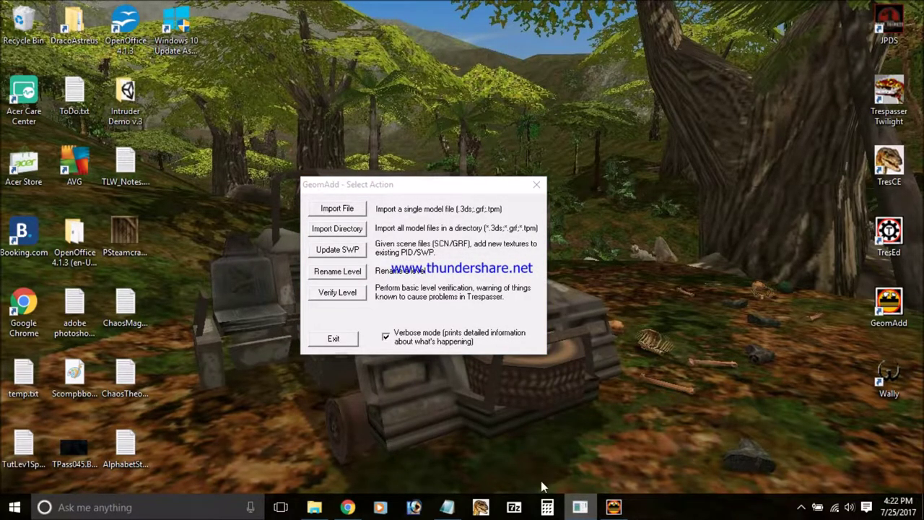
click(371, 189)
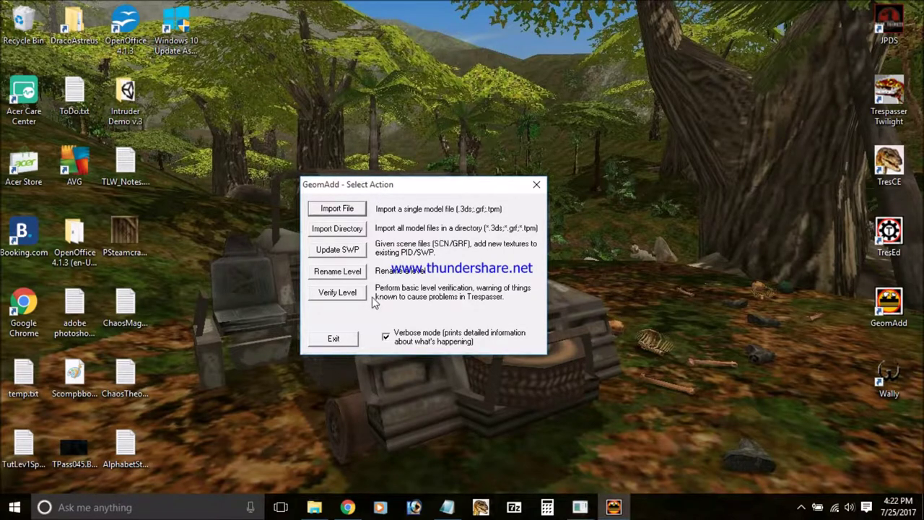
click(345, 213)
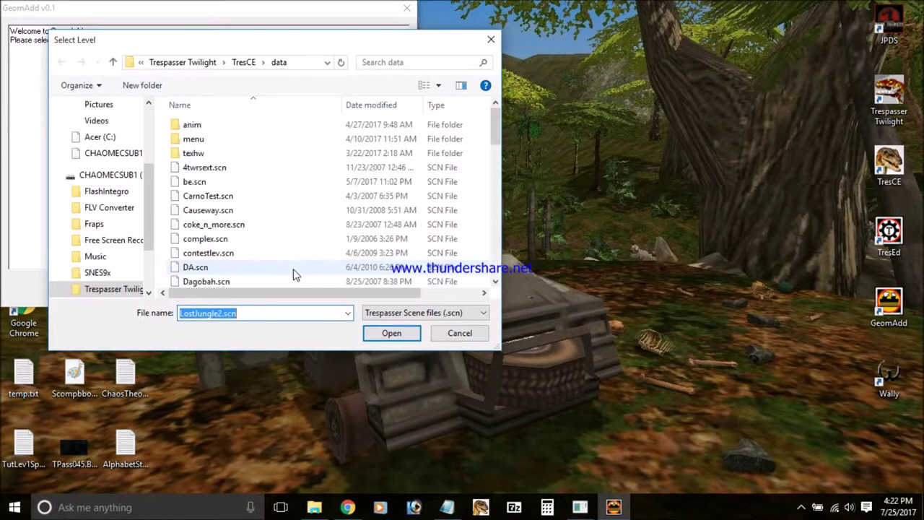
click(256, 227)
key(t)
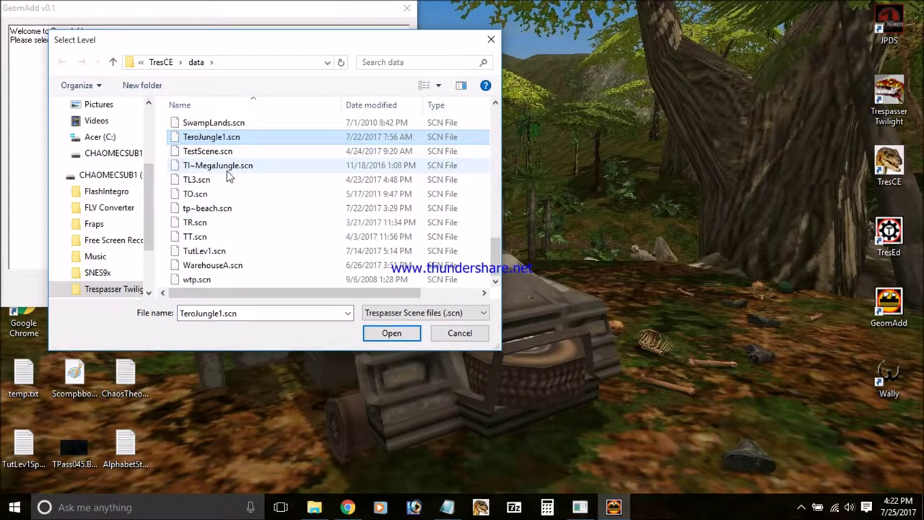
double_click(221, 252)
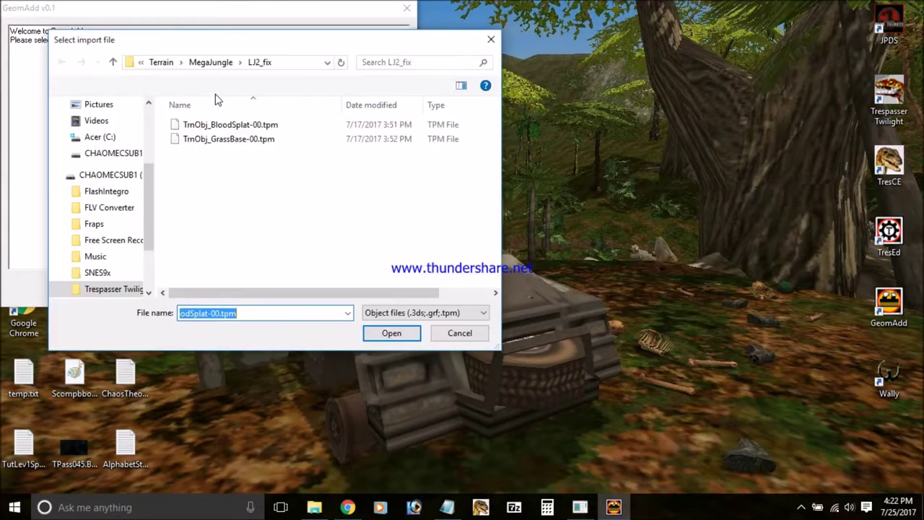
Step: Choose TrnObj_PVtableau02-00.tpm from the Meshes\Terrain\TutLev1 folder as the import file
click(113, 63)
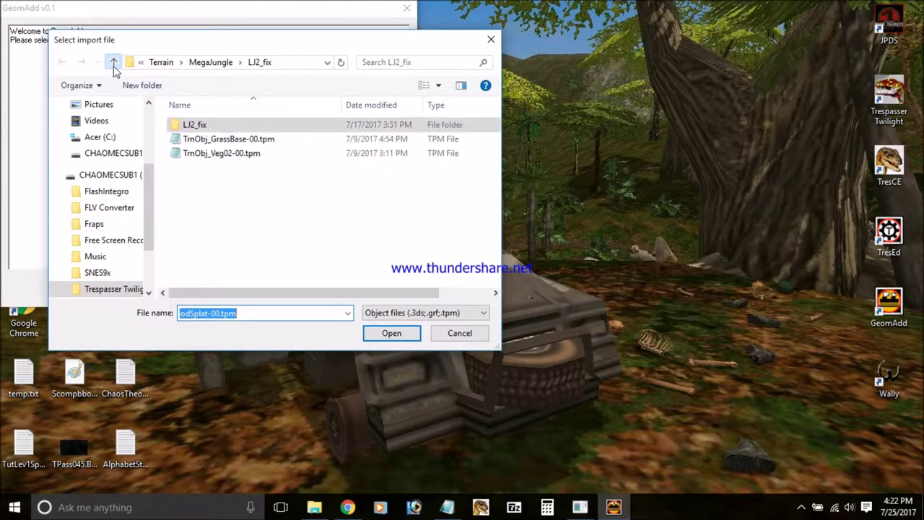
click(114, 63)
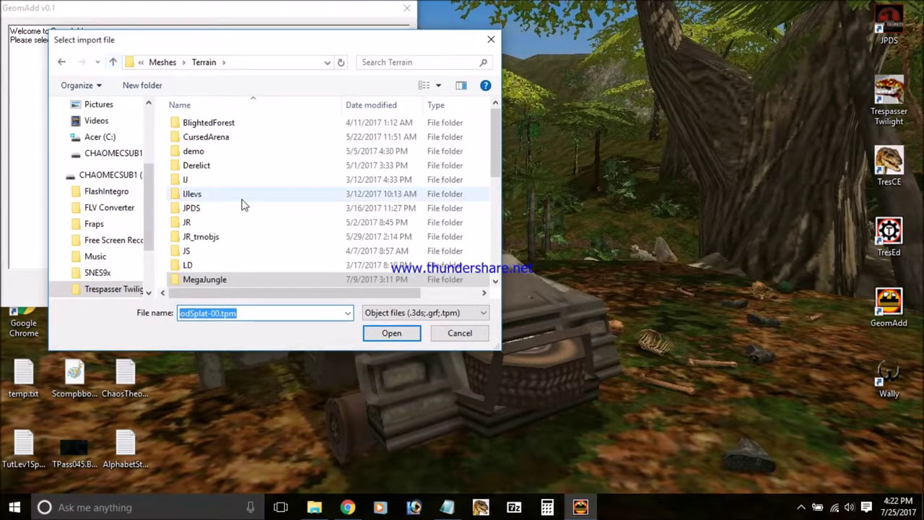
scroll(243, 225, down, 5)
click(243, 223)
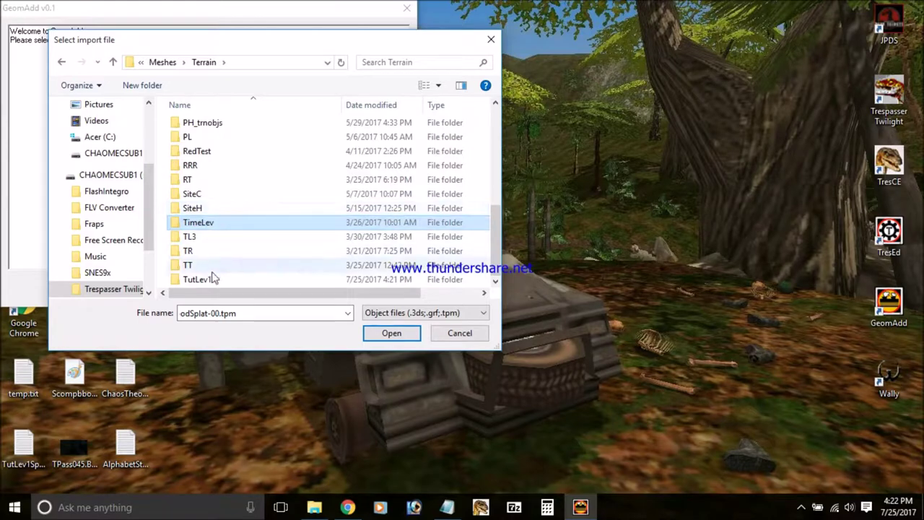
double_click(210, 279)
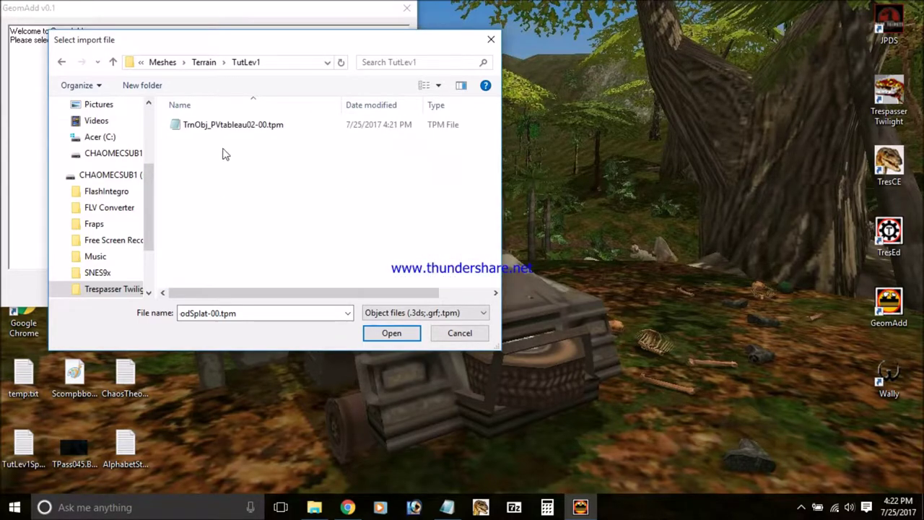
double_click(238, 125)
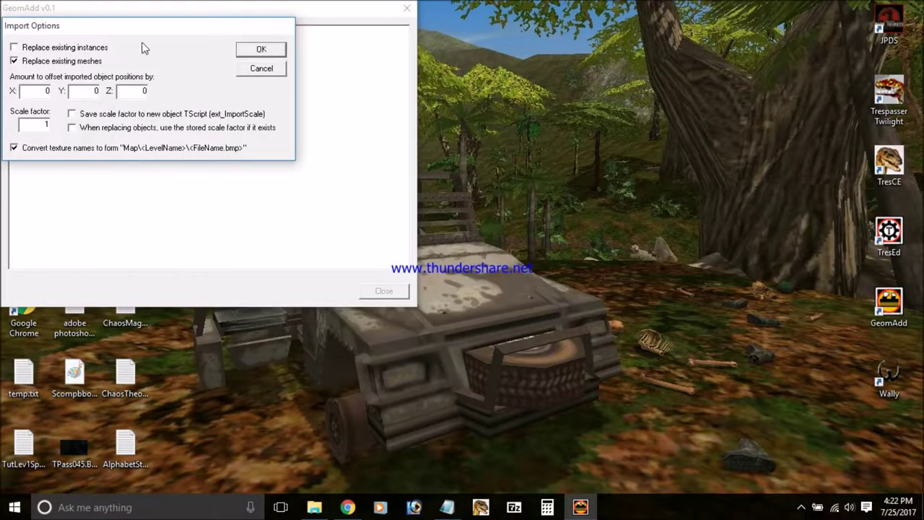
Step: Turn off replacing existing meshes, run the import and agree to save the level
click(47, 63)
click(262, 50)
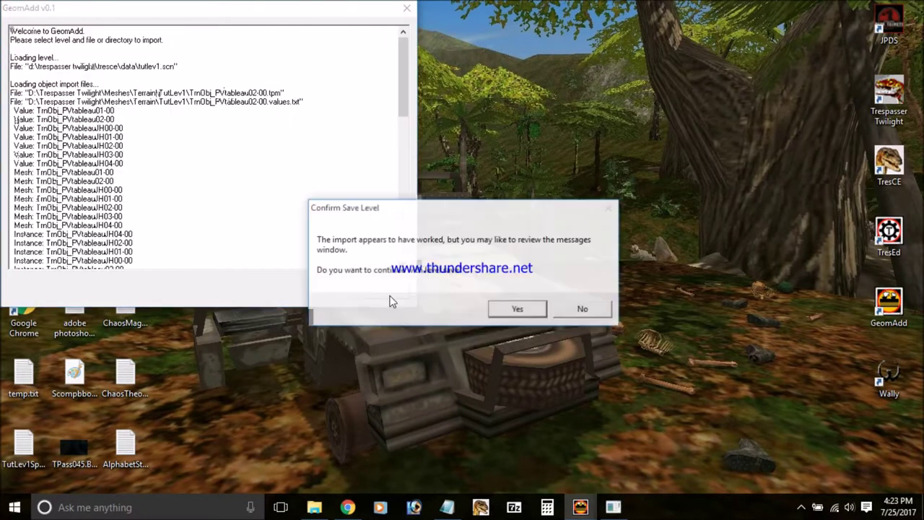
click(517, 309)
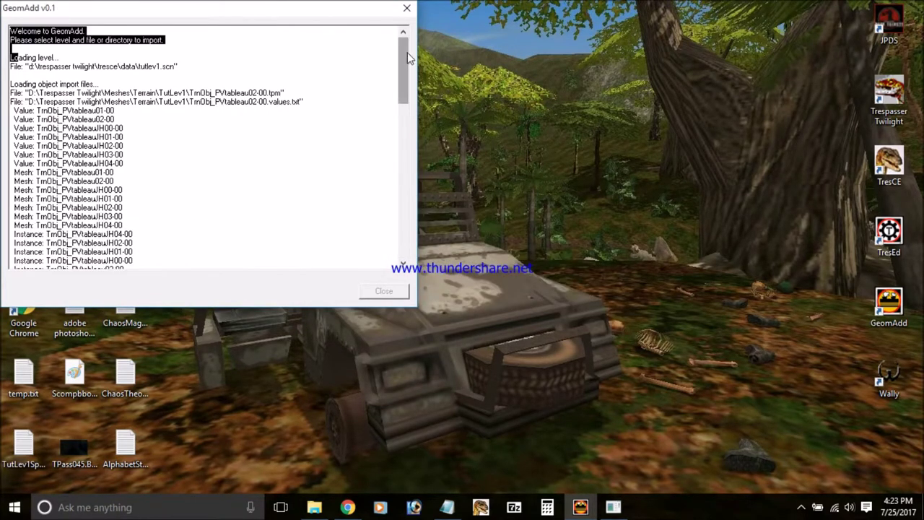
Step: Review the import and verification messages through to the end of the log, and exit GeomAdd
drag(406, 58, 401, 238)
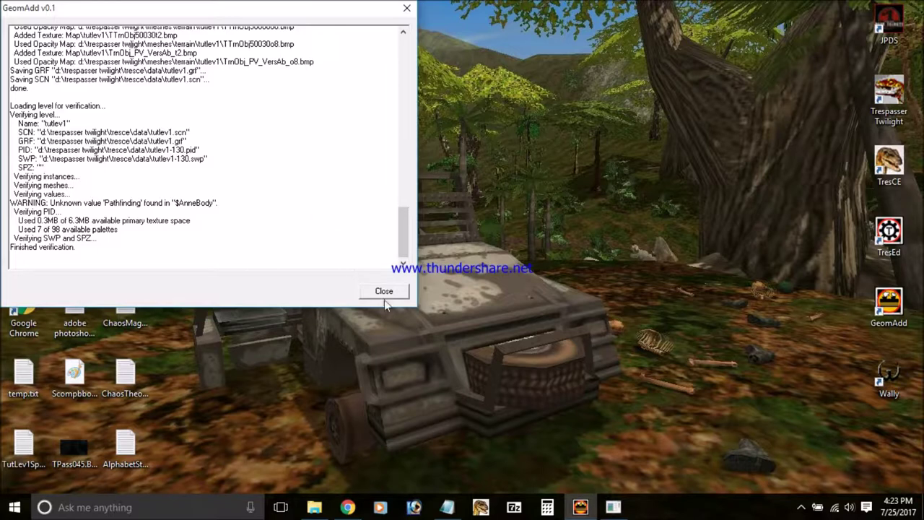
click(385, 292)
click(352, 342)
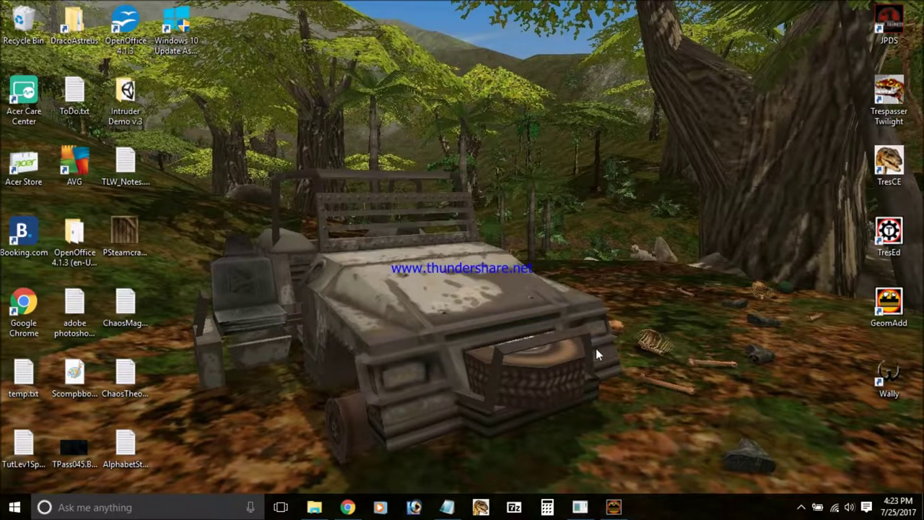
Step: Launch TresEd from the desktop and browse for a level to load in the TresCE\data folder
double_click(889, 232)
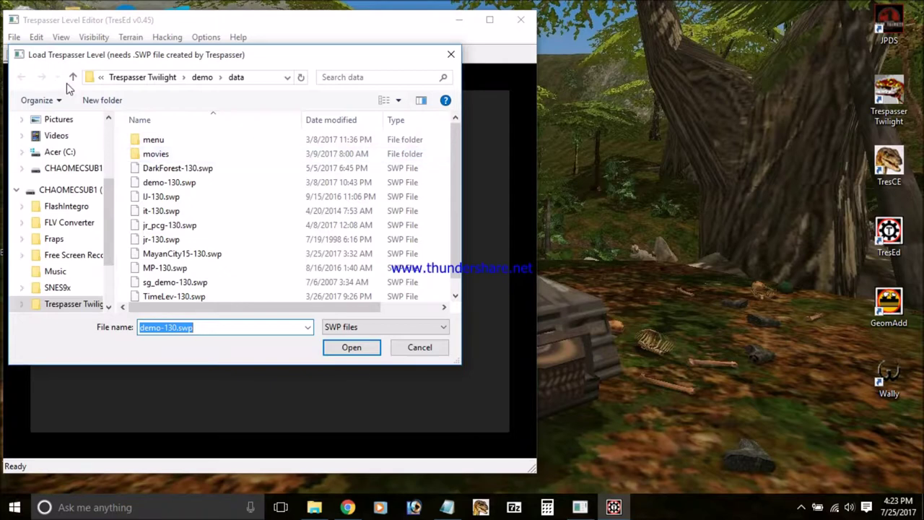
click(73, 77)
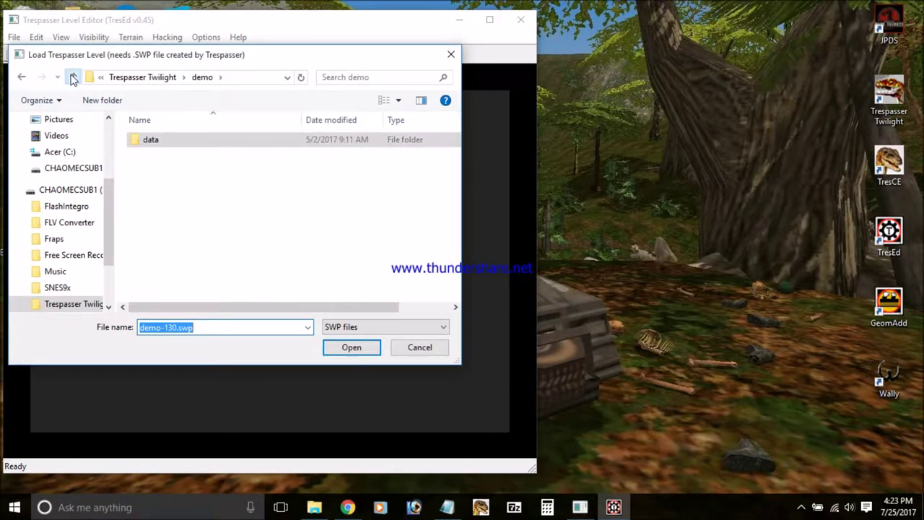
click(73, 77)
click(184, 227)
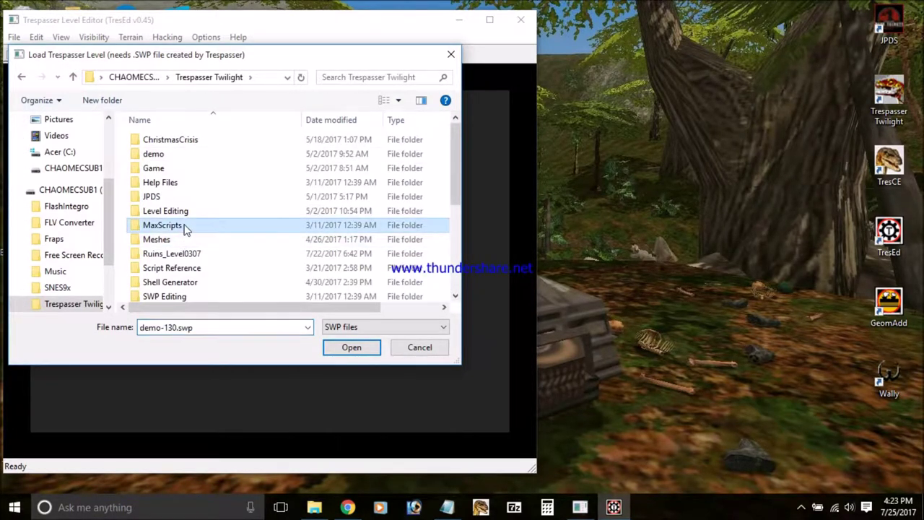
key(t)
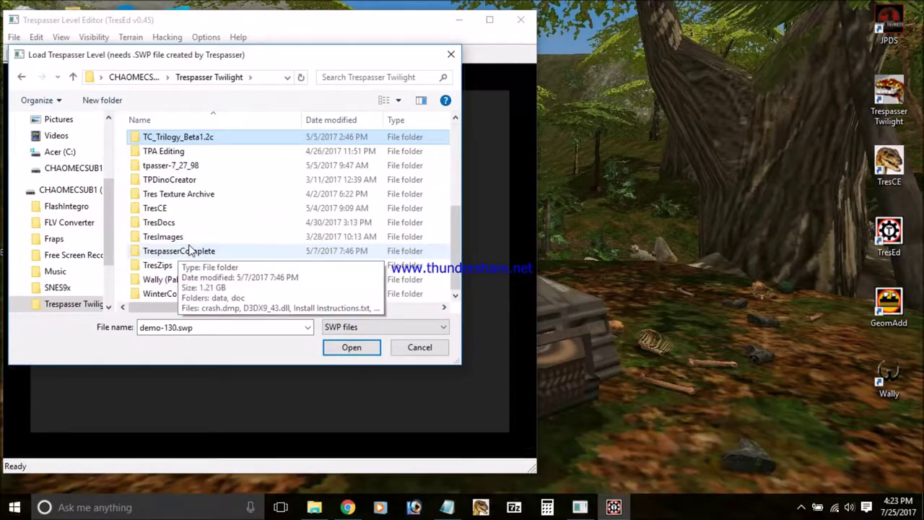
double_click(181, 208)
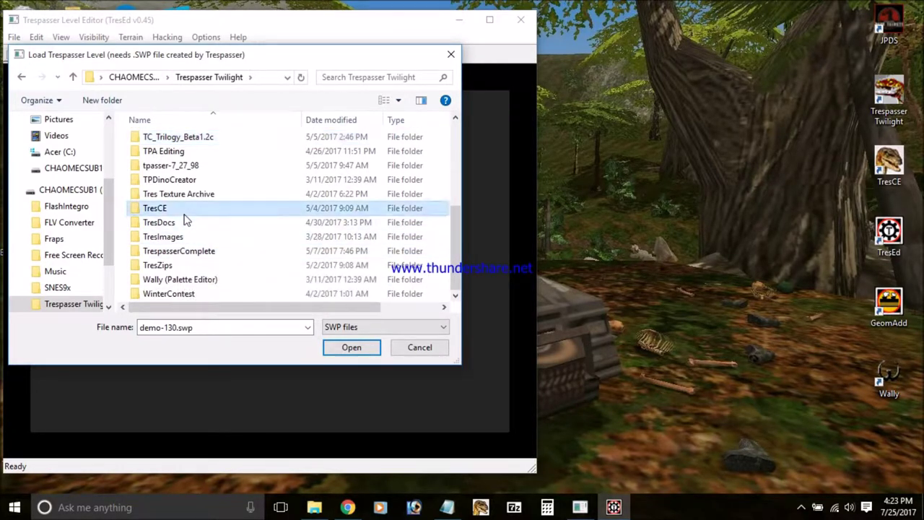
double_click(153, 141)
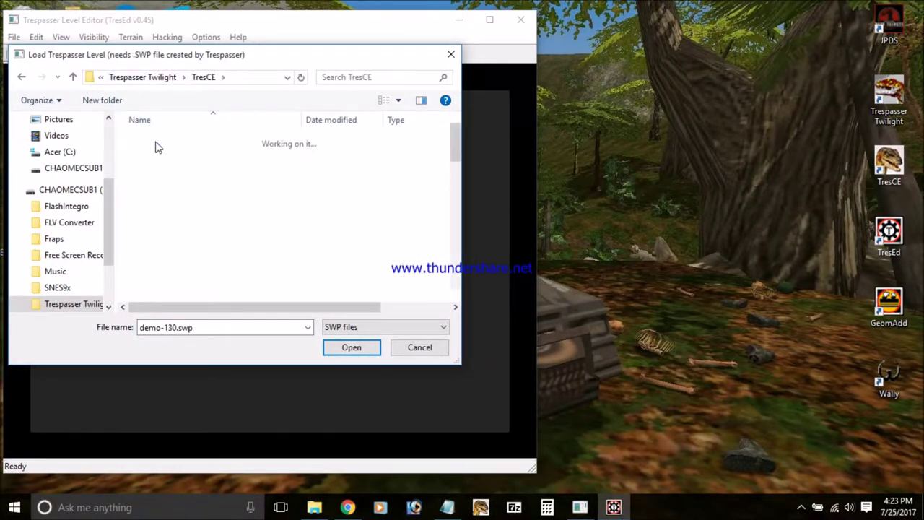
Step: Load TutLev1-130.swp with Low texture detail and non-visible objects included
key(t)
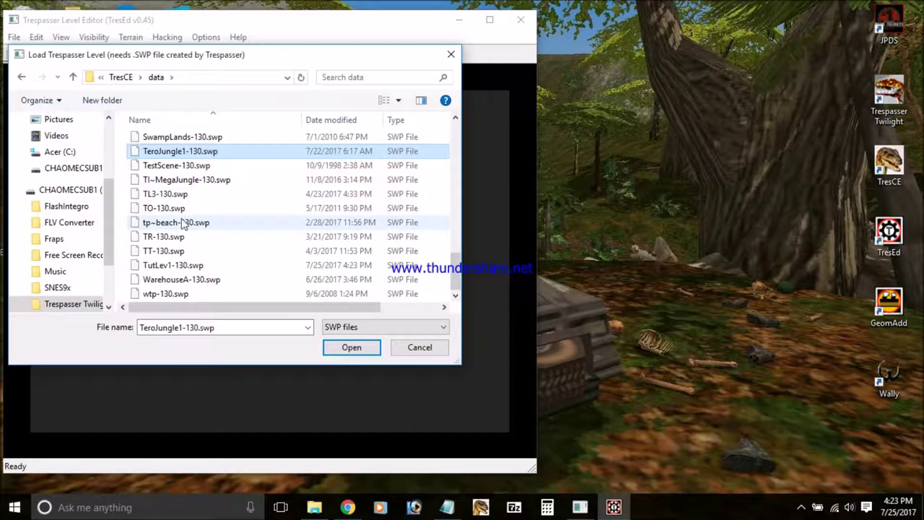
key(Return)
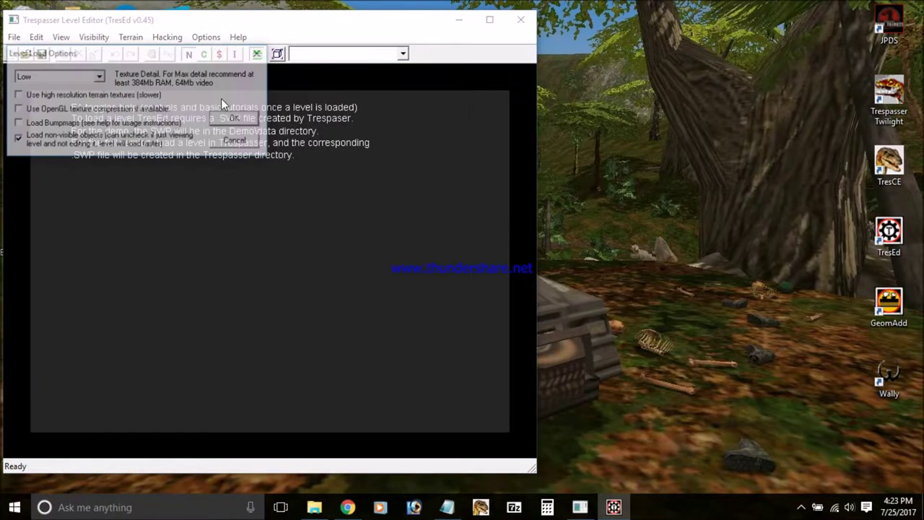
click(230, 119)
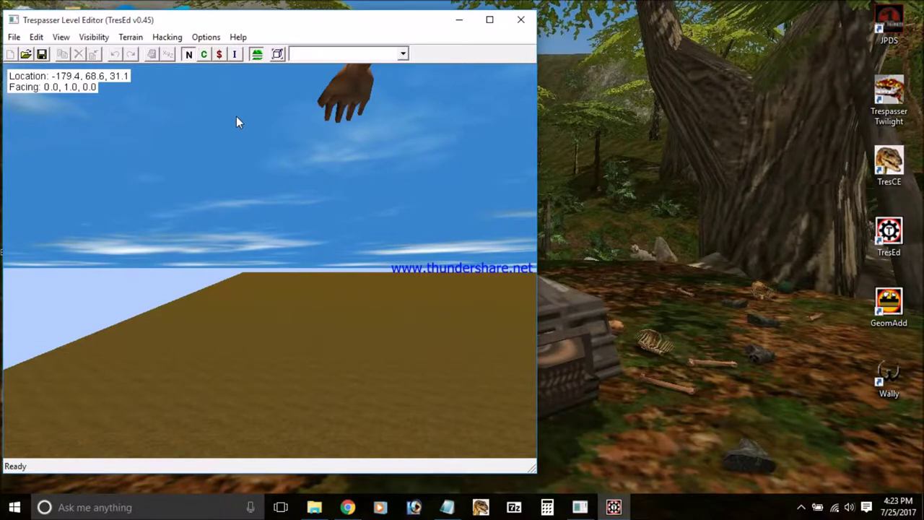
Step: Bookmark the starting view position, look up the bookmark and viewer speed commands, and jump to the next bookmark
key(ctrl+1)
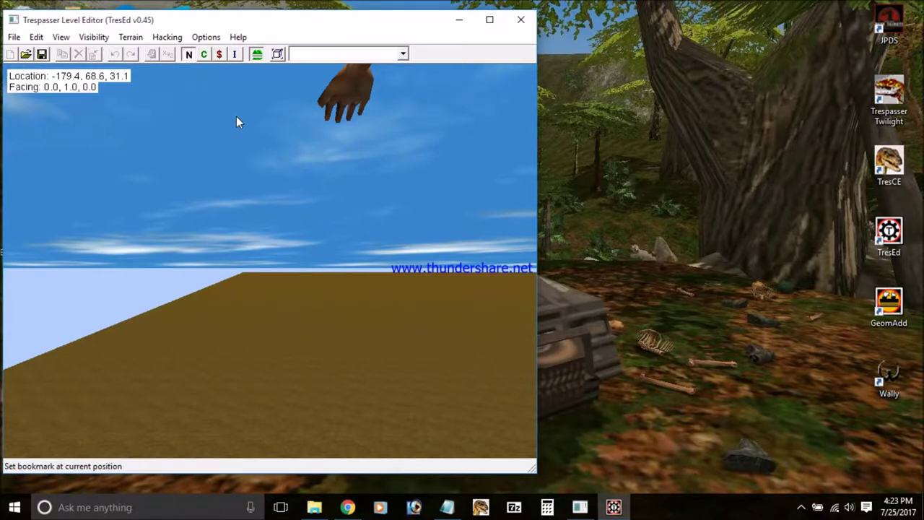
right_drag(236, 116, 244, 220)
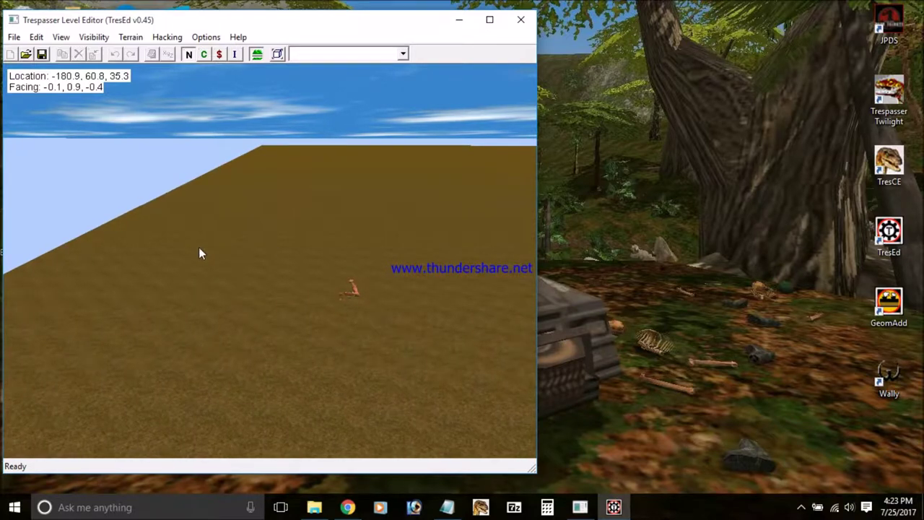
click(33, 40)
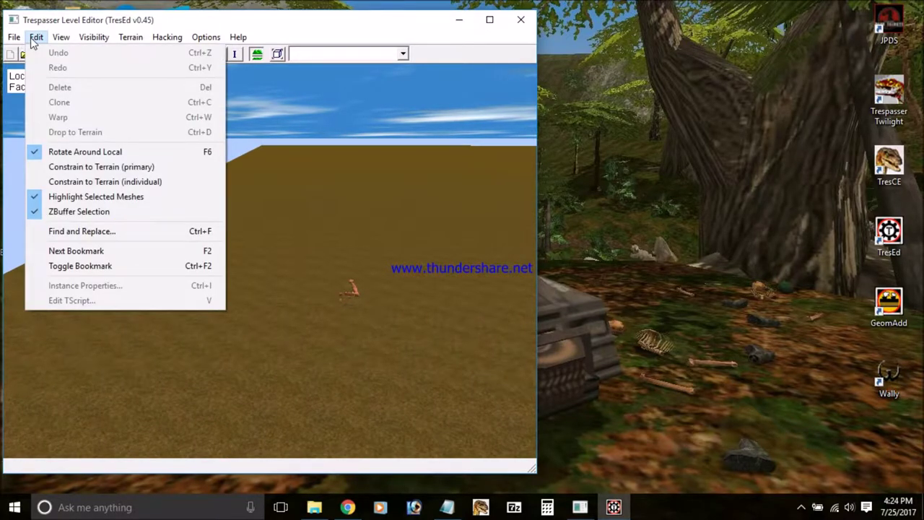
mouse_move(70, 43)
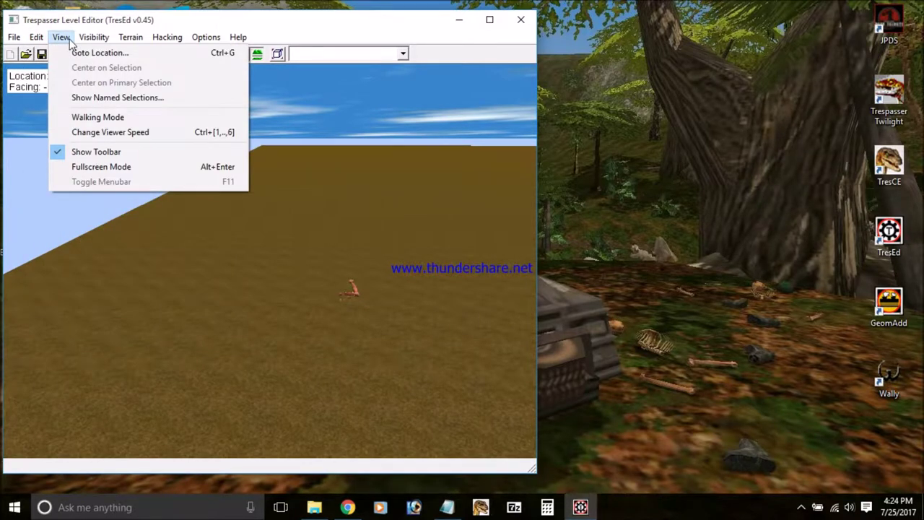
mouse_move(42, 45)
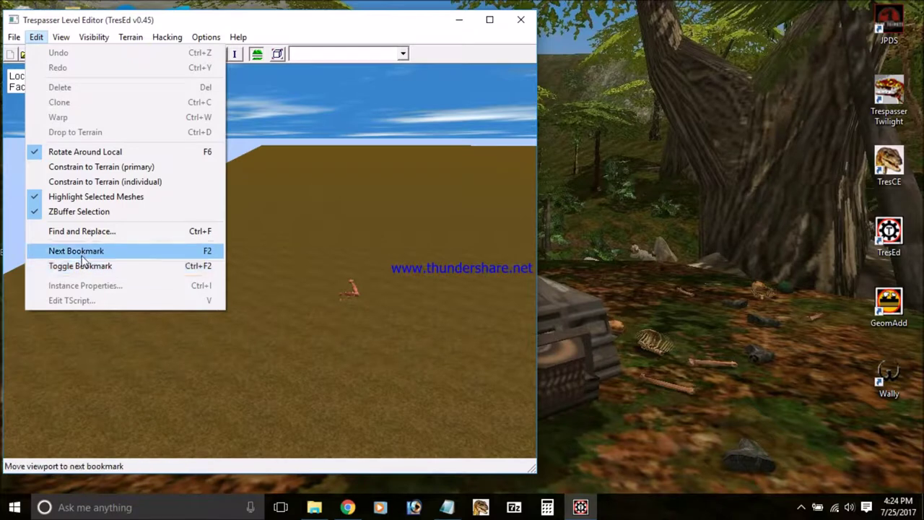
click(70, 35)
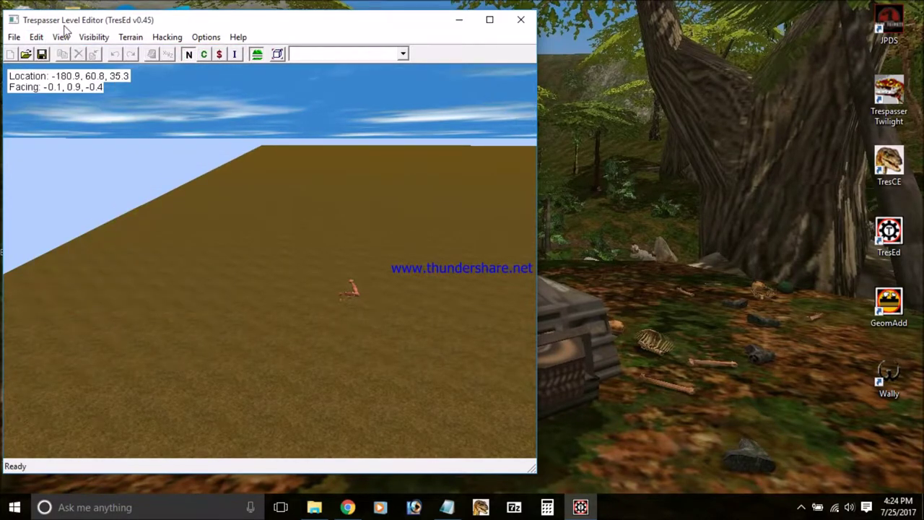
key(F2)
Step: Select all the imported TrnObj_PVtableau terrain patches and move them beside the level's other terrain objects
right_drag(270, 243, 269, 244)
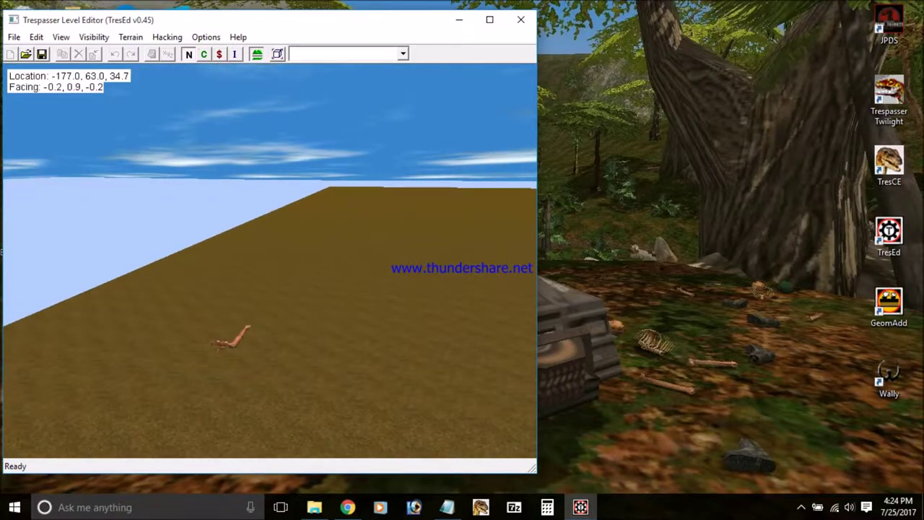
right_drag(216, 226, 279, 231)
key(Right)
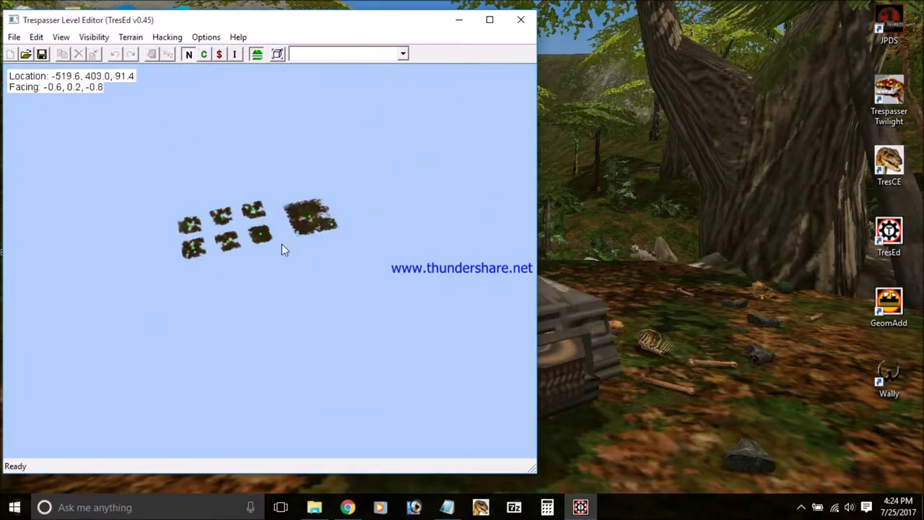
drag(402, 329, 128, 174)
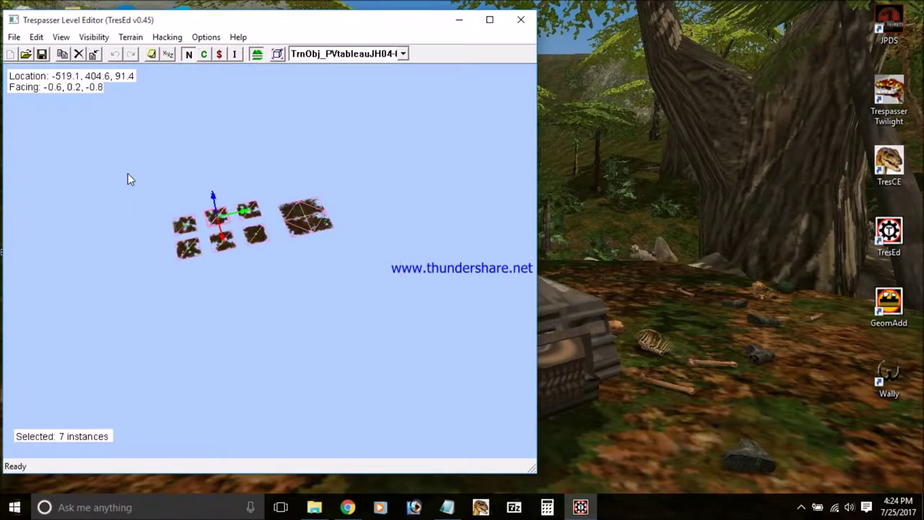
right_drag(128, 172, 253, 285)
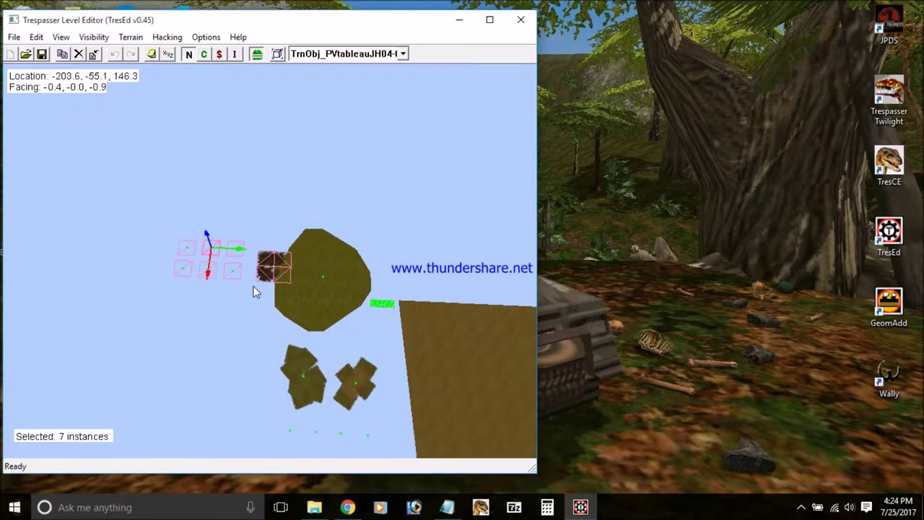
key(Up)
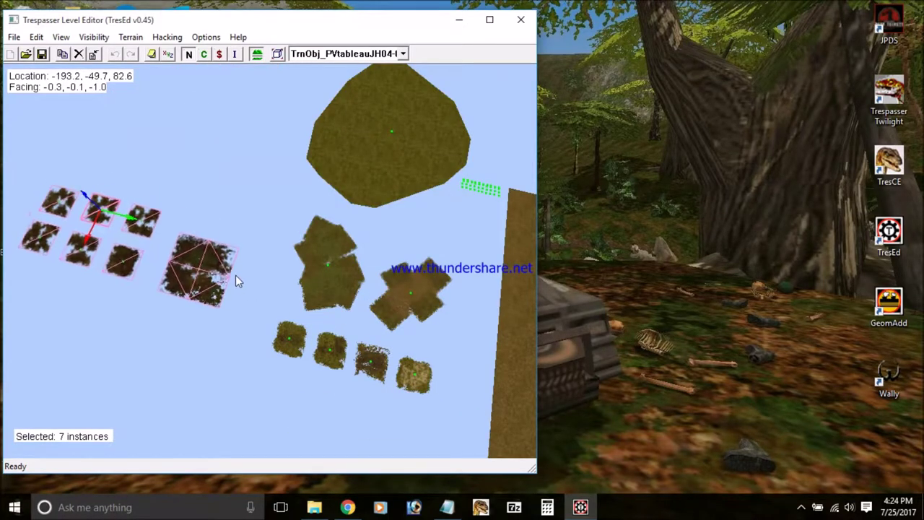
key(Right)
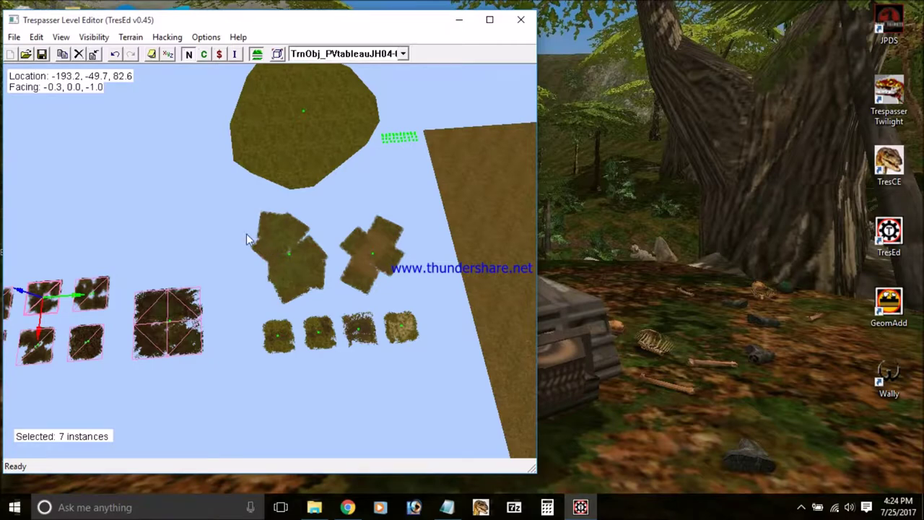
Step: Move the seven selected PVtableau terrain patches over onto the level's large main terrain, near its edge
right_drag(246, 233, 243, 241)
drag(223, 302, 224, 322)
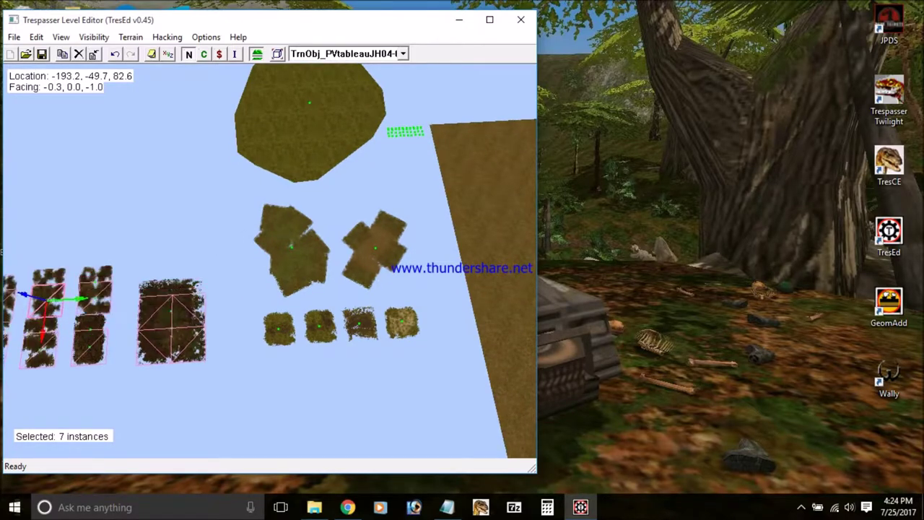
key(Right)
key(Down)
drag(156, 287, 324, 247)
key(Right)
key(Right)
drag(190, 283, 353, 261)
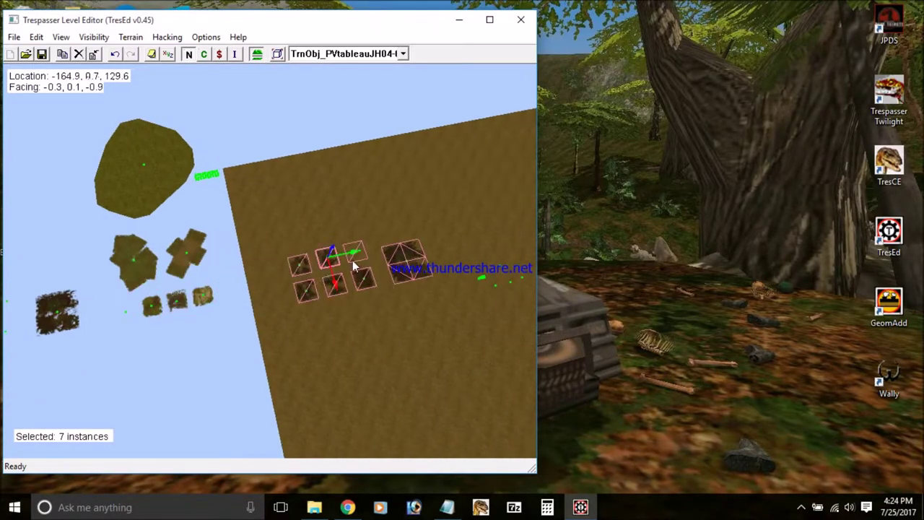
Step: Toggle the rendered terrain display on and off to check how the patches blend into the ground
right_drag(301, 272, 343, 272)
key(Right)
key(Up)
right_drag(245, 281, 270, 243)
key(Down)
click(256, 52)
click(257, 53)
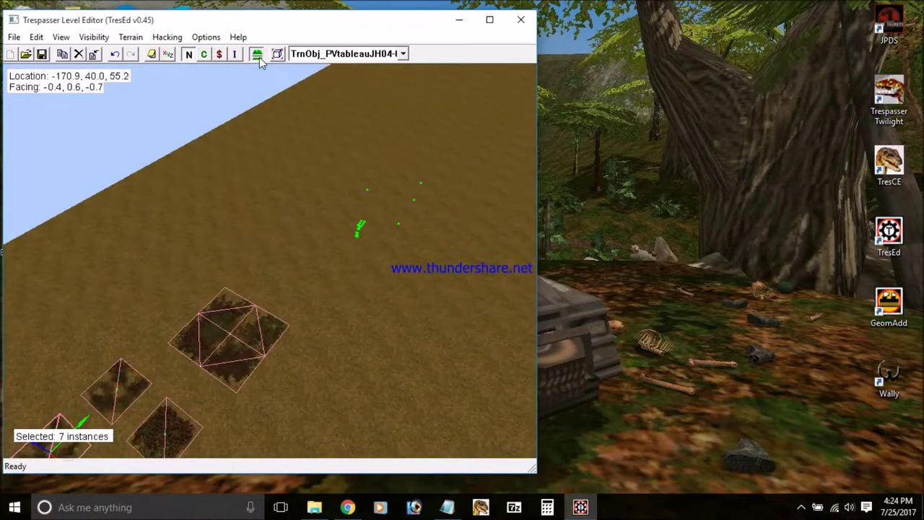
click(258, 56)
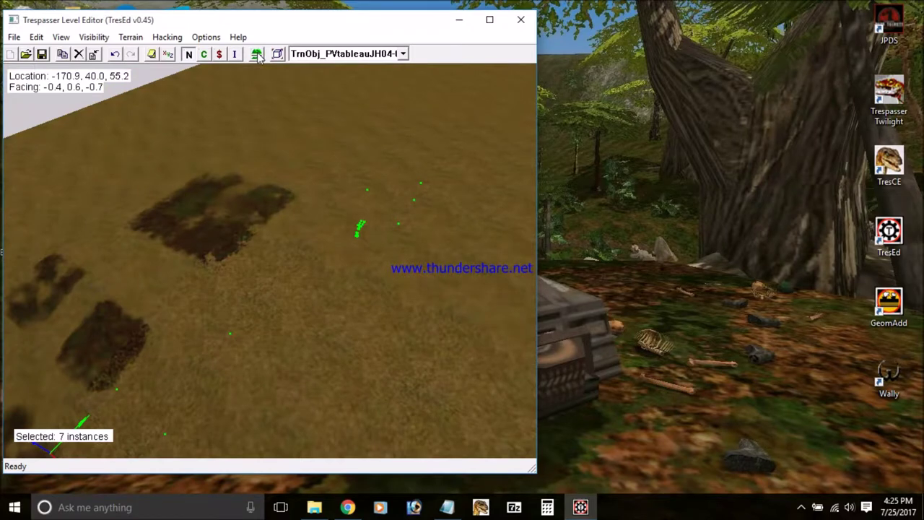
click(257, 54)
key(Down)
key(Down)
click(258, 54)
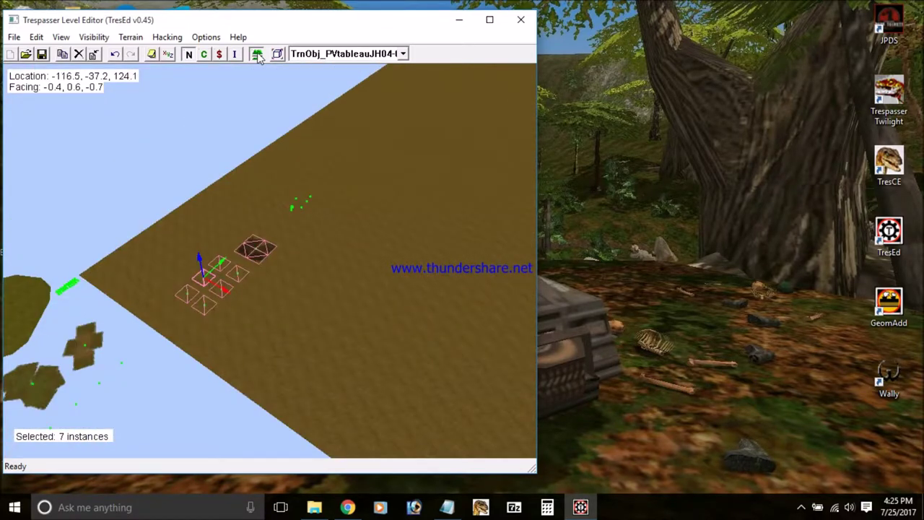
click(257, 55)
click(258, 55)
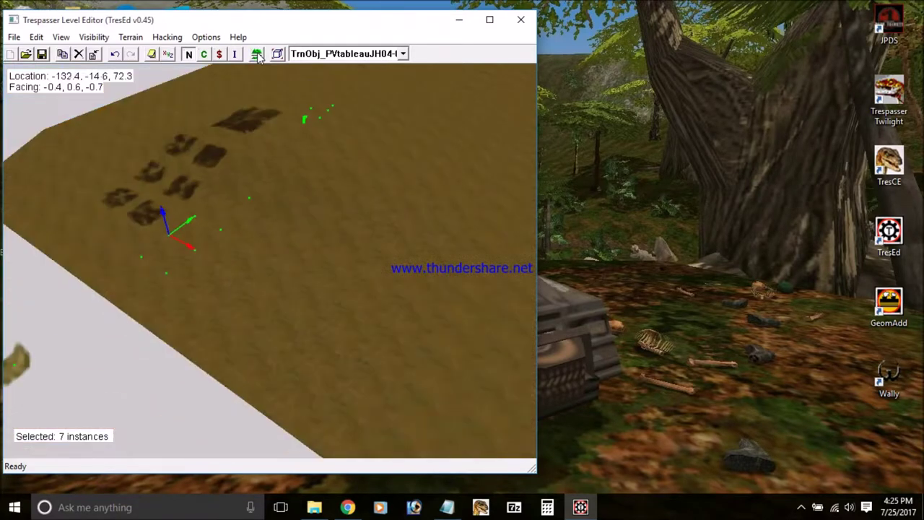
click(258, 55)
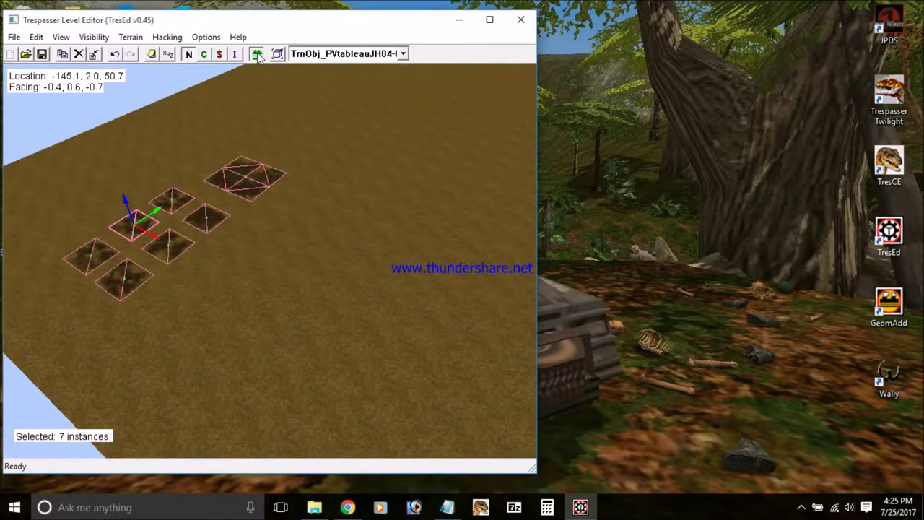
click(258, 55)
scroll(257, 55, down, 8)
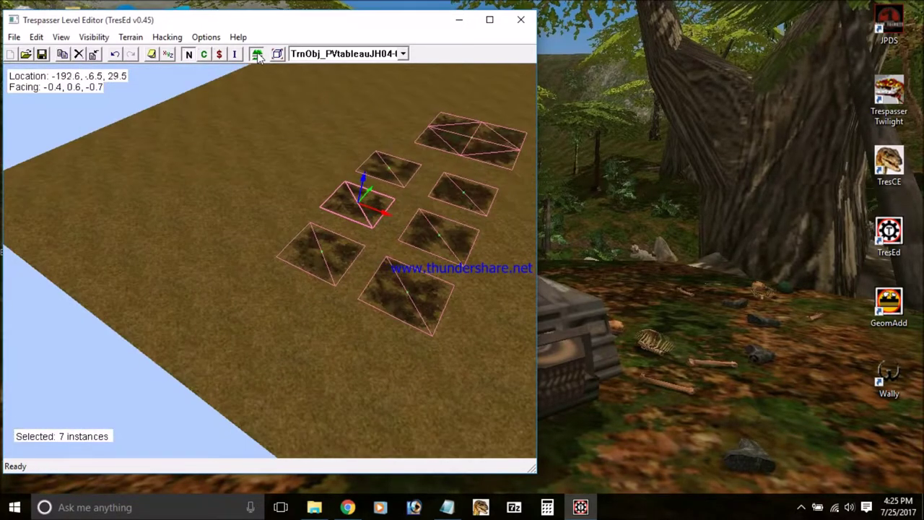
click(257, 54)
Step: Examine the rendered terrain patches from lower angles close to the ground
scroll(301, 178, up, 5)
middle_drag(301, 178, 233, 258)
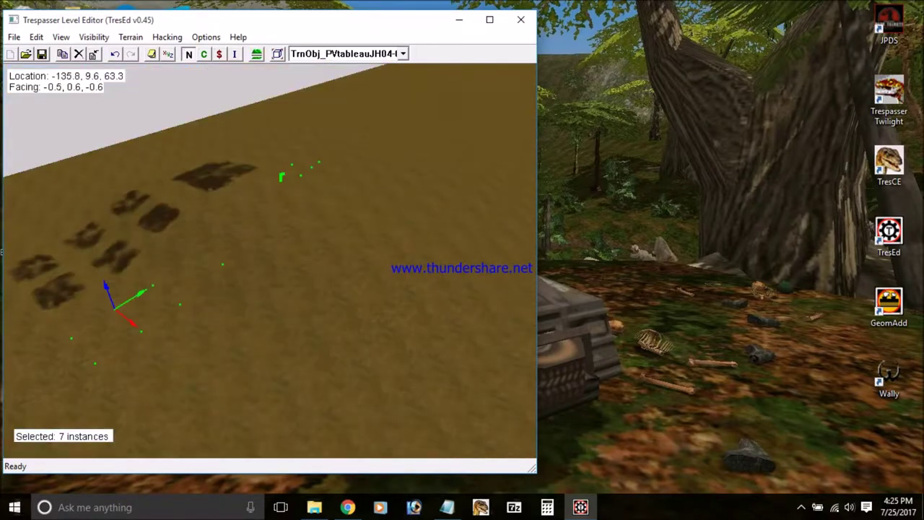
right_drag(233, 258, 229, 275)
drag(284, 217, 224, 294)
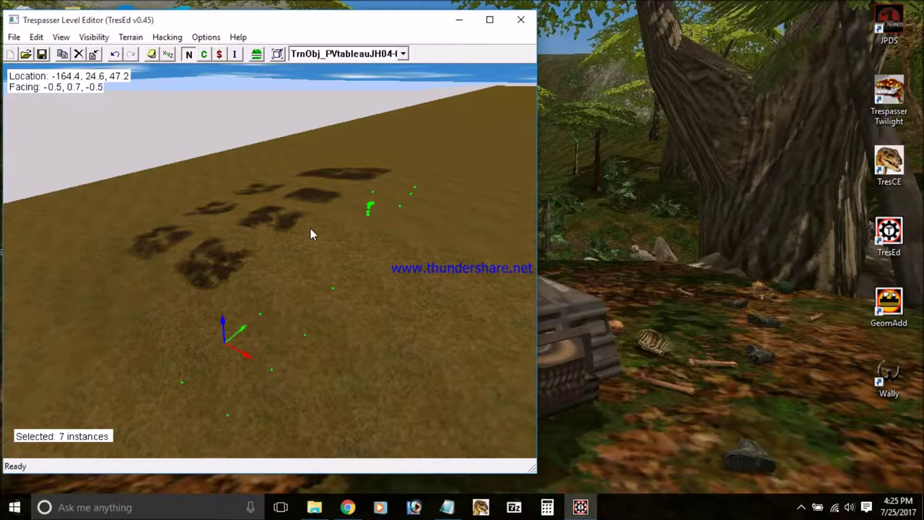
drag(312, 234, 230, 244)
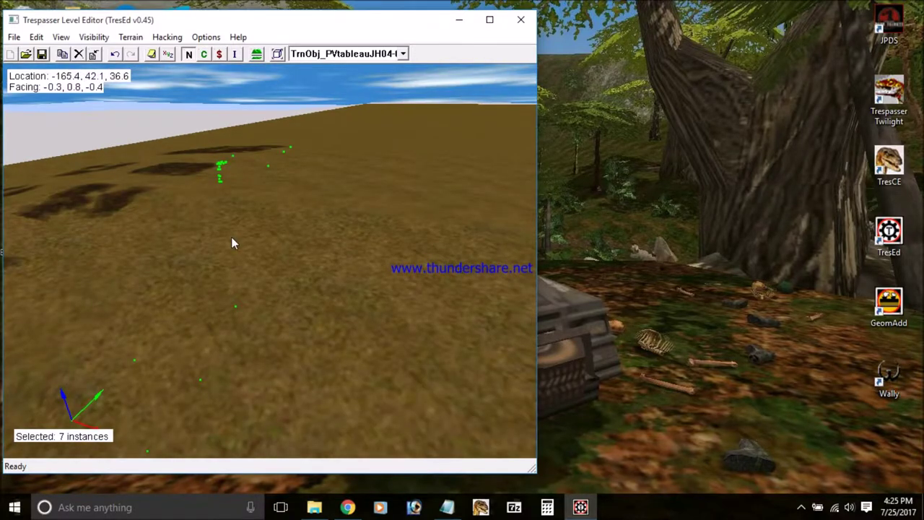
key(Down)
key(Left)
drag(138, 151, 135, 225)
Step: Save the level with the repositioned terrain patches and close TresEd
click(42, 55)
key(Return)
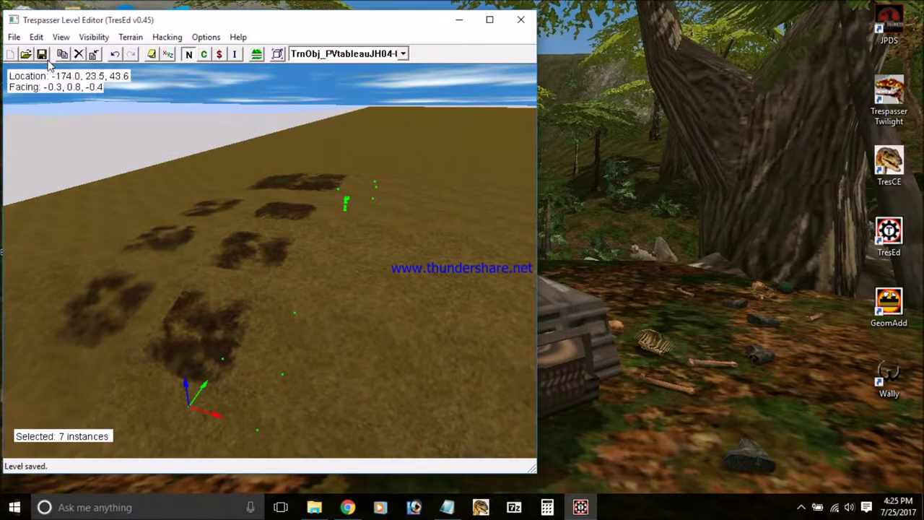
click(519, 21)
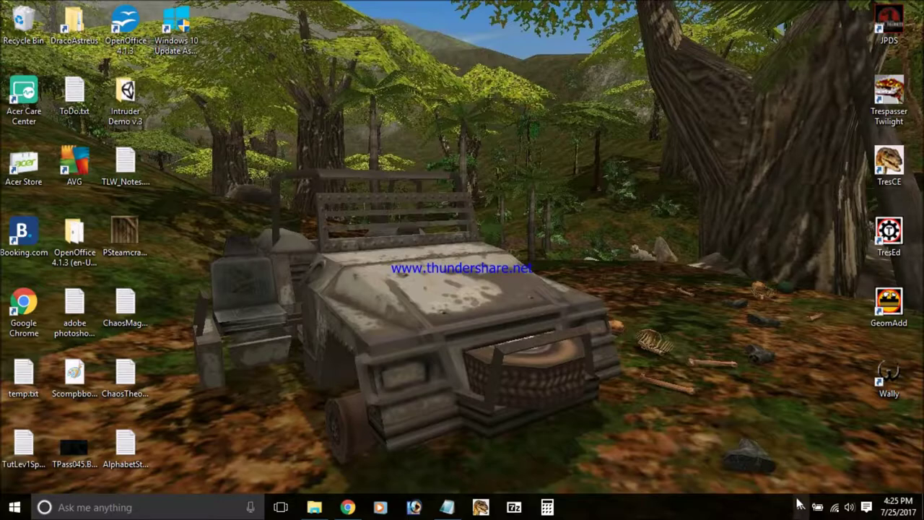
Step: Switch to the Trespasser game and load the TutLev1.scn level
click(800, 508)
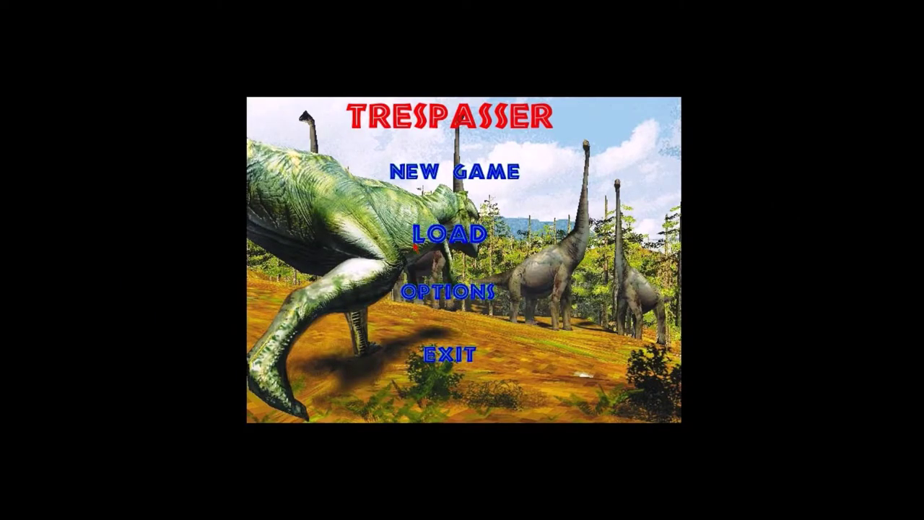
click(414, 245)
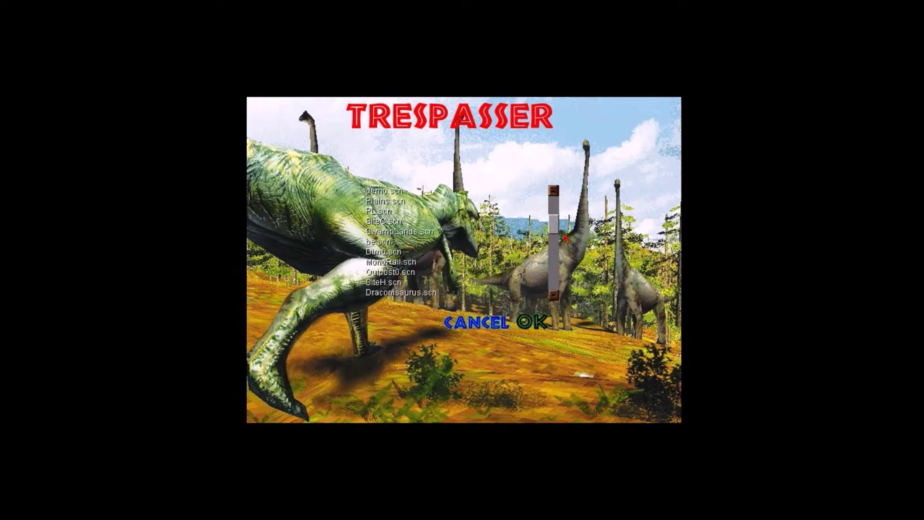
drag(557, 235, 558, 267)
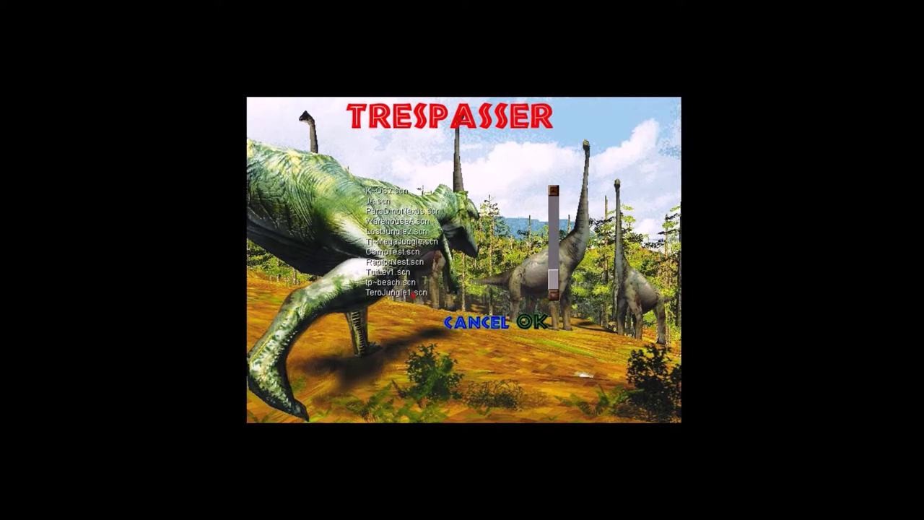
double_click(397, 281)
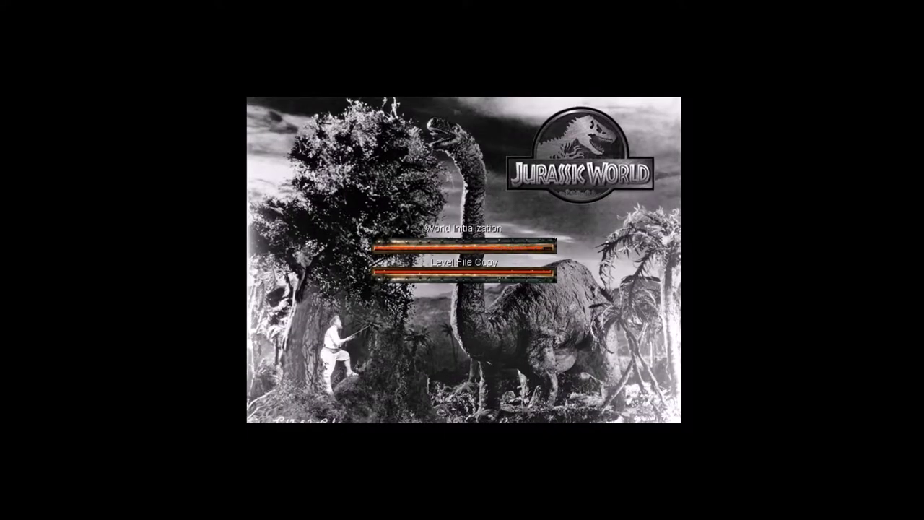
Step: Walk across the dark terrain patches in the game to examine how they look on the ground, and quit the game
key(Up)
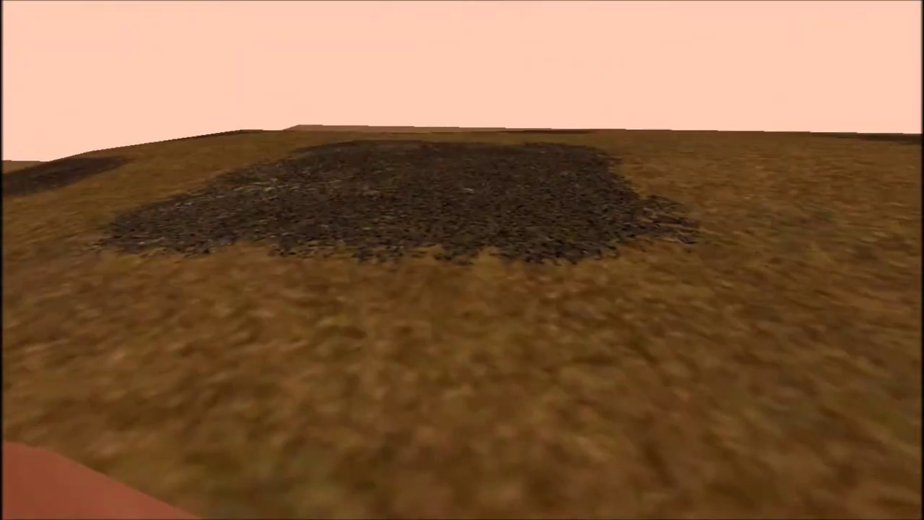
key(w)
key(w)
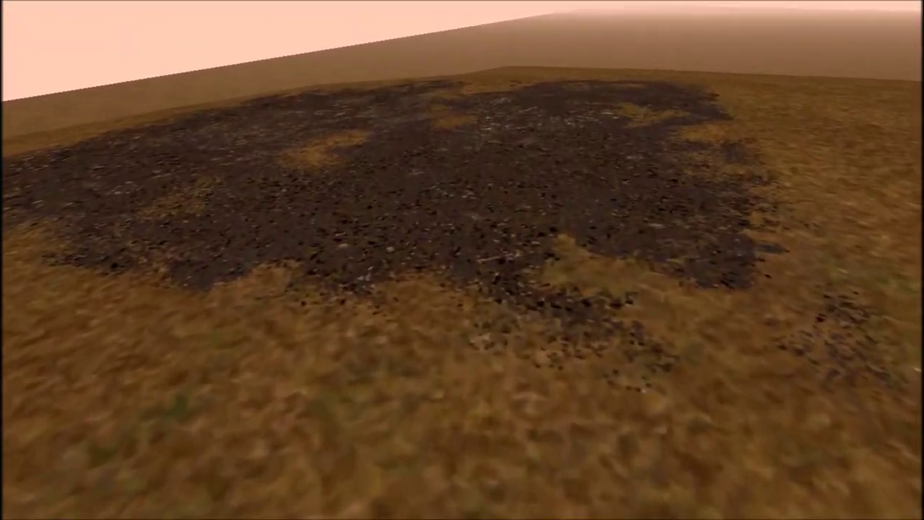
key(w)
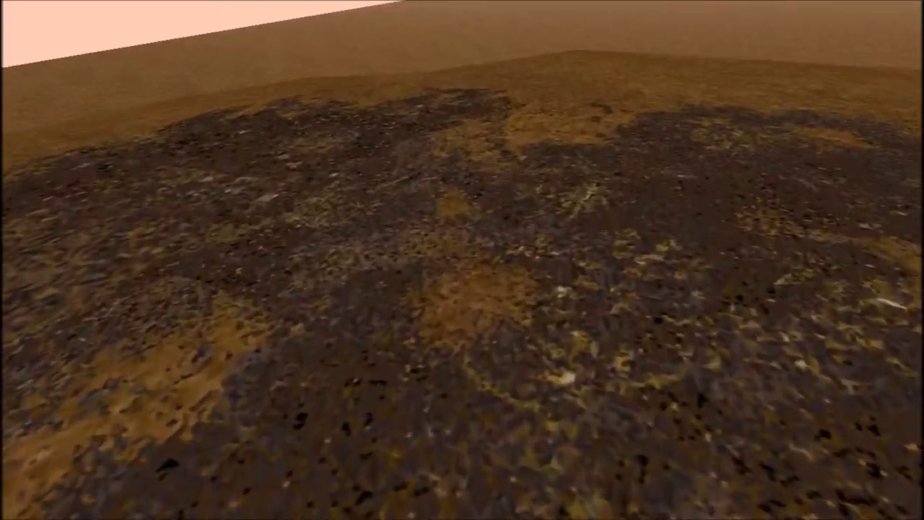
key(w)
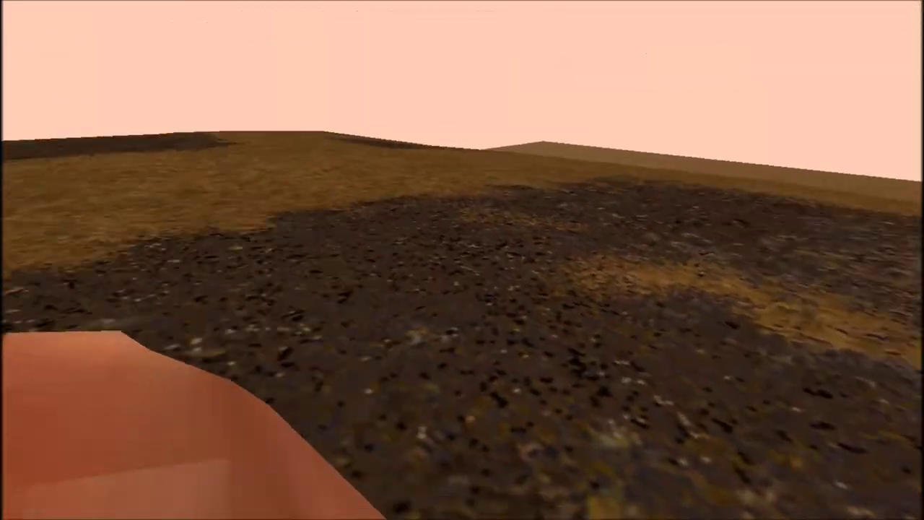
key(w)
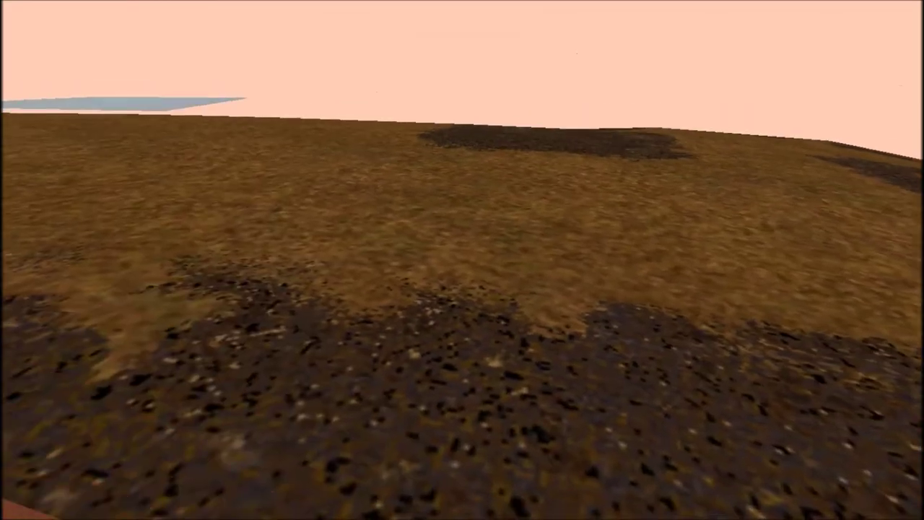
key(w)
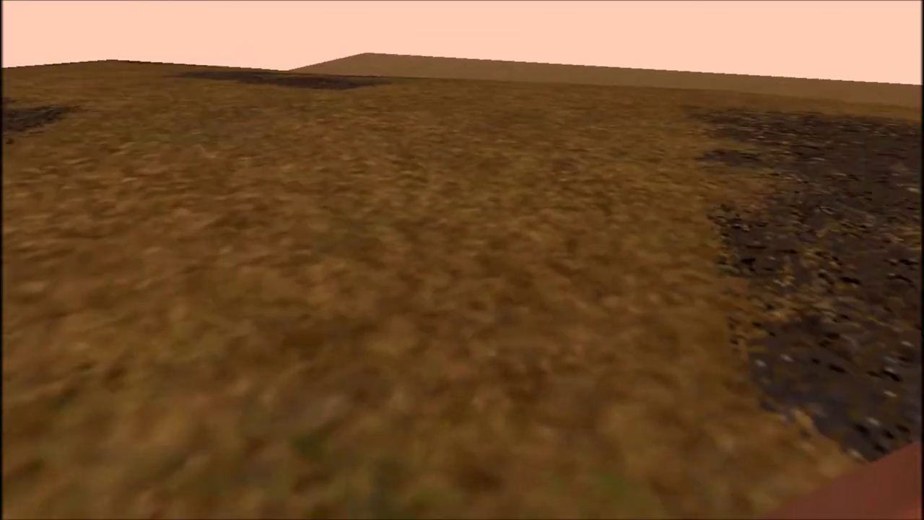
key(Up)
key(Escape)
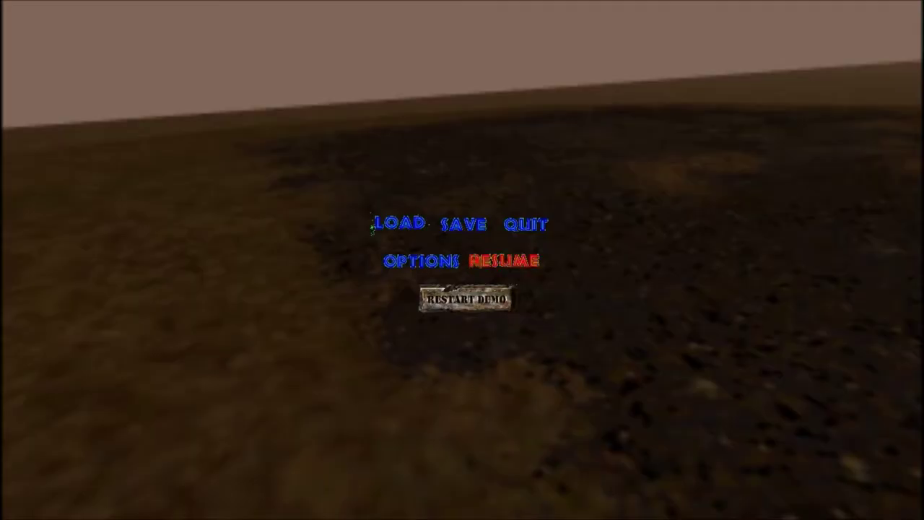
click(525, 225)
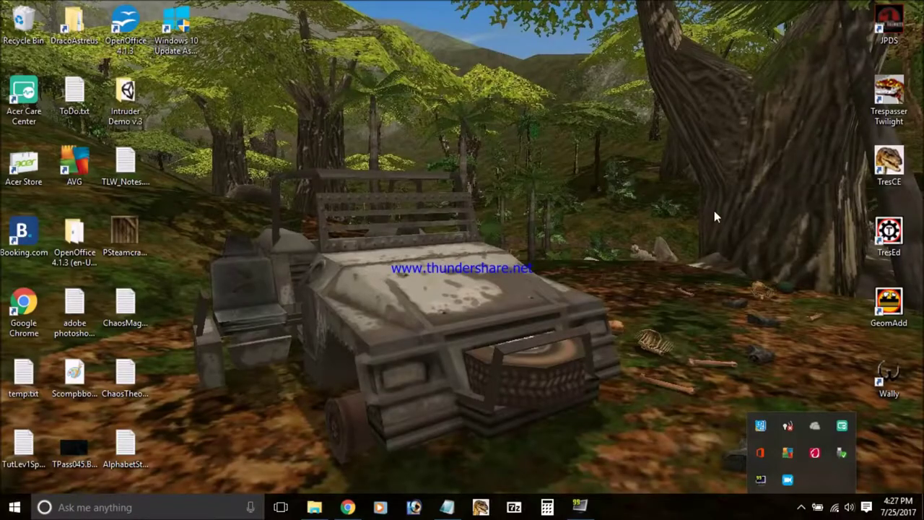
Step: Launch TresEd, and open the Trespasser Twilight folder on drive D: in File Explorer
click(898, 229)
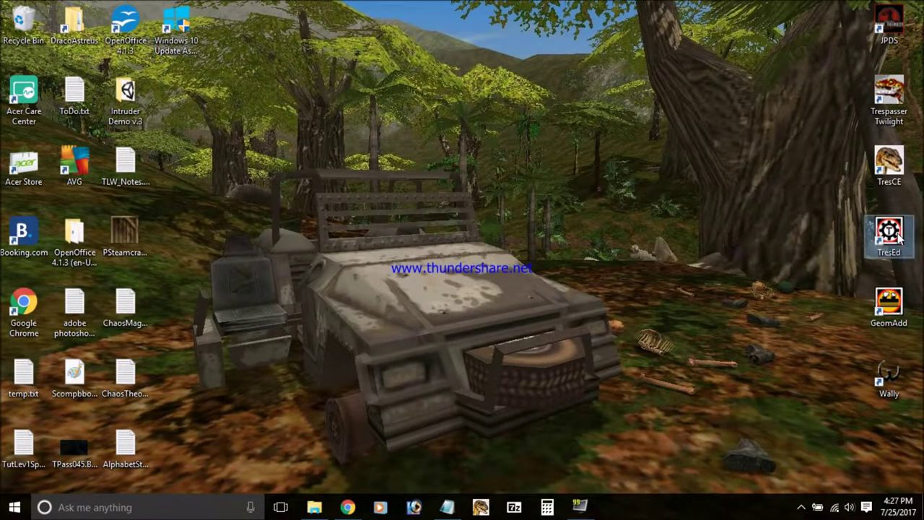
double_click(897, 229)
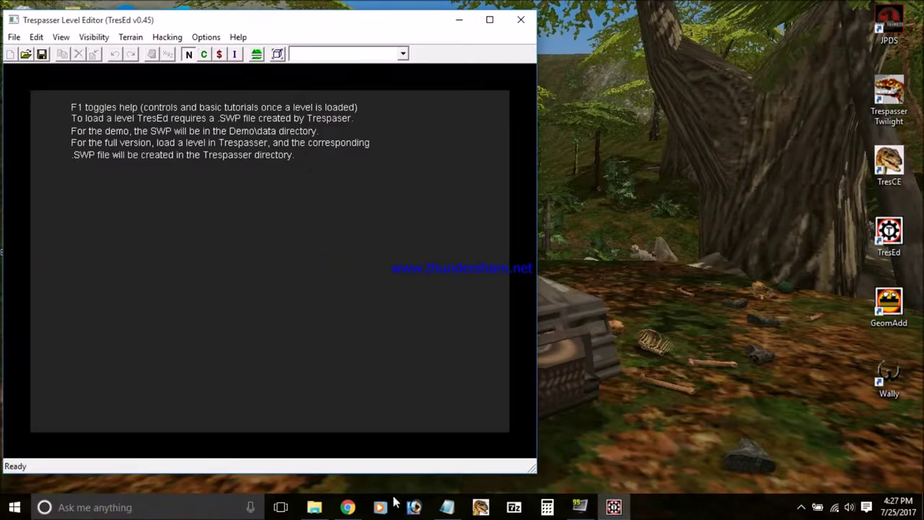
click(314, 506)
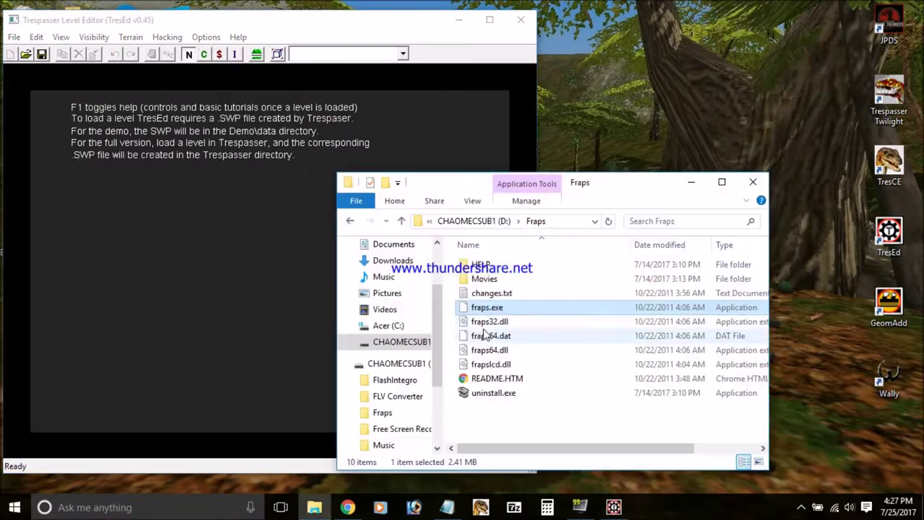
click(352, 220)
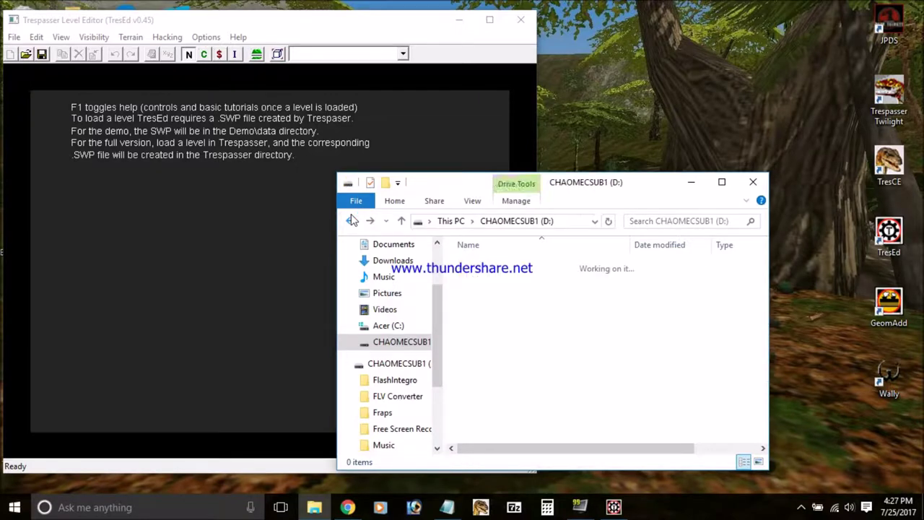
click(352, 220)
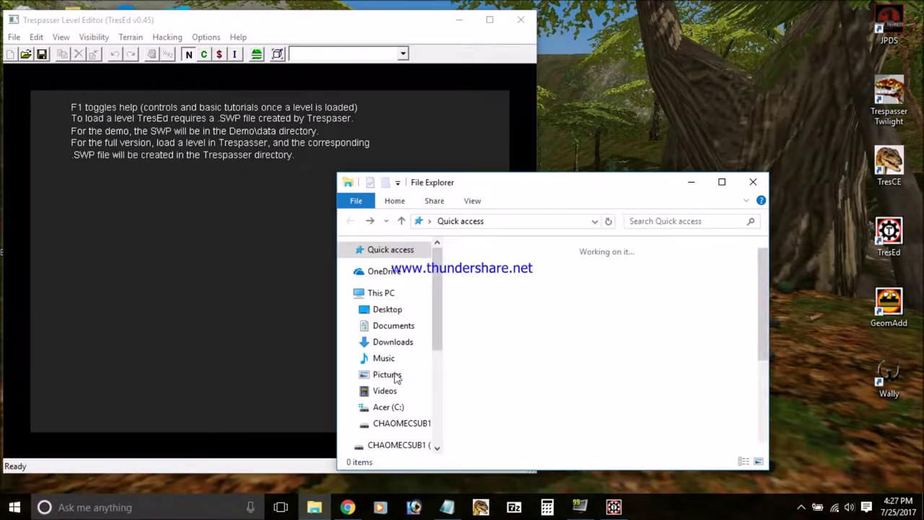
click(402, 423)
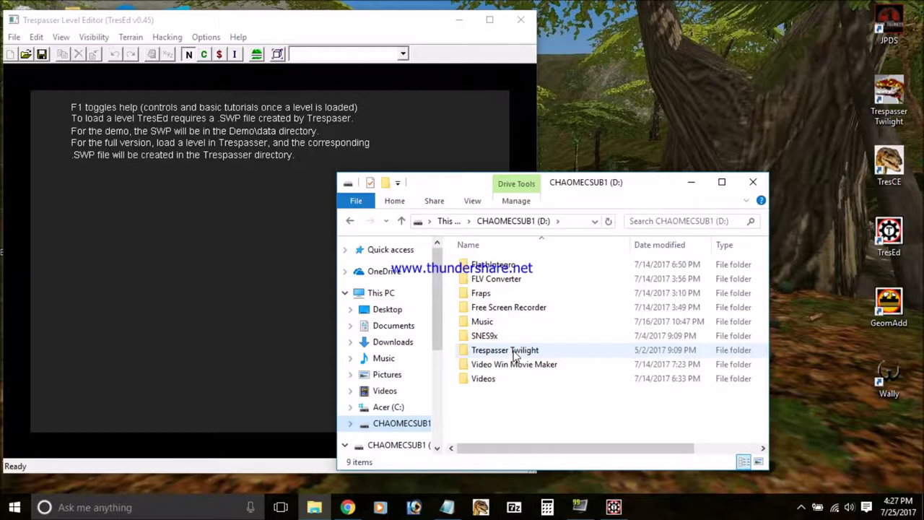
double_click(514, 352)
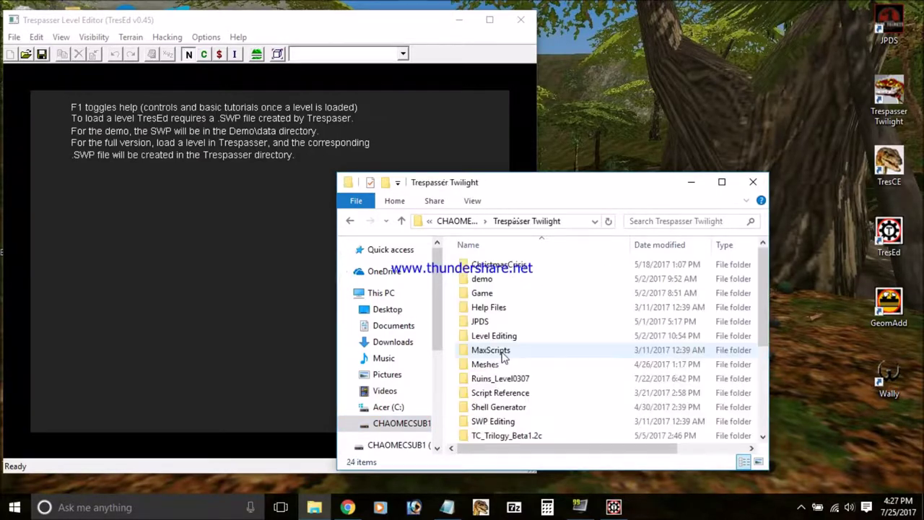
Step: Open the TutLev1 folder inside Meshes\Terrain
double_click(503, 362)
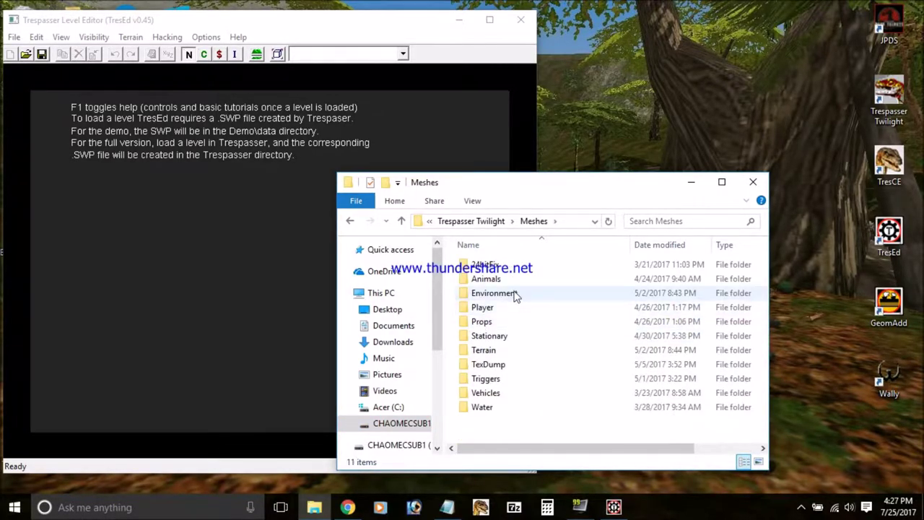
double_click(501, 352)
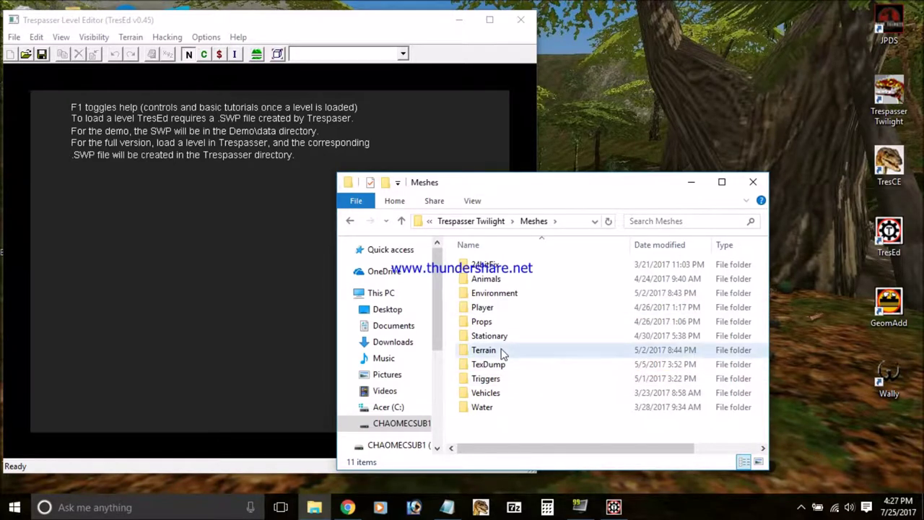
scroll(521, 350, down, 2)
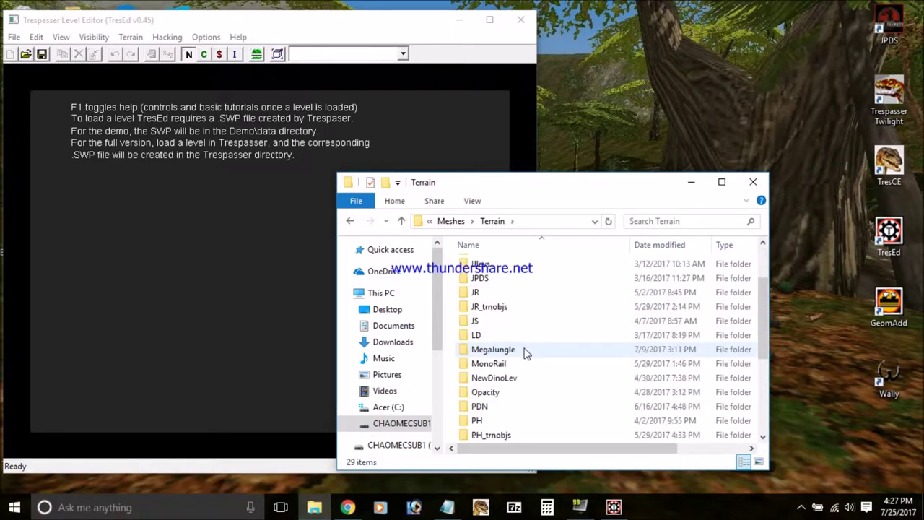
scroll(526, 352, down, 4)
click(498, 377)
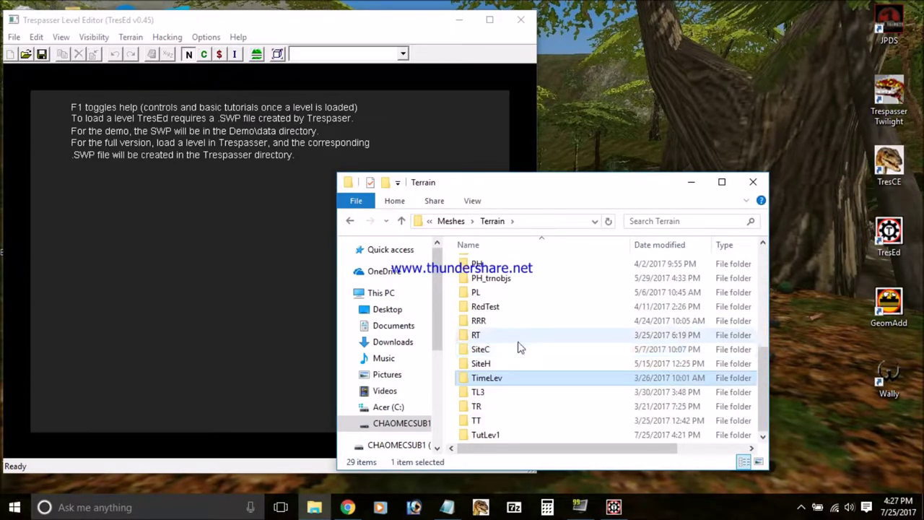
click(499, 434)
double_click(499, 434)
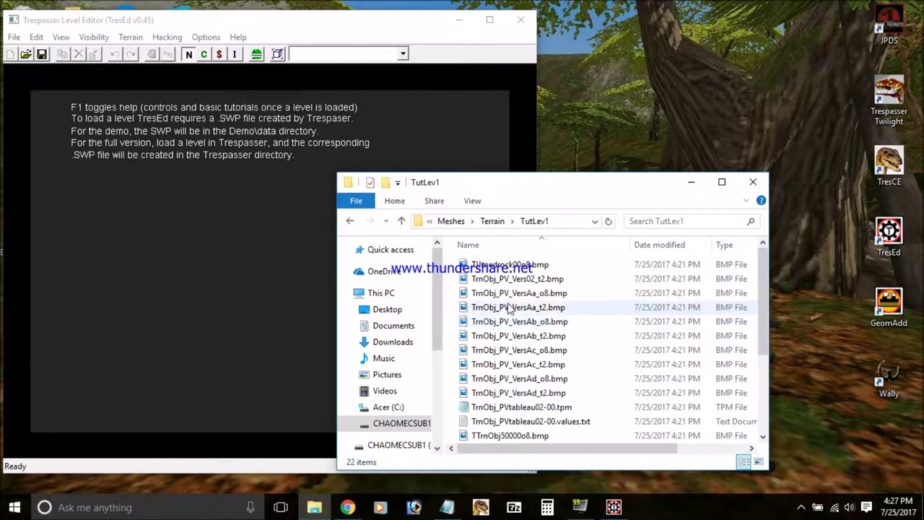
Step: Show the TutLev1 files as large thumbnails and examine the terrain objects' opacity and colour texture bitmaps
click(476, 203)
click(495, 225)
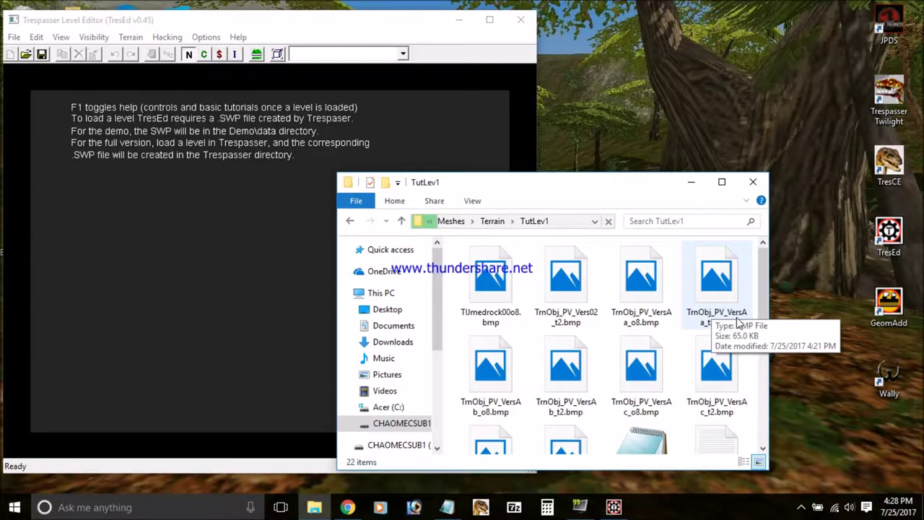
scroll(733, 322, down, 3)
scroll(732, 328, up, 3)
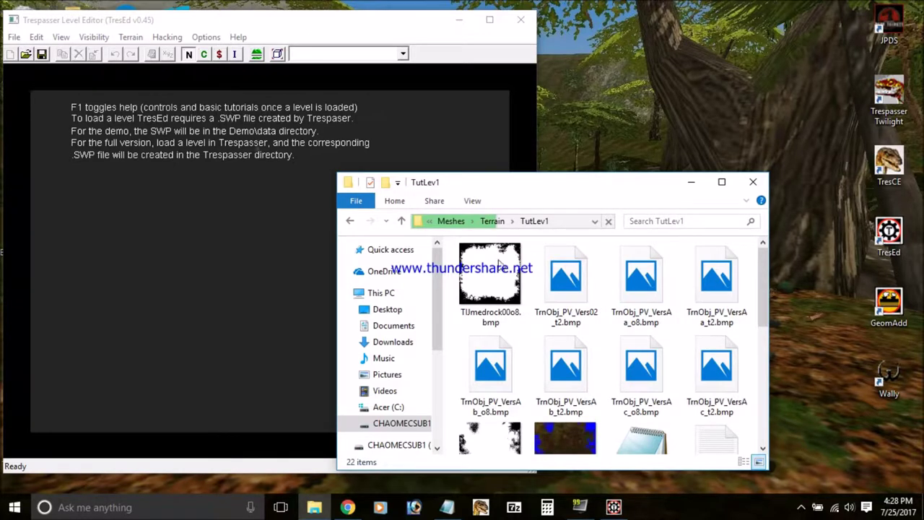
scroll(628, 370, down, 1)
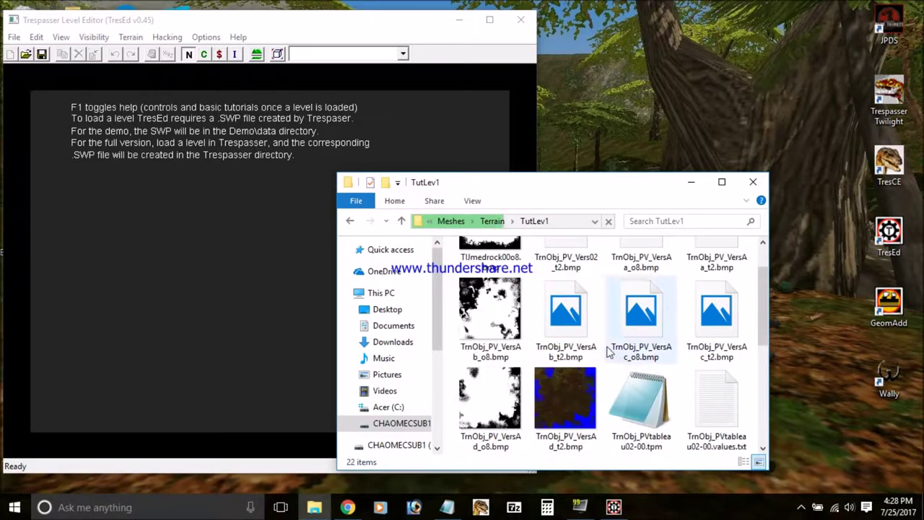
click(565, 311)
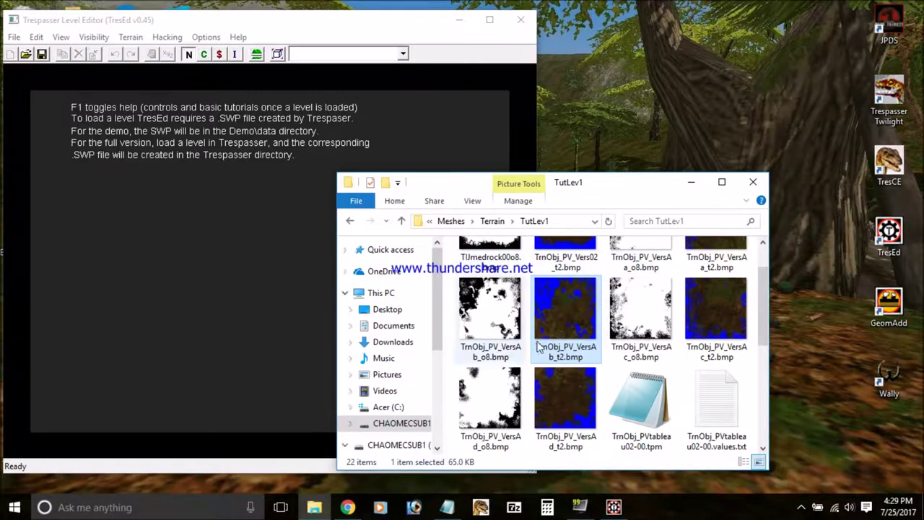
scroll(591, 318, down, 1)
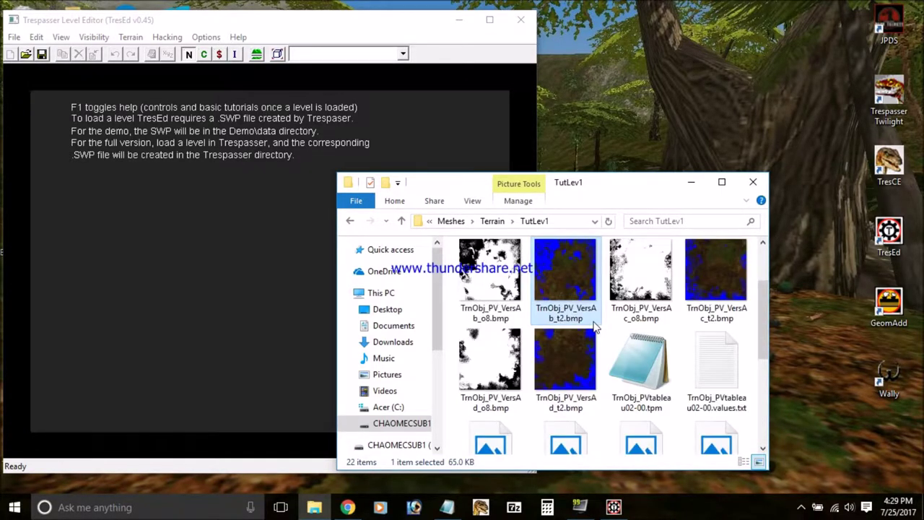
scroll(593, 326, up, 1)
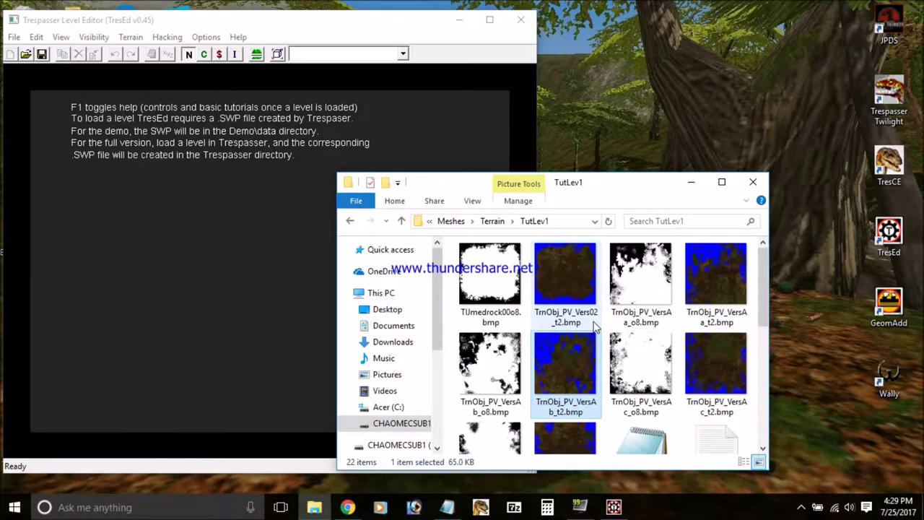
click(560, 274)
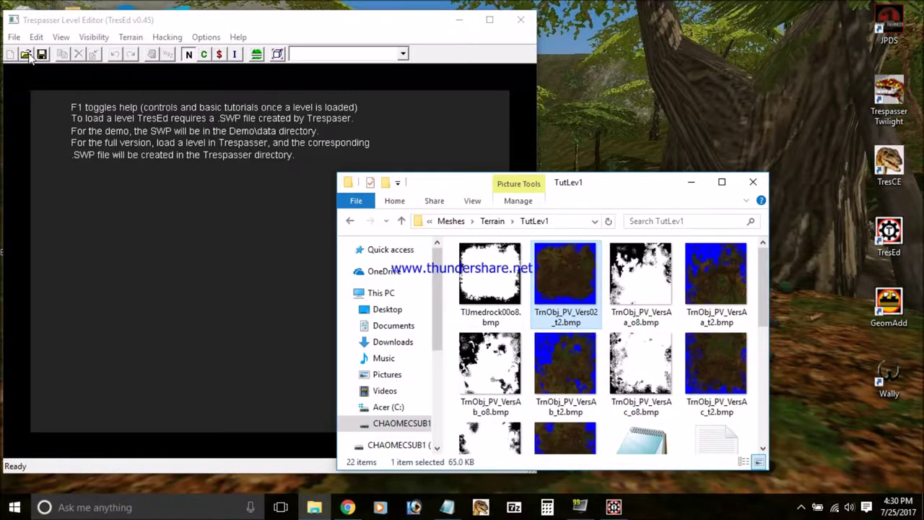
Step: Load the TutLev1-130.swp level in TresEd with low texture detail and non-visible objects included
click(28, 56)
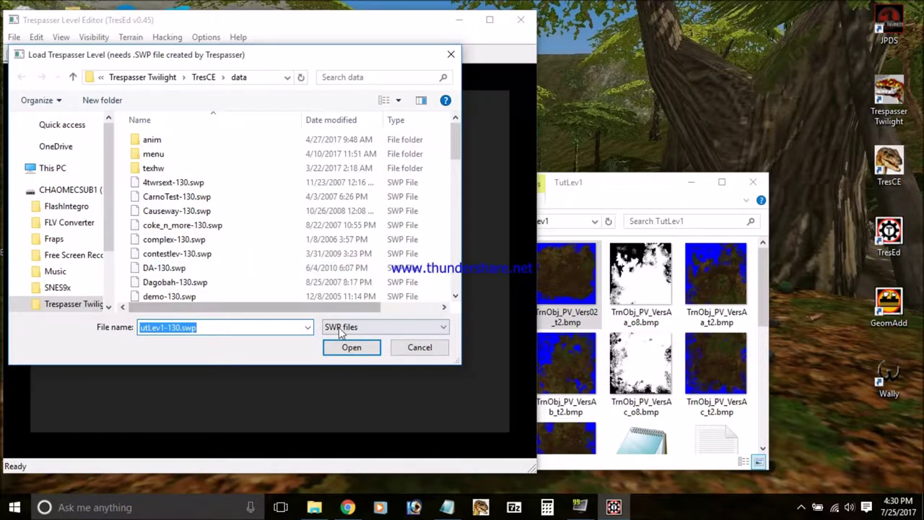
click(350, 347)
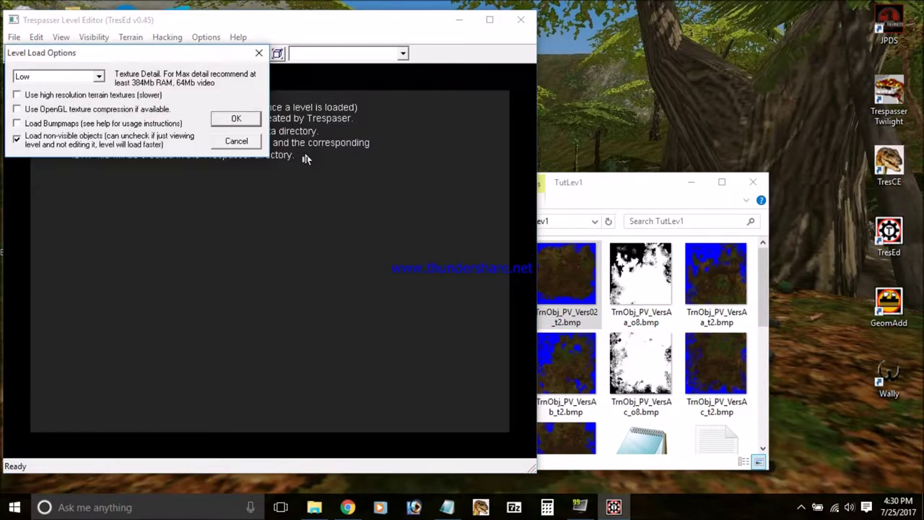
click(238, 118)
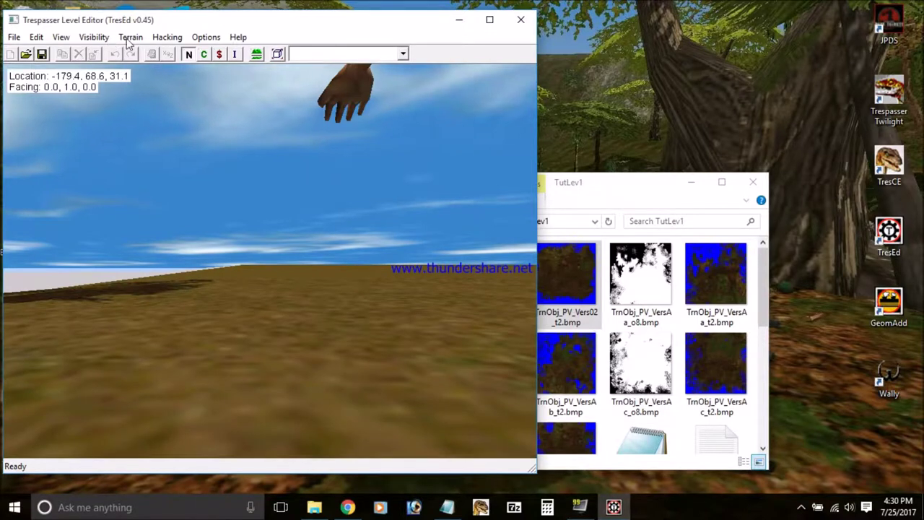
Step: Select the level's first terrain object and bring it into view from above
click(160, 38)
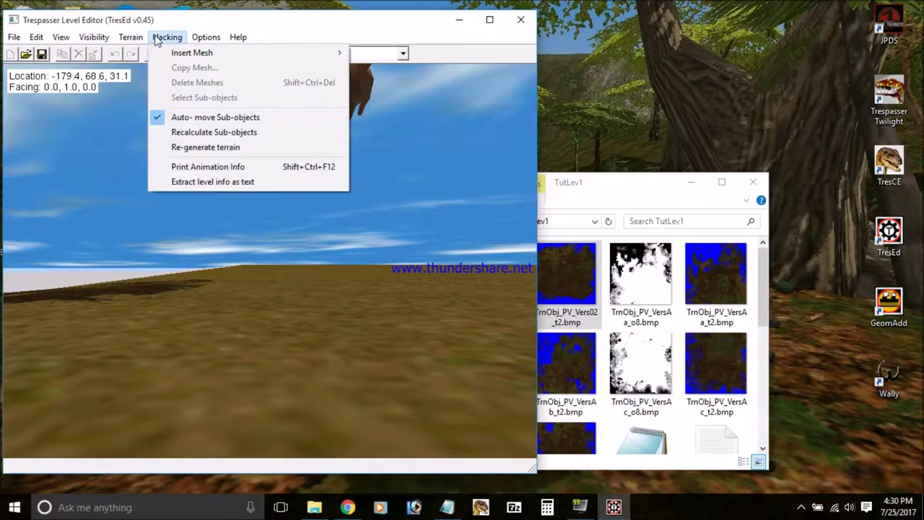
mouse_move(134, 38)
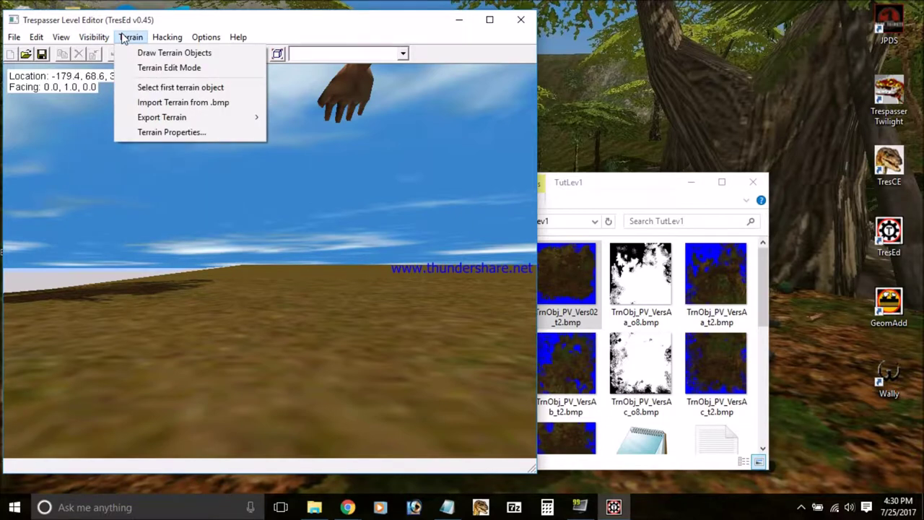
click(154, 87)
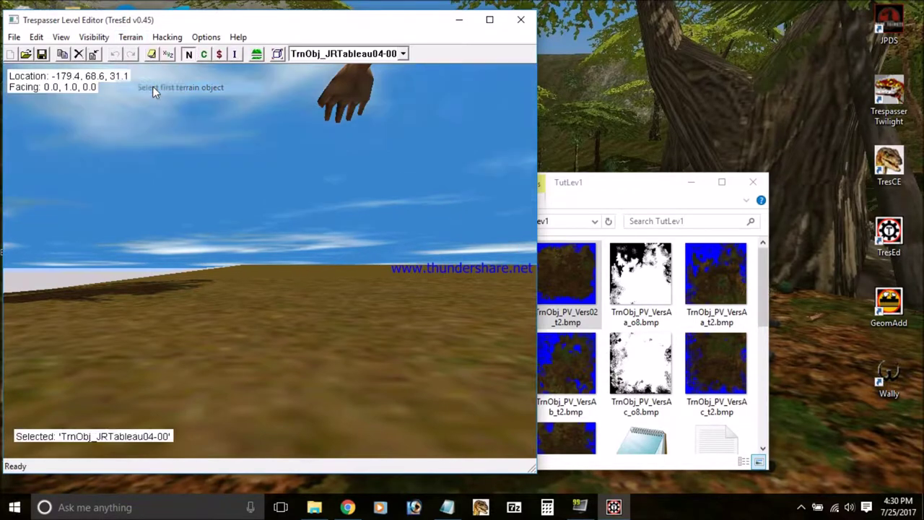
click(277, 55)
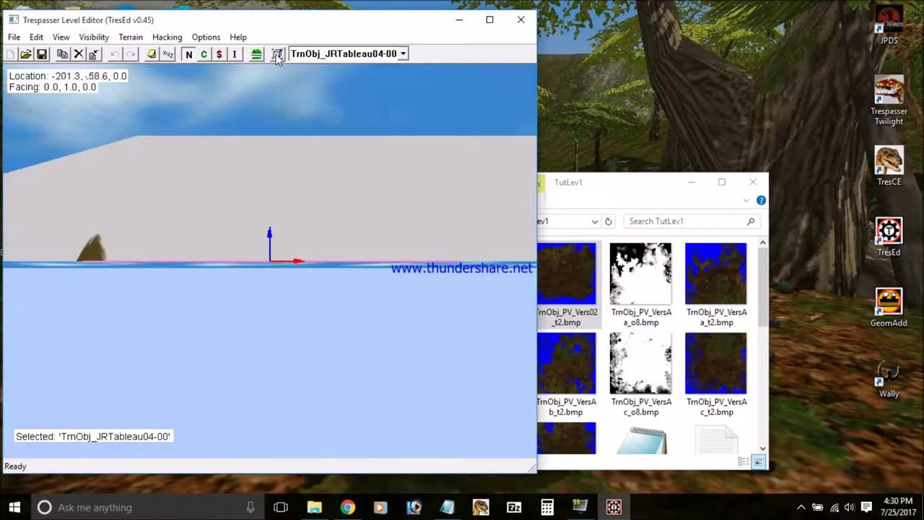
right_drag(318, 101, 315, 147)
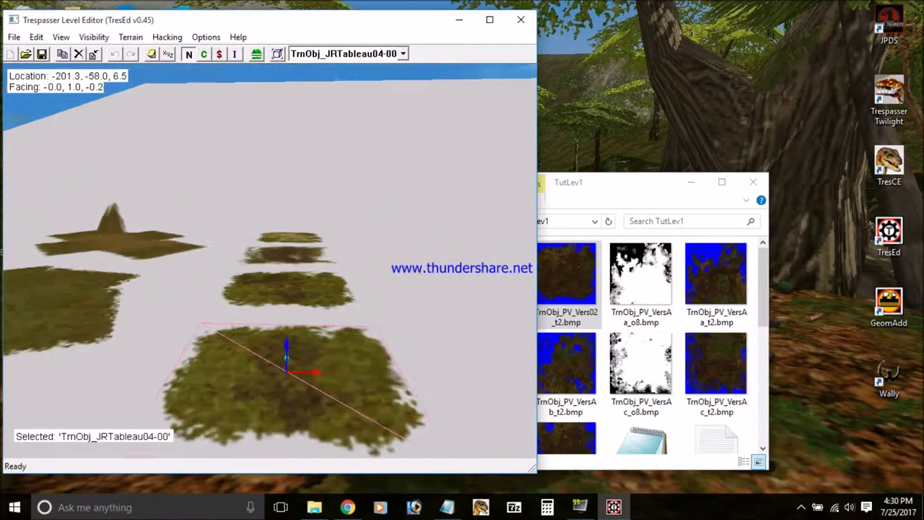
key(Page_Up)
Step: Export the selected terrain object as TrnObj_JRTableau04-00.tpm into the TutLev1 folder with the ext_GeometryType value added, and close the level
click(13, 37)
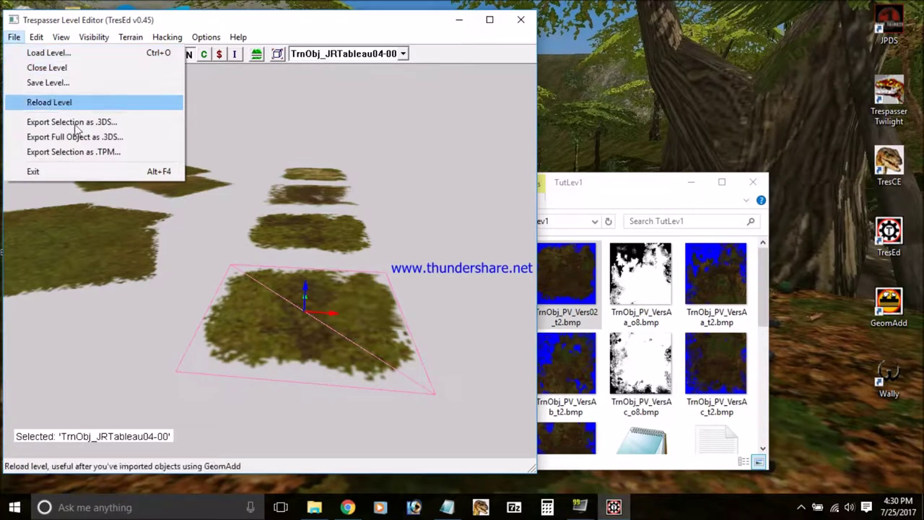
click(94, 153)
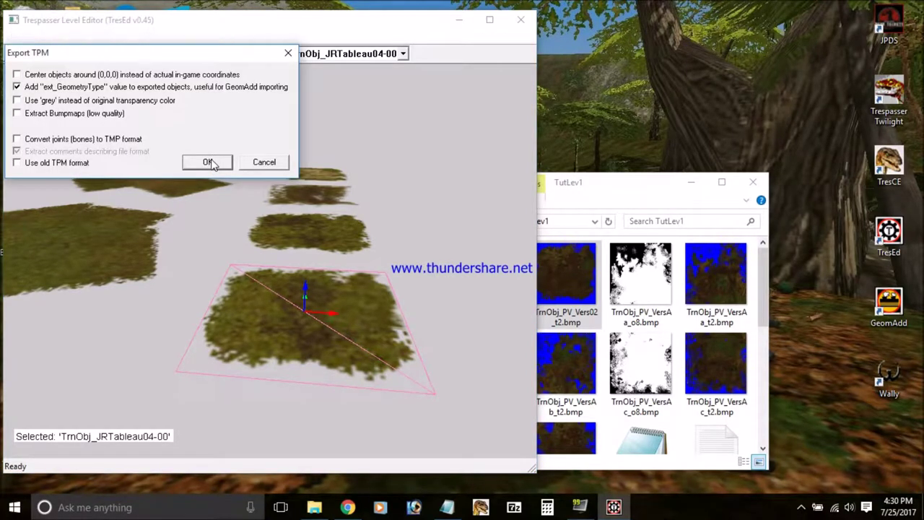
click(208, 163)
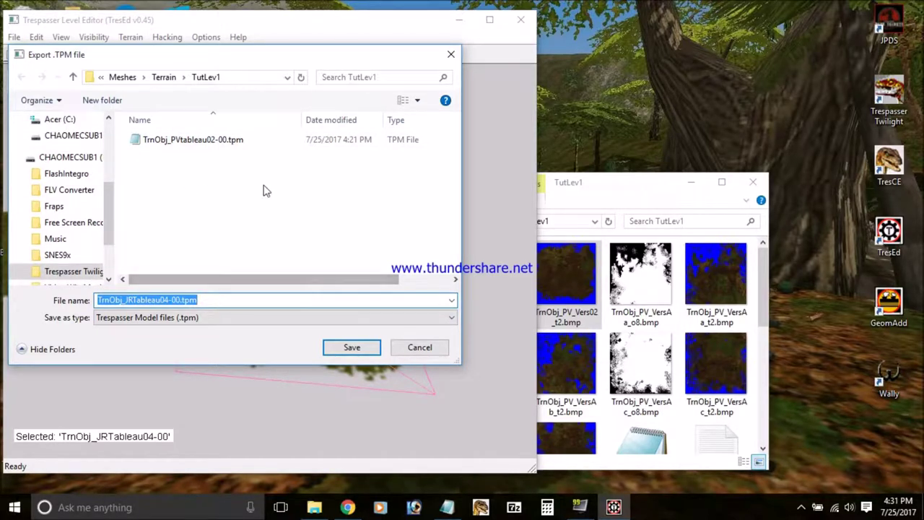
click(354, 348)
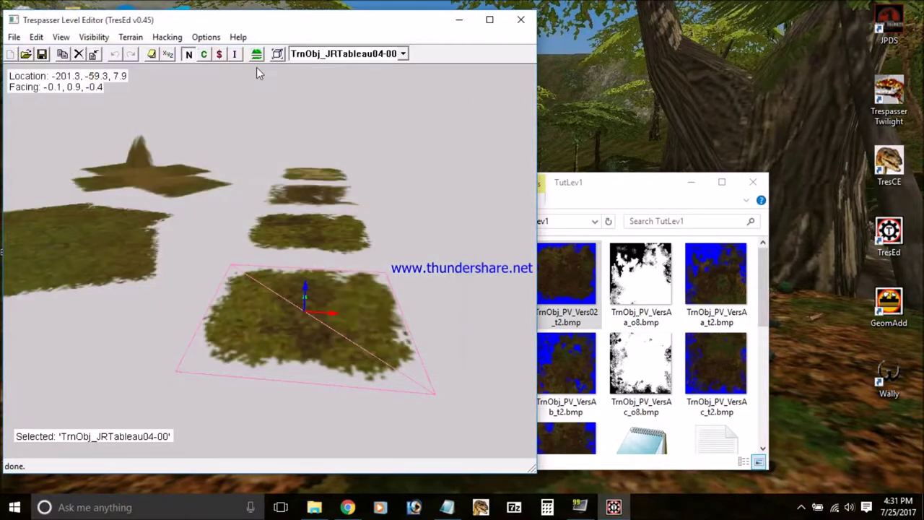
click(13, 37)
click(31, 66)
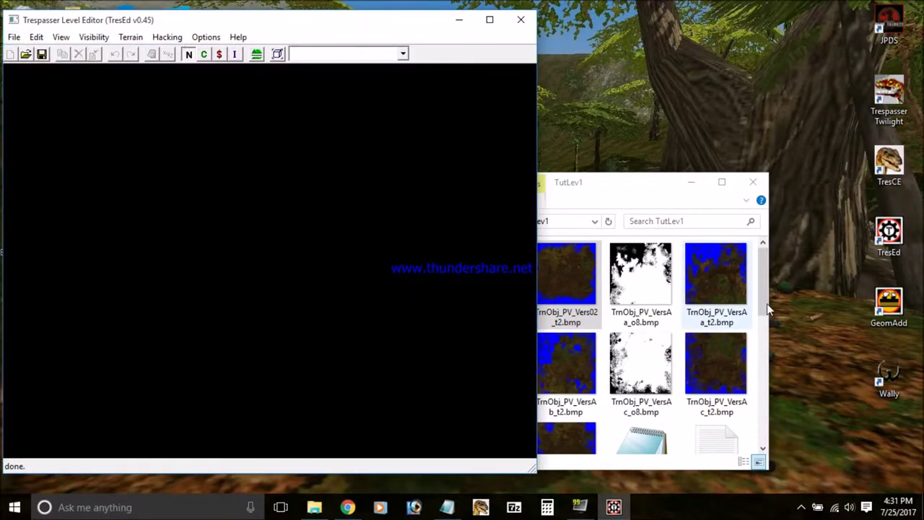
Step: Look through the TutLev1 folder in File Explorer for the newly exported TPM, values text and texture files
scroll(695, 303, down, 3)
click(691, 309)
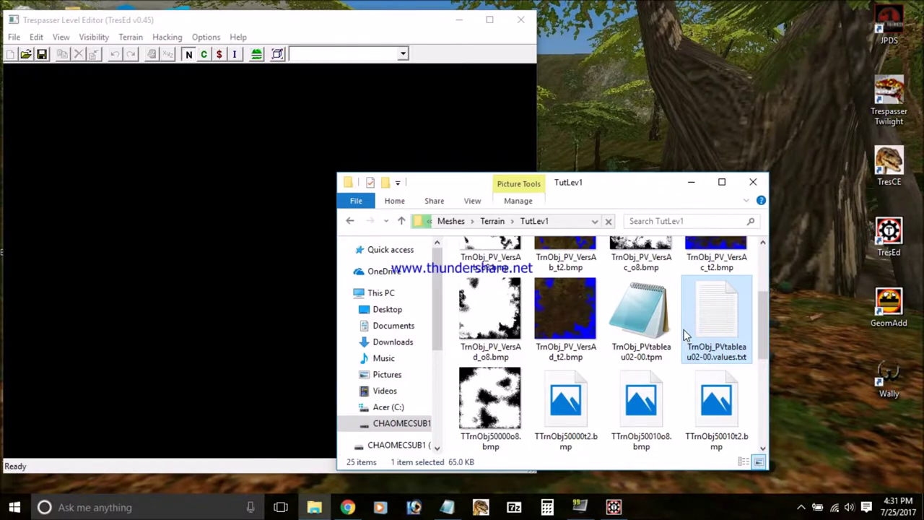
scroll(686, 334, down, 3)
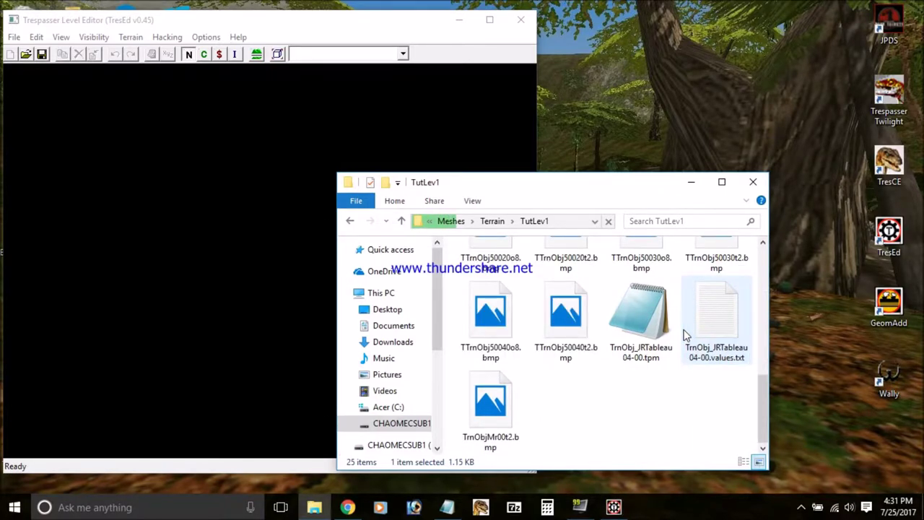
scroll(686, 333, up, 2)
scroll(686, 335, down, 2)
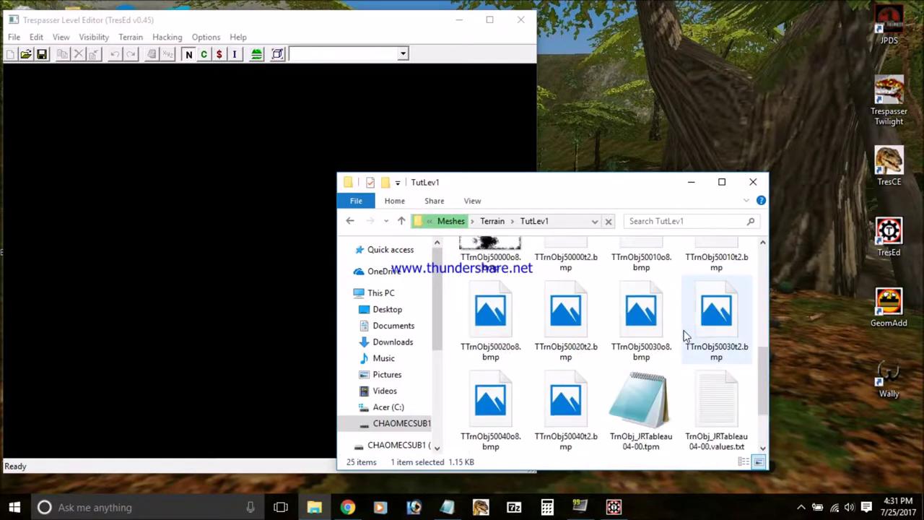
Step: Look through the colour and opacity texture thumbnails in the TutLev1 folder, from TIJmedrock00o8.bmp to TrnObjMr00t2.bmp
scroll(685, 340, up, 3)
scroll(685, 340, up, 2)
scroll(686, 340, down, 3)
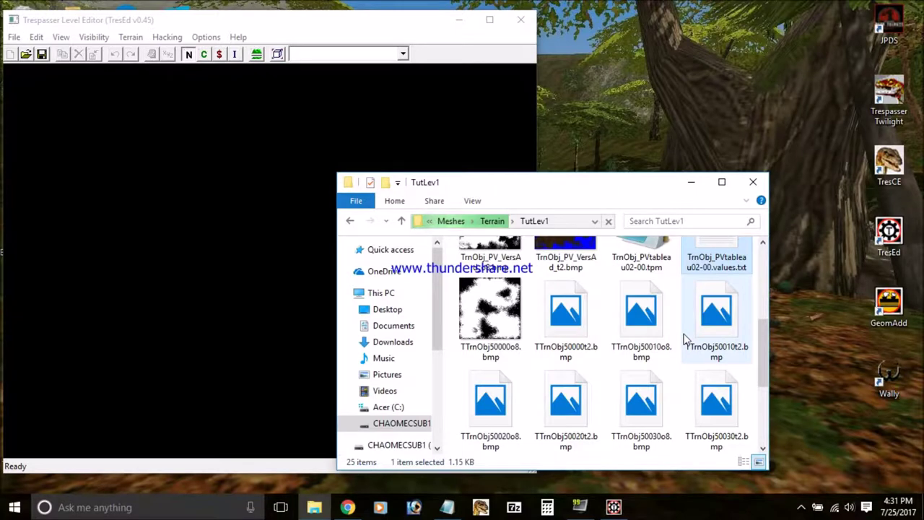
scroll(686, 340, down, 1)
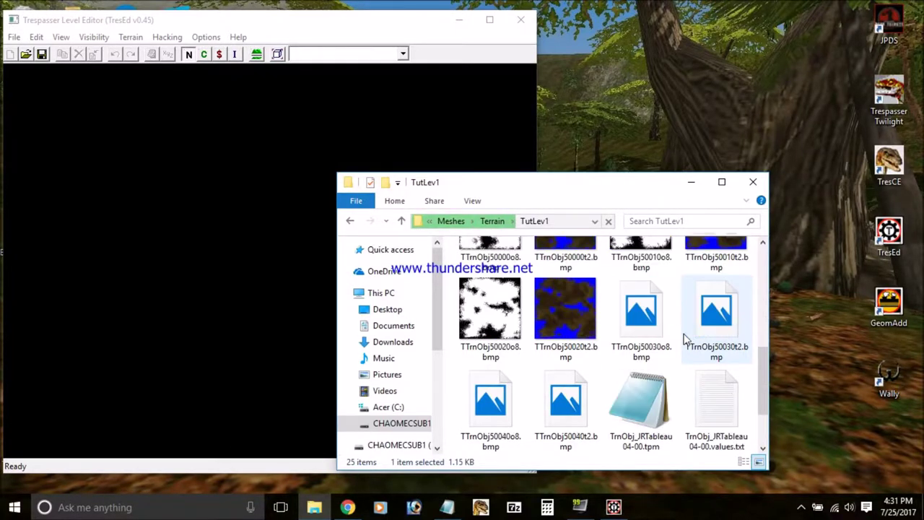
scroll(682, 340, down, 1)
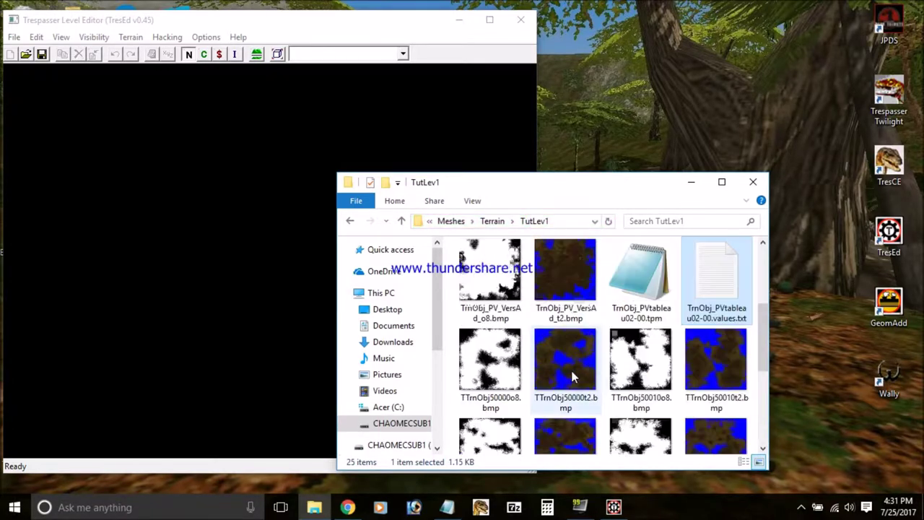
click(502, 283)
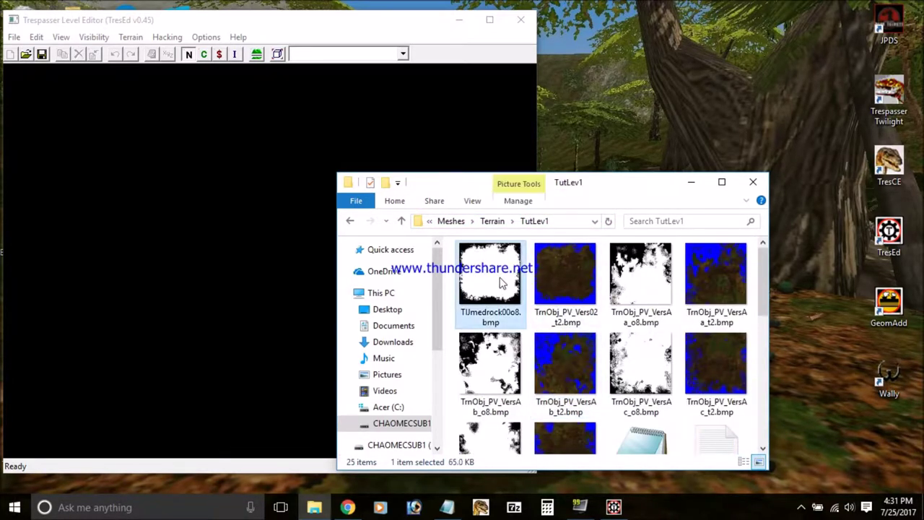
scroll(501, 283, down, 5)
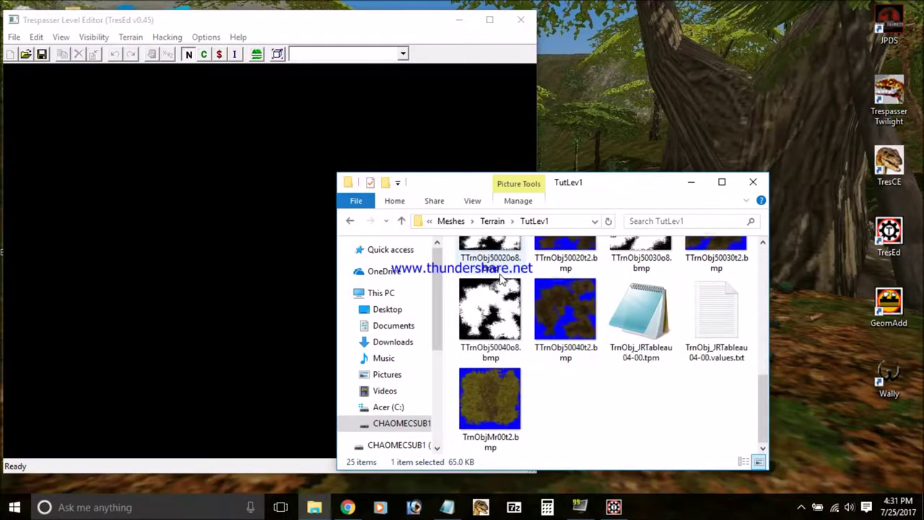
click(482, 384)
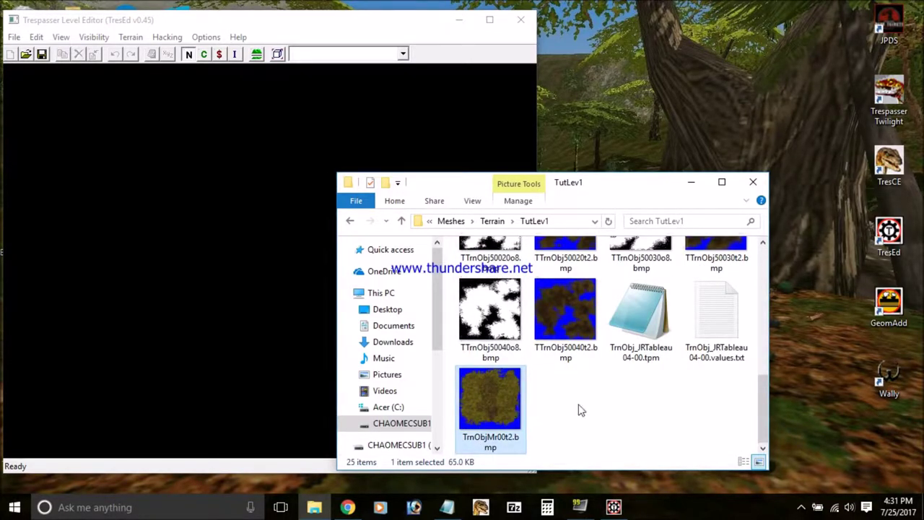
Step: Launch Wally and open TrnObjMr00t2.bmp from the TutLev1 folder in it
click(893, 386)
double_click(895, 386)
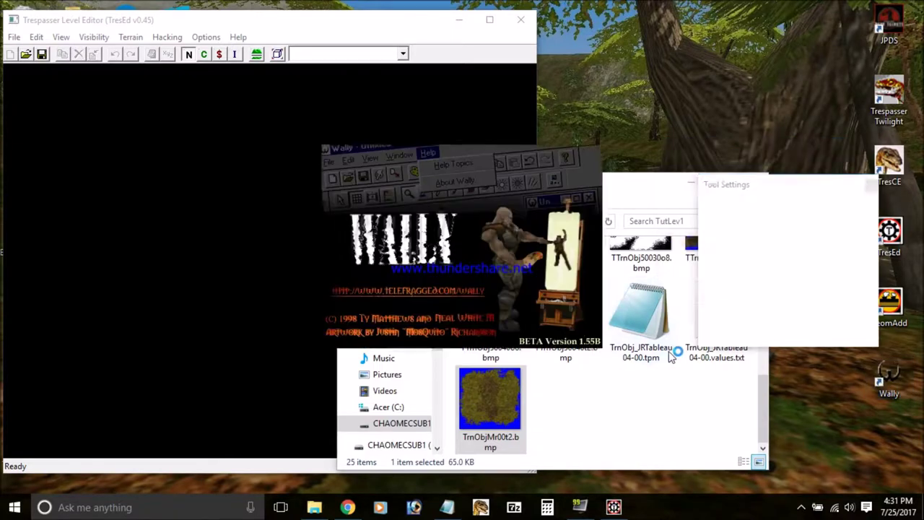
click(668, 408)
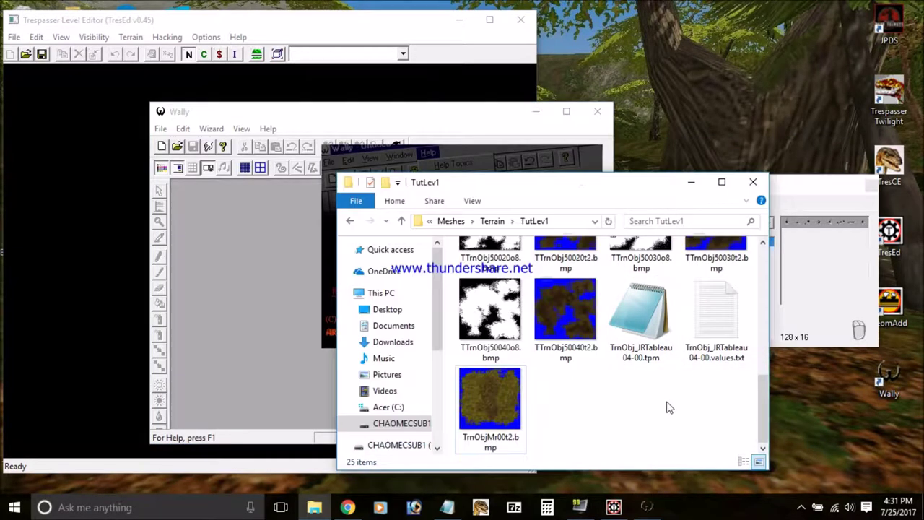
drag(473, 391, 273, 287)
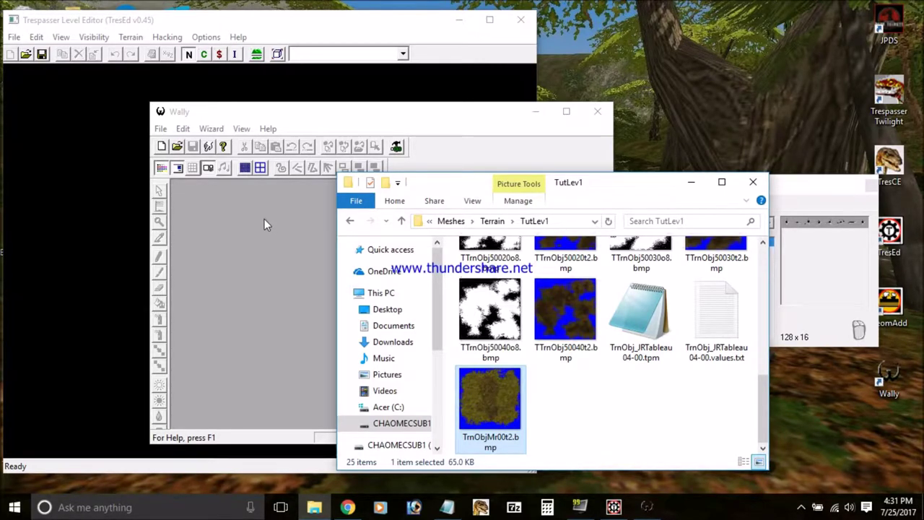
drag(462, 390, 273, 258)
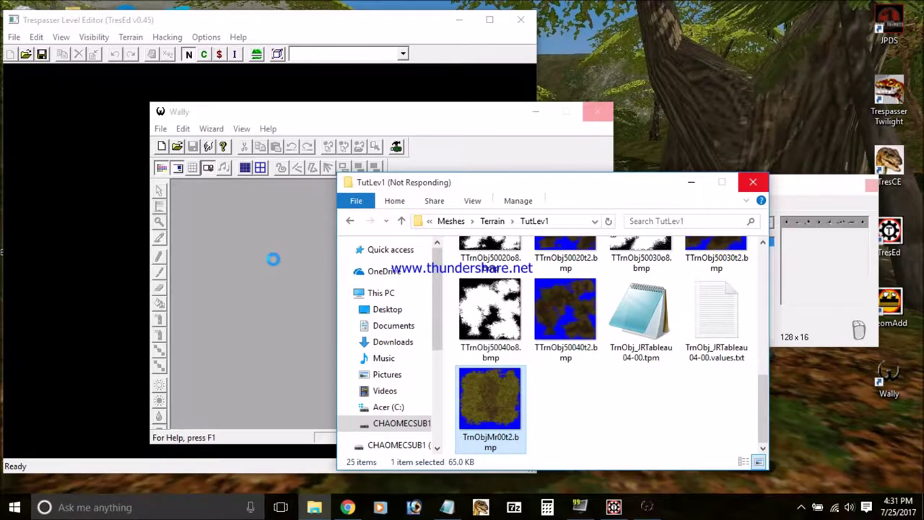
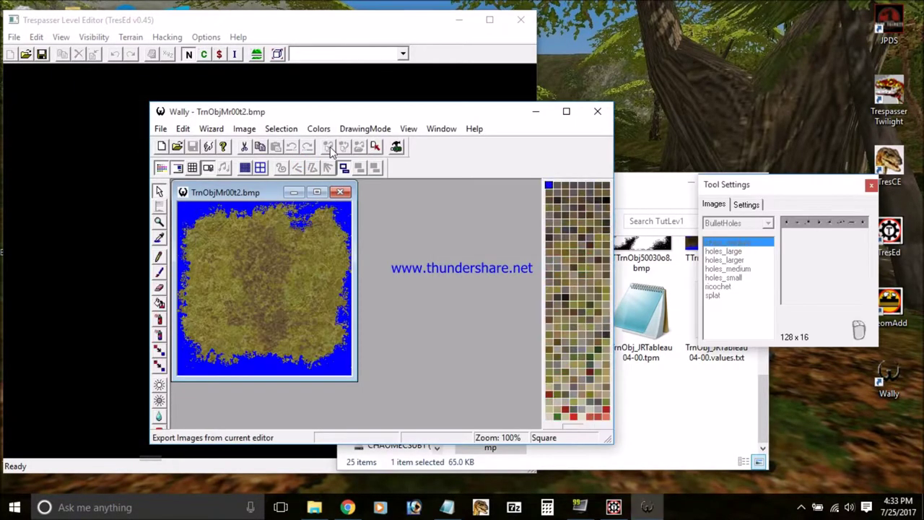
click(683, 440)
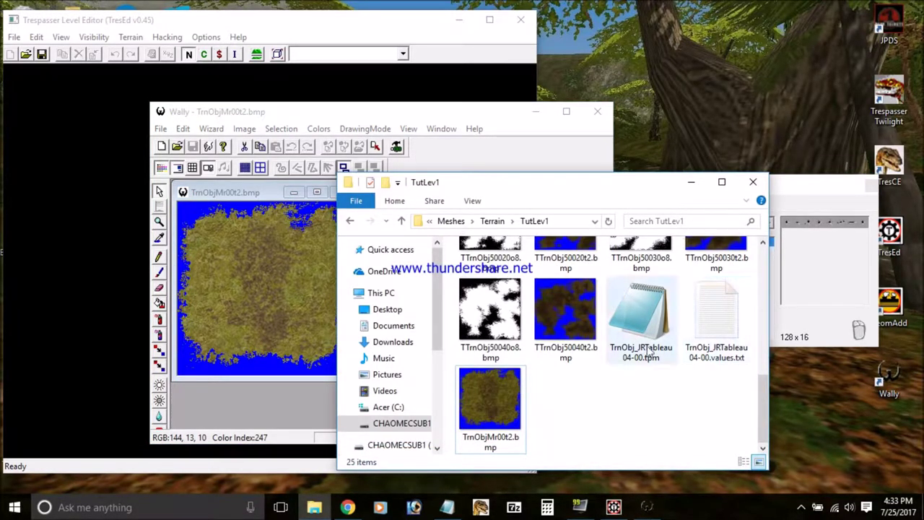
Step: Save the TrnObjMr00t2.bmp image's colours as a JASC palette named Terrain_TutL in the Palettes folder and close the image
click(315, 253)
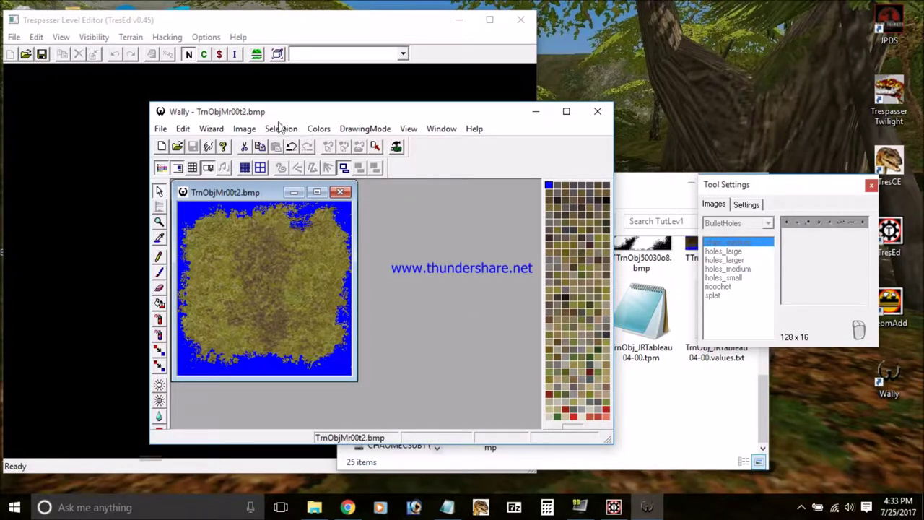
click(321, 130)
mouse_move(364, 129)
mouse_move(318, 130)
click(332, 173)
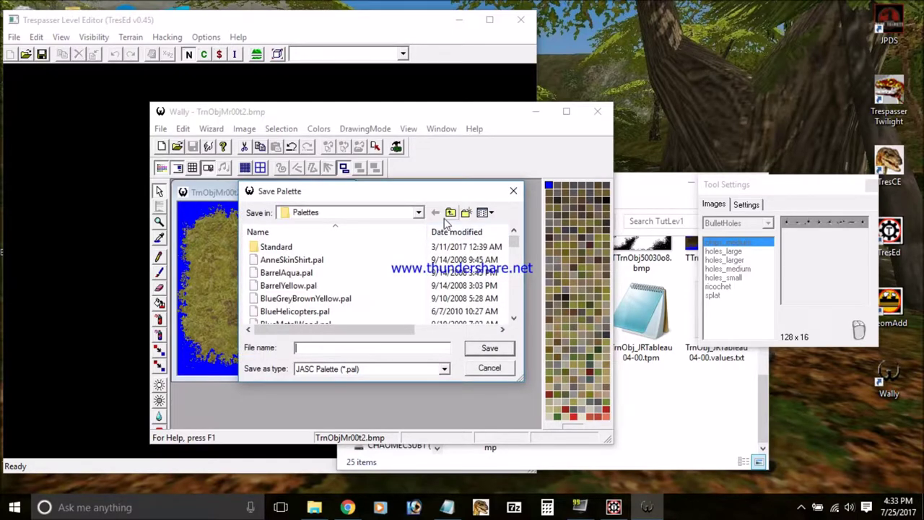
drag(515, 245, 497, 288)
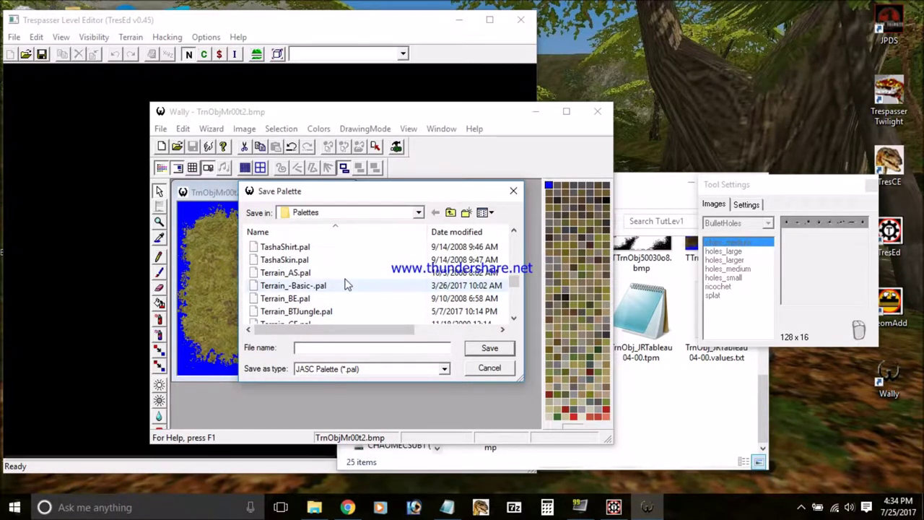
scroll(320, 296, down, 5)
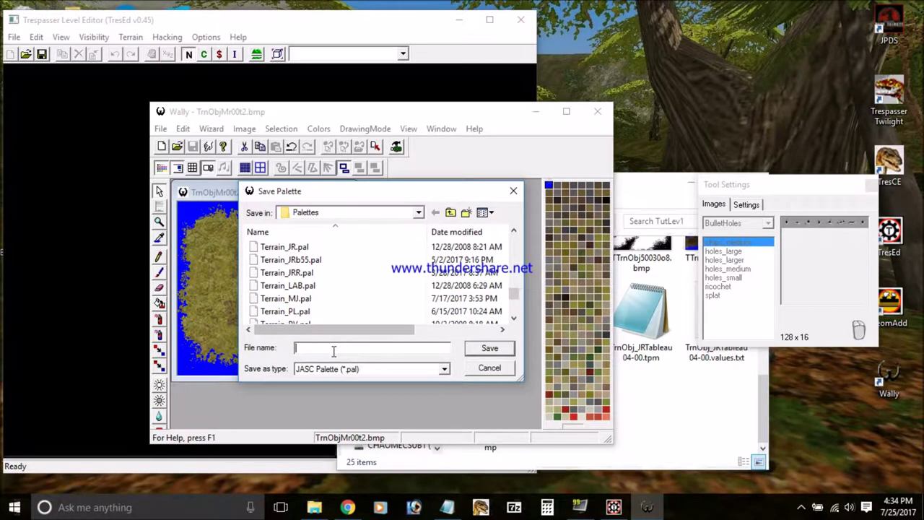
text(T)
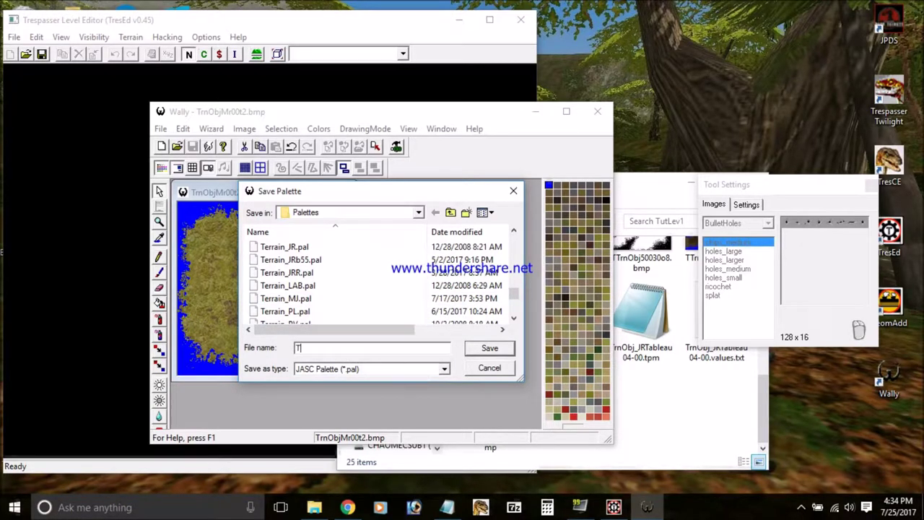
text(errain_T)
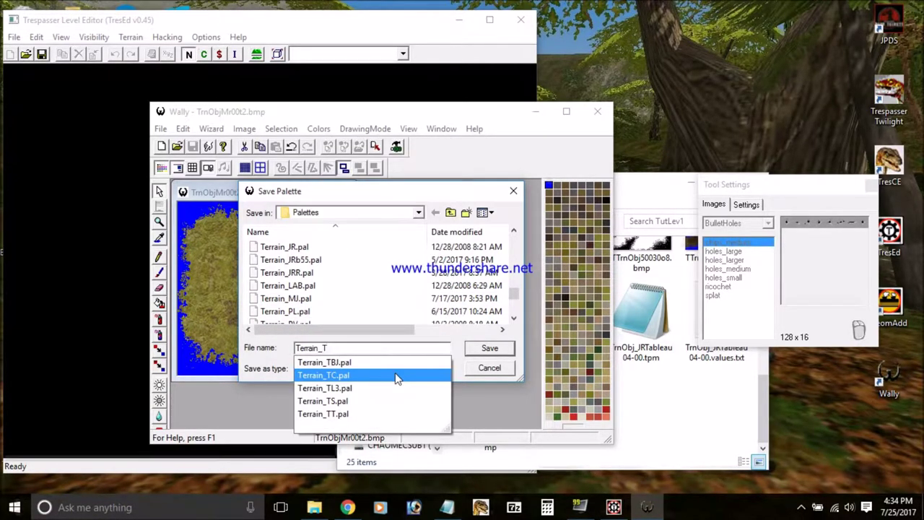
text(utL)
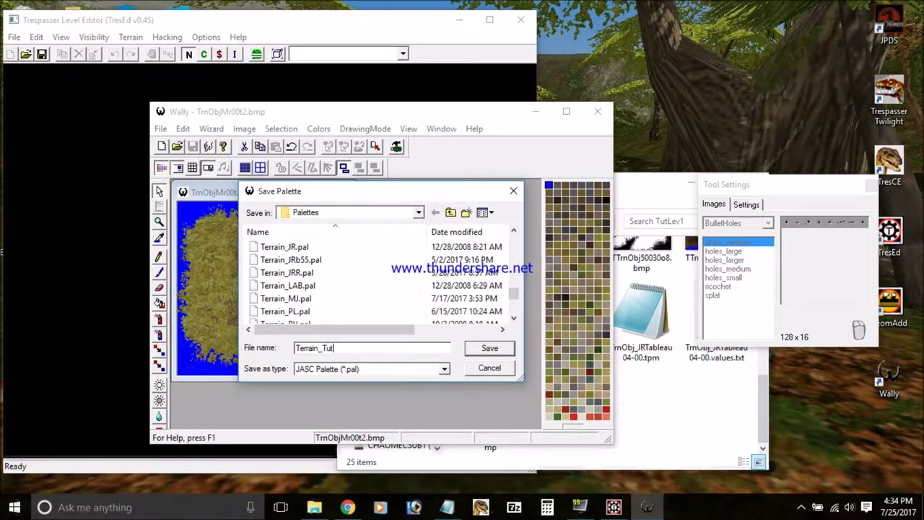
key(Return)
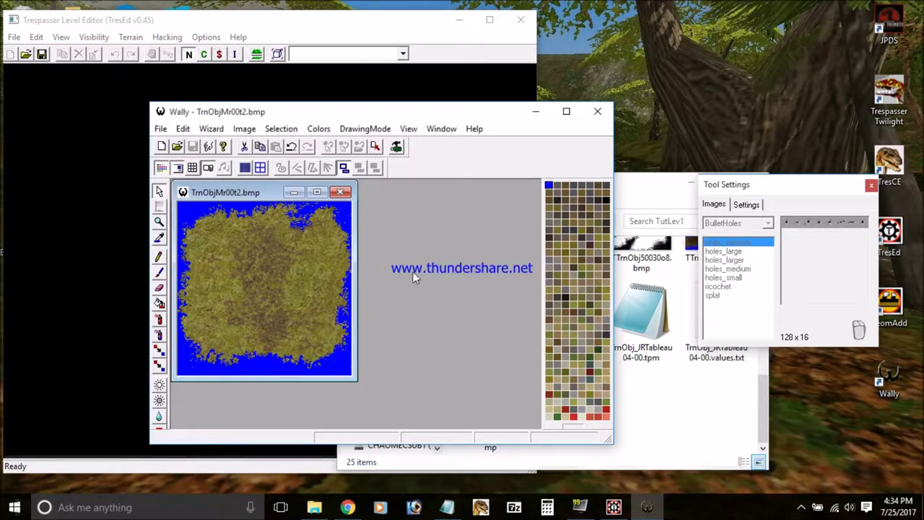
click(340, 192)
Step: Select the t2 colour textures in the TutLev1 folder together, from TrnObj_PV_Vers02_t2.bmp through TTrnObj50000t2.bmp, leaving out the opacity maps
click(691, 416)
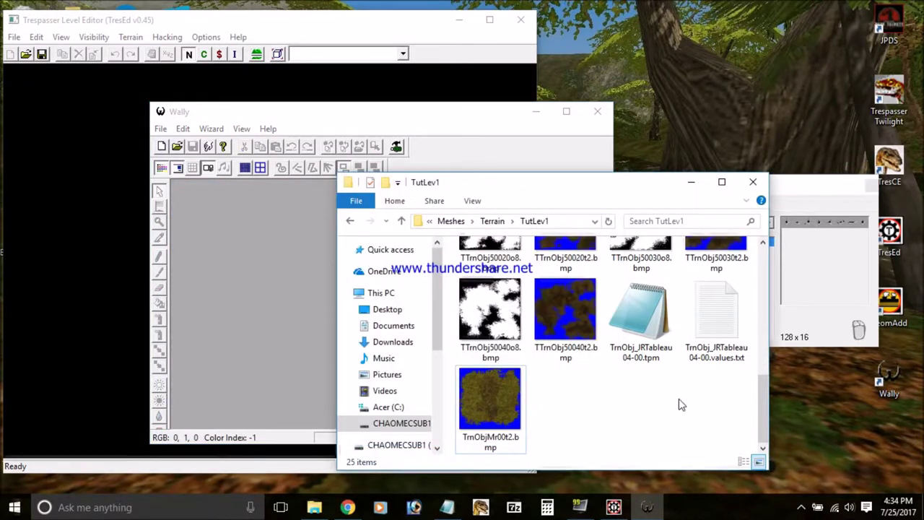
scroll(577, 304, up, 5)
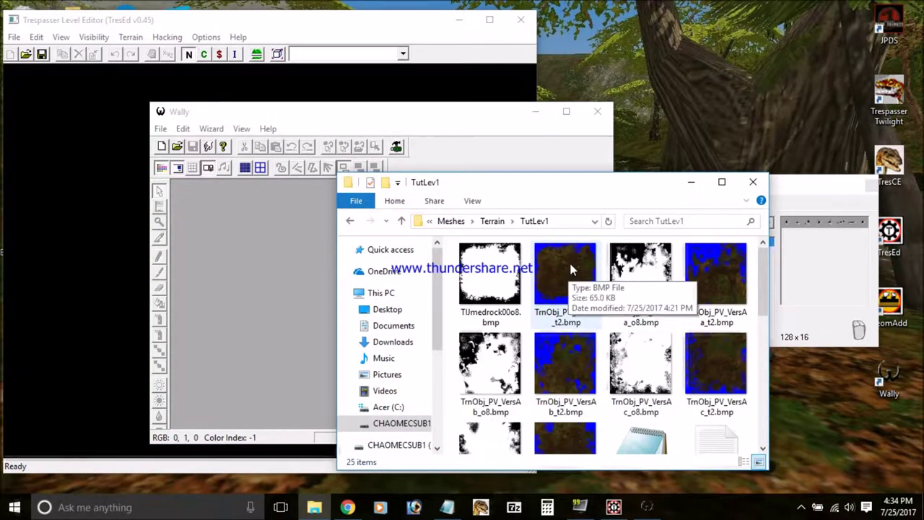
click(568, 270)
ctrl+click(719, 280)
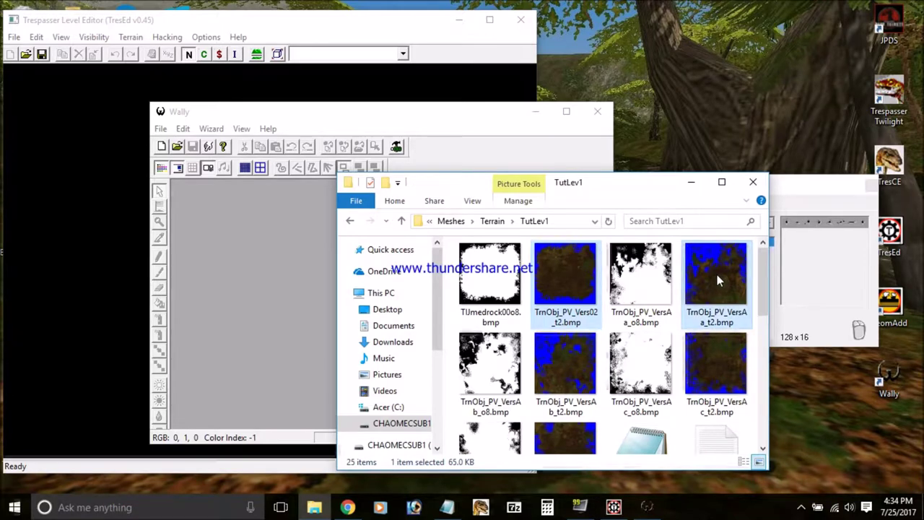
ctrl+click(567, 364)
ctrl+click(713, 361)
ctrl+click(714, 278)
scroll(563, 380, down, 1)
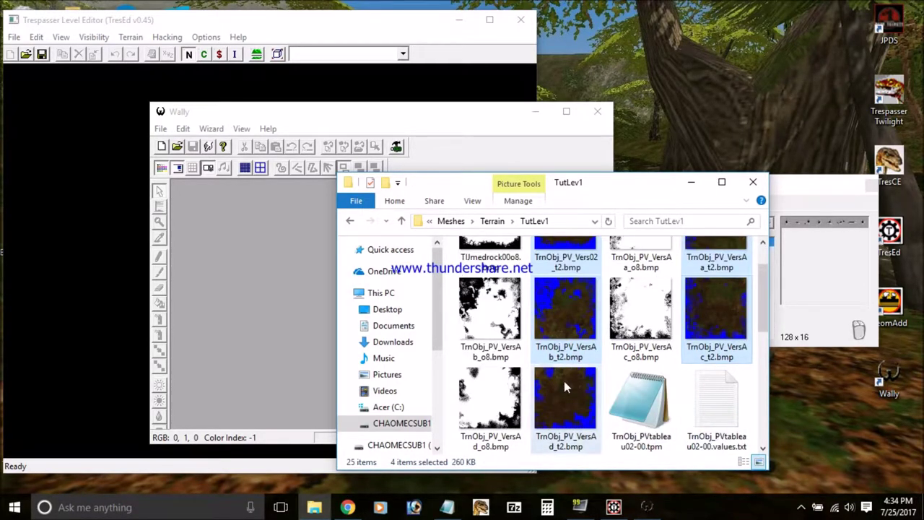
ctrl+click(563, 380)
scroll(564, 376, down, 2)
ctrl+click(569, 331)
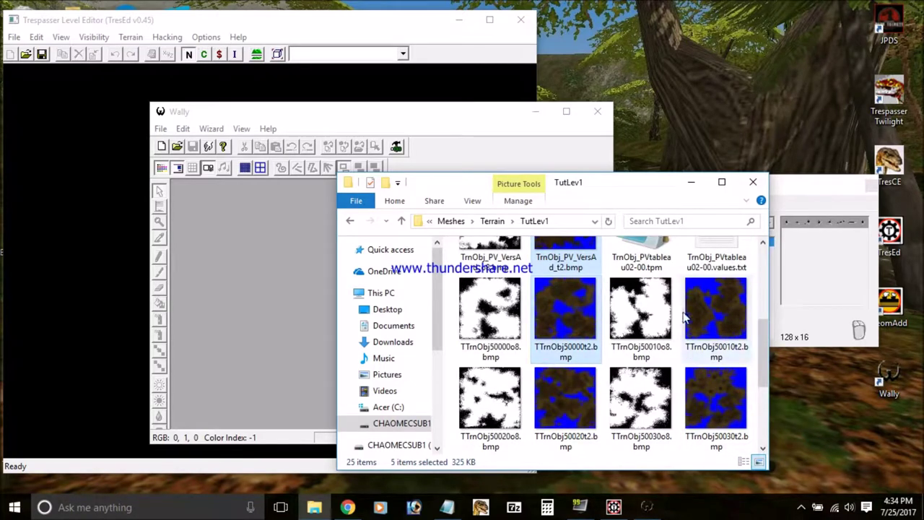
Step: Add the TTrnObj50010t2 to TTrnObj50040t2 bitmaps to the file selection and open all selected textures in Wally
ctrl+click(570, 426)
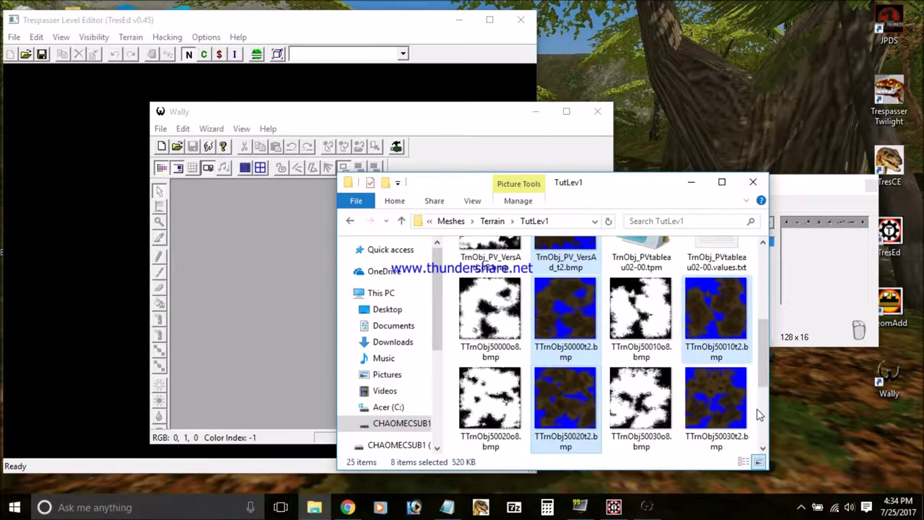
ctrl+click(710, 406)
scroll(697, 409, down, 1)
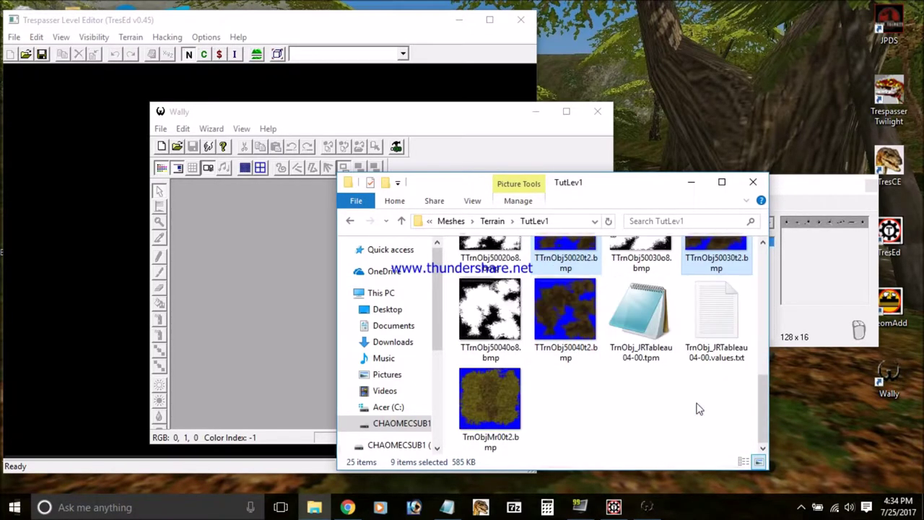
ctrl+click(571, 328)
scroll(573, 318, up, 5)
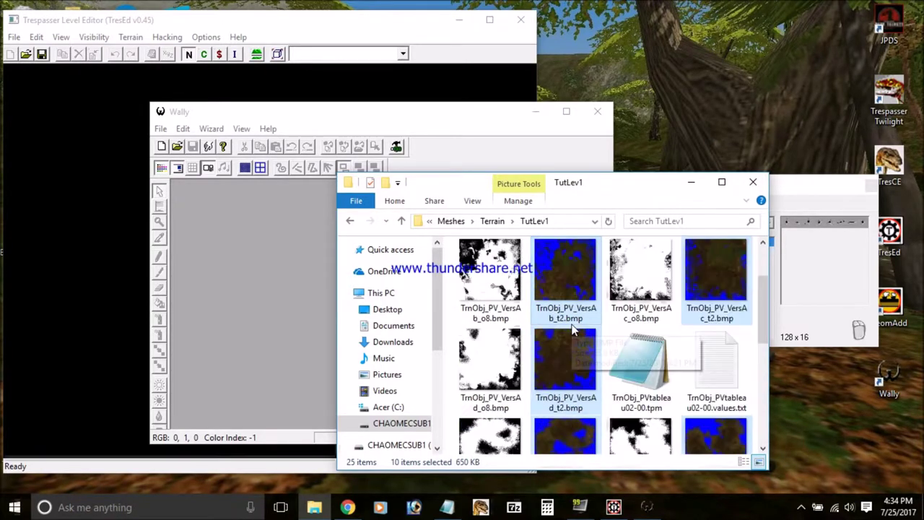
drag(579, 279, 299, 251)
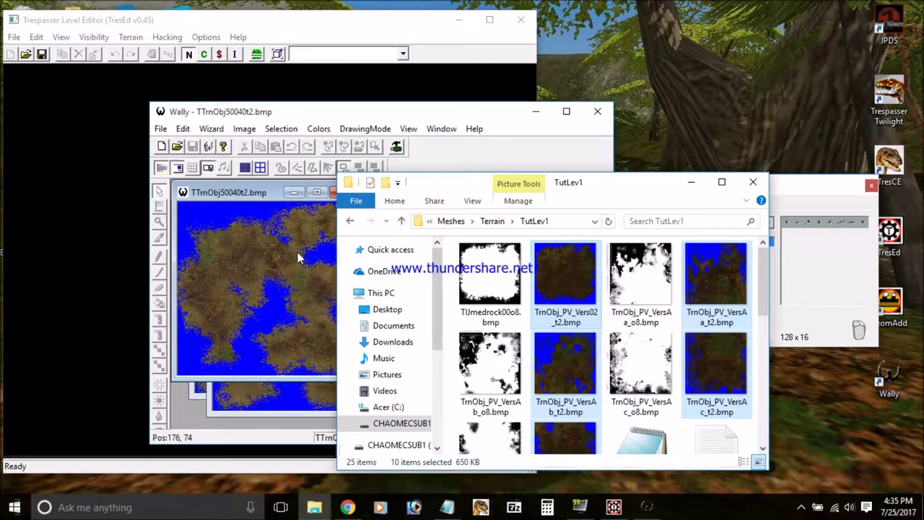
Step: Load the Terrain_TutLev1 palette into TTrnObj50040t2.bmp, then close the image with its changes saved
click(300, 258)
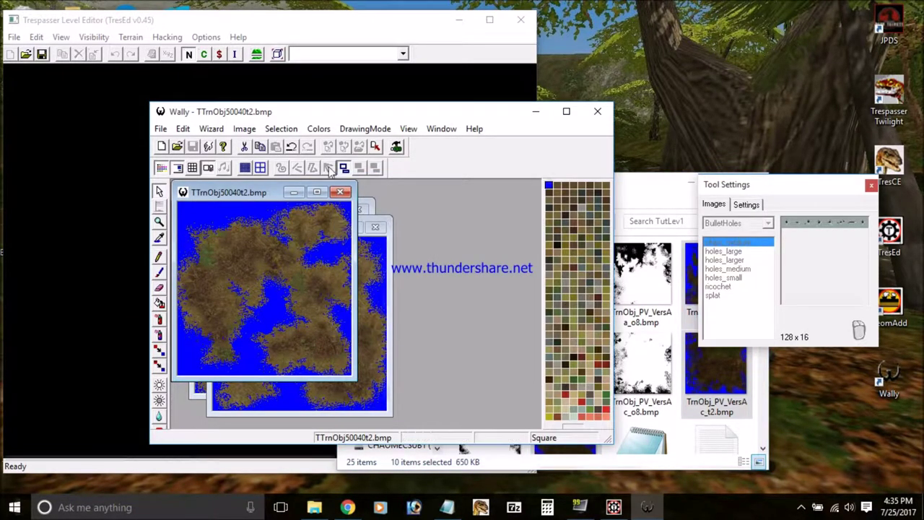
click(318, 128)
click(339, 157)
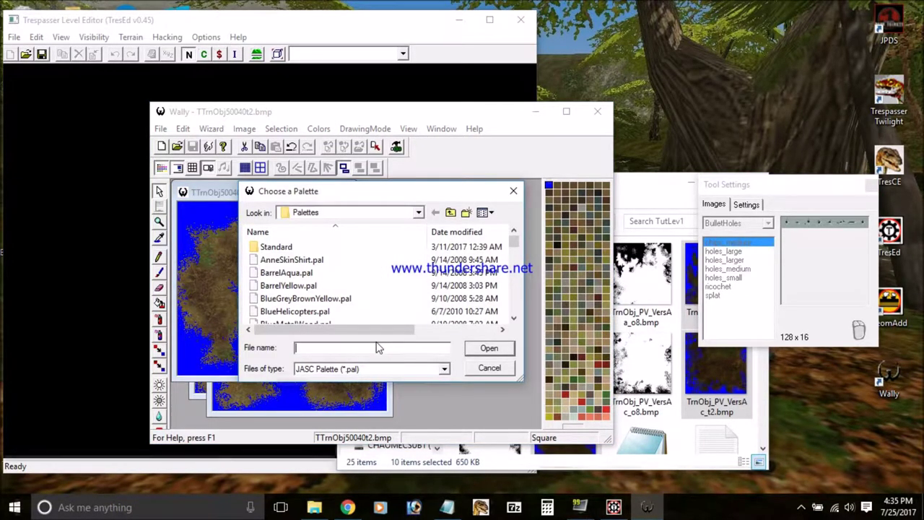
text(Tera)
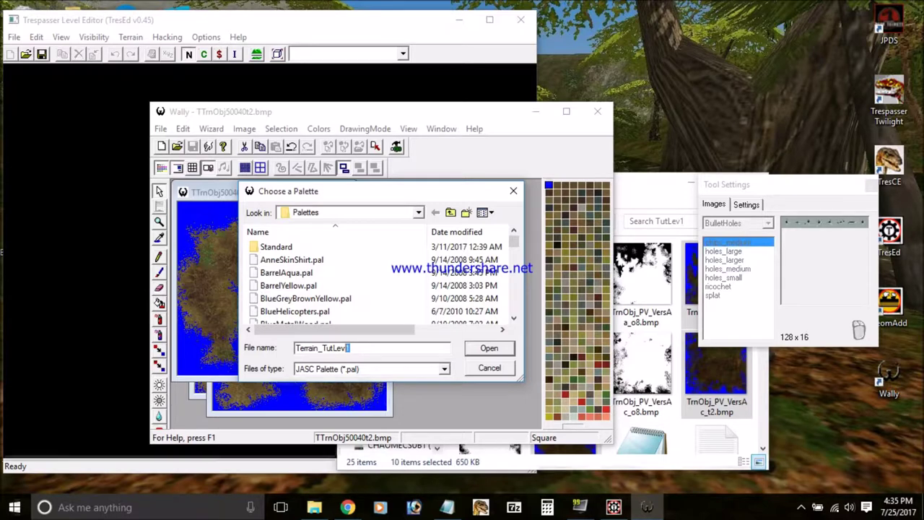
drag(332, 348, 295, 348)
key(ctrl+c)
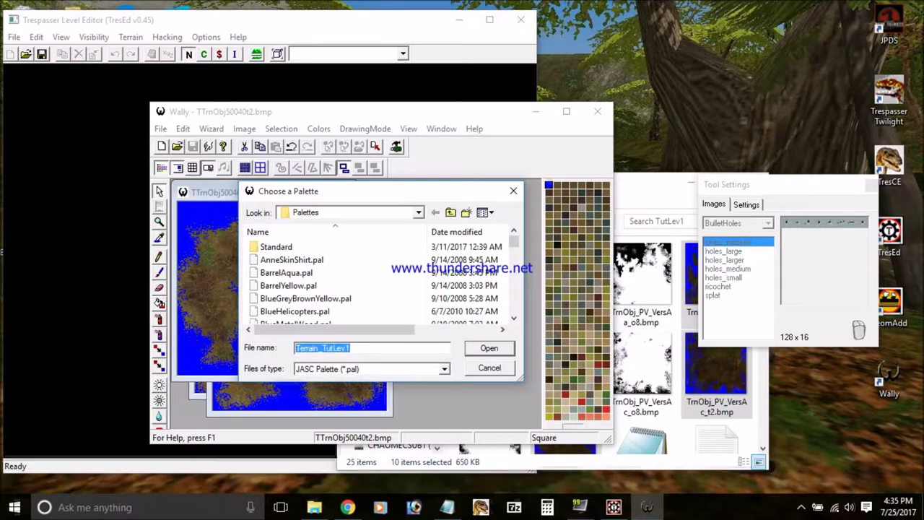
click(488, 347)
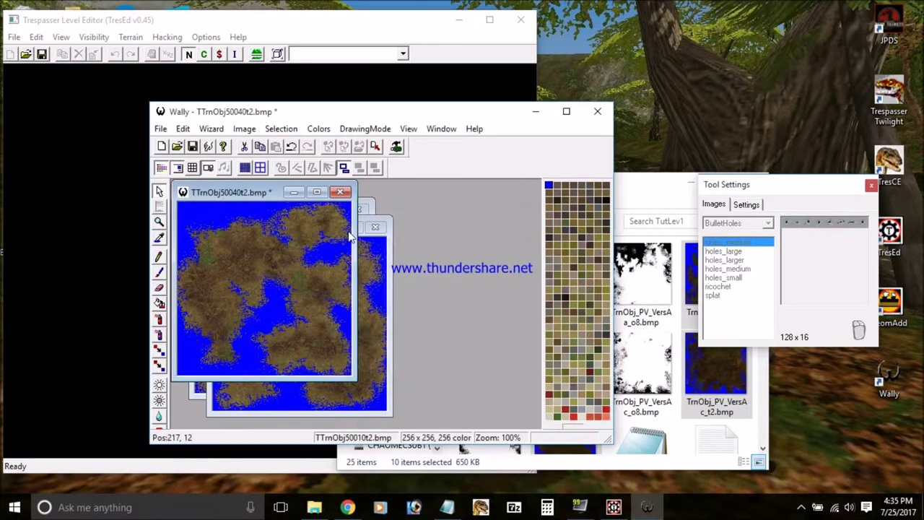
click(346, 315)
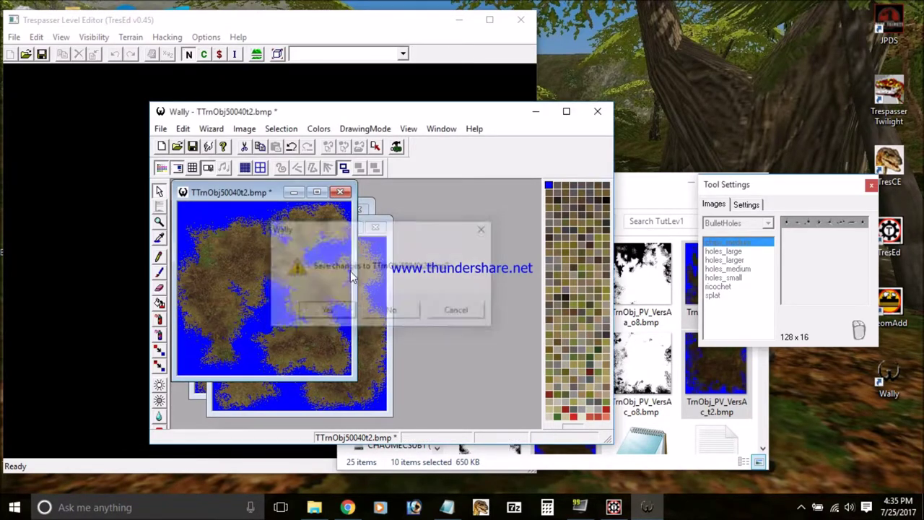
Step: Apply the Terrain_TutLev1 palette to TTrnObj50030t2.bmp and close the image with its changes saved
click(319, 128)
click(348, 160)
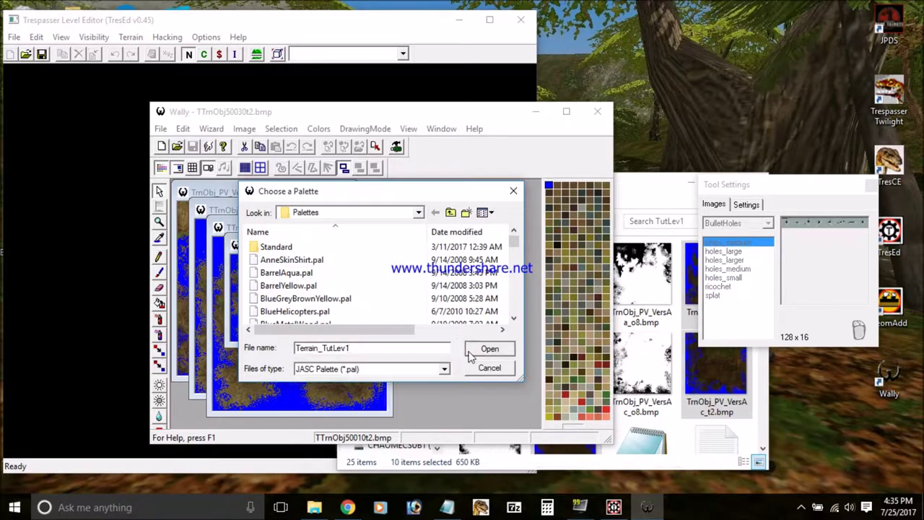
click(485, 348)
click(323, 262)
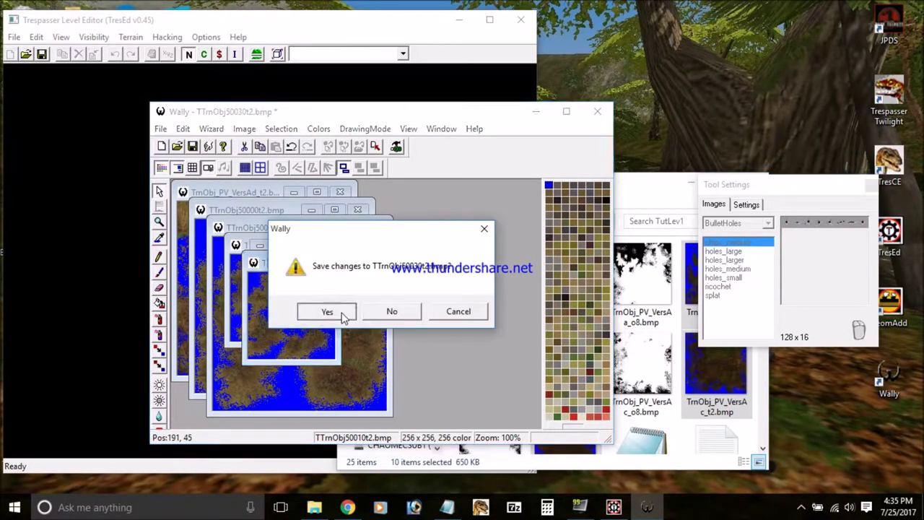
click(325, 311)
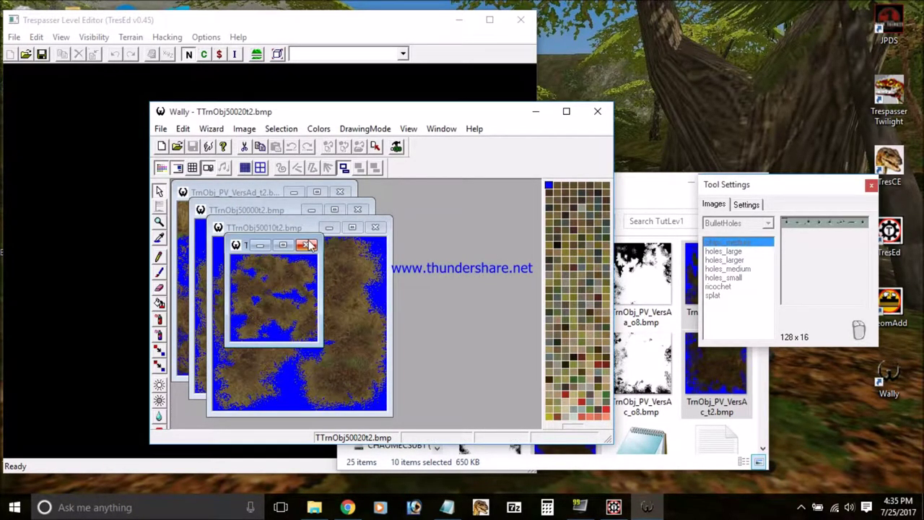
Step: Apply the Terrain_TutLev1 palette to TTrnObj50020t2.bmp and close the image with its changes saved
click(318, 129)
click(348, 159)
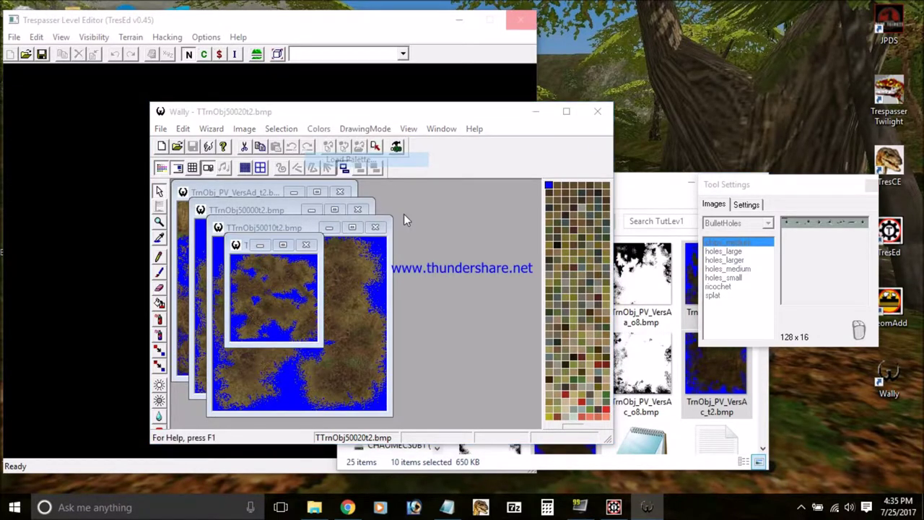
key(ctrl+v)
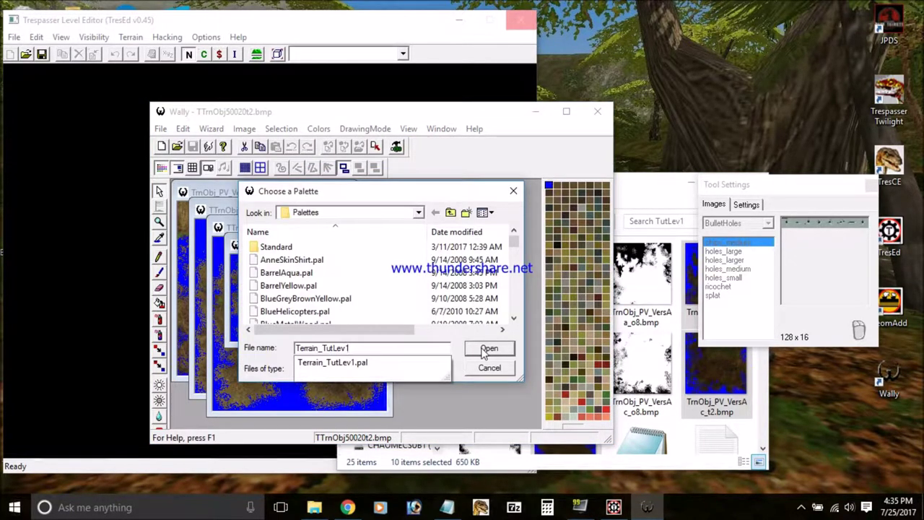
click(485, 350)
click(306, 245)
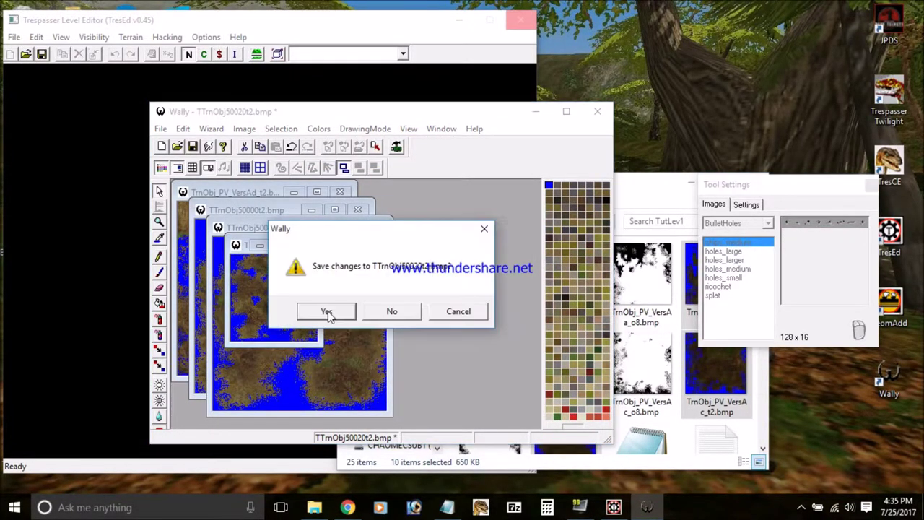
click(325, 313)
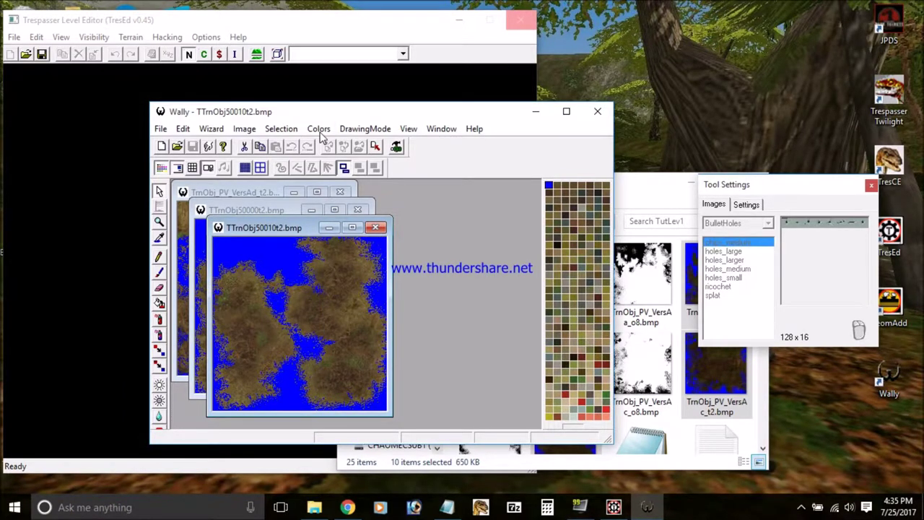
Step: Apply the Terrain_TutLev1 palette to TTrnObj50010t2.bmp and close the image with its changes saved
click(318, 128)
click(336, 159)
key(ctrl+v)
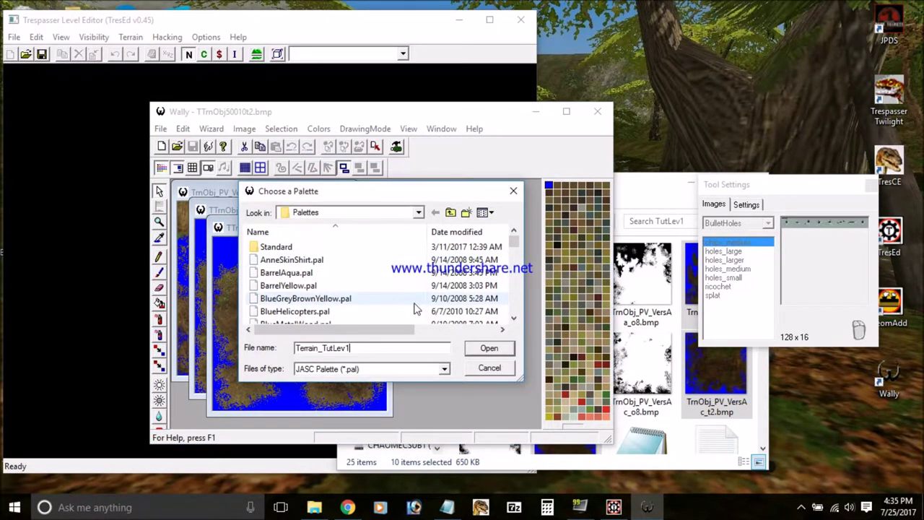
click(481, 349)
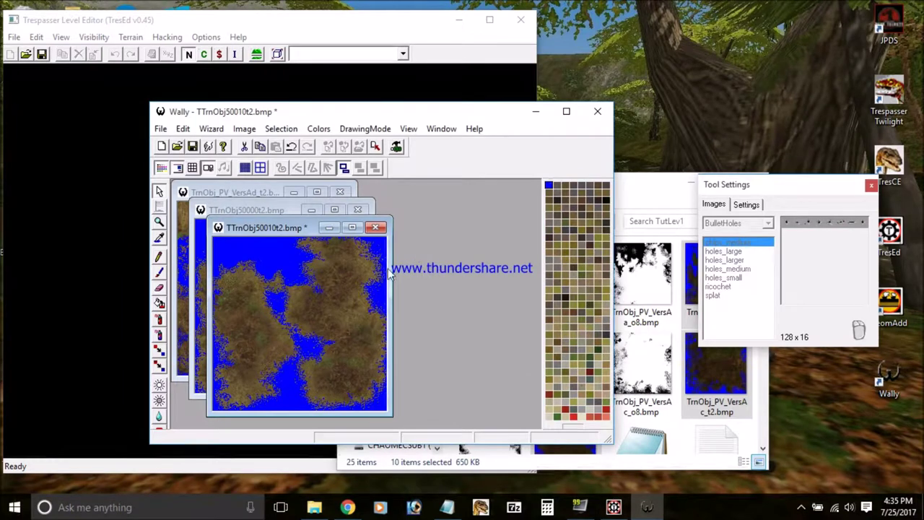
click(375, 228)
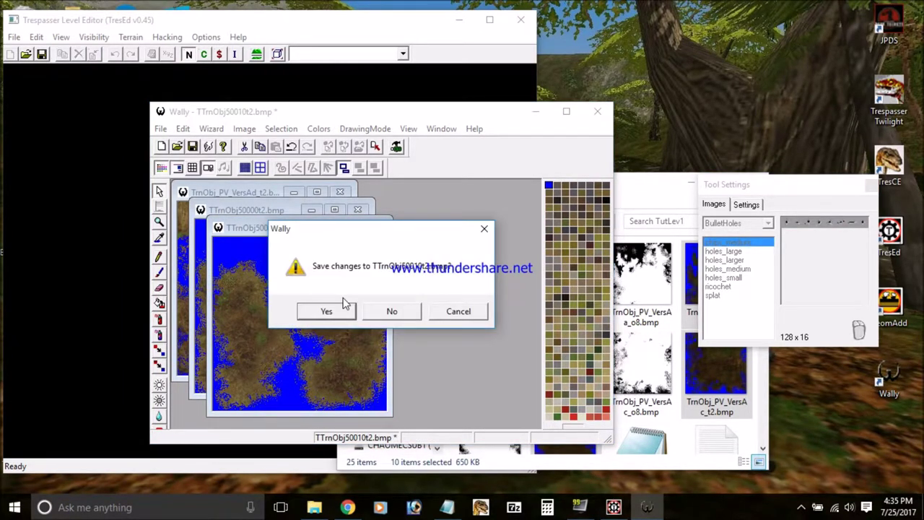
click(344, 306)
Step: Apply the Terrain_TutLev1 palette to TTrnObj50000t2.bmp and close the image with its changes saved
click(318, 128)
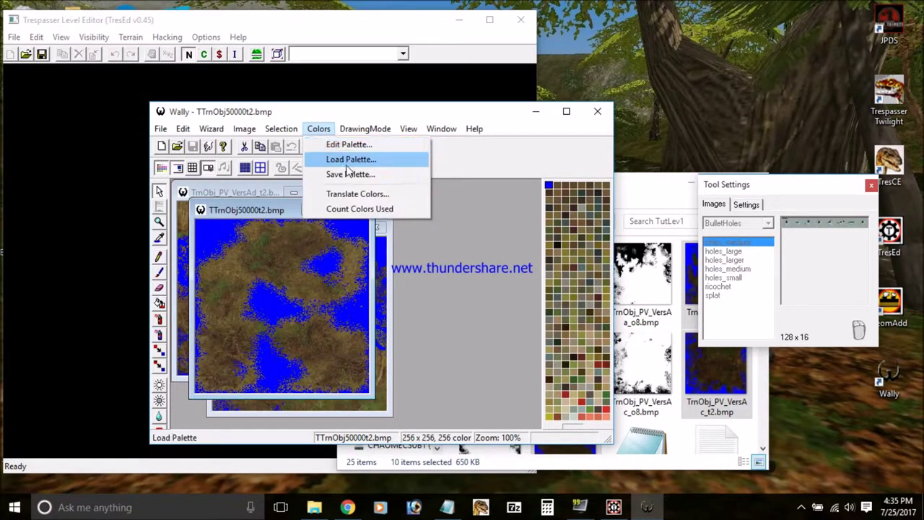
click(354, 157)
click(488, 350)
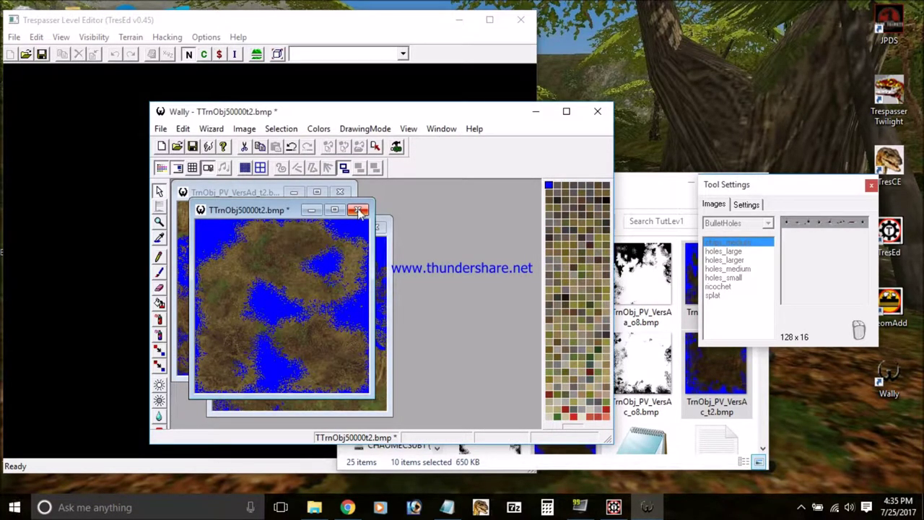
click(358, 211)
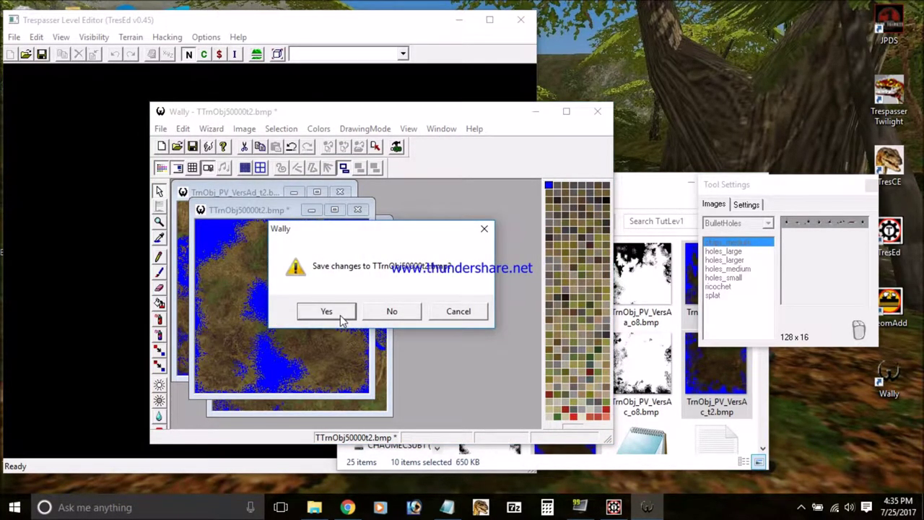
click(337, 313)
Step: Apply the Terrain_TutLev1 palette to TrnObj_PV_VersAd_t2.bmp and close the image with its changes saved
click(333, 129)
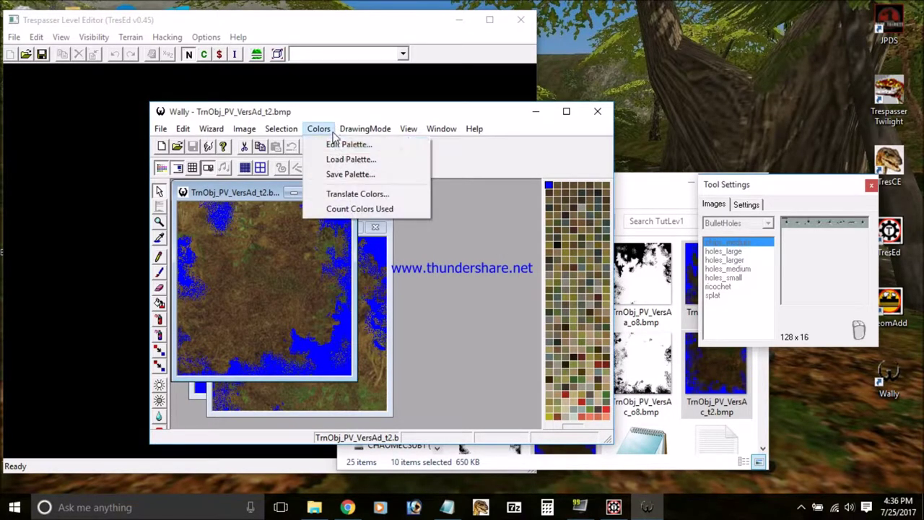
click(356, 158)
key(ctrl+v)
click(486, 347)
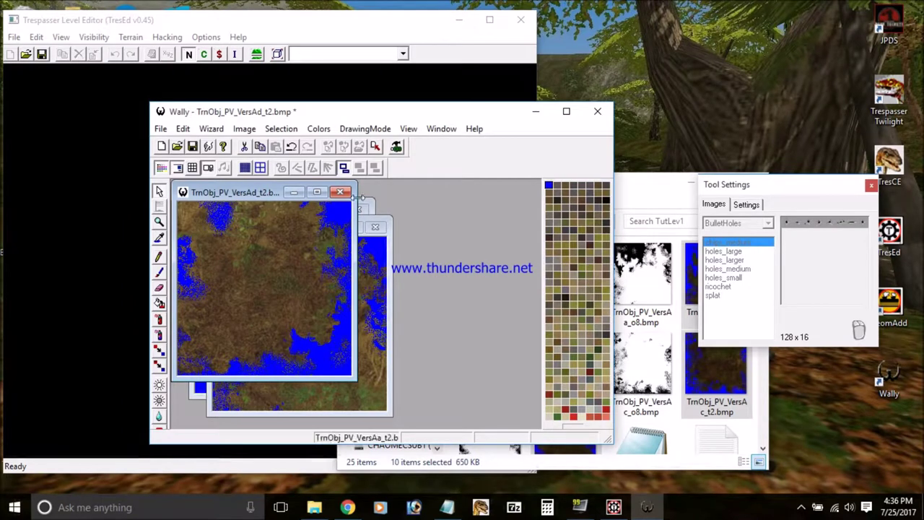
click(340, 192)
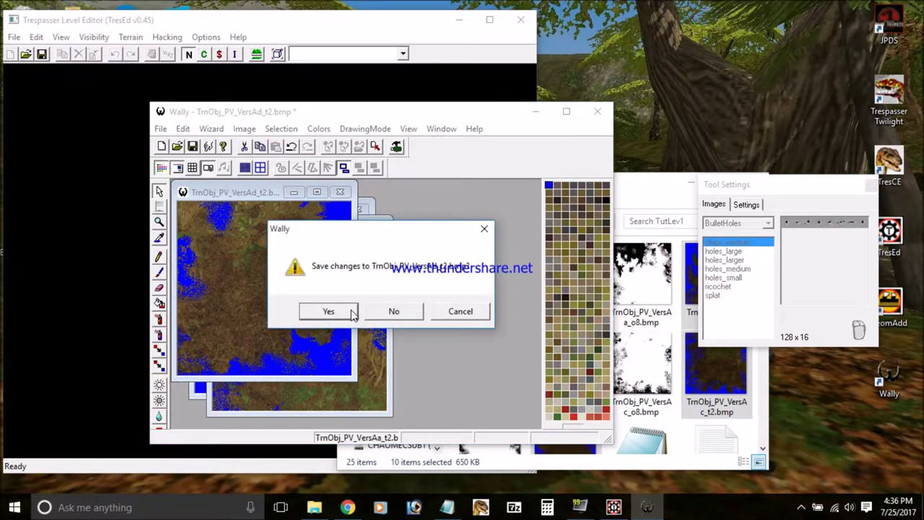
click(391, 309)
Step: Apply the Terrain_TutLev1 palette to TrnObj_PV_VersAc_t2.bmp and close the image with its changes saved
click(318, 129)
click(333, 157)
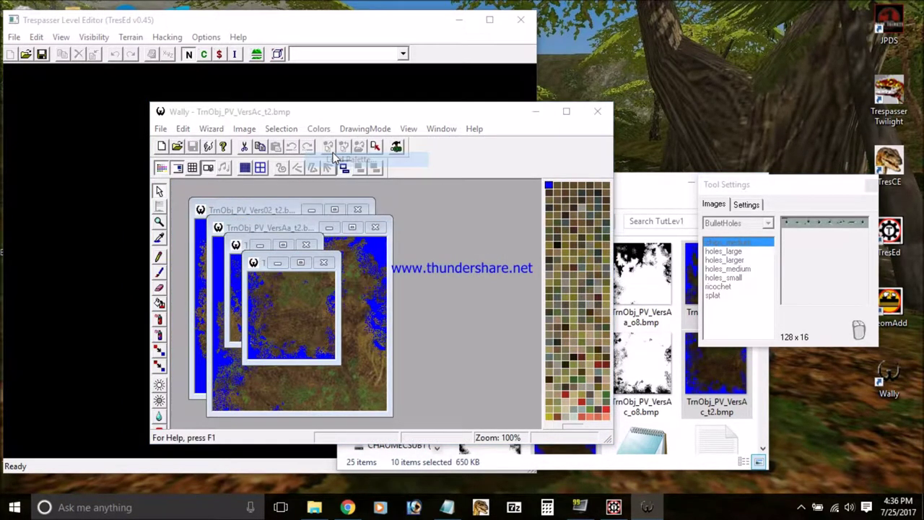
text(Terrain_TutLev1)
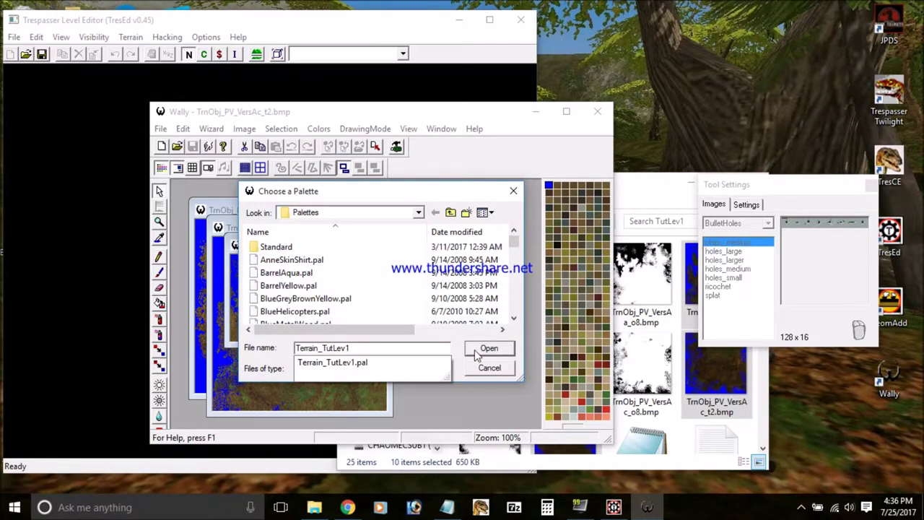
click(486, 348)
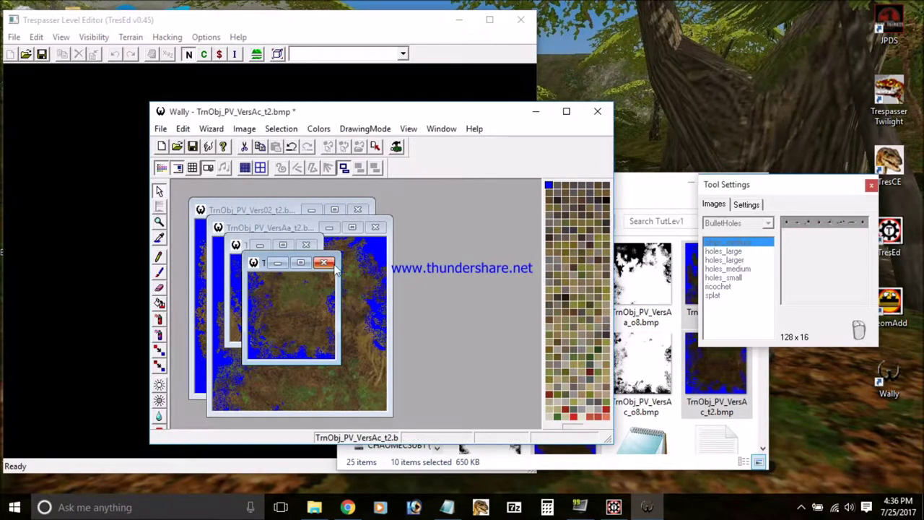
click(323, 263)
click(375, 310)
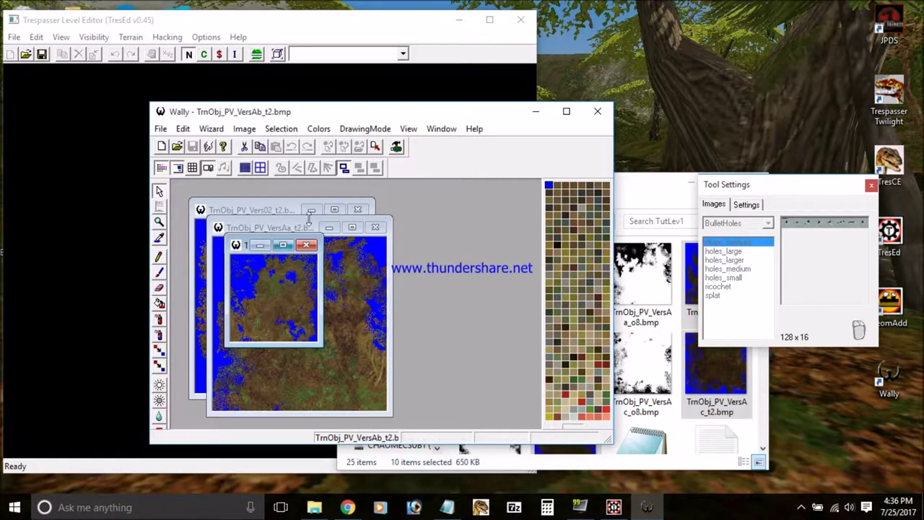
Step: Apply the Terrain_TutLev1 palette to TrnObj_PV_VersAb_t2.bmp and close the image with its changes saved
click(318, 128)
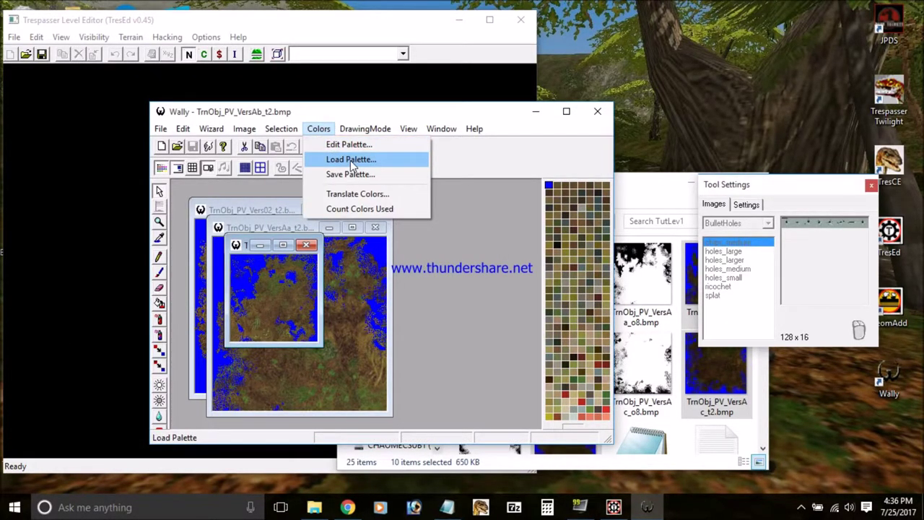
click(351, 160)
click(486, 348)
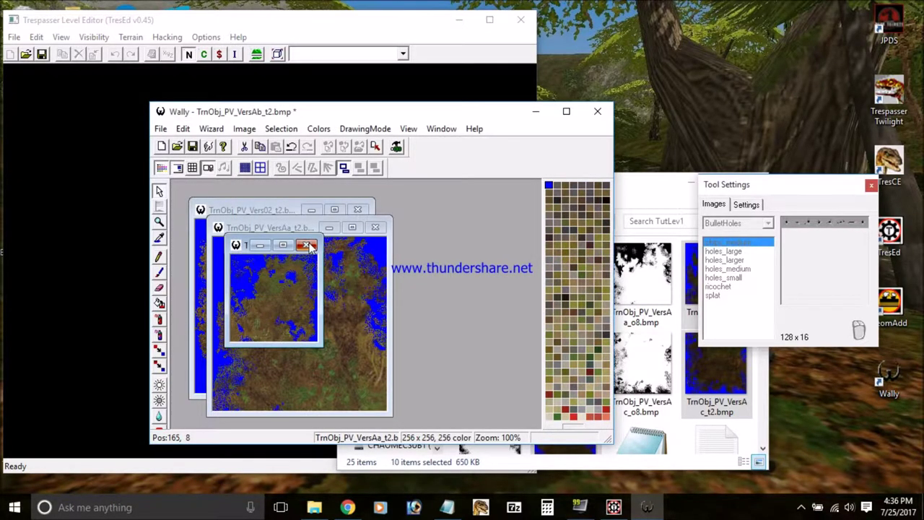
click(306, 245)
click(331, 311)
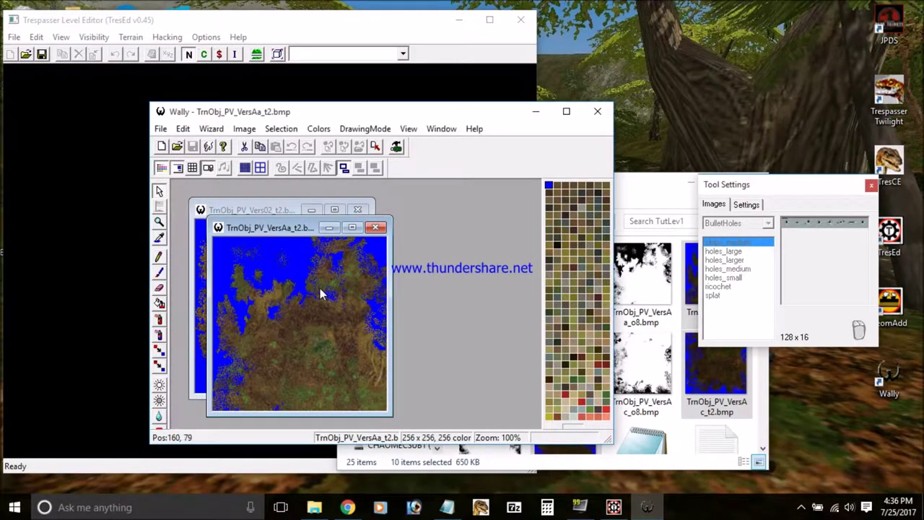
Step: Apply the Terrain_TutLev1 palette to TrnObj_PV_VersAa_t2.bmp and close the image with its changes saved
click(322, 128)
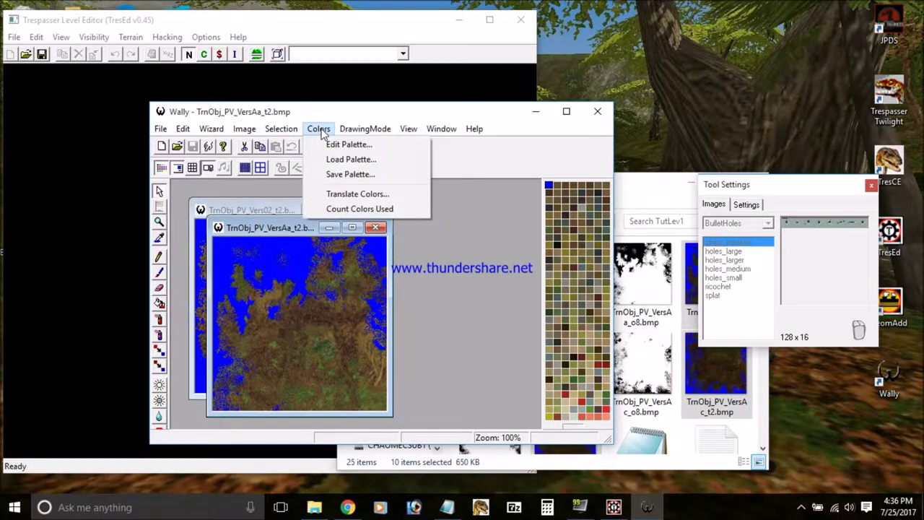
click(351, 159)
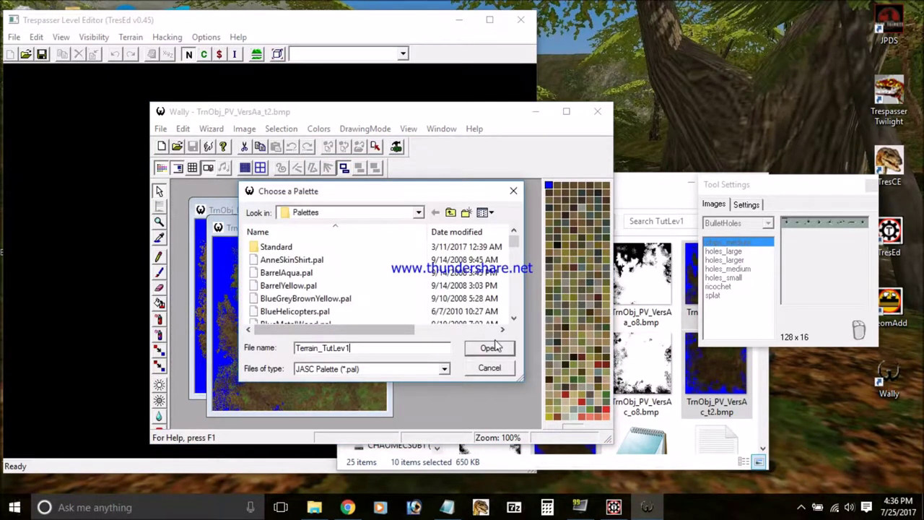
click(488, 347)
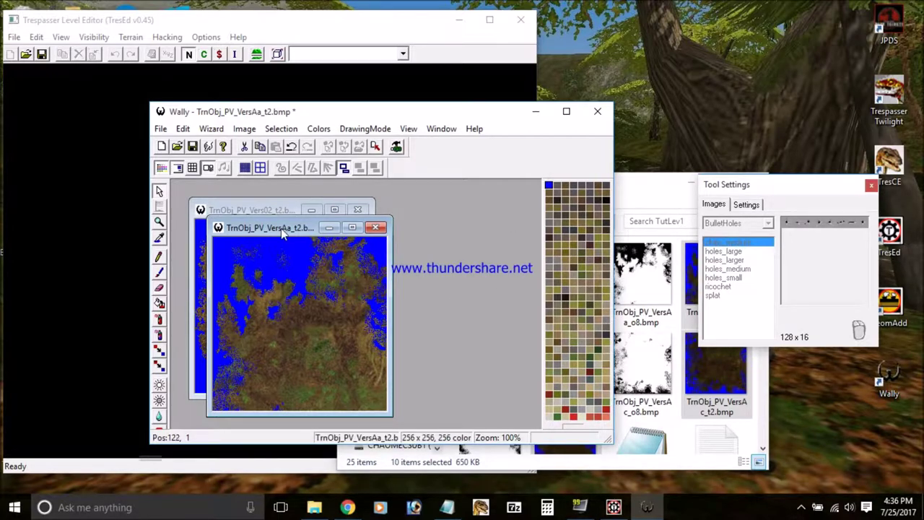
drag(281, 231, 420, 211)
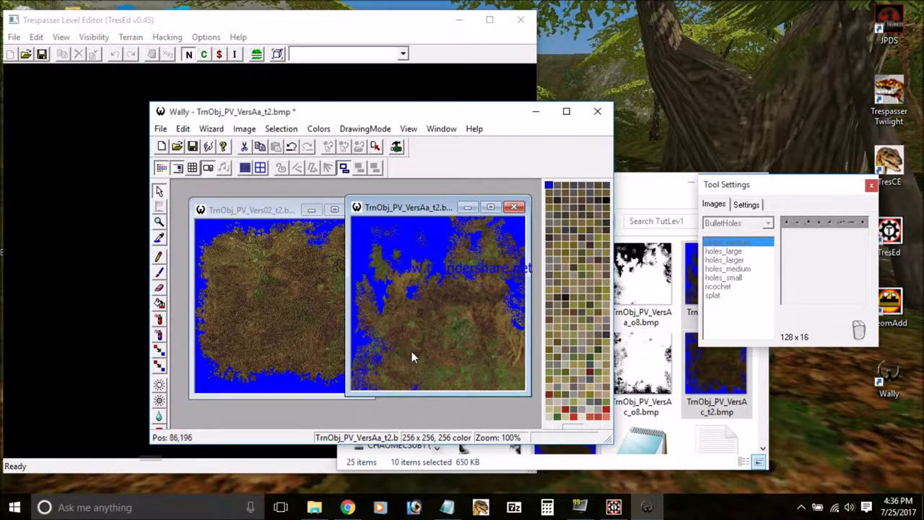
click(513, 208)
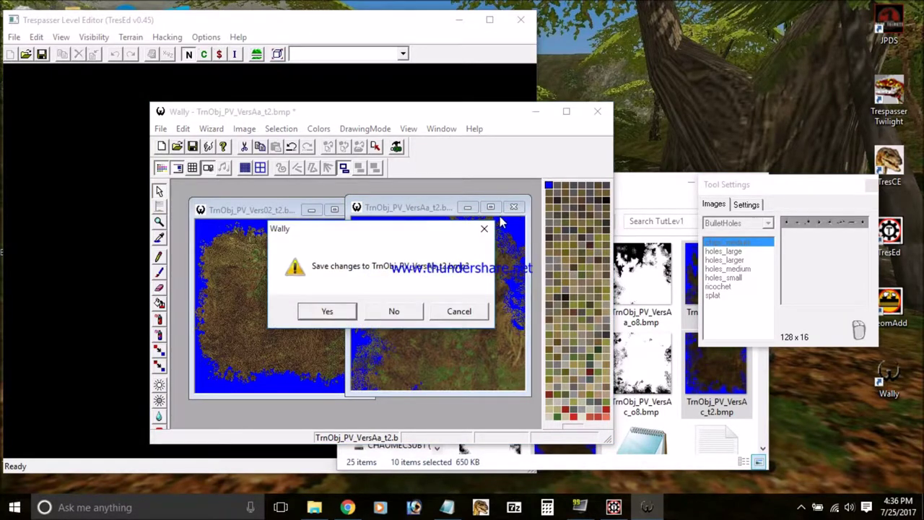
click(326, 311)
Step: Apply the Terrain_TutLev1 palette to TrnObj_PV_Vers02_t2.bmp and close the image with its changes saved
click(319, 128)
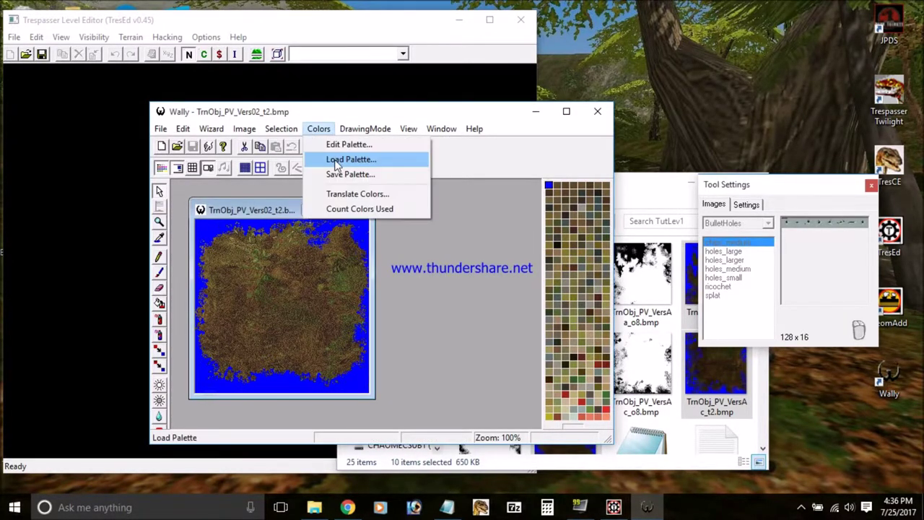
click(349, 160)
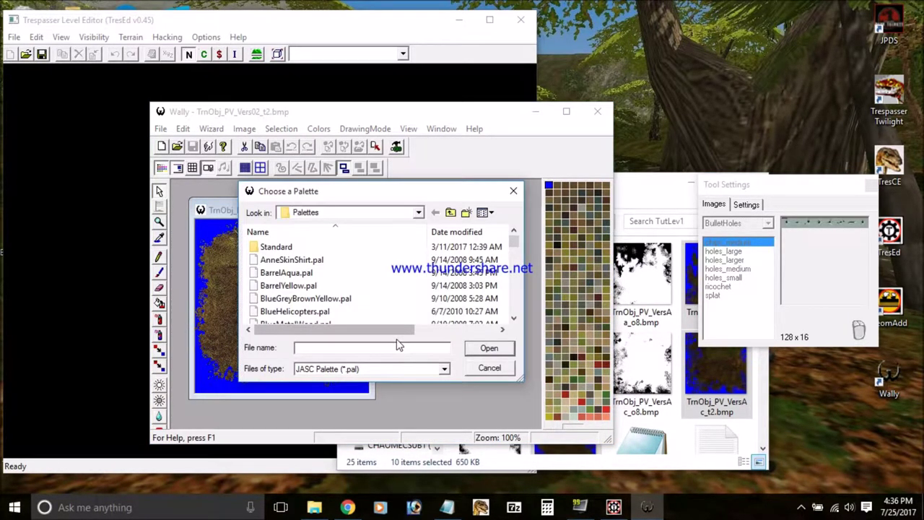
text(Terrain_TutLev1)
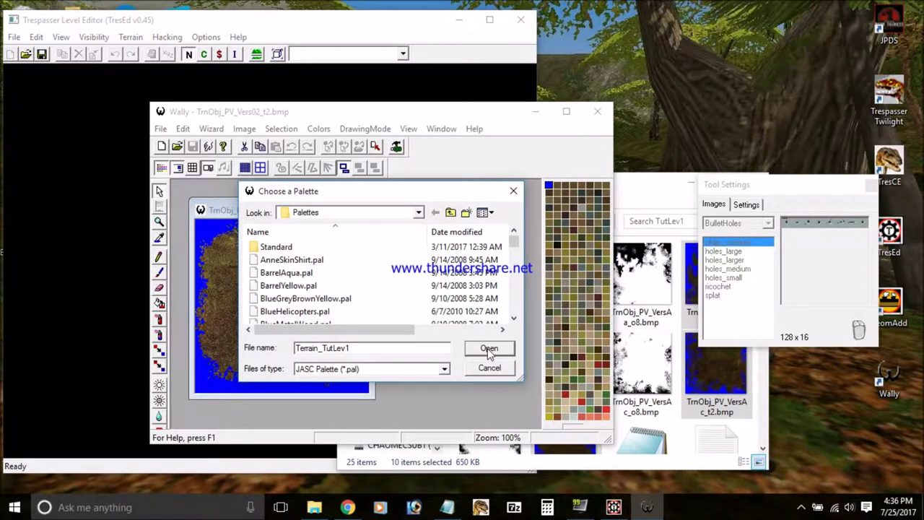
click(489, 349)
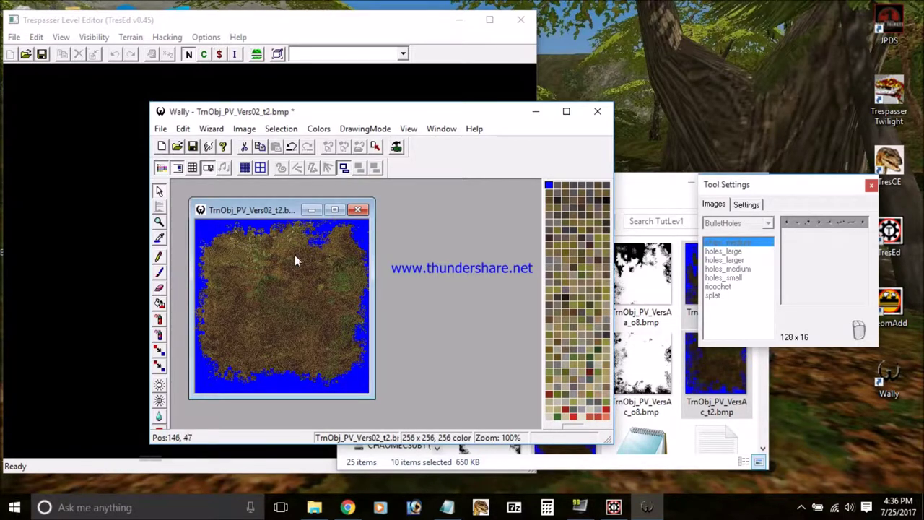
click(361, 211)
click(340, 305)
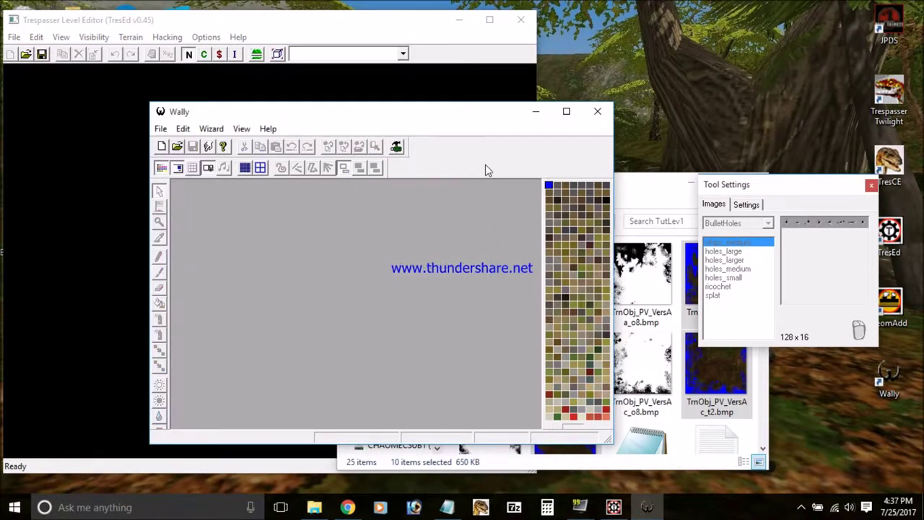
Step: Close Wally, launch GeomAdd, accept its startup notice and bring up its action selection
click(589, 112)
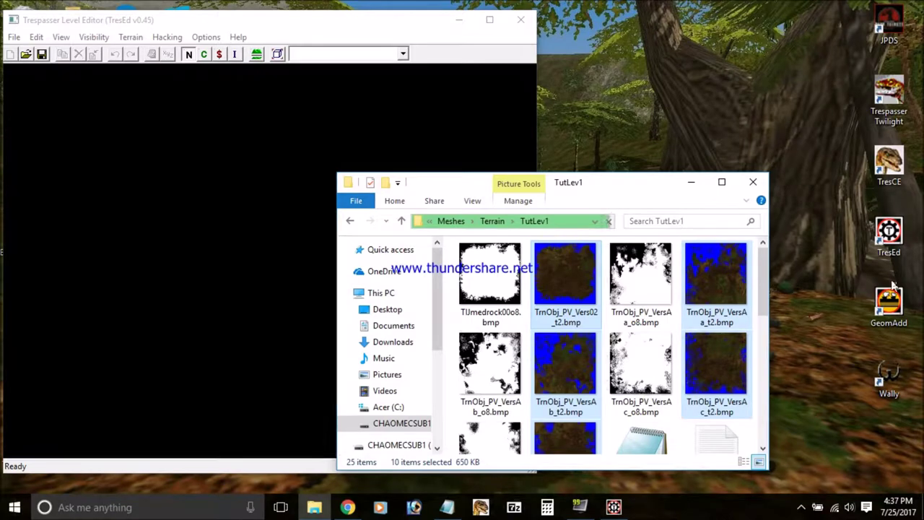
double_click(890, 307)
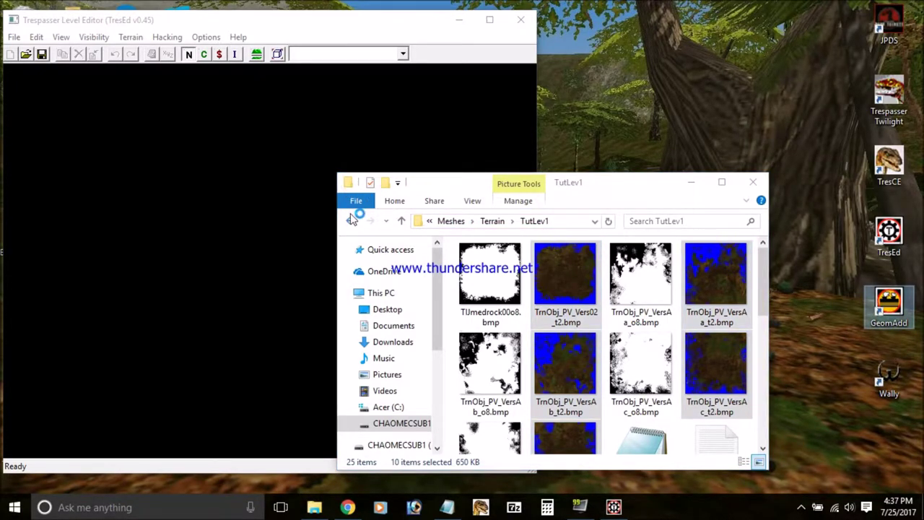
click(691, 182)
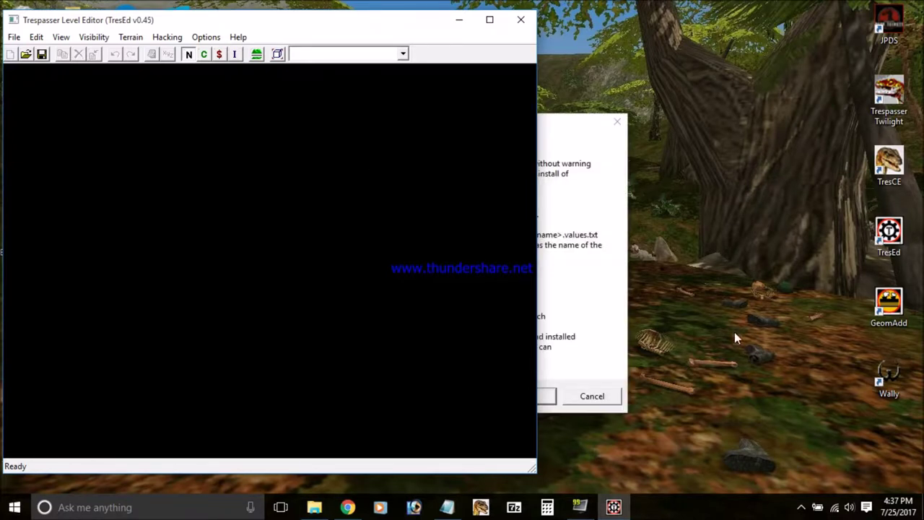
click(547, 395)
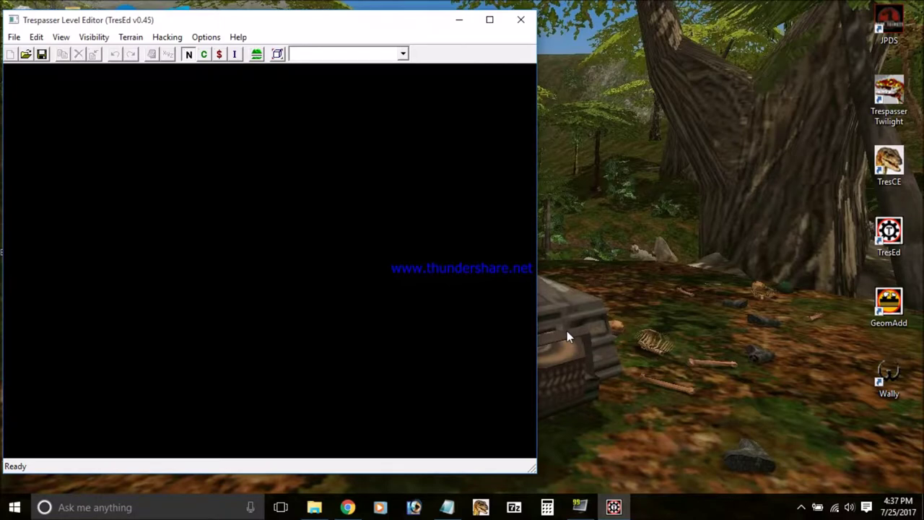
click(585, 505)
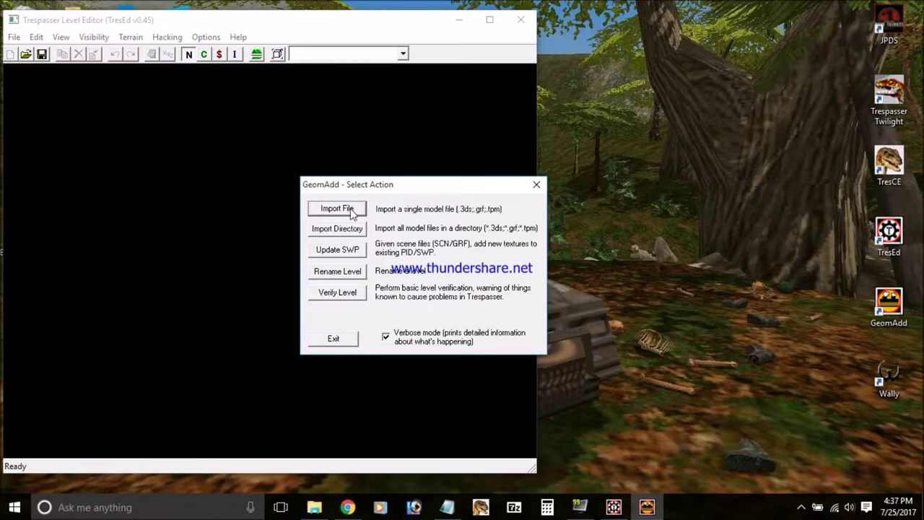
Step: Start a single-file model import in GeomAdd with TutLev1.scn as the target level
click(337, 209)
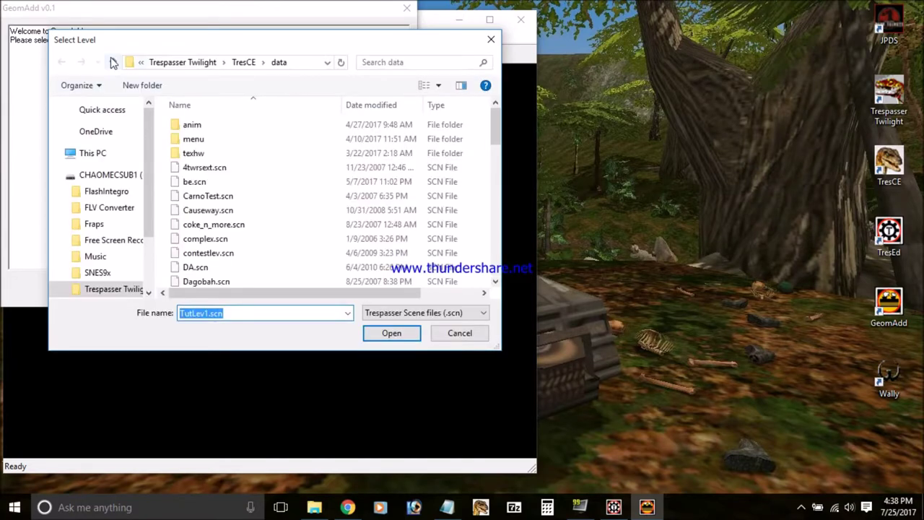
click(113, 62)
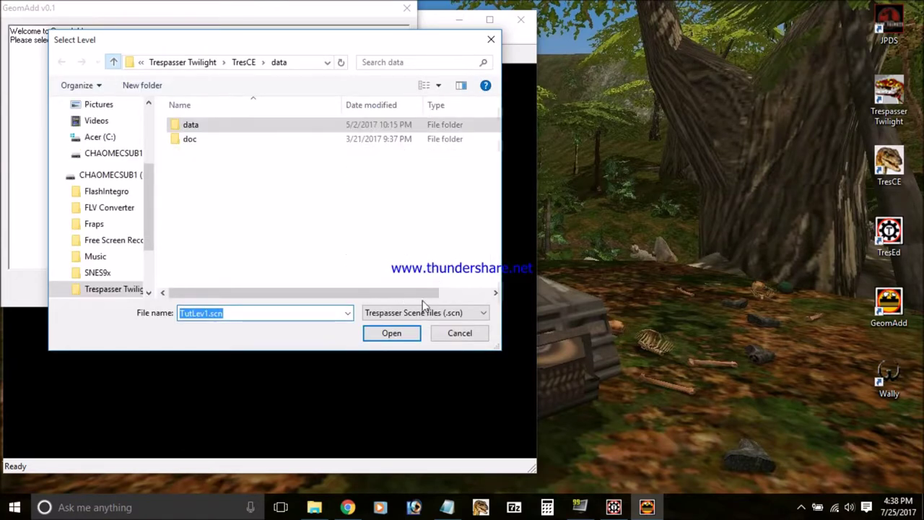
click(388, 333)
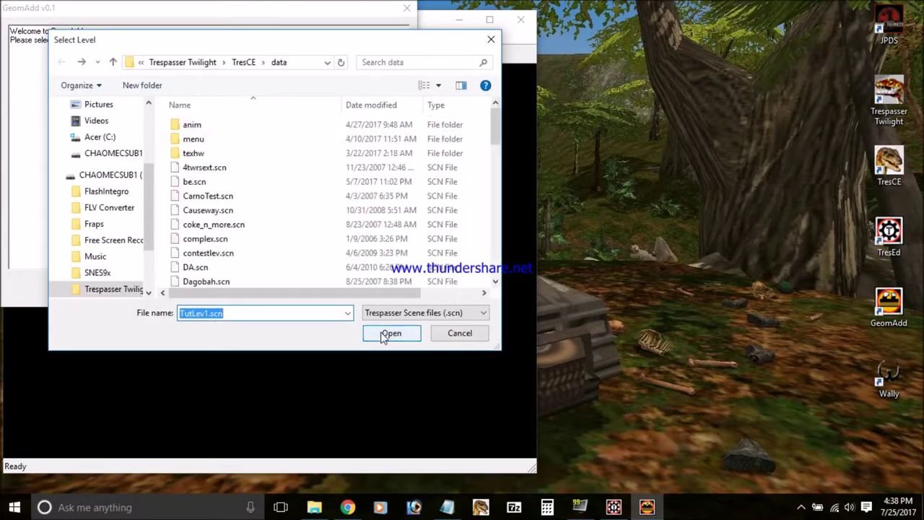
double_click(333, 260)
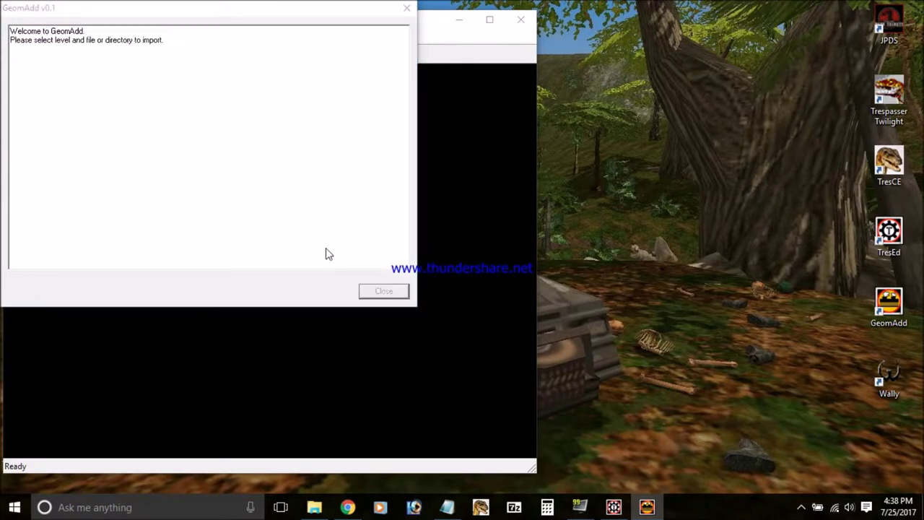
Step: Try to import TrnObj_PVtableau02-00.tpm from the Meshes\Terrain\TutLev1 folder with the default import options
click(110, 62)
click(112, 63)
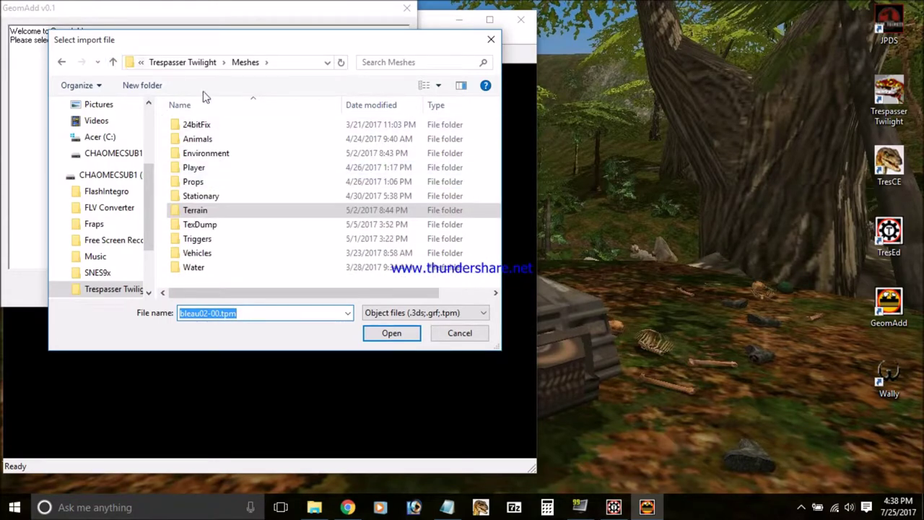
double_click(223, 210)
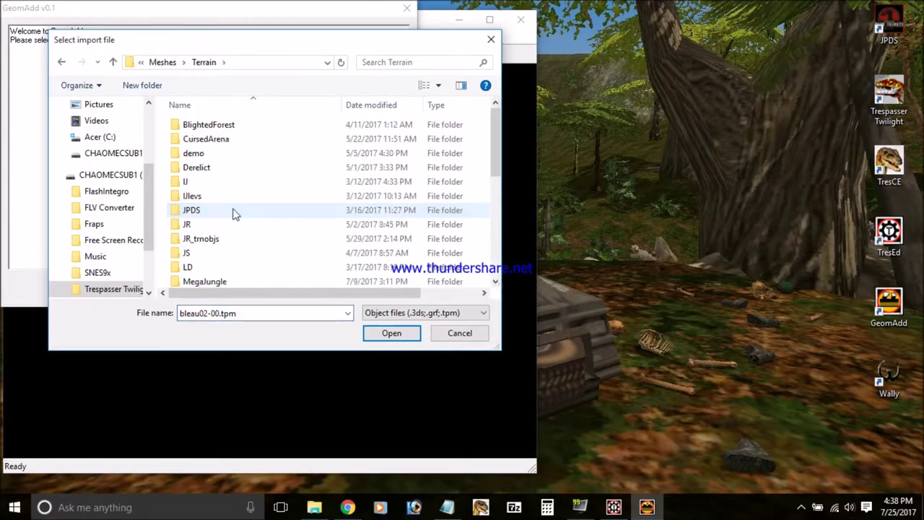
scroll(231, 207, down, 5)
click(219, 223)
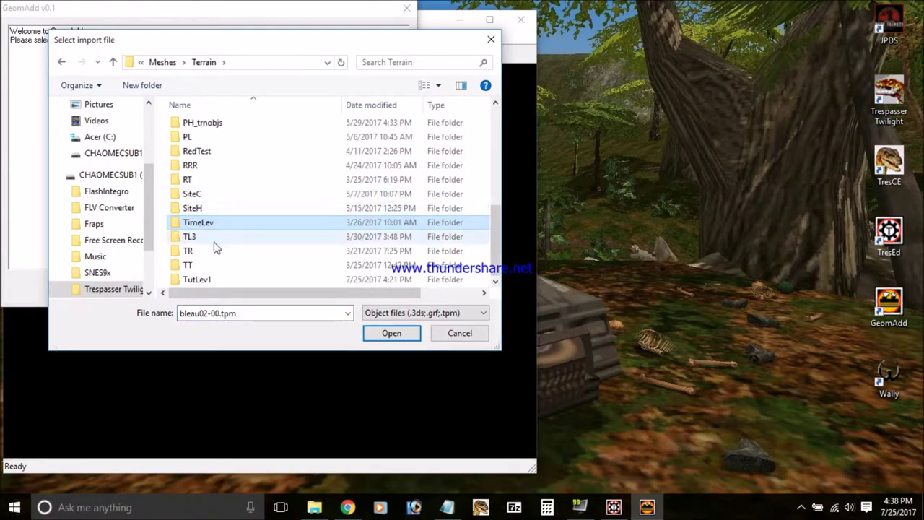
double_click(211, 278)
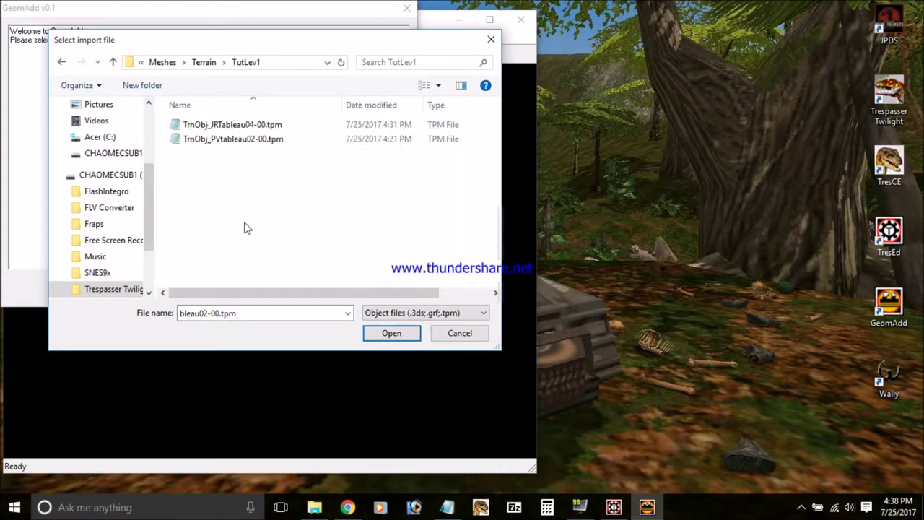
double_click(242, 139)
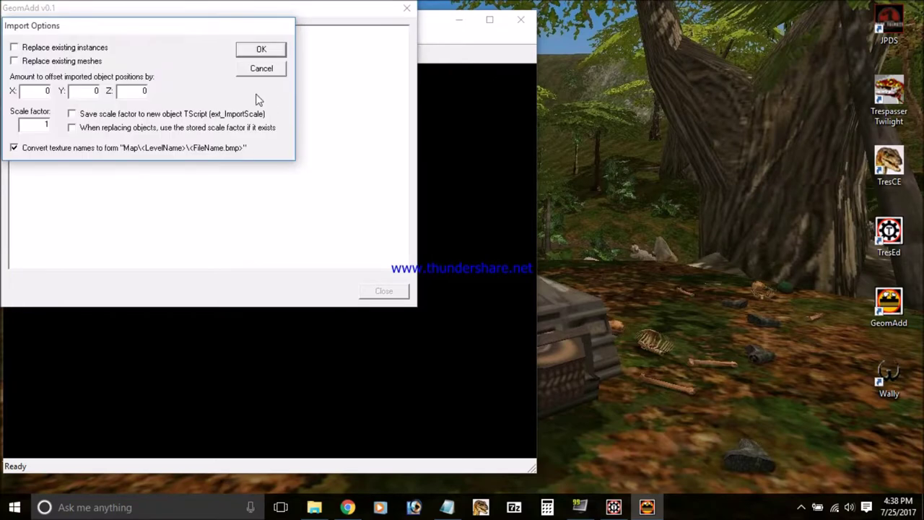
click(259, 51)
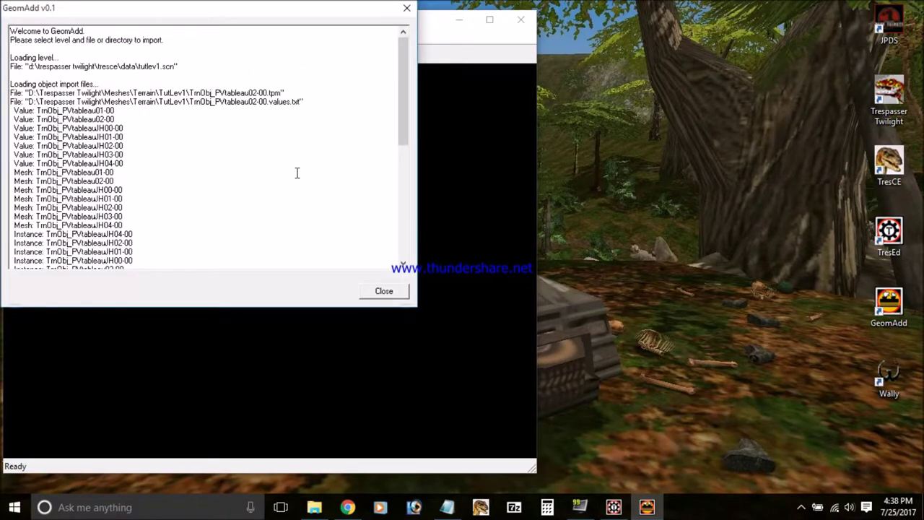
Step: Review the import log's mesh, instance and texture entries, and close the log
scroll(383, 244, down, 10)
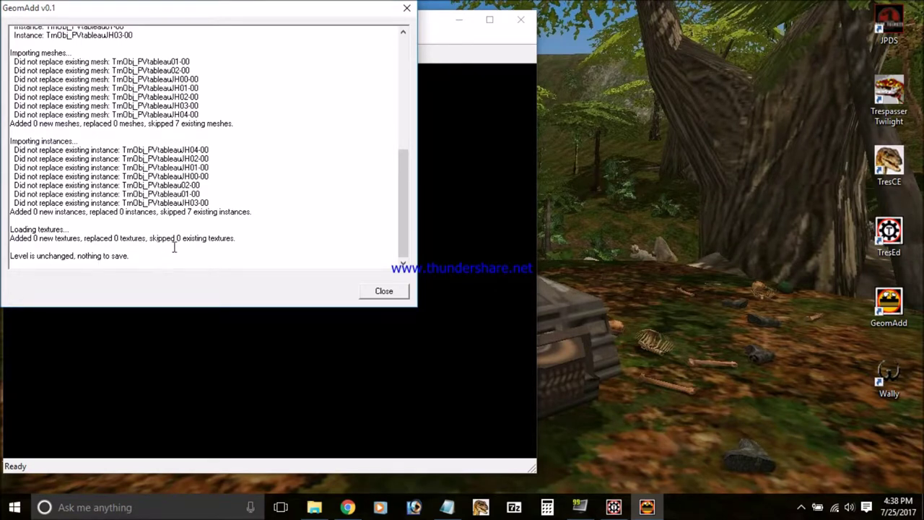
scroll(145, 254, up, 6)
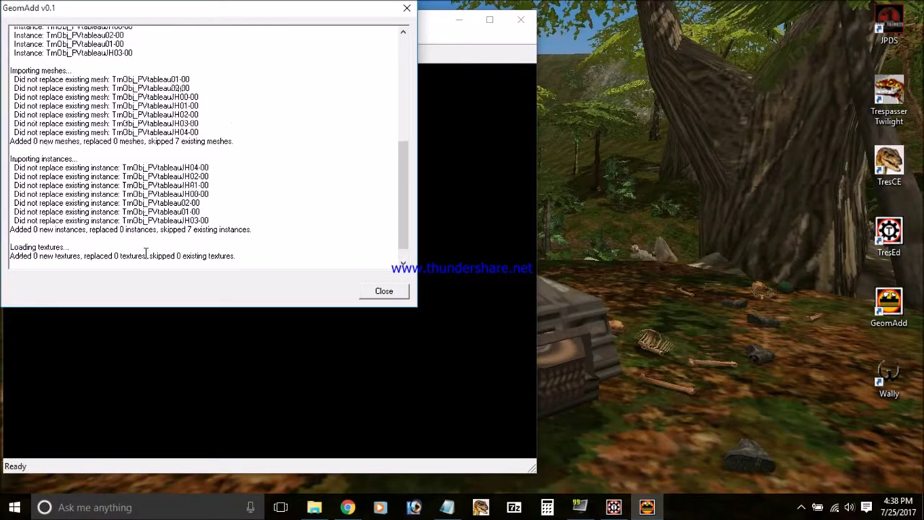
scroll(109, 180, up, 3)
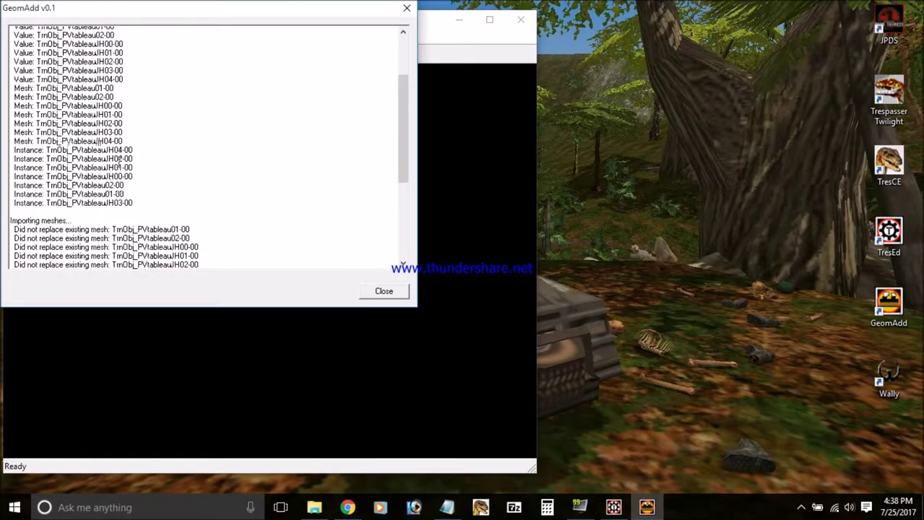
scroll(114, 146, down, 8)
scroll(114, 147, down, 3)
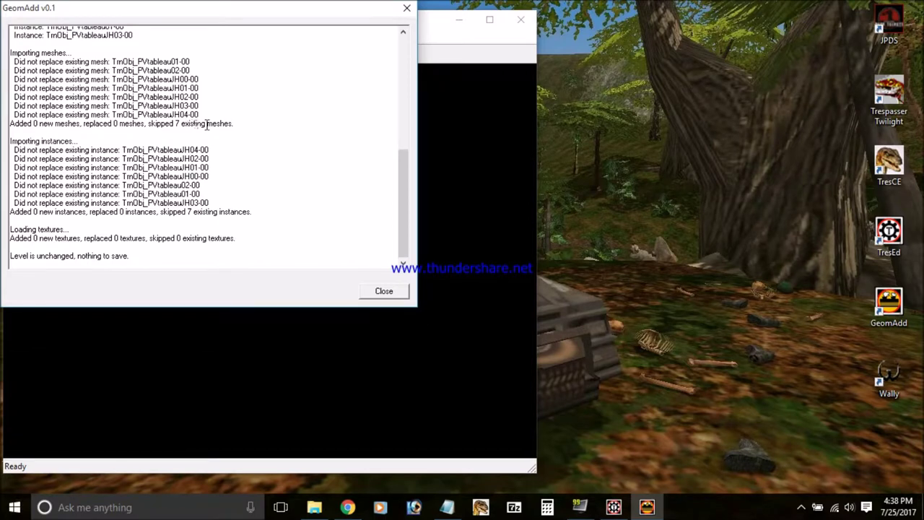
click(383, 290)
Step: Import TrnObj_PVtableau02-00.tpm into TutLev1.scn again with Replace existing meshes enabled, and agree to replace the existing textures
click(337, 210)
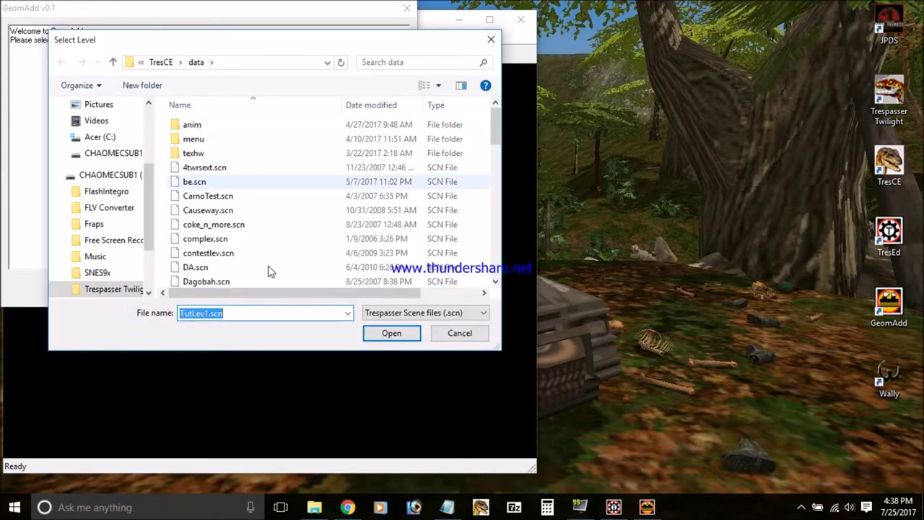
click(390, 334)
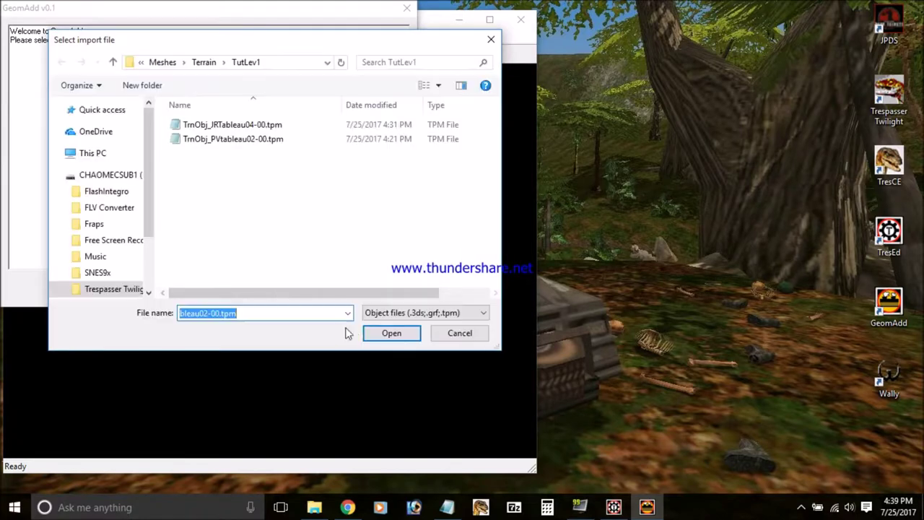
click(383, 333)
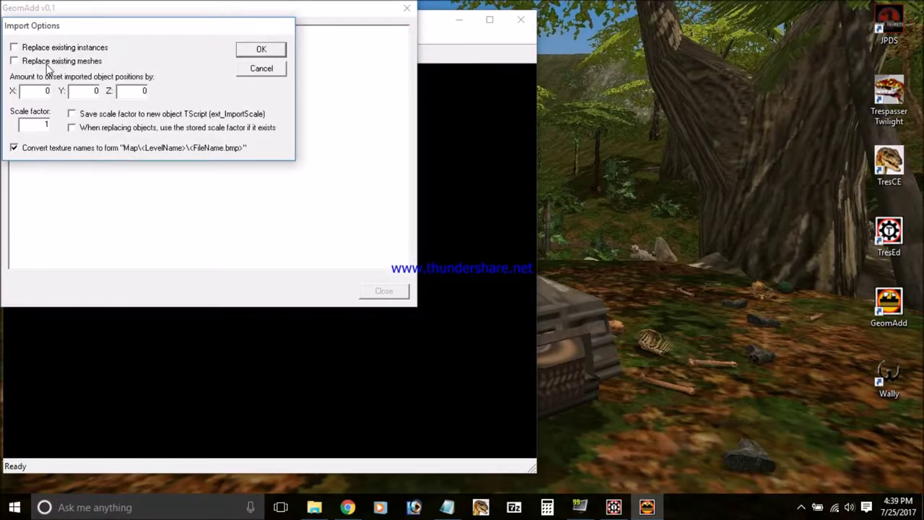
click(45, 64)
click(251, 52)
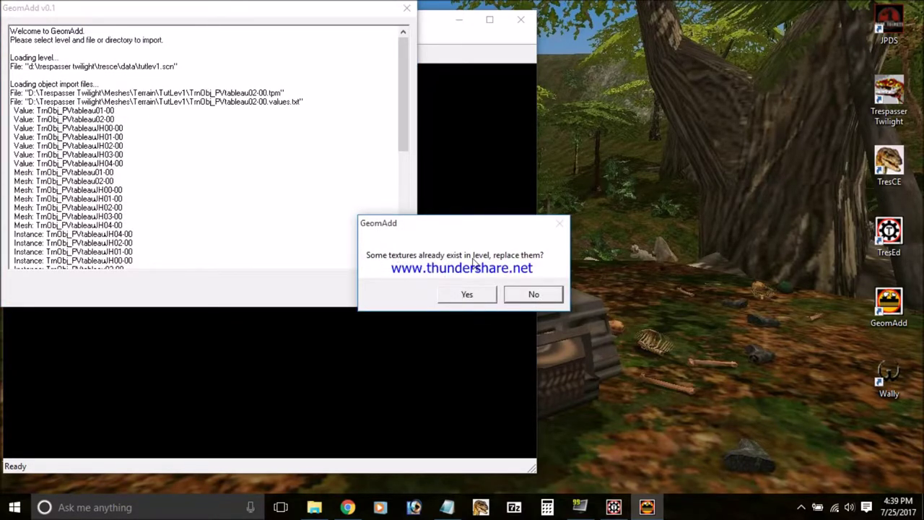
click(466, 293)
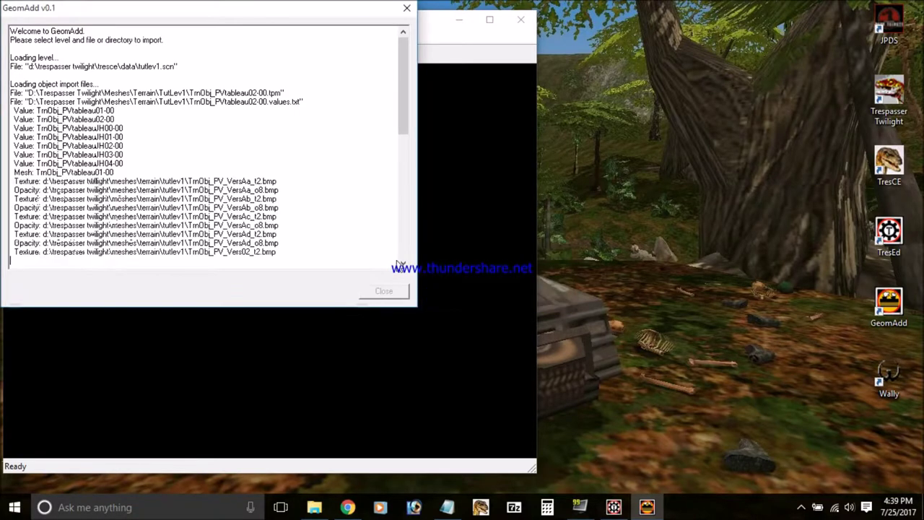
click(516, 309)
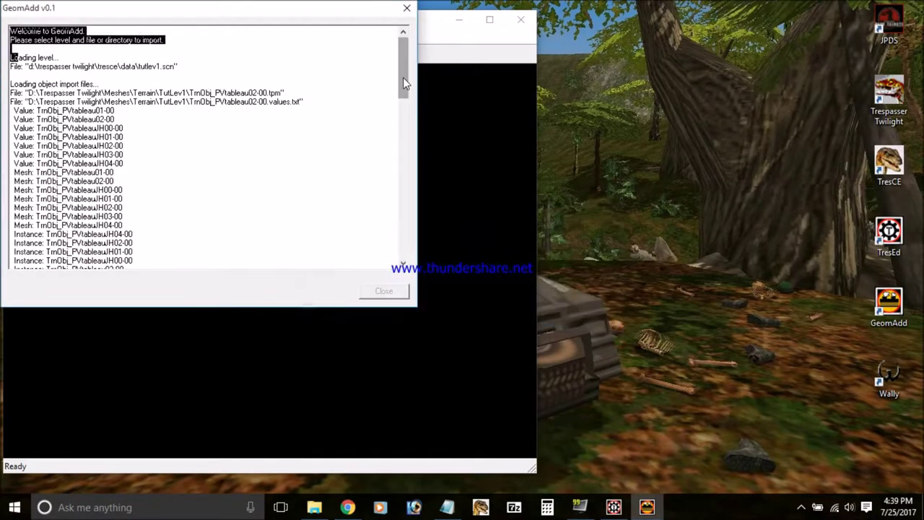
Step: Review the import log down to the level verification results, and close GeomAdd and TresEd
drag(404, 66, 380, 262)
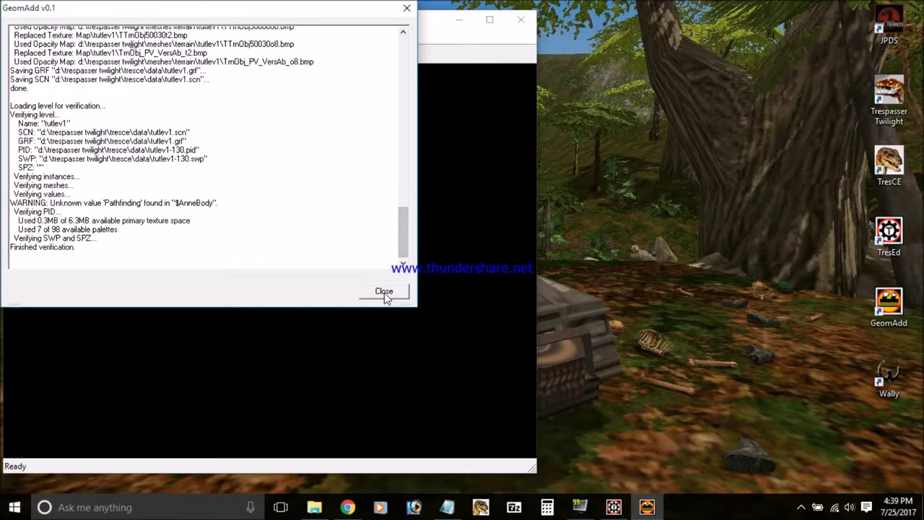
click(384, 293)
click(311, 342)
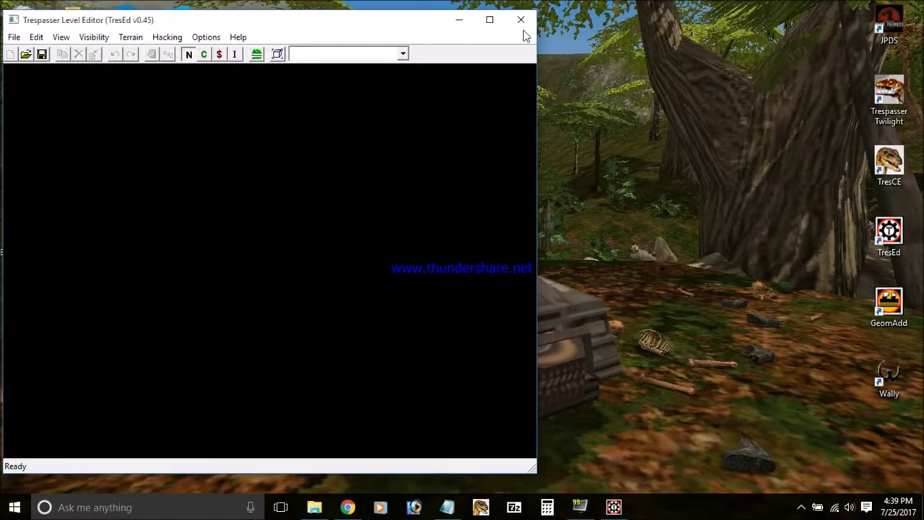
click(521, 23)
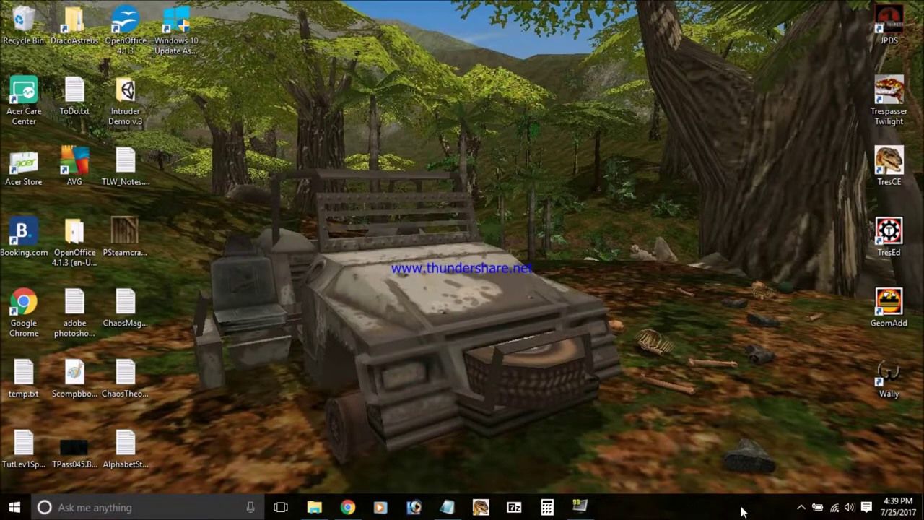
Step: Switch to Trespasser, load TutLev1.scn, and examine the re-imported terrain in the game
click(801, 508)
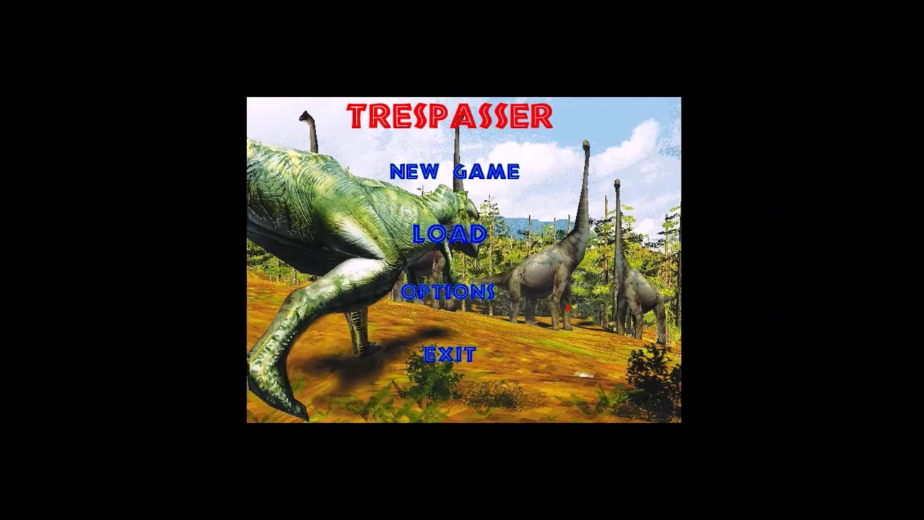
key(ctrl+l)
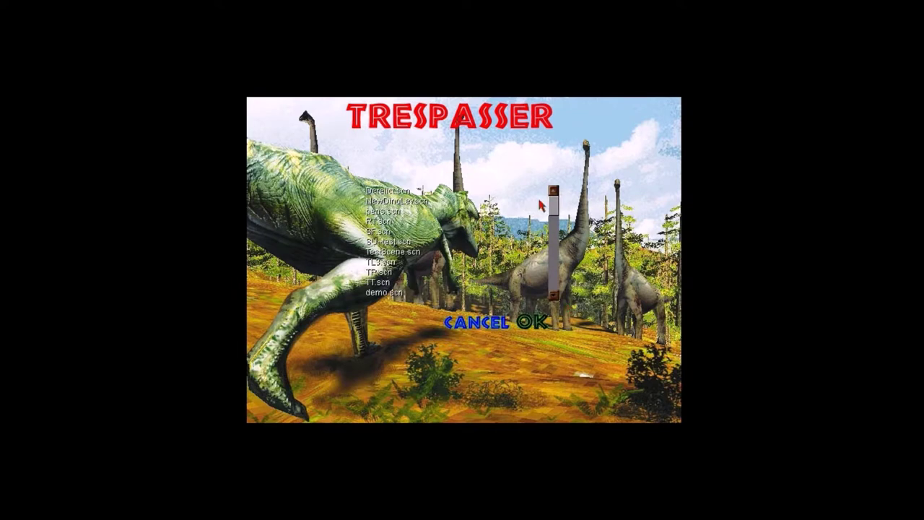
drag(552, 210, 555, 291)
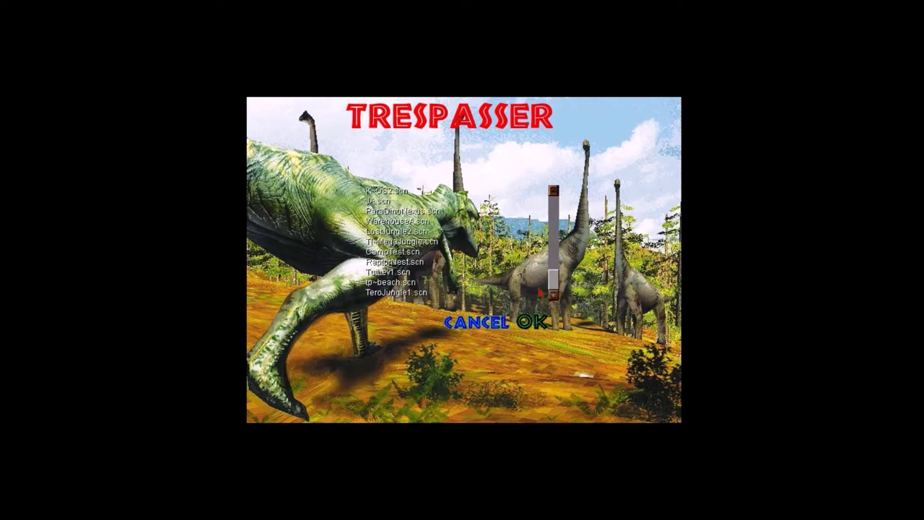
click(388, 274)
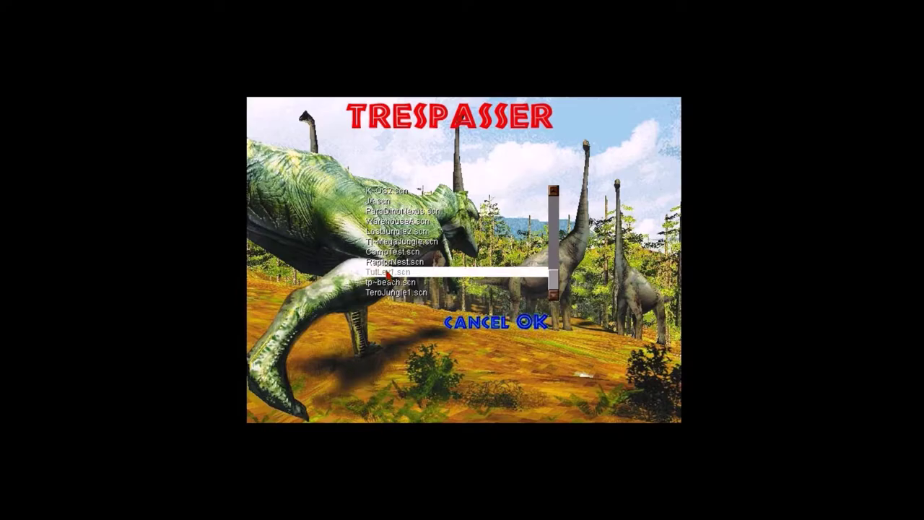
double_click(388, 273)
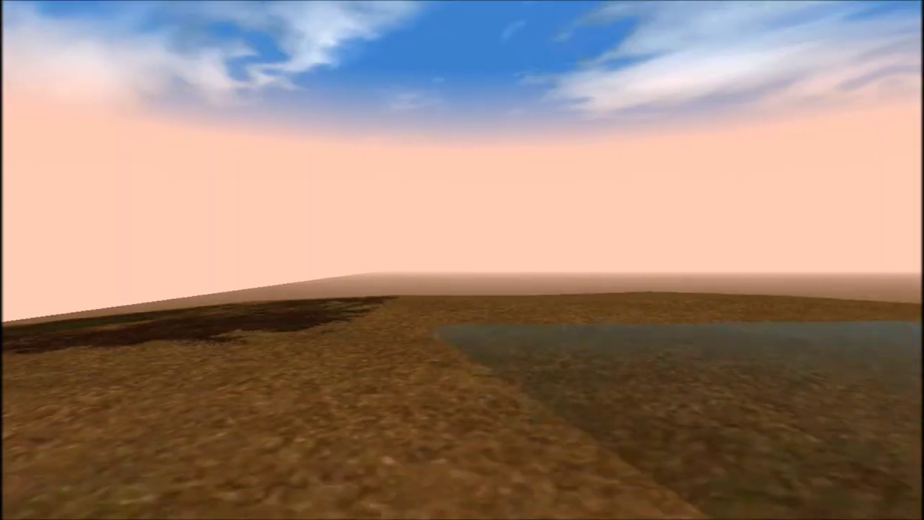
key(w)
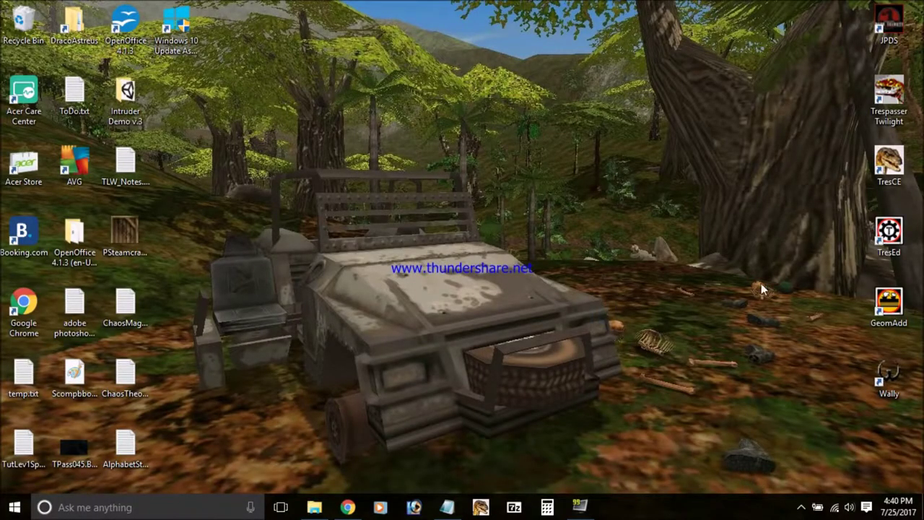
Step: Reopen TresEd and start a GeomAdd directory import with TutLev1.scn as the target level
click(898, 232)
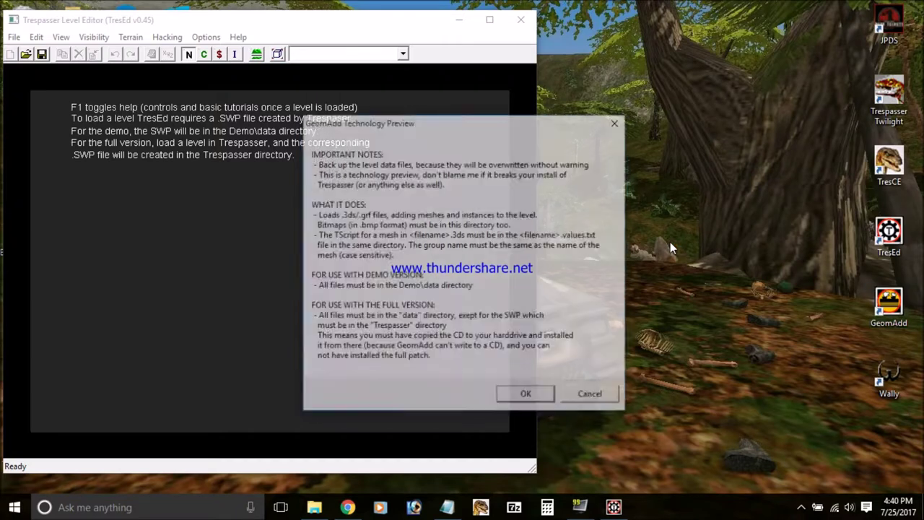
click(527, 395)
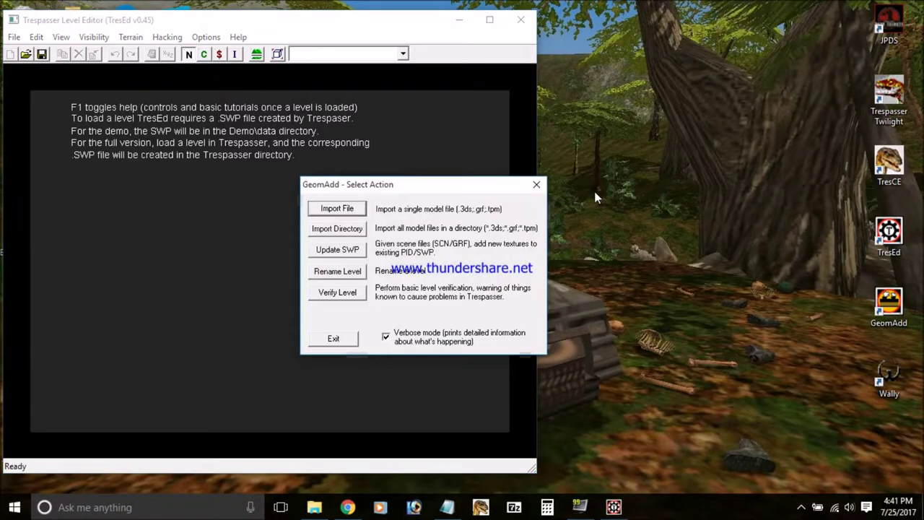
click(349, 233)
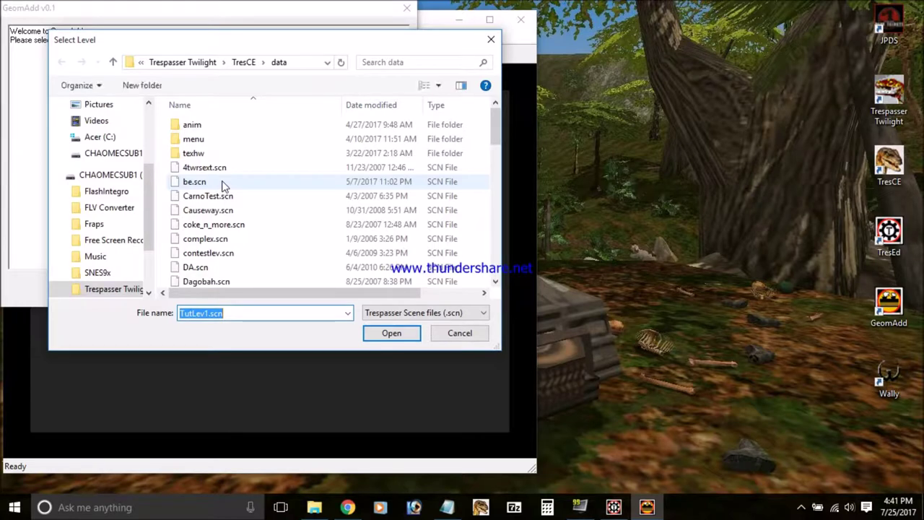
click(392, 333)
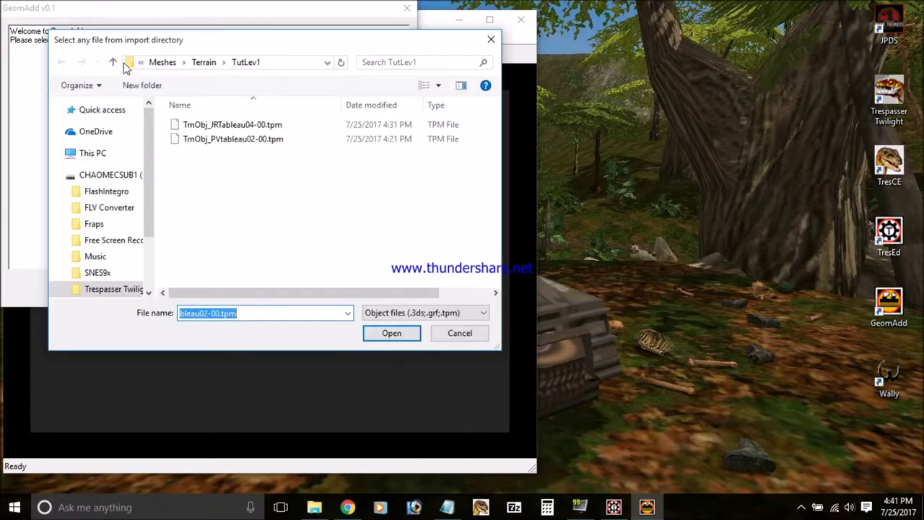
Step: Choose the Meshes\Environment\TutLev1 folder as the import directory by selecting TPVjhboulder00-00.tpm in it
click(115, 62)
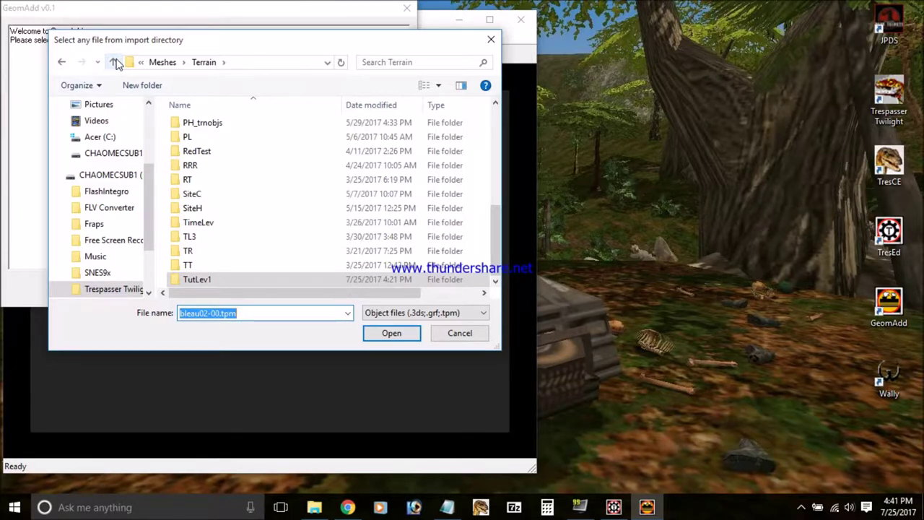
click(115, 62)
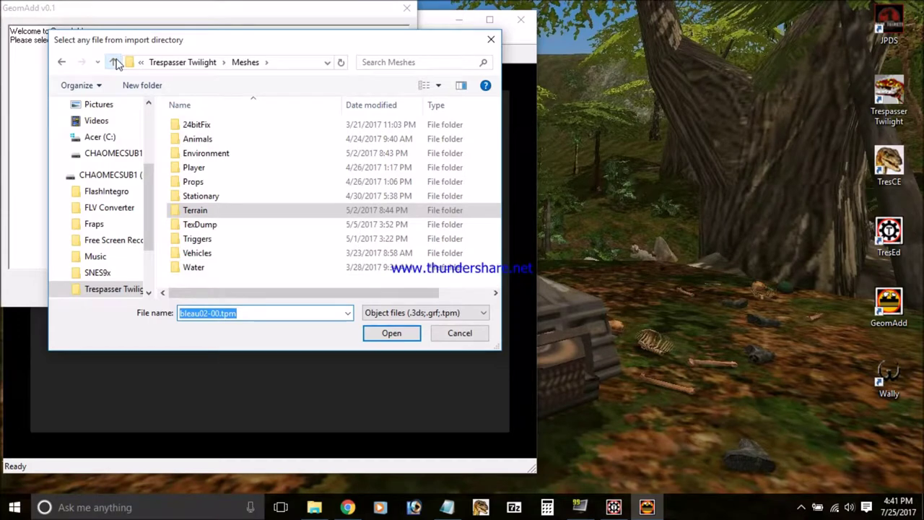
click(251, 157)
double_click(250, 157)
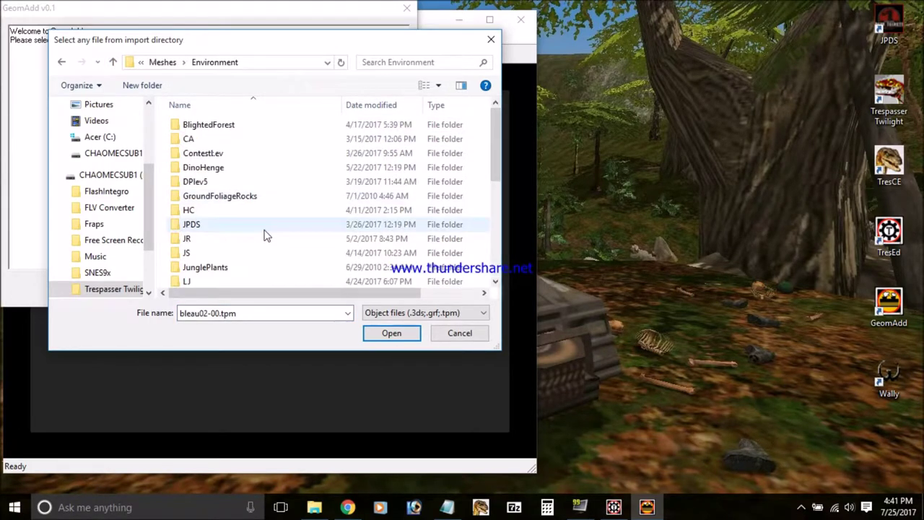
scroll(253, 249, down, 10)
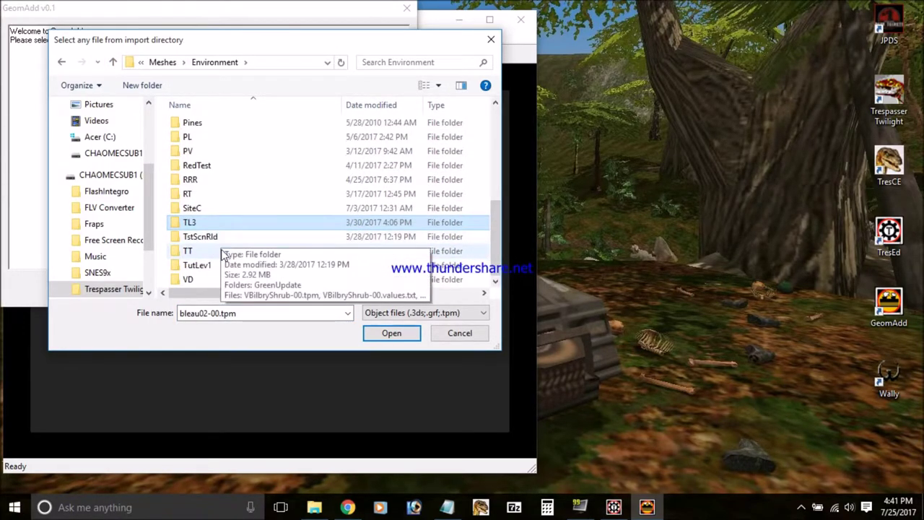
double_click(221, 265)
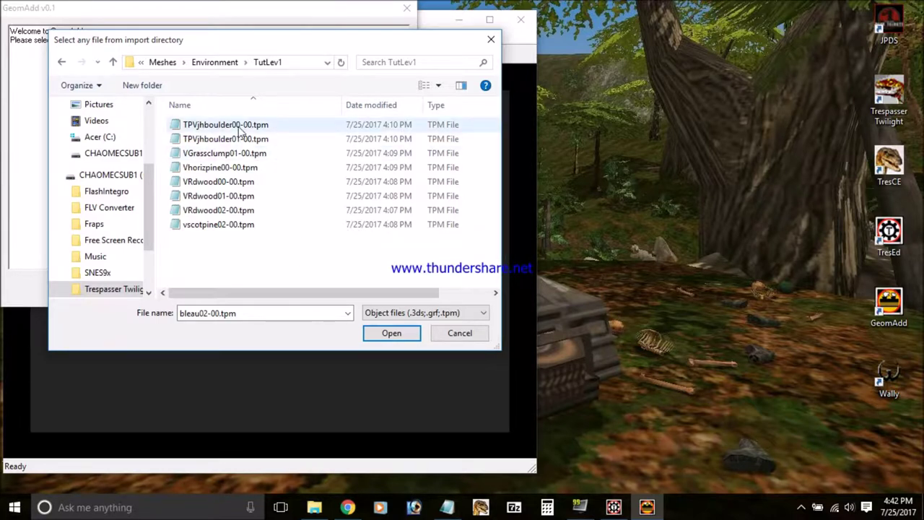
double_click(214, 128)
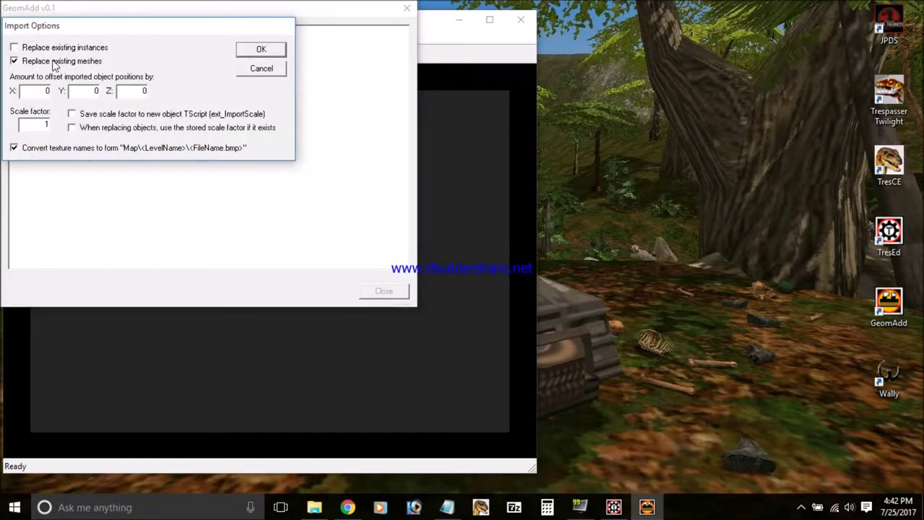
Step: Import the environment models with Replace existing meshes enabled, decline replacing the existing textures, and save the level
click(51, 63)
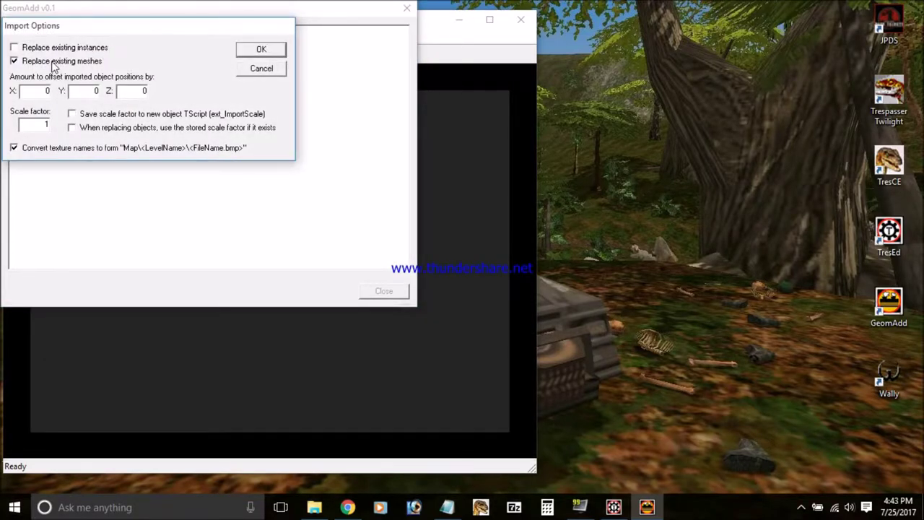
click(261, 51)
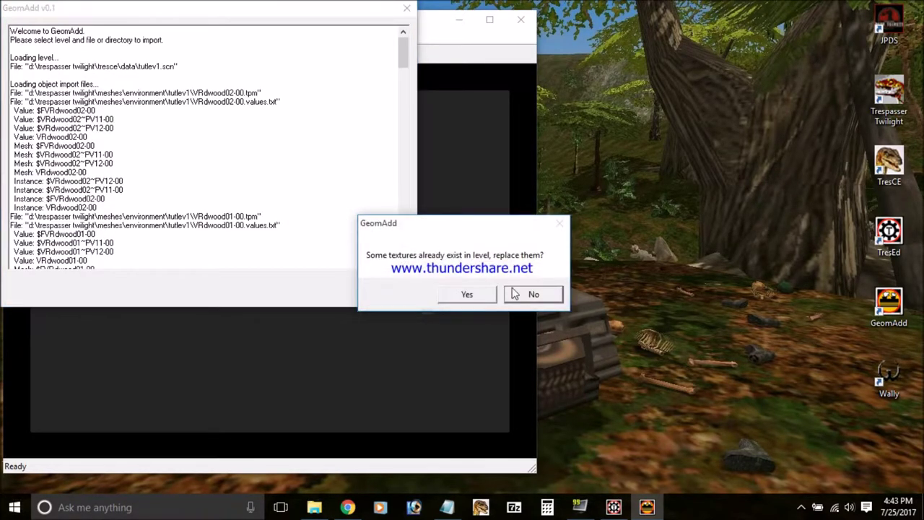
click(529, 293)
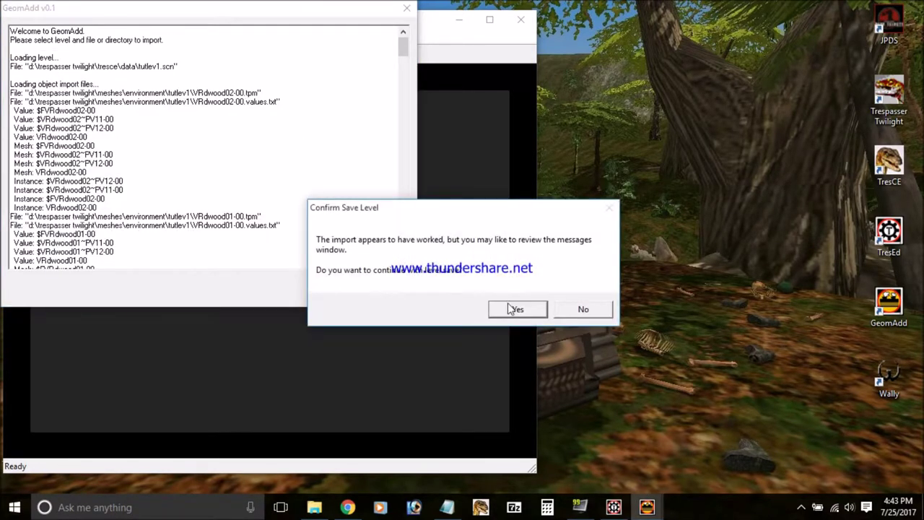
click(515, 309)
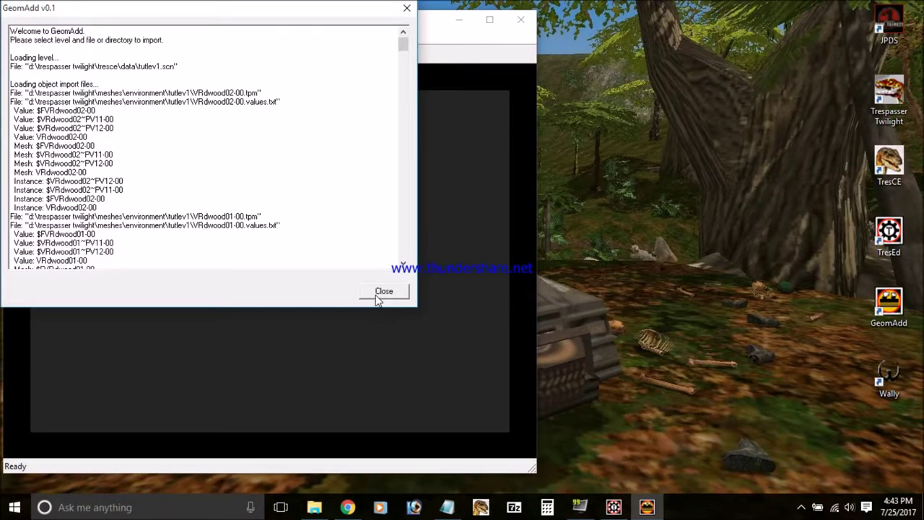
click(376, 295)
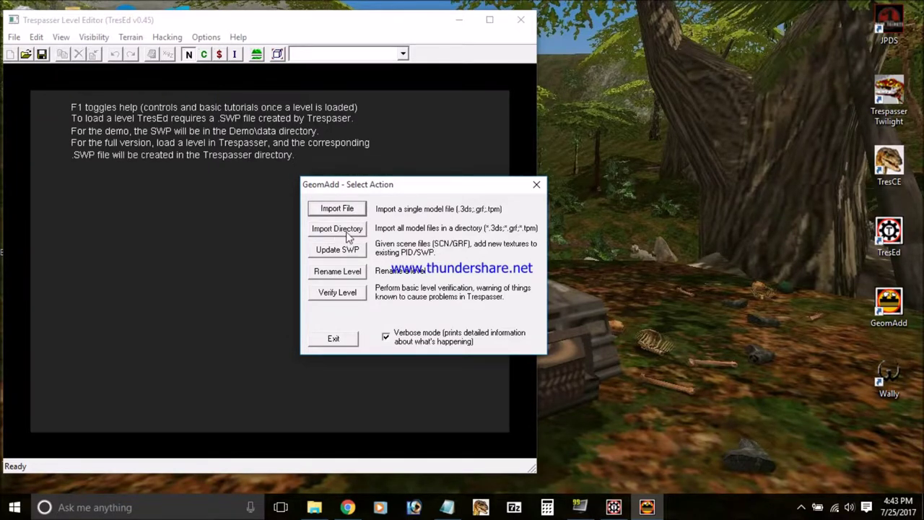
Step: Start another directory import with TutLev1.scn as the target level
click(337, 229)
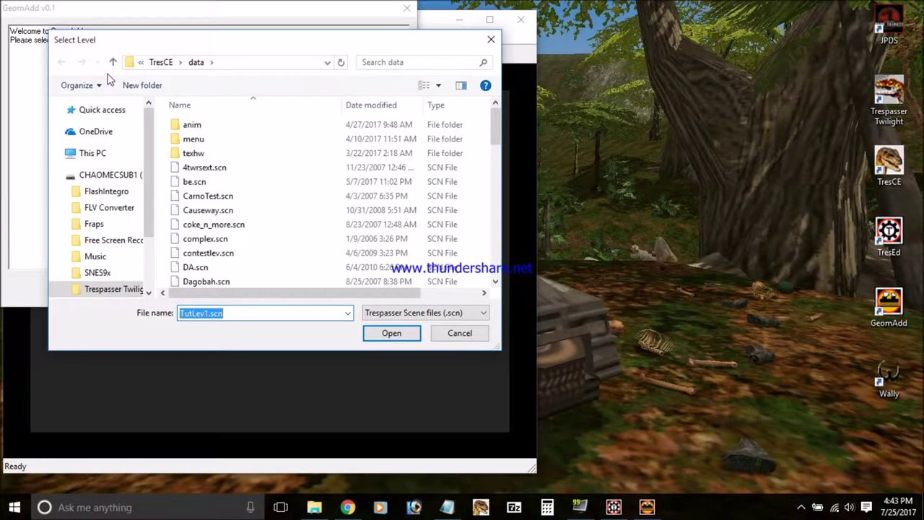
click(113, 63)
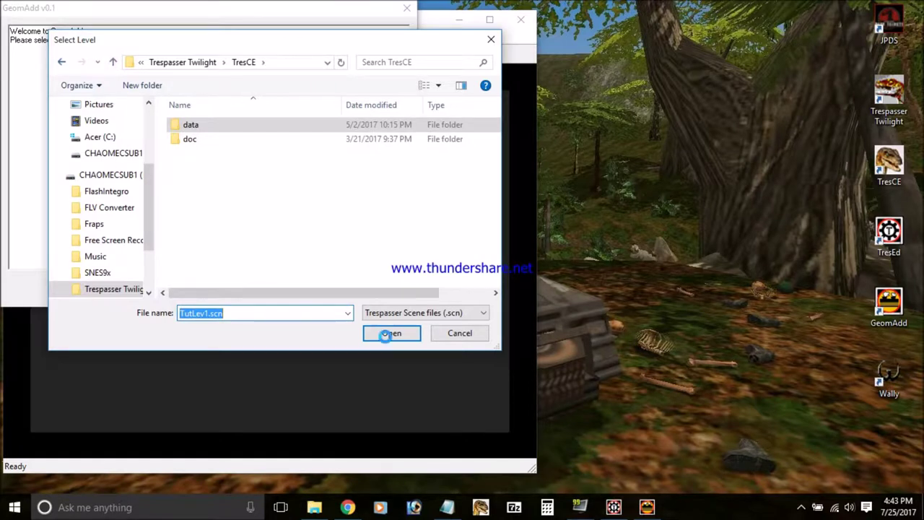
click(390, 334)
click(392, 332)
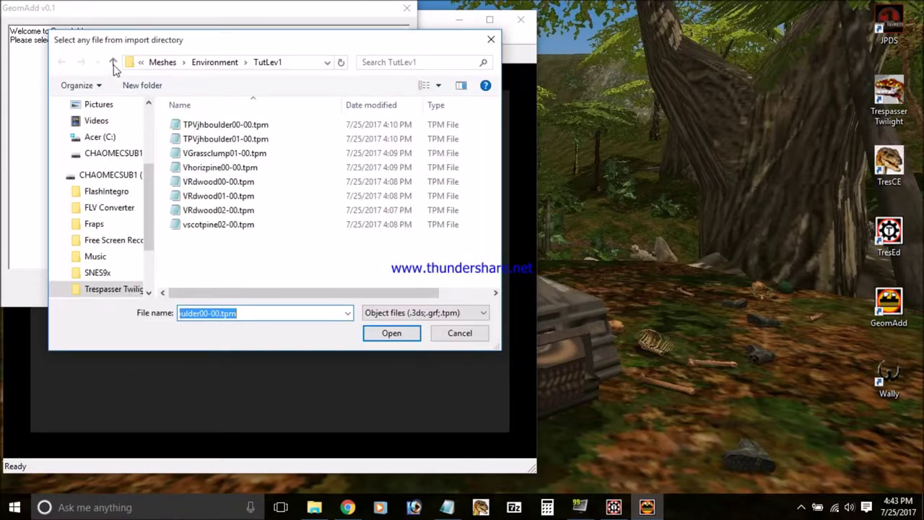
Step: Choose the Meshes\Props\TutLev1 folder as the import directory by selecting PblFuelBarrel01-00.tpm in it
click(115, 62)
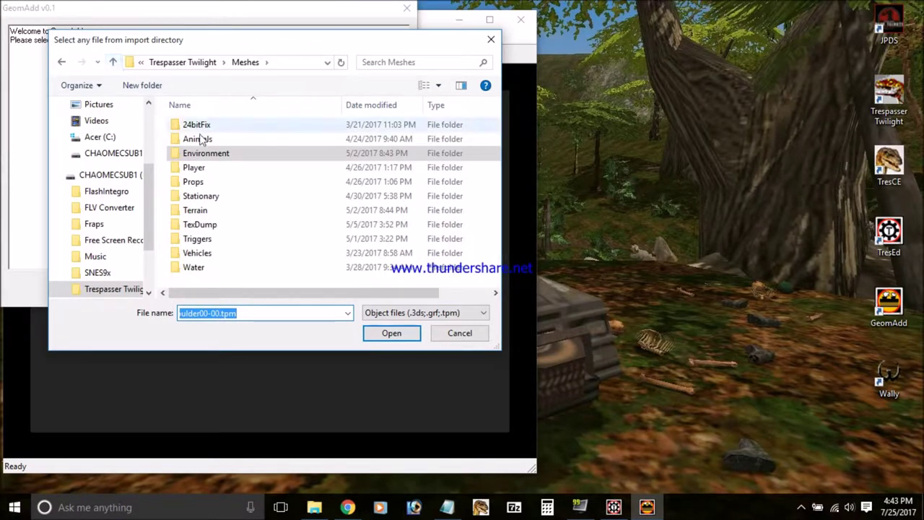
double_click(209, 185)
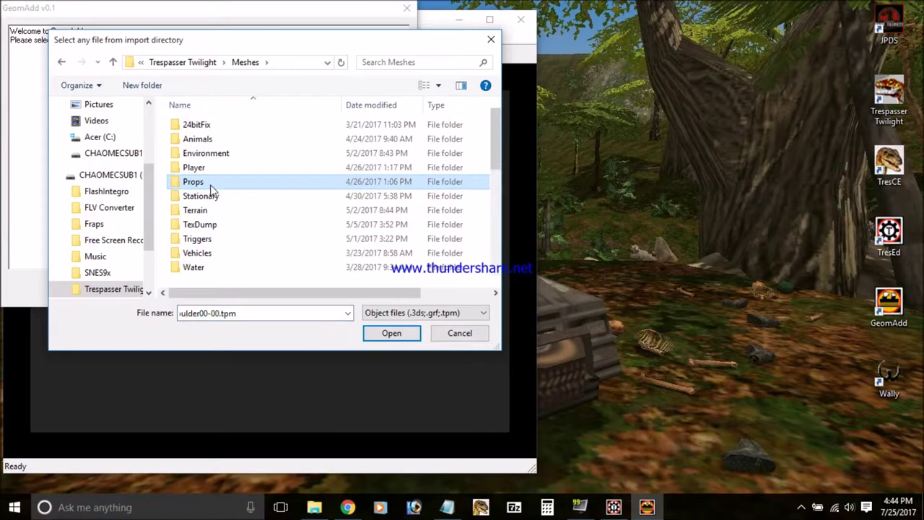
scroll(269, 273, down, 5)
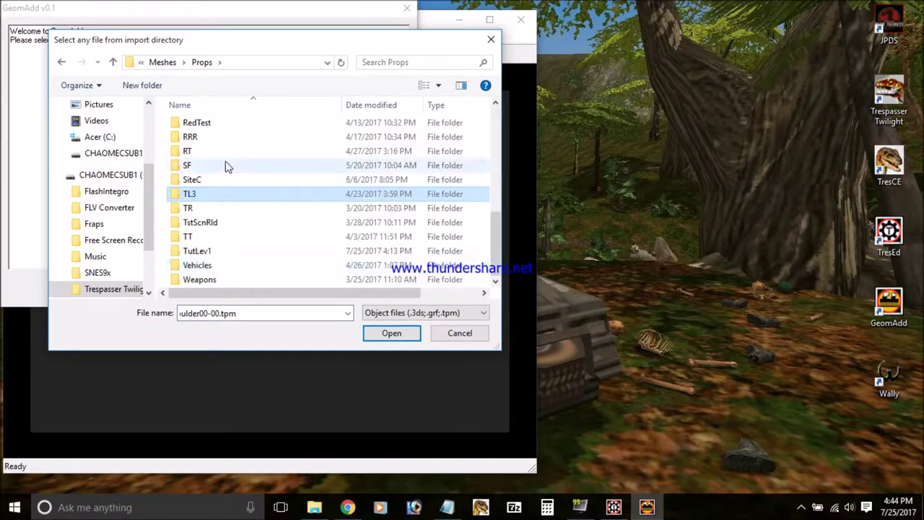
double_click(213, 250)
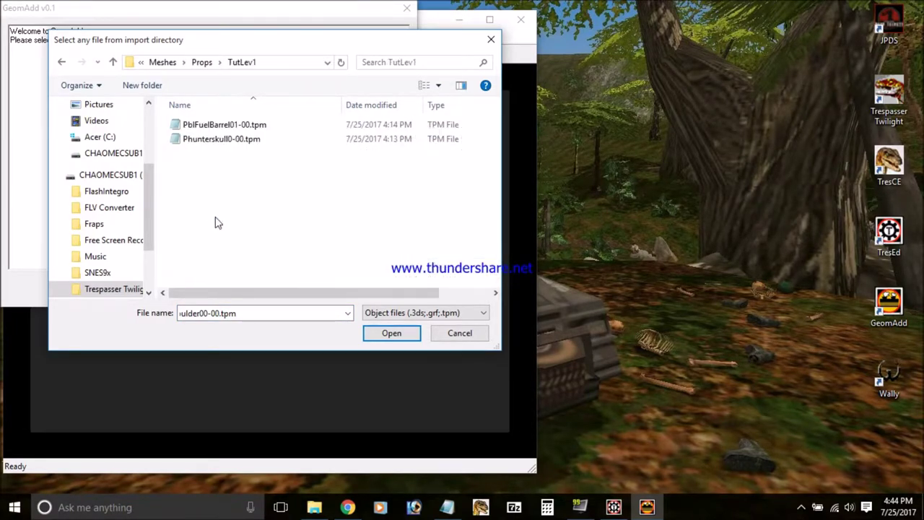
double_click(235, 126)
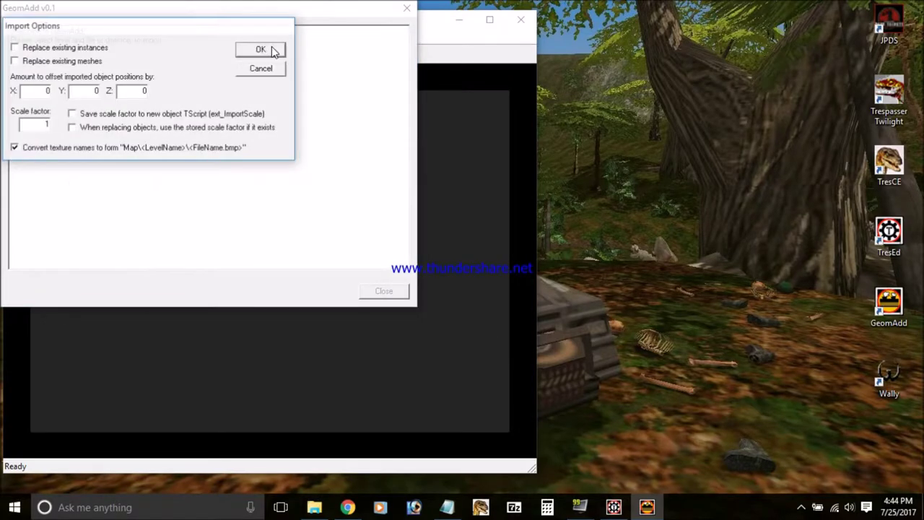
Step: Import the prop models with the default import options, agree to replace the existing textures, and save the level
click(283, 46)
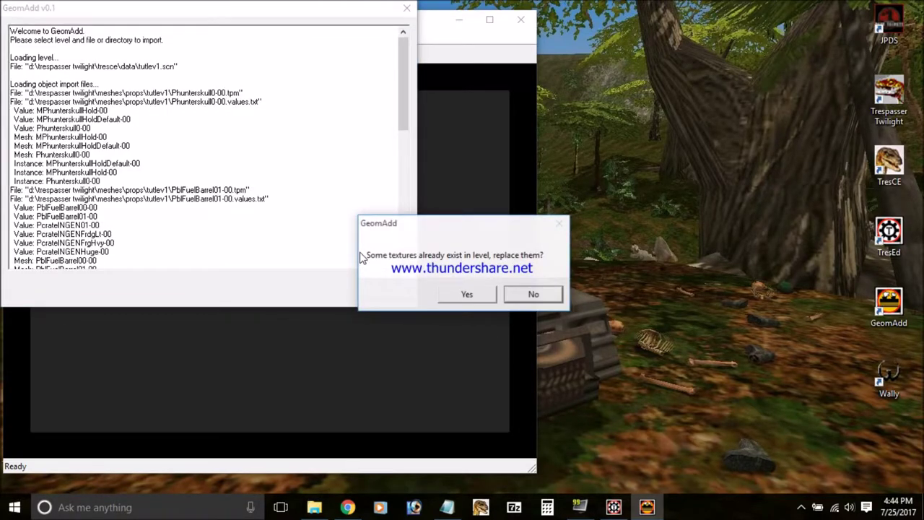
click(467, 294)
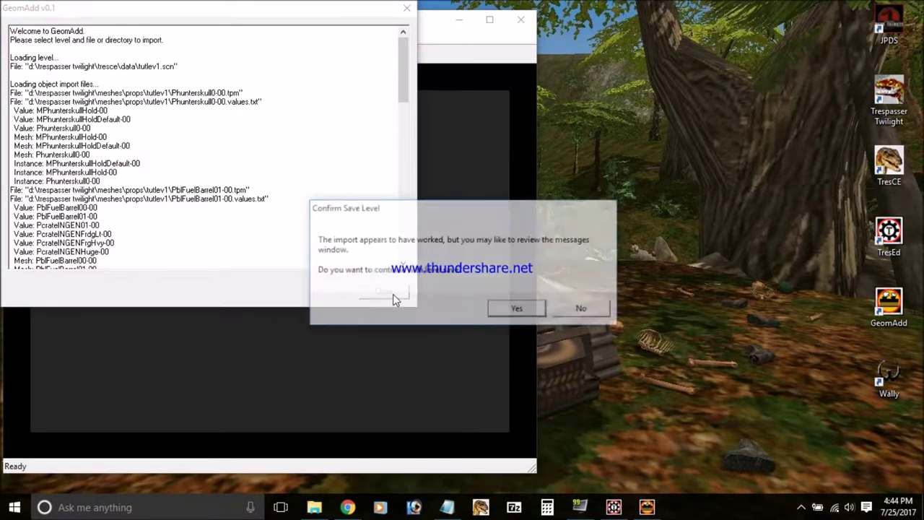
key(Return)
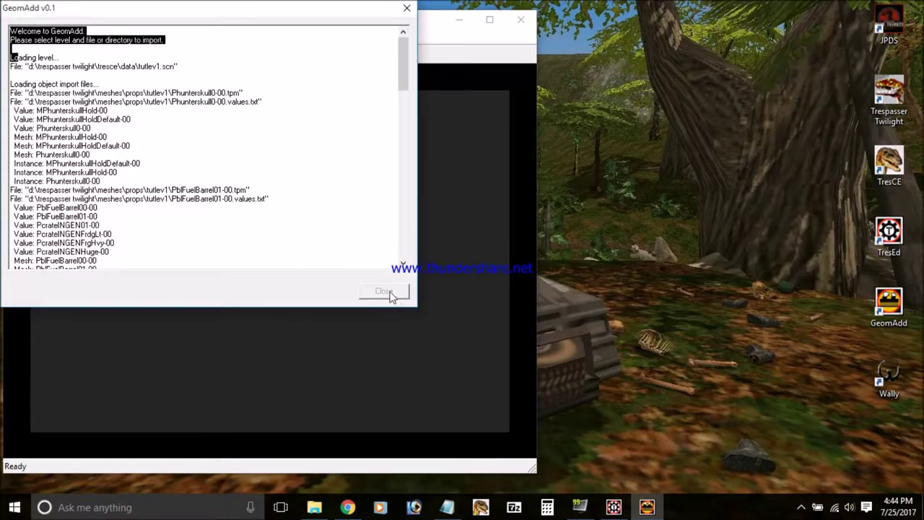
Step: Close the finished prop import and begin a directory import with TutLev1.scn as the target level
click(384, 291)
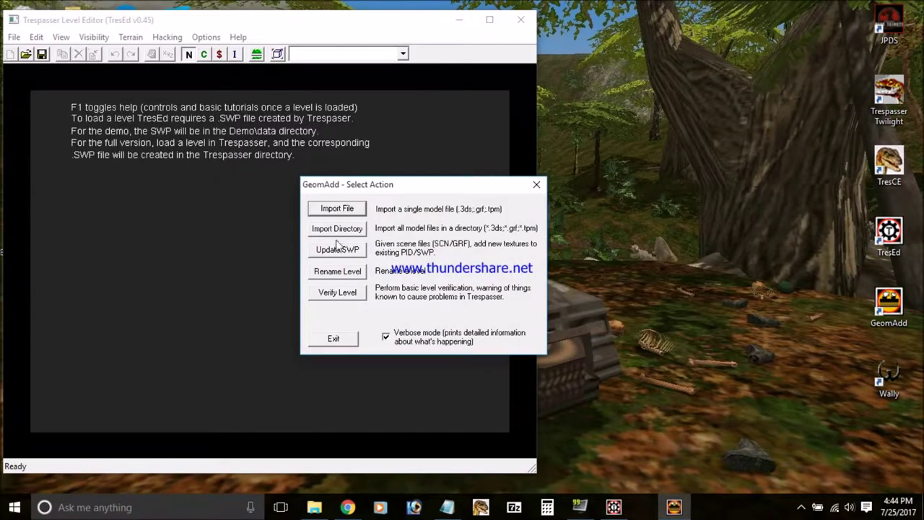
click(339, 229)
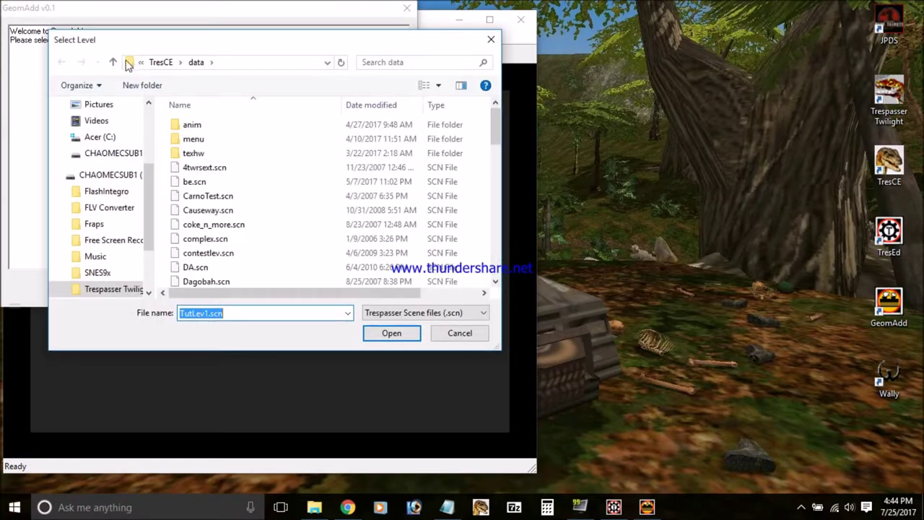
click(401, 339)
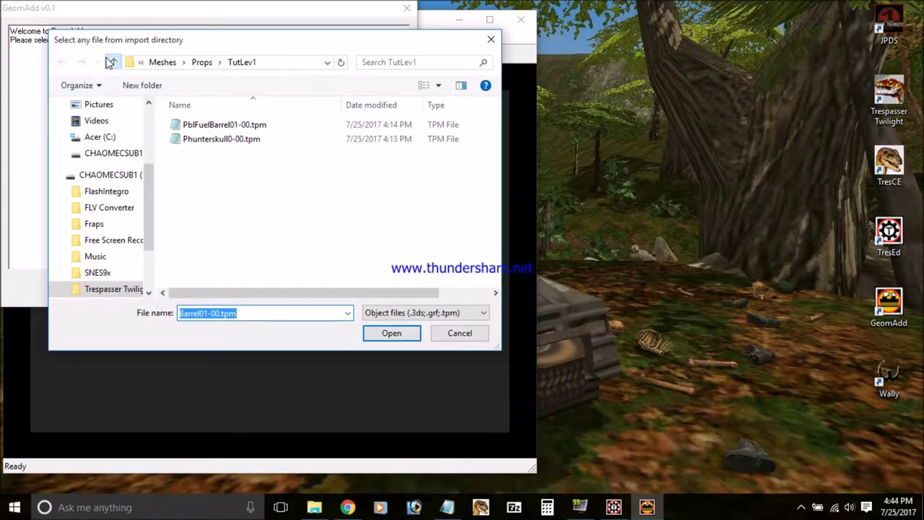
Step: Choose the Meshes\Props\Weapons\TutLev1 folder as the import directory by selecting PS&W686-00.tpm in it
click(112, 62)
scroll(237, 195, down, 1)
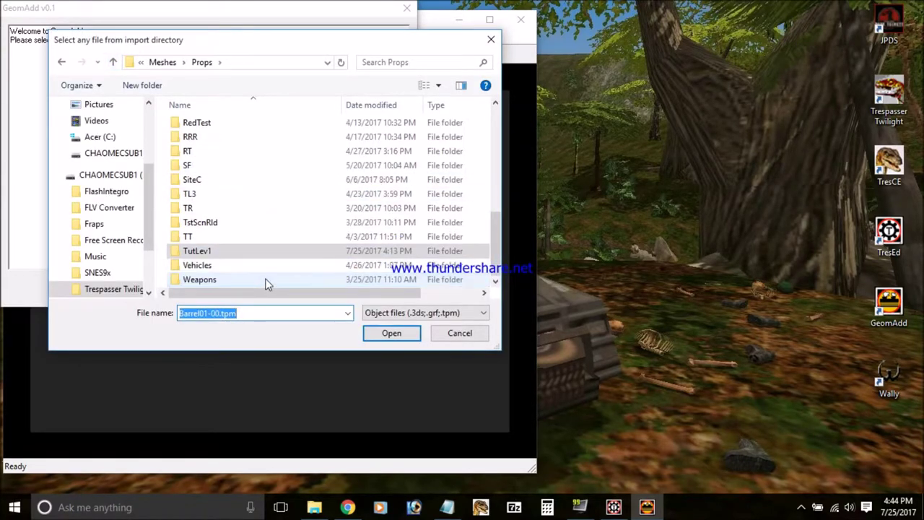
click(223, 281)
key(Return)
click(217, 215)
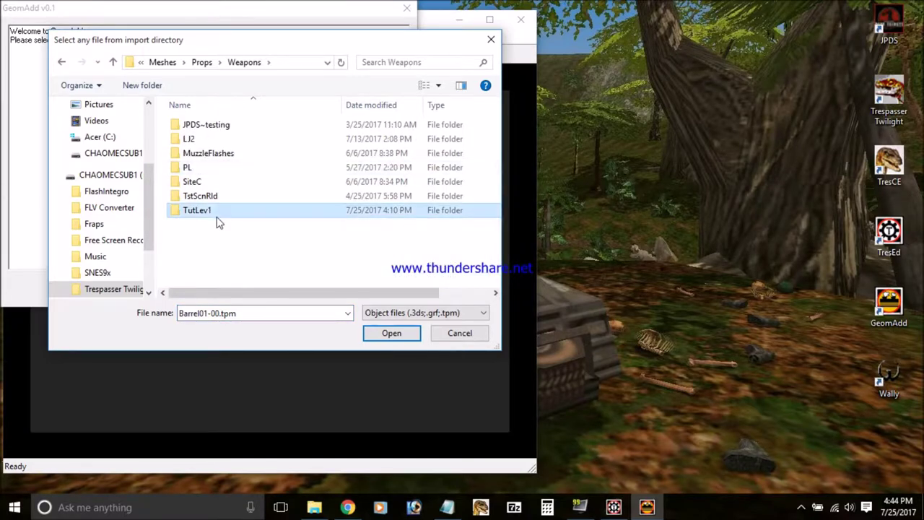
key(Return)
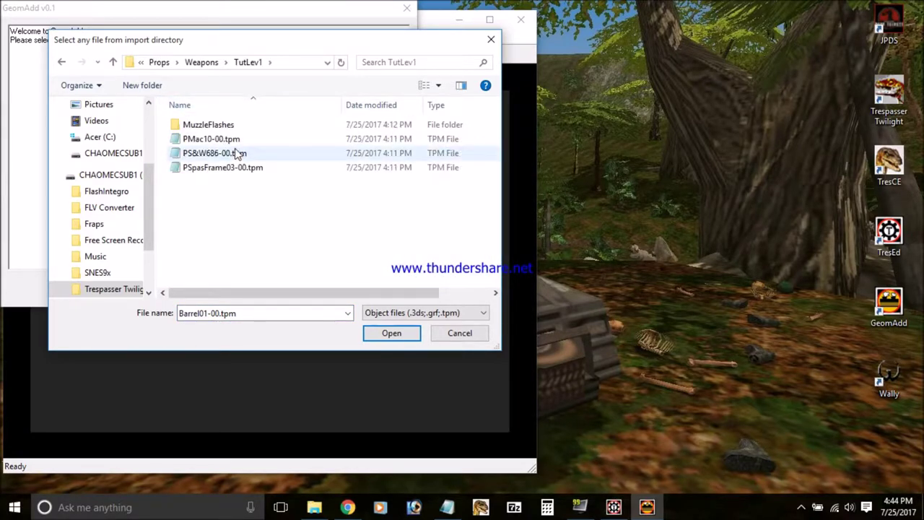
double_click(237, 153)
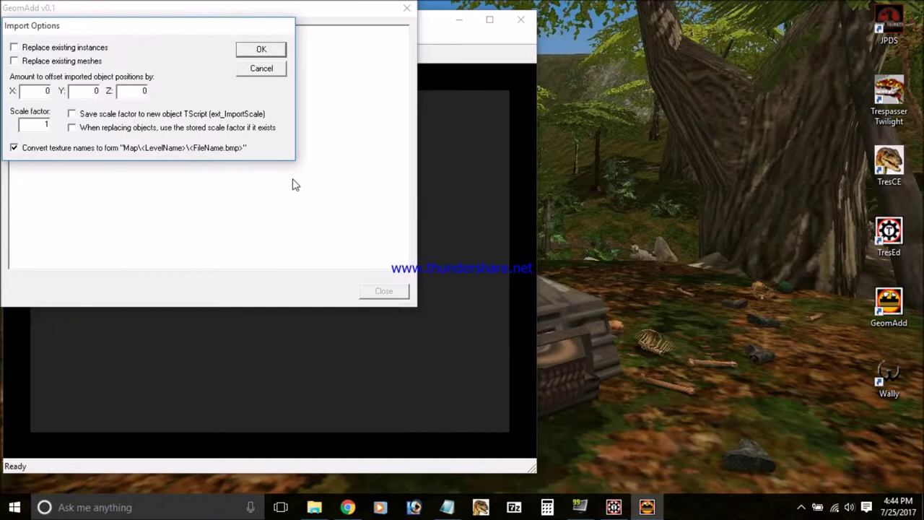
Step: Import the weapon models with the default import options, save the level, and exit GeomAdd
click(260, 48)
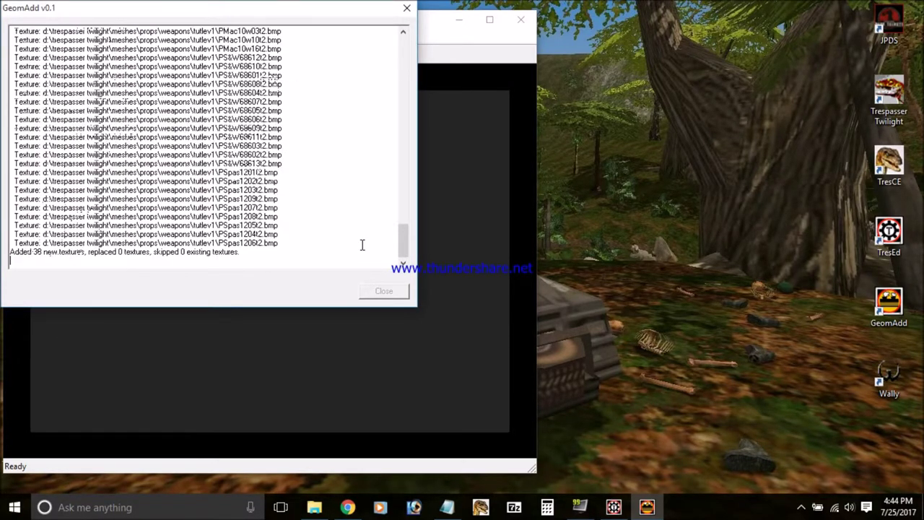
click(497, 308)
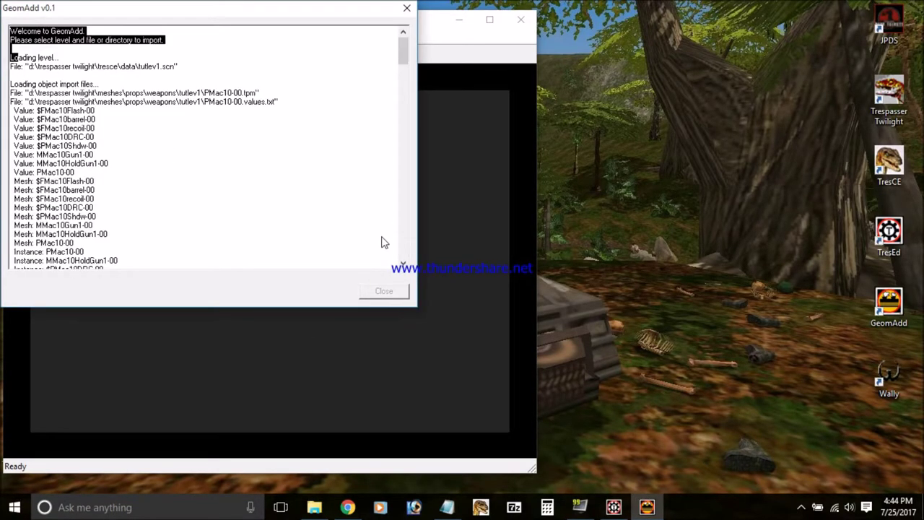
click(394, 295)
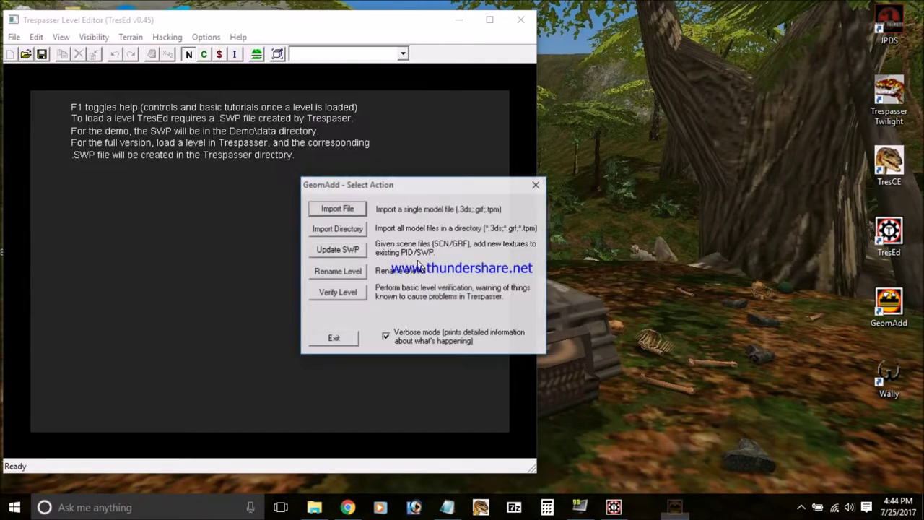
click(337, 340)
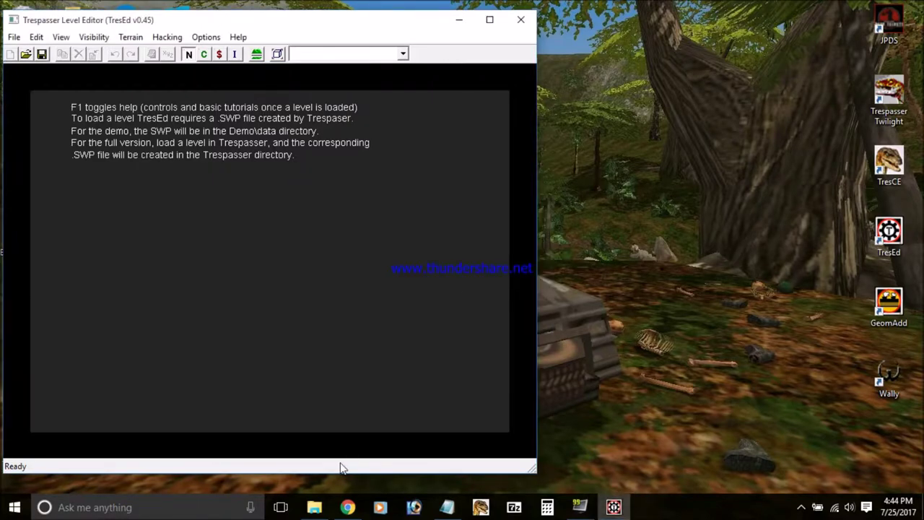
Step: Switch to File Explorer and open the Effects folder inside Trespasser Twilight\Tres Texture Archive
click(314, 508)
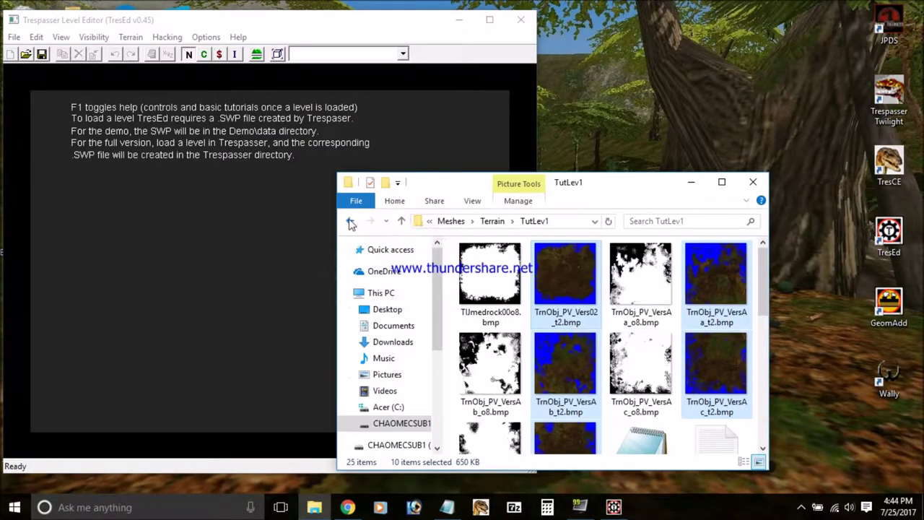
click(350, 222)
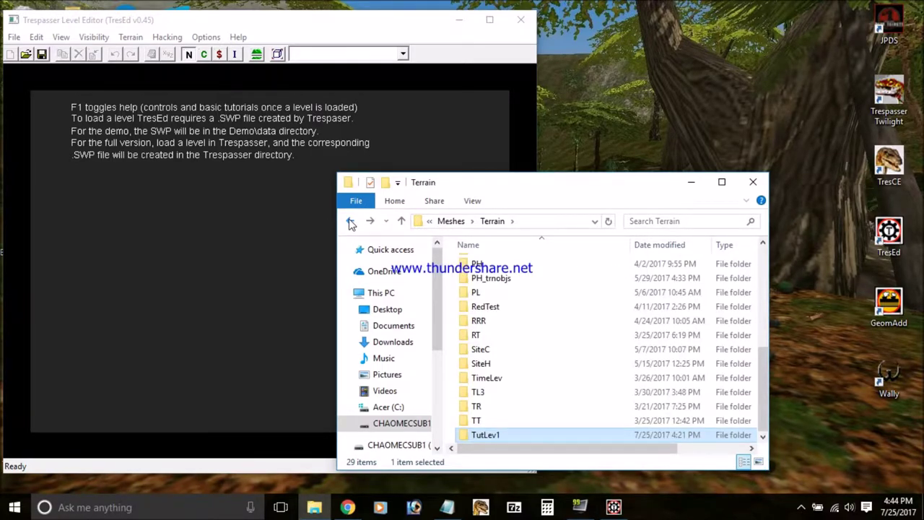
click(350, 223)
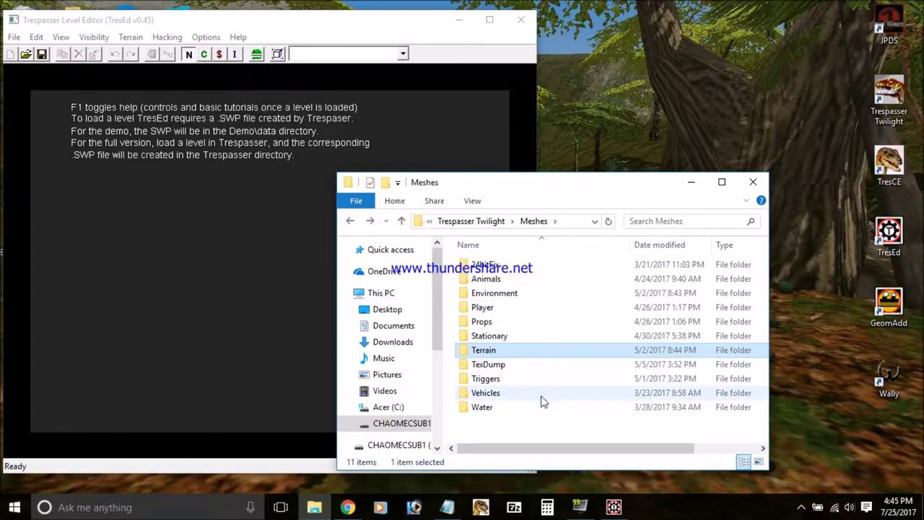
click(352, 222)
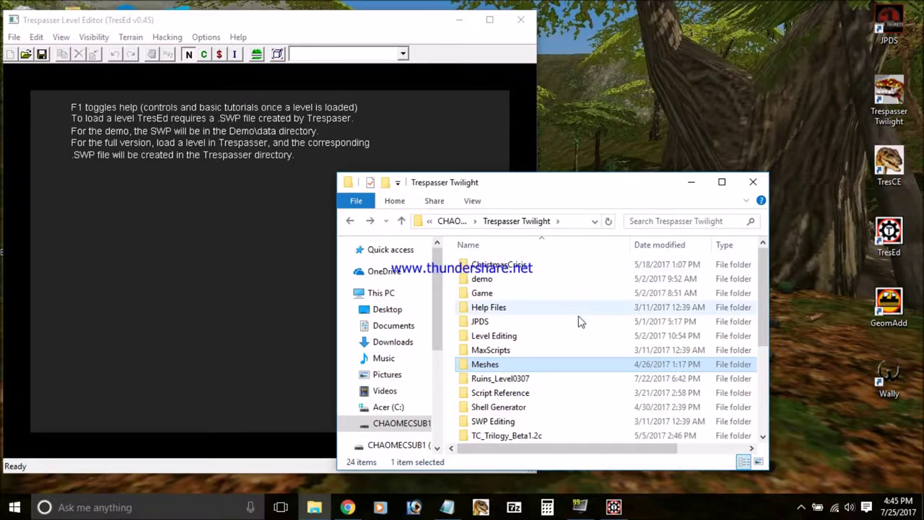
scroll(671, 350, down, 3)
scroll(671, 350, down, 1)
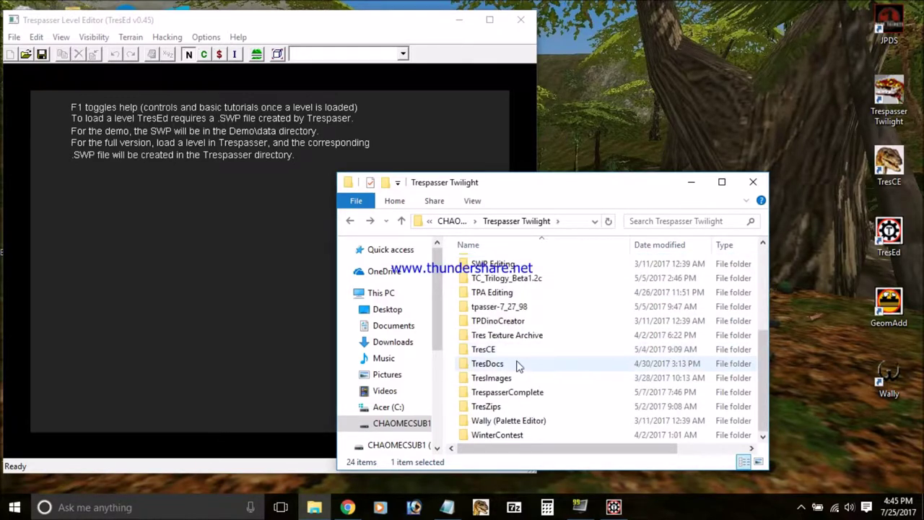
click(461, 334)
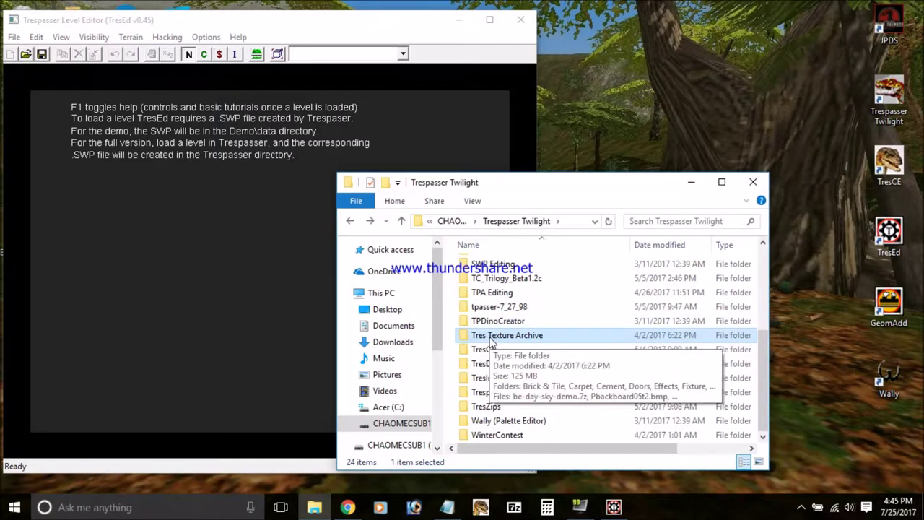
double_click(491, 337)
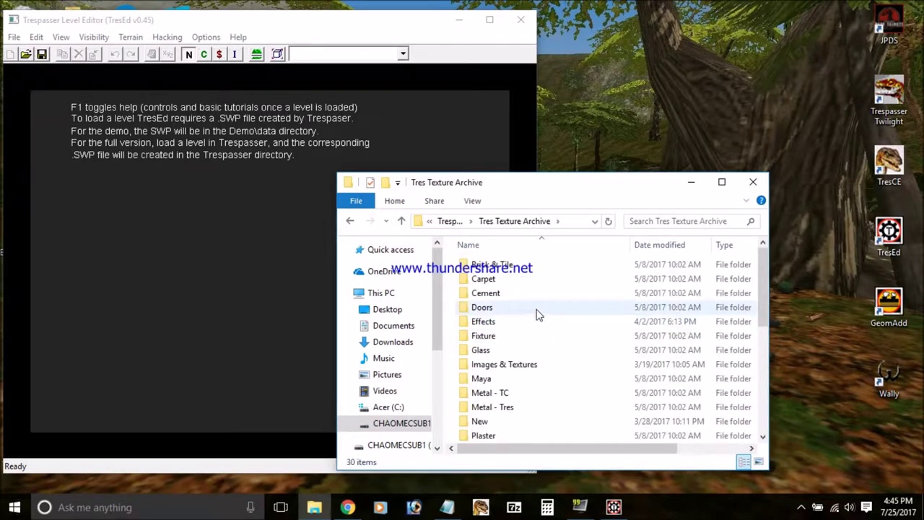
double_click(482, 325)
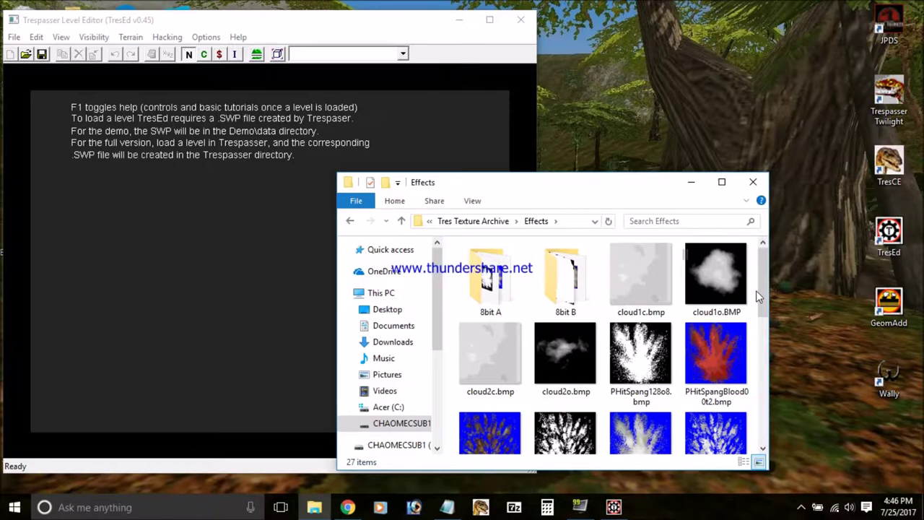
Step: Look through the effect textures in the Effects folder, including the hit spang and PMF muzzle flash bitmaps
scroll(751, 309, down, 3)
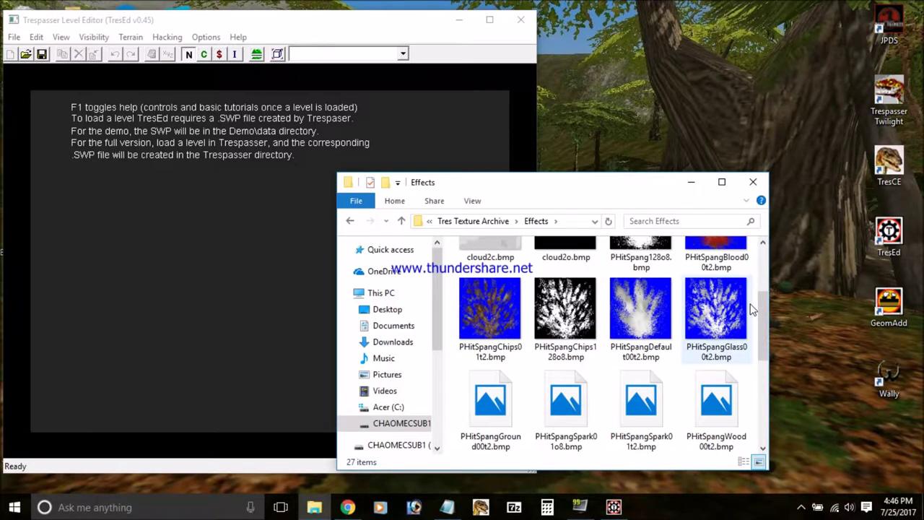
scroll(722, 289, up, 3)
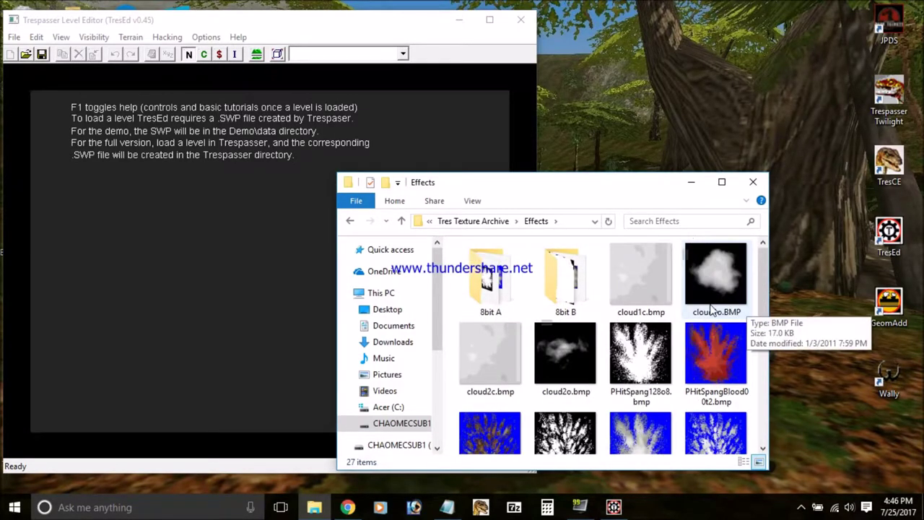
scroll(706, 309, down, 5)
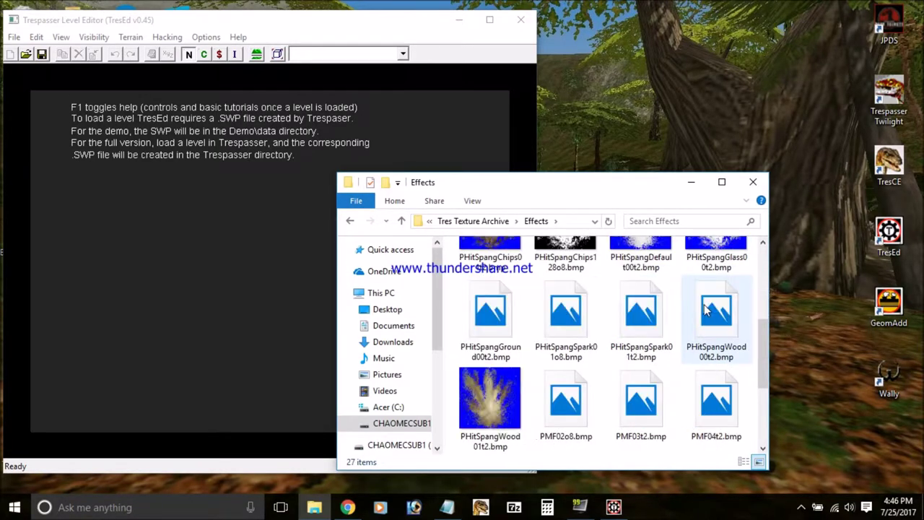
scroll(704, 308, down, 2)
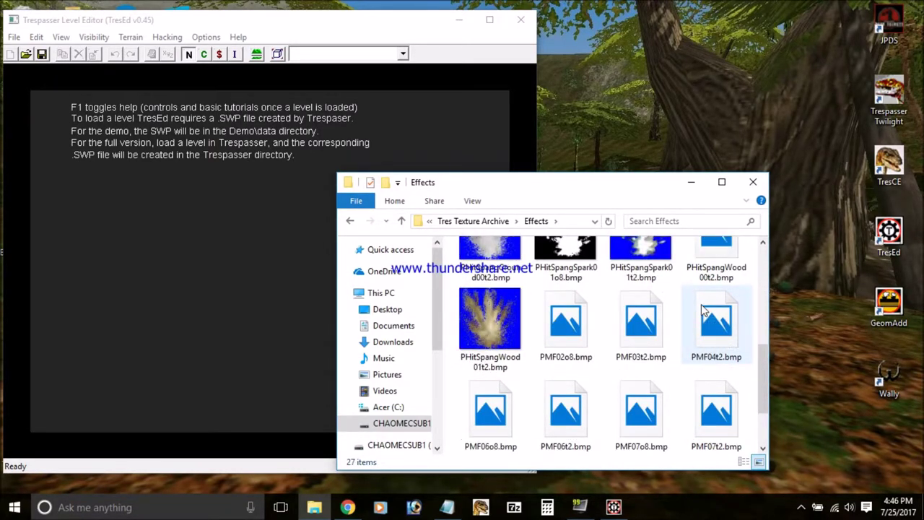
scroll(702, 308, up, 5)
scroll(697, 309, down, 7)
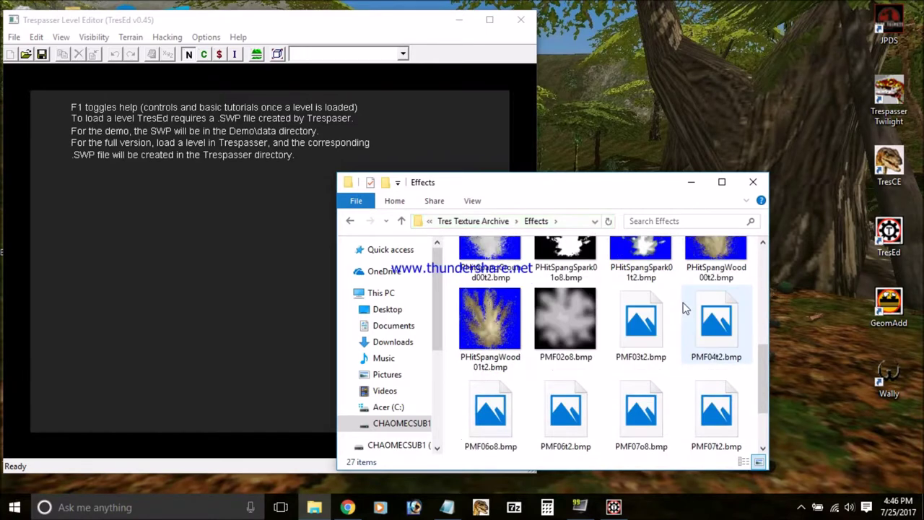
scroll(685, 308, up, 3)
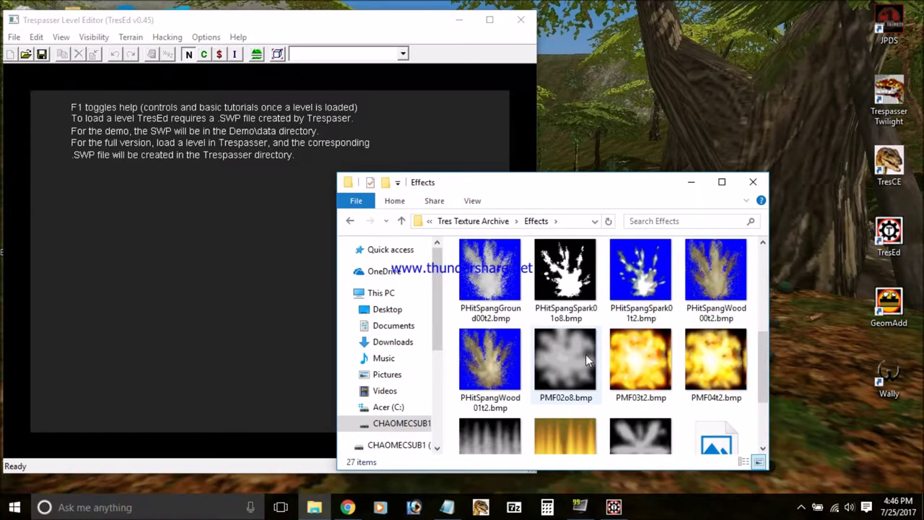
Step: Try to cut the textures PMF02o8.bmp through PMF09-256o8.bmp and paste them within the Effects folder
click(585, 354)
scroll(585, 355, down, 3)
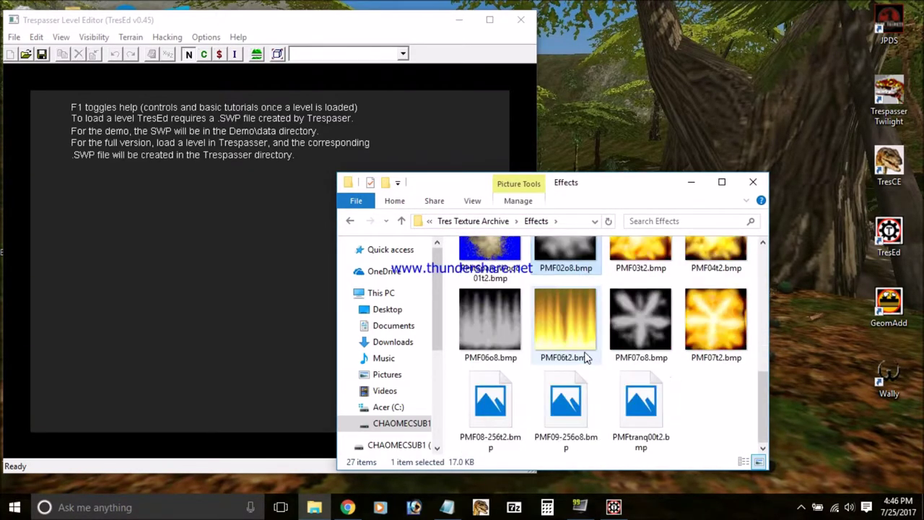
shift+click(563, 411)
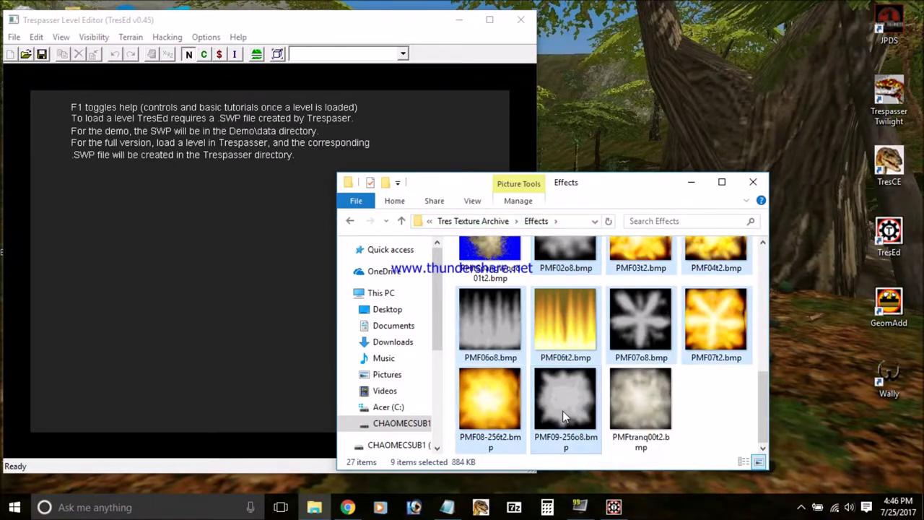
scroll(643, 380, up, 2)
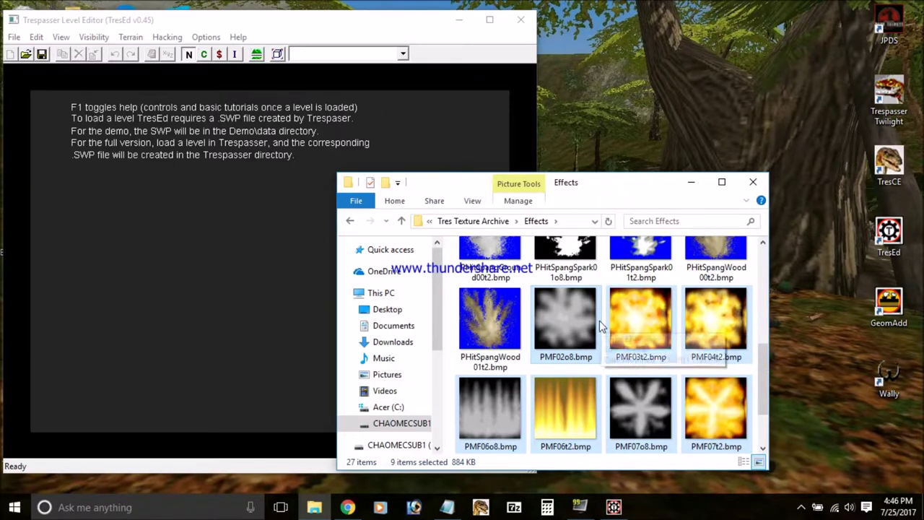
key(ctrl+x)
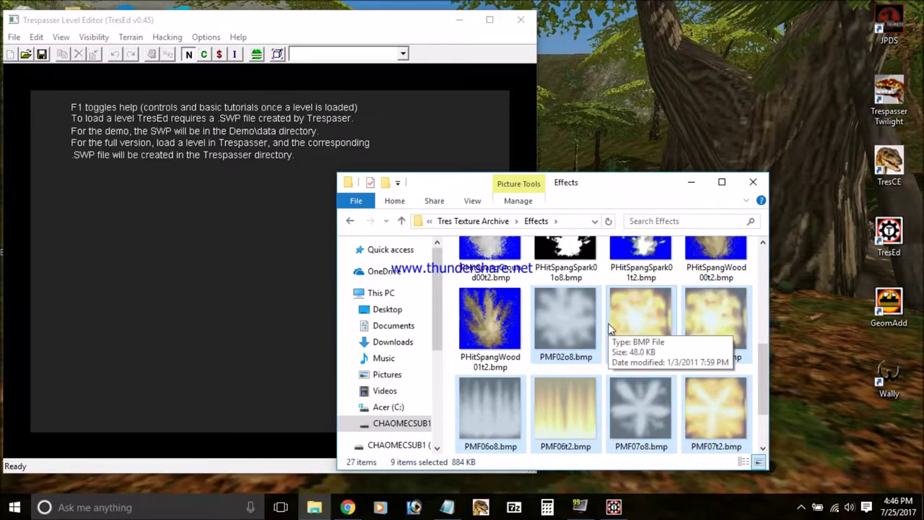
key(ctrl+v)
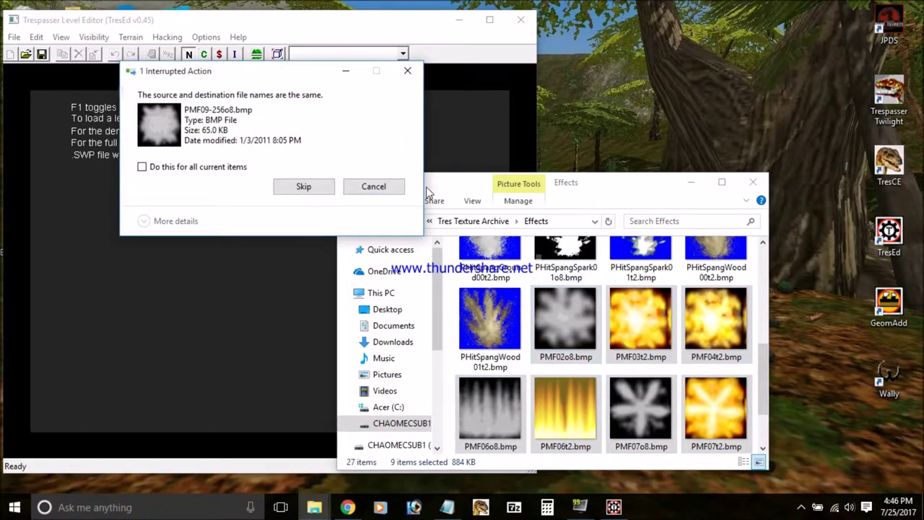
click(374, 187)
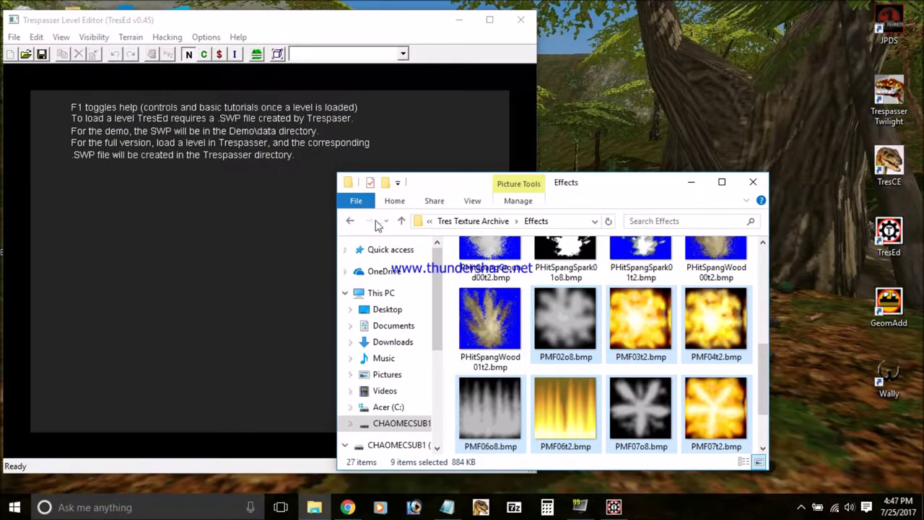
Step: Navigate from the Effects texture folder to Trespasser Twilight\Meshes\Props\Weapons
click(348, 223)
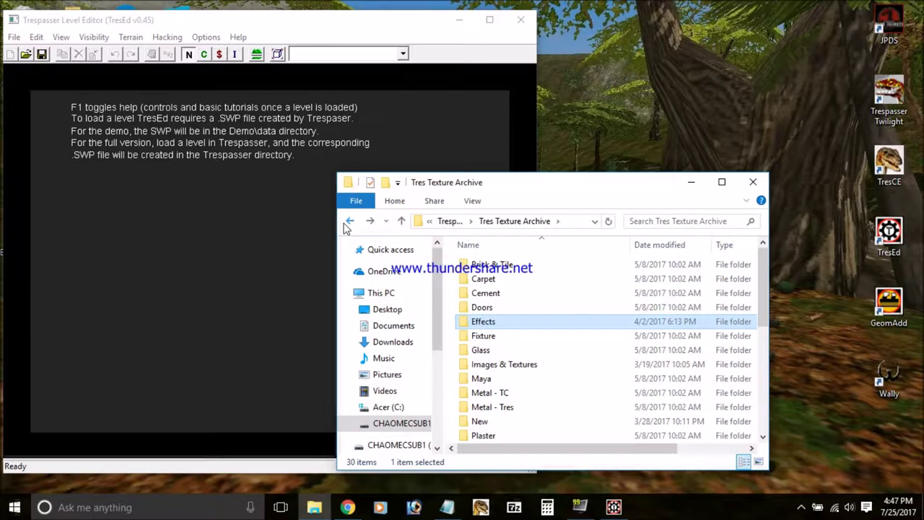
click(349, 221)
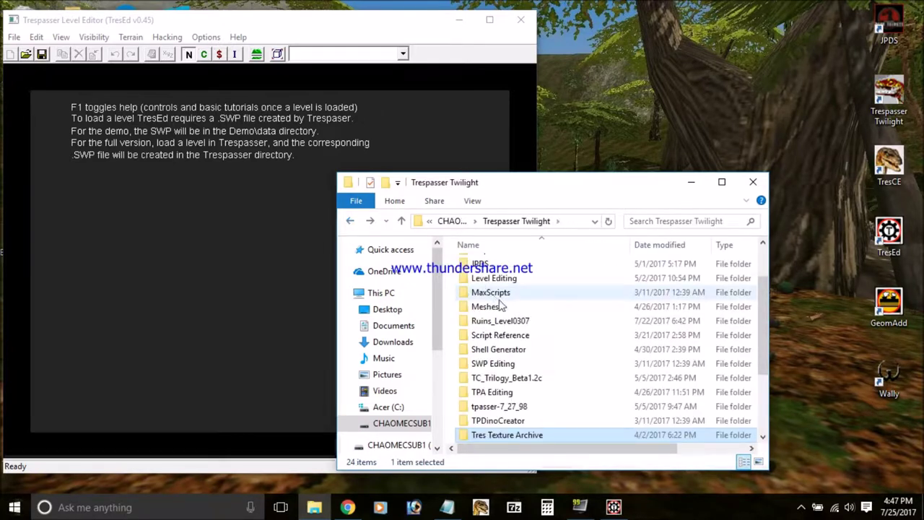
click(499, 306)
double_click(499, 306)
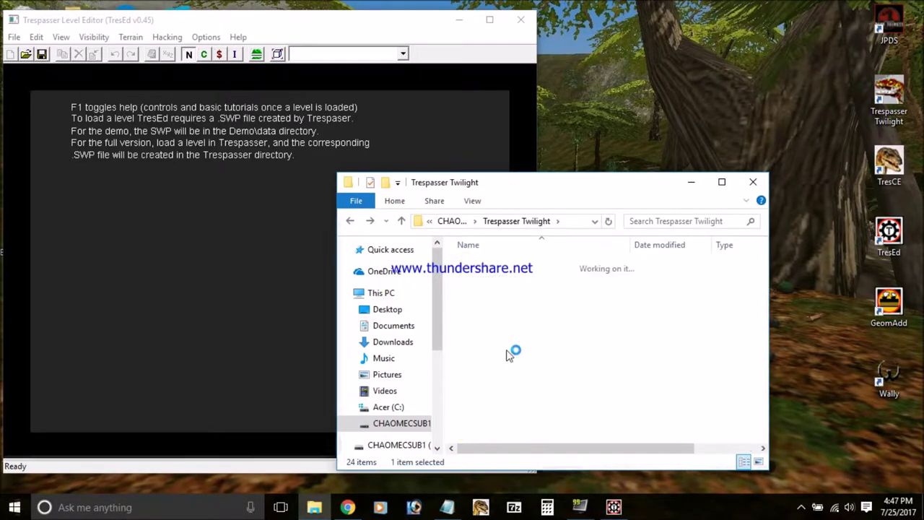
double_click(499, 322)
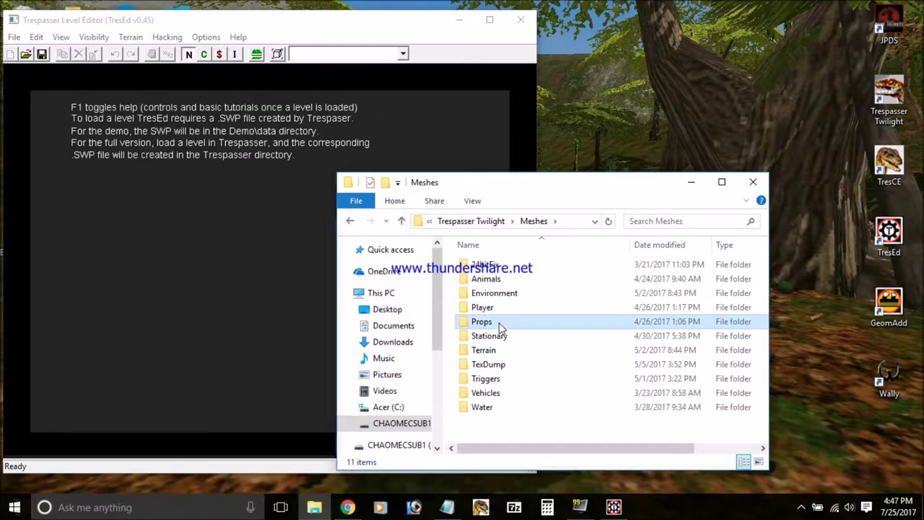
scroll(525, 385, down, 5)
click(512, 433)
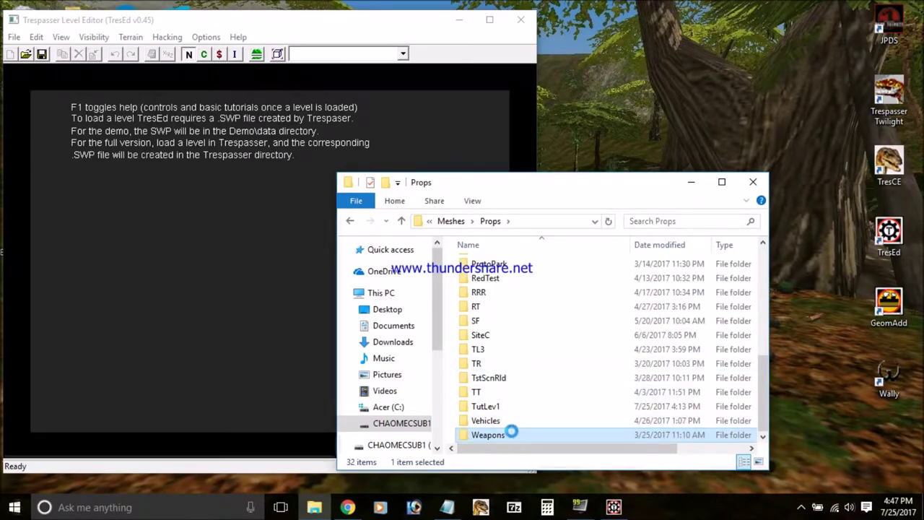
double_click(511, 435)
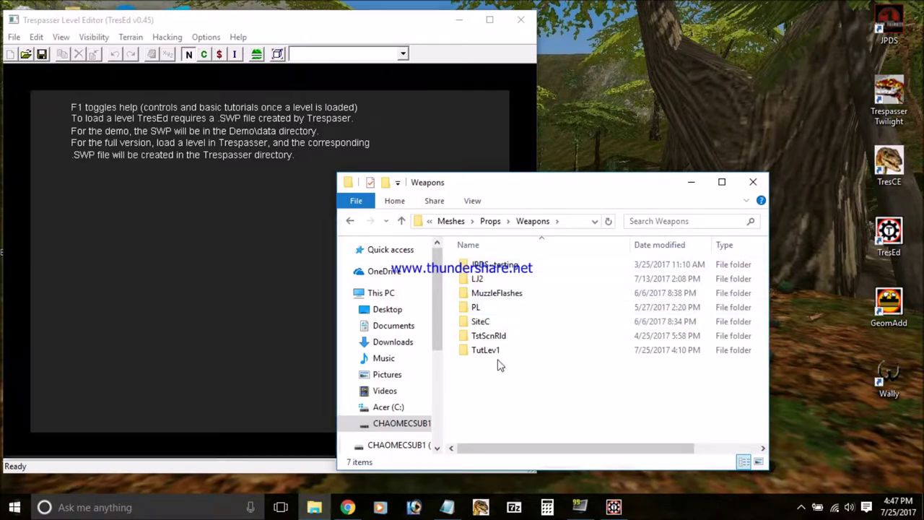
Step: Paste the PMF muzzle flash textures into the TutLev1\MuzzleFlashes folder, replacing the existing files
click(502, 354)
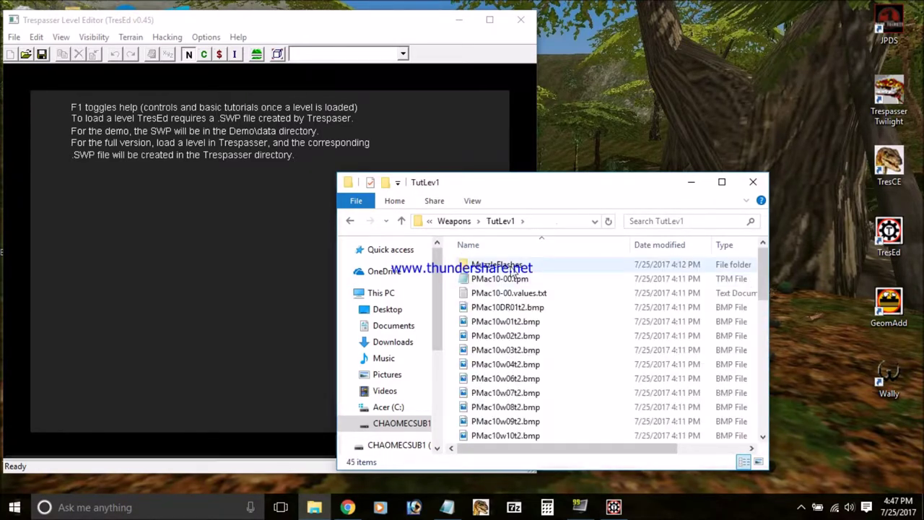
double_click(514, 265)
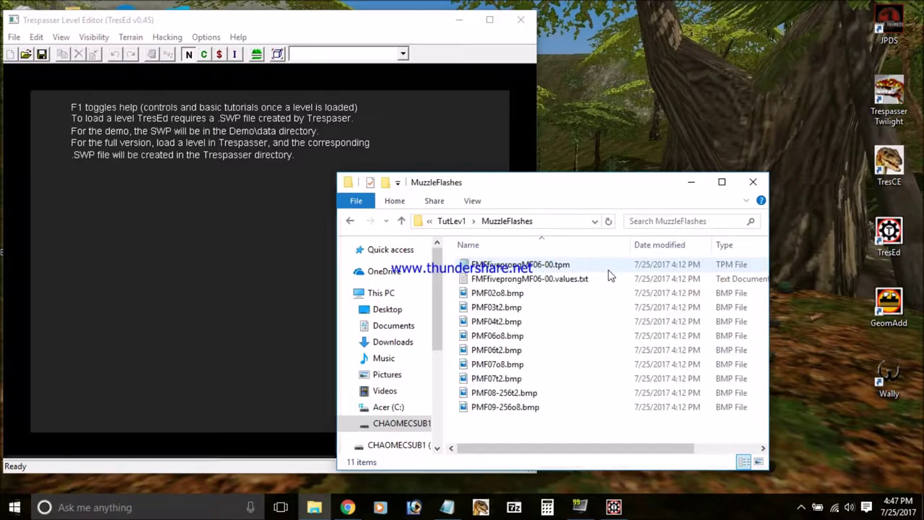
key(ctrl+v)
click(564, 180)
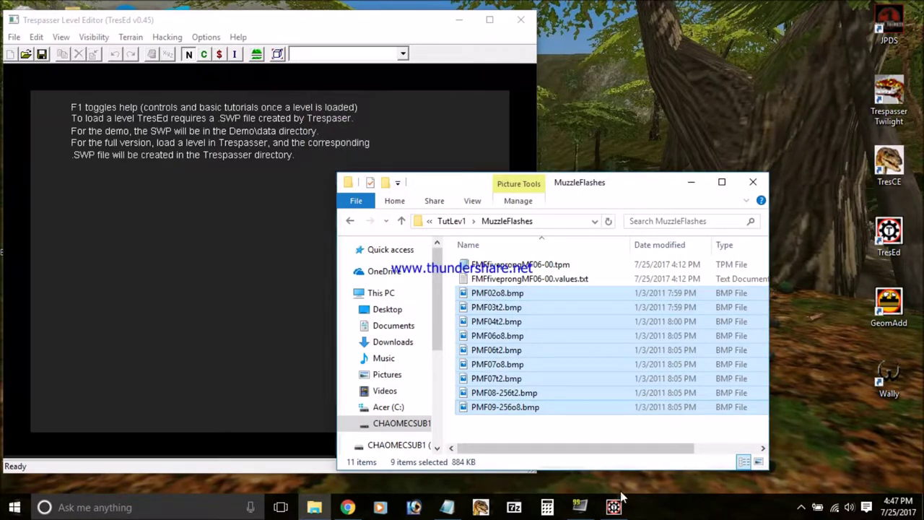
Step: Launch GeomAdd and import the single model file FMFfiveprongMF06-00.tpm from MuzzleFlashes into TutLev1.scn with the default import options
double_click(873, 299)
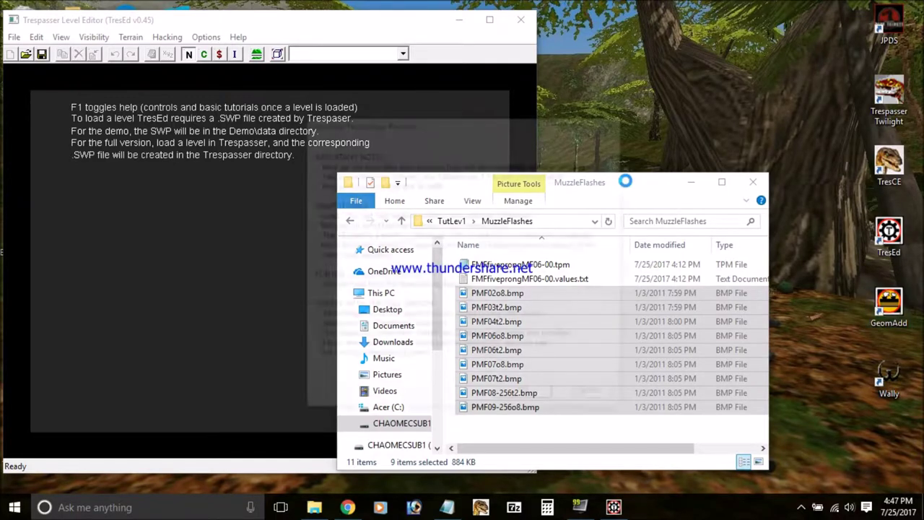
click(509, 398)
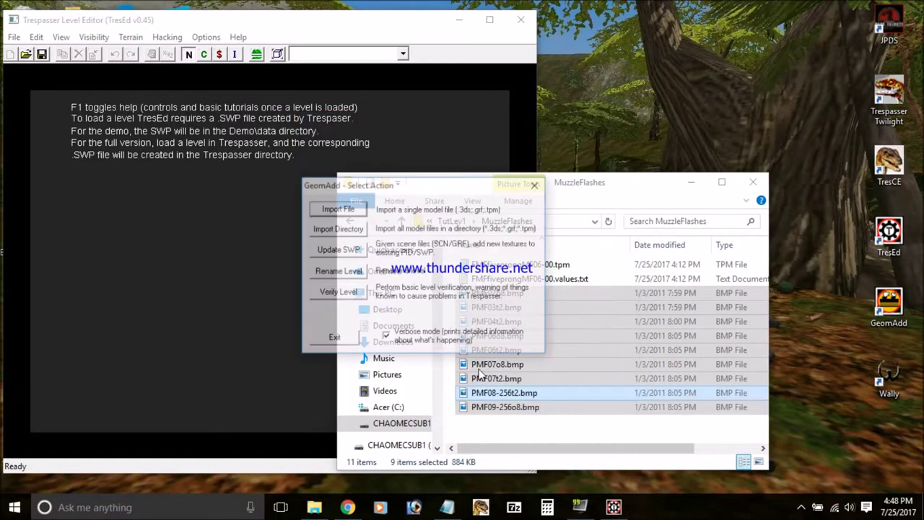
click(336, 208)
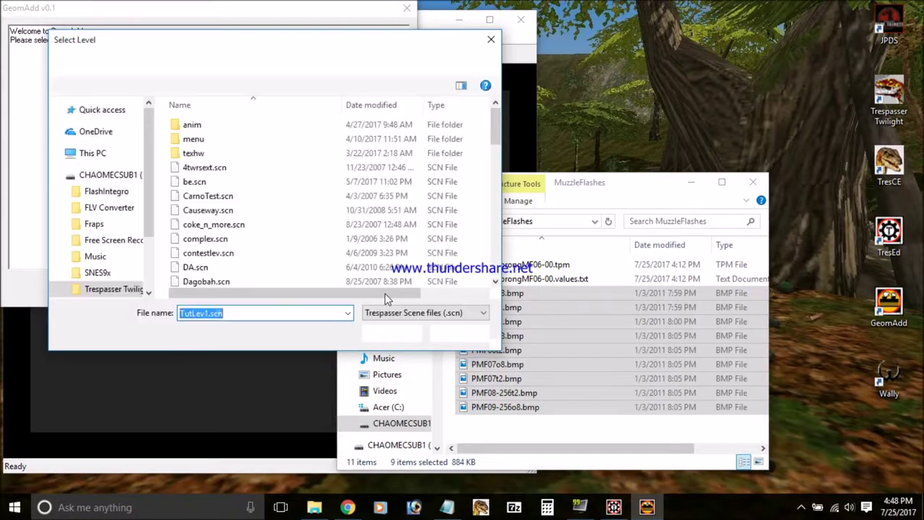
click(390, 332)
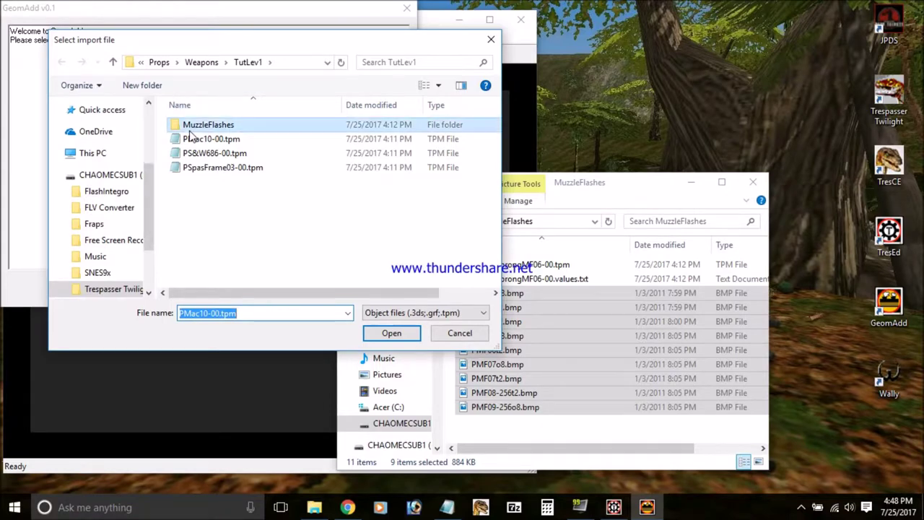
double_click(189, 131)
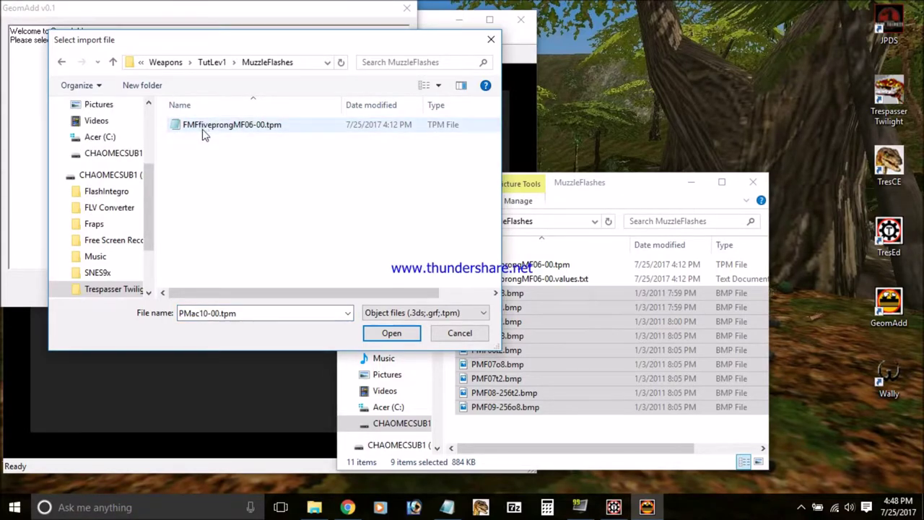
double_click(217, 125)
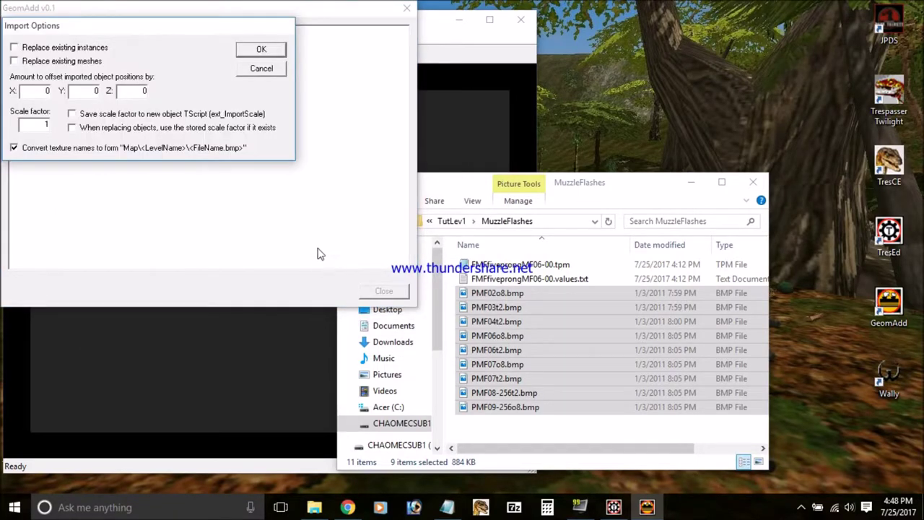
click(267, 48)
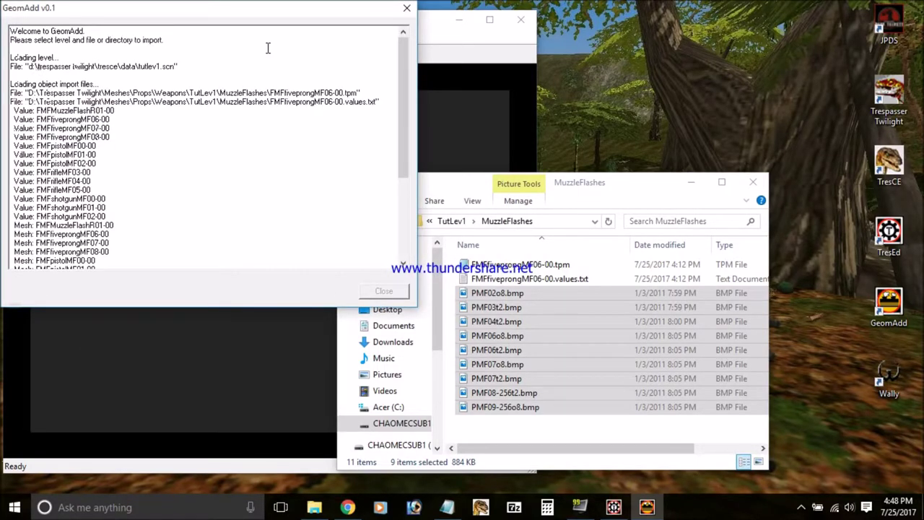
Step: Review the import log for the muzzle flash meshes, instances and textures, including any notes, warnings or errors
scroll(270, 53, up, 15)
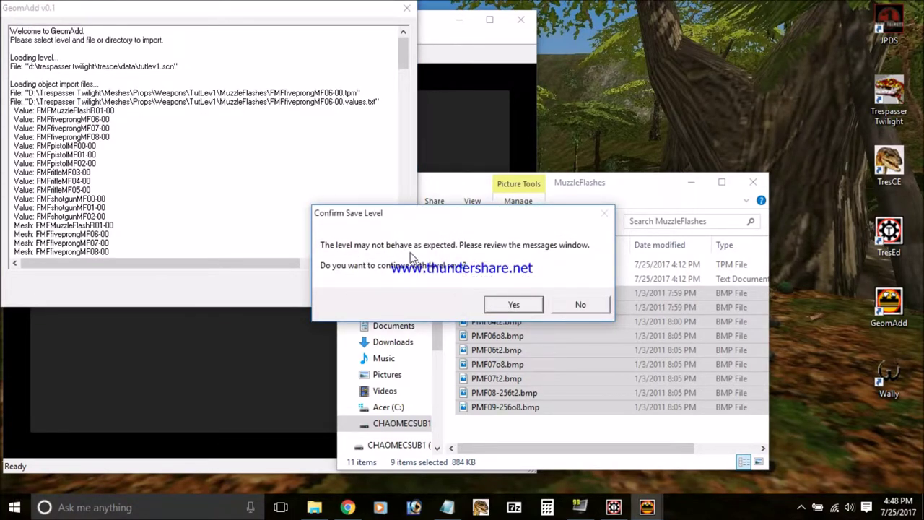
click(224, 186)
scroll(224, 187, down, 3)
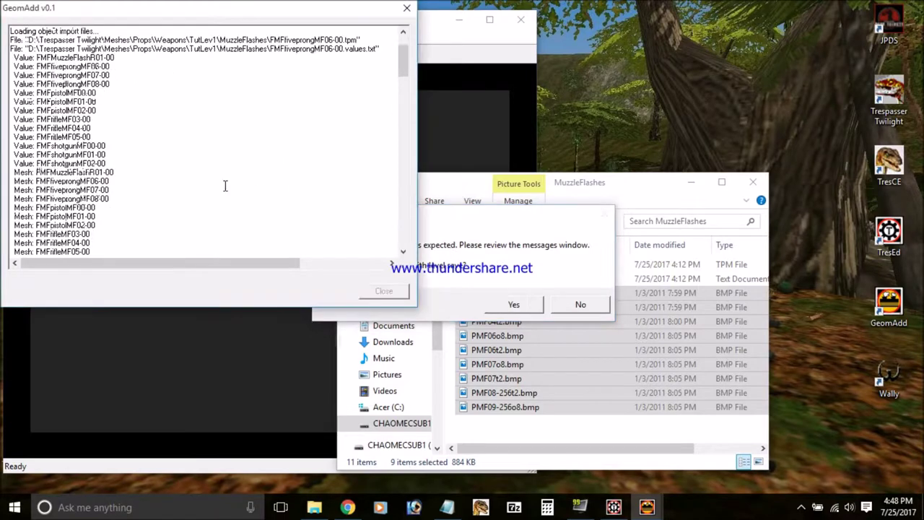
scroll(222, 186, down, 15)
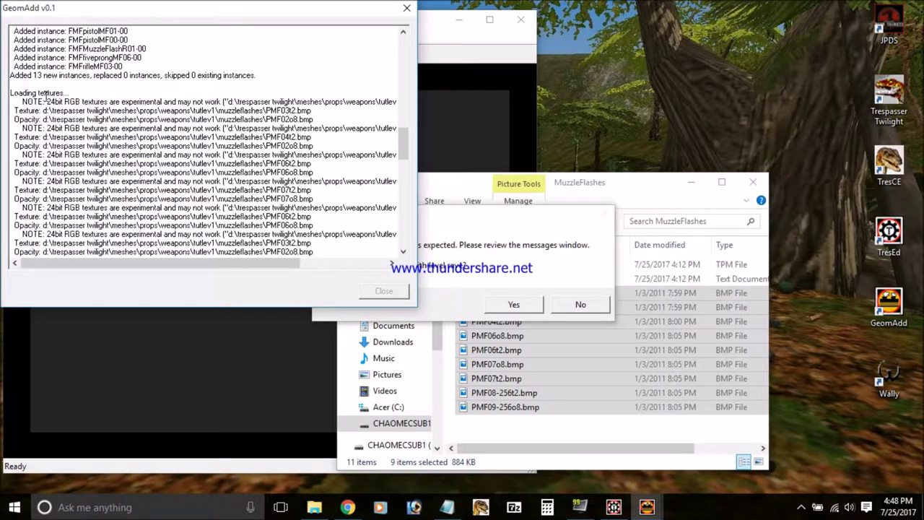
mouse_move(202, 263)
mouse_down()
mouse_move(223, 262)
mouse_move(204, 263)
mouse_up()
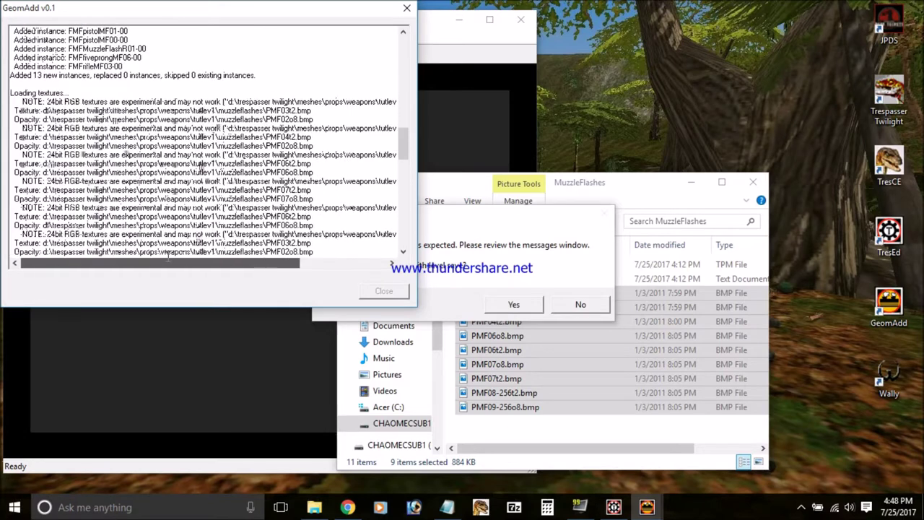
scroll(198, 210, down, 2)
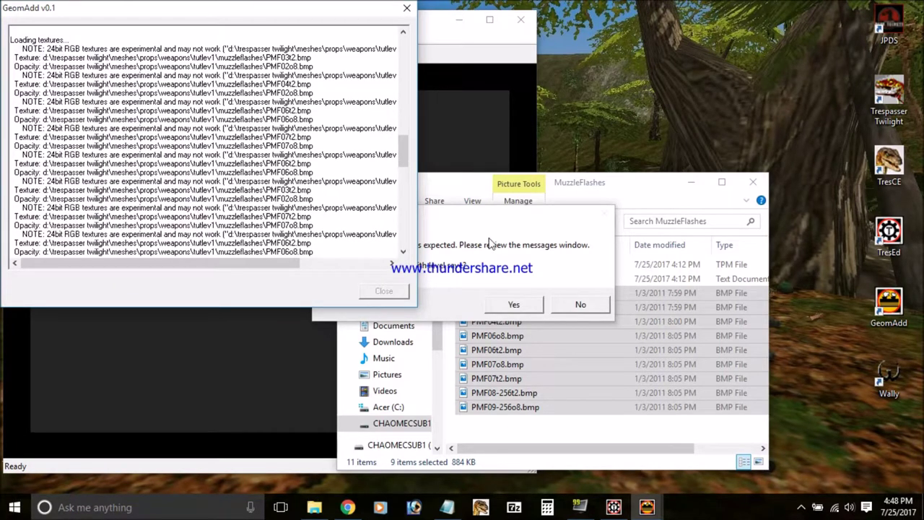
scroll(229, 191, down, 6)
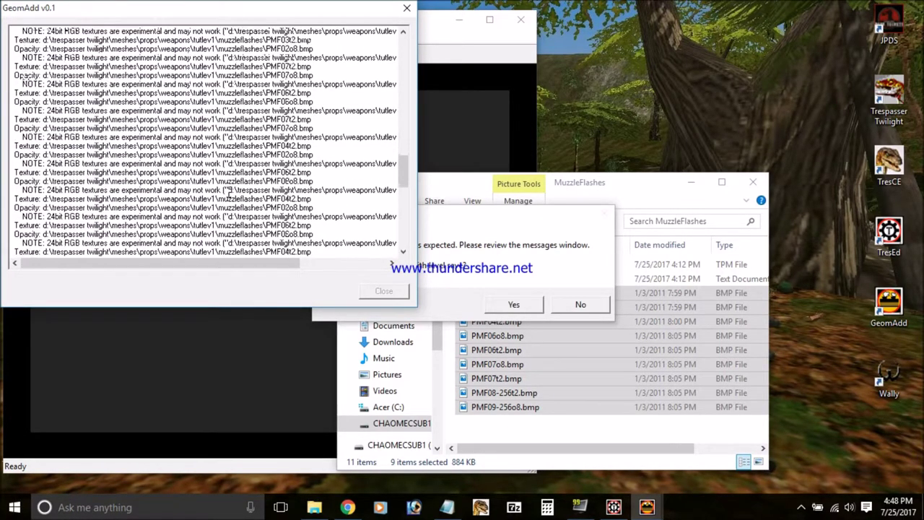
scroll(224, 192, down, 3)
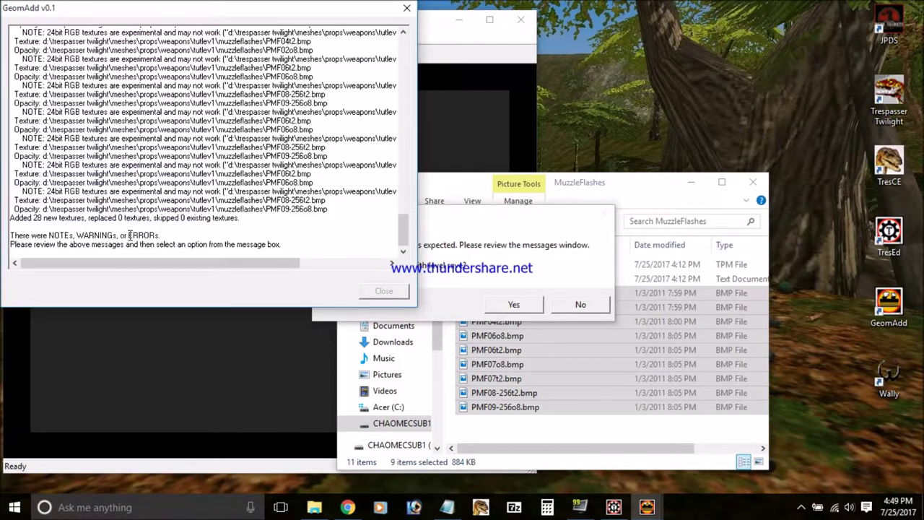
drag(131, 236, 95, 236)
click(176, 236)
click(116, 238)
click(169, 236)
click(59, 234)
click(161, 238)
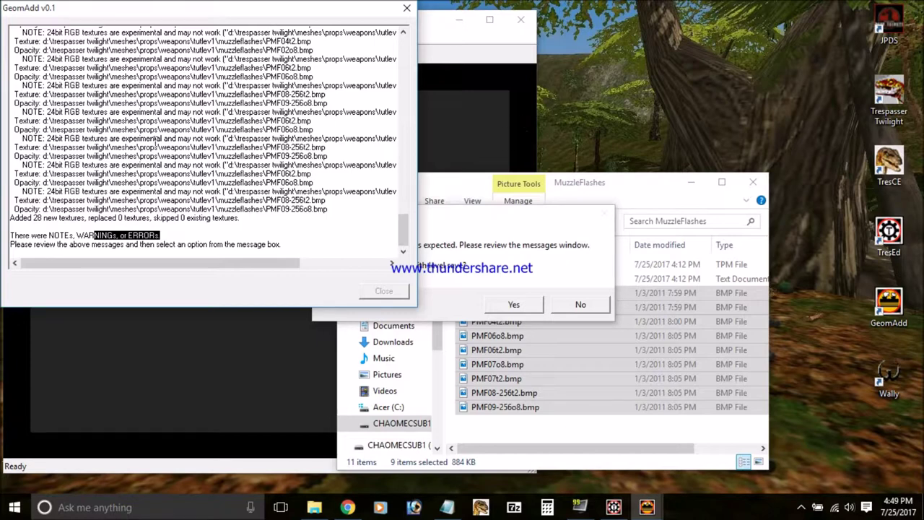
Step: Confirm saving the level, check the end of the verification log, and exit GeomAdd
click(530, 271)
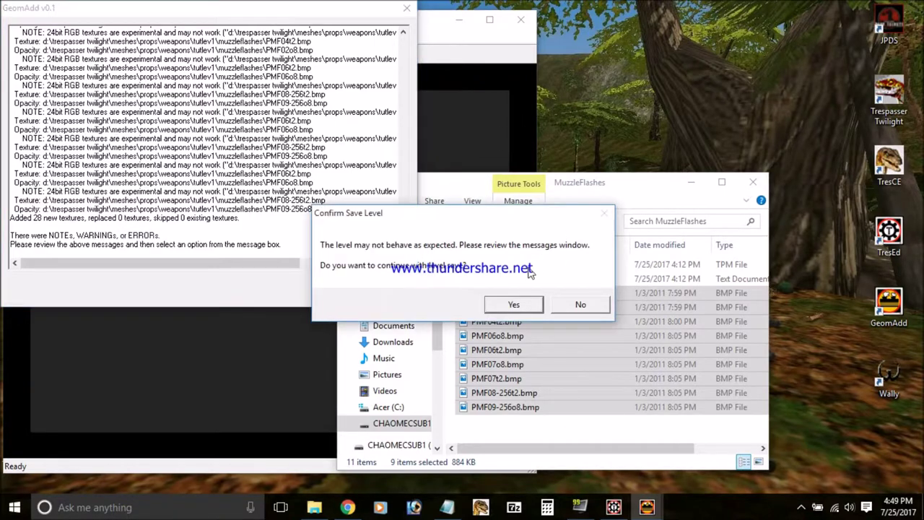
click(513, 304)
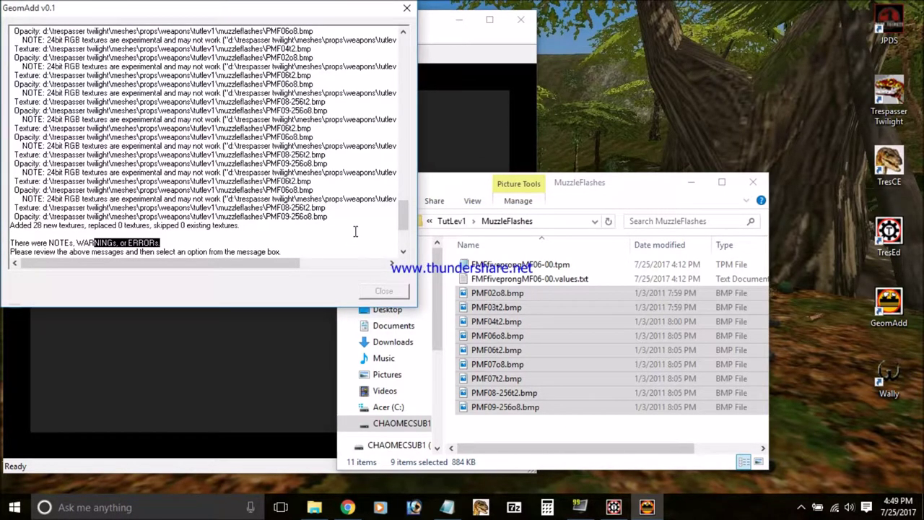
drag(403, 198, 404, 256)
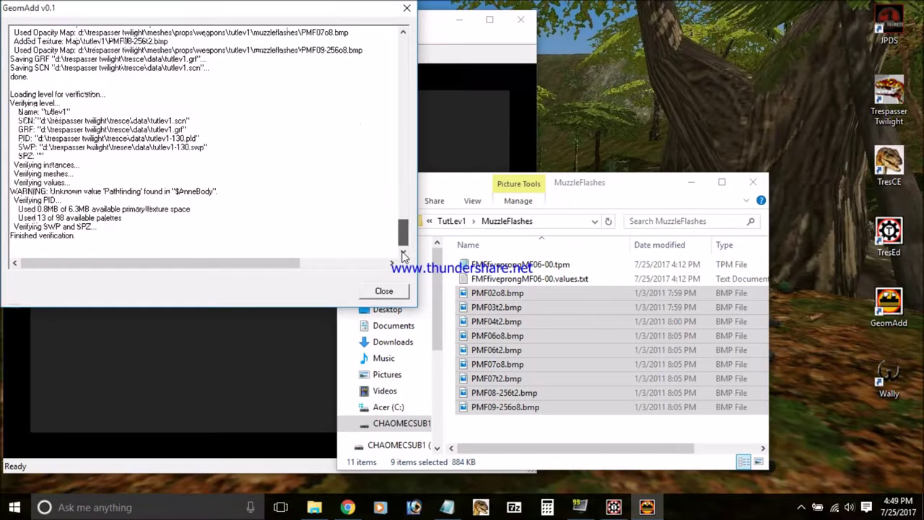
click(383, 290)
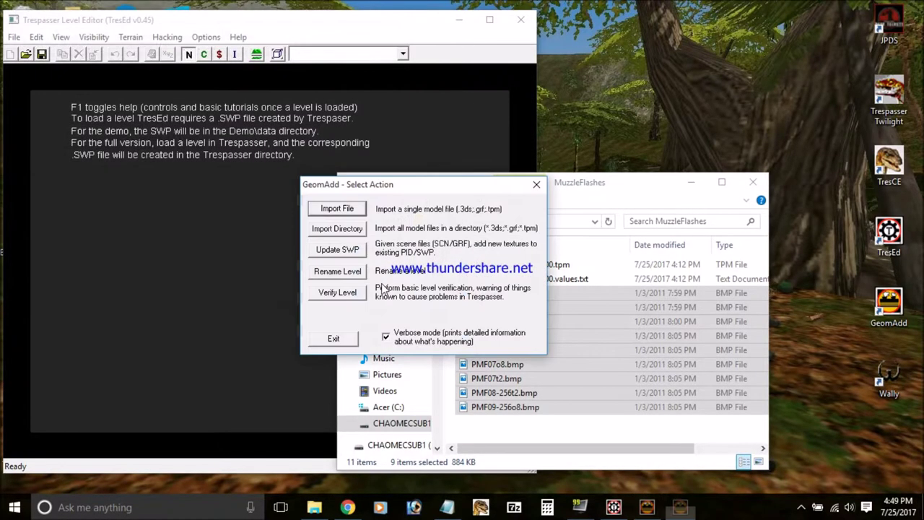
click(333, 339)
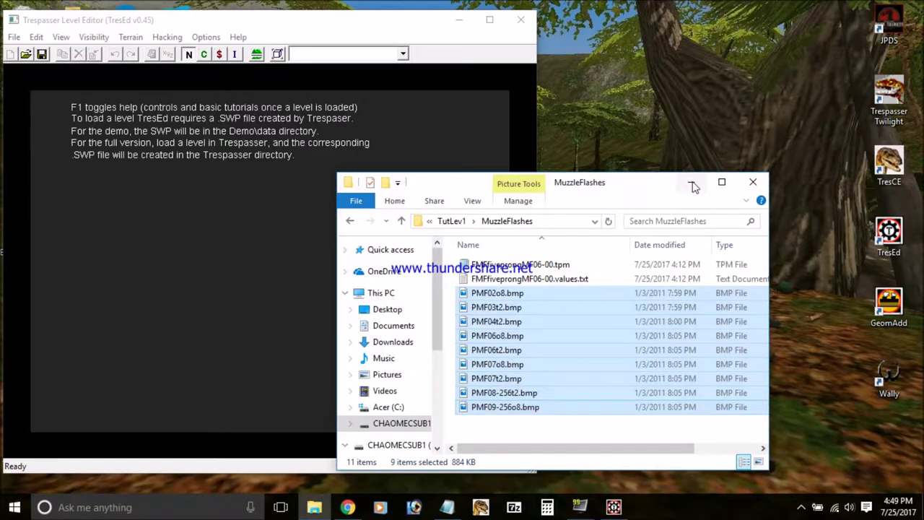
Step: Minimize the MuzzleFlashes folder window and close the Trespasser Level Editor without loading a level
click(692, 185)
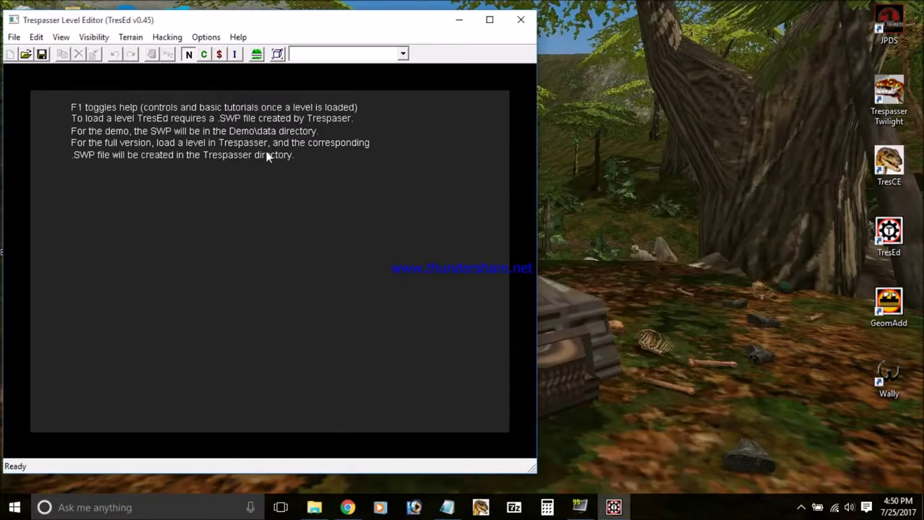
click(26, 54)
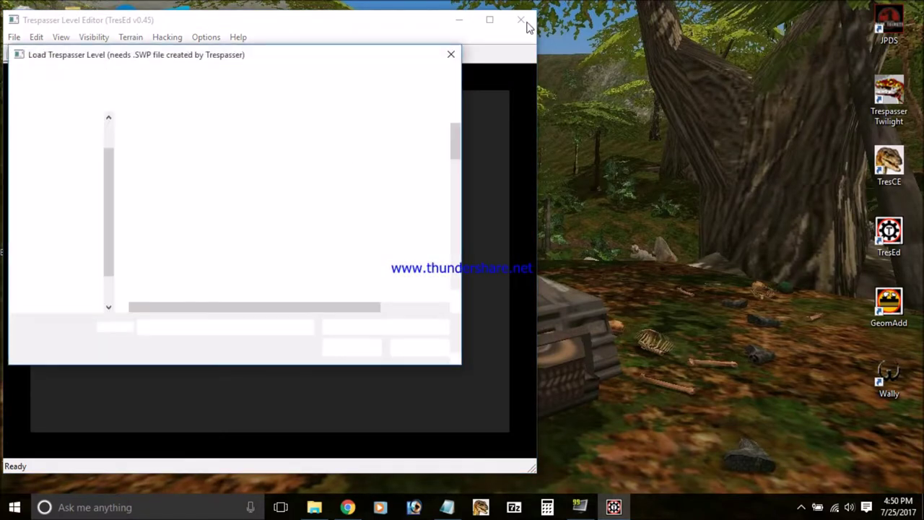
key(Escape)
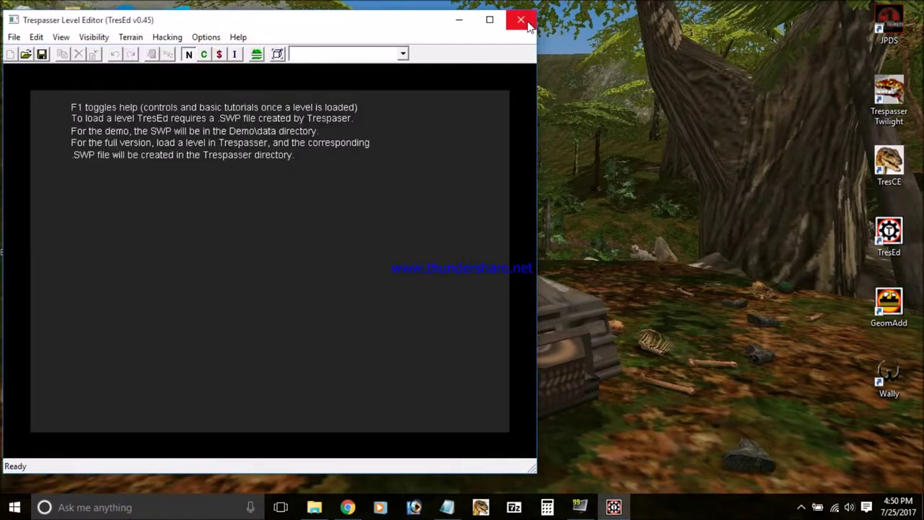
click(521, 21)
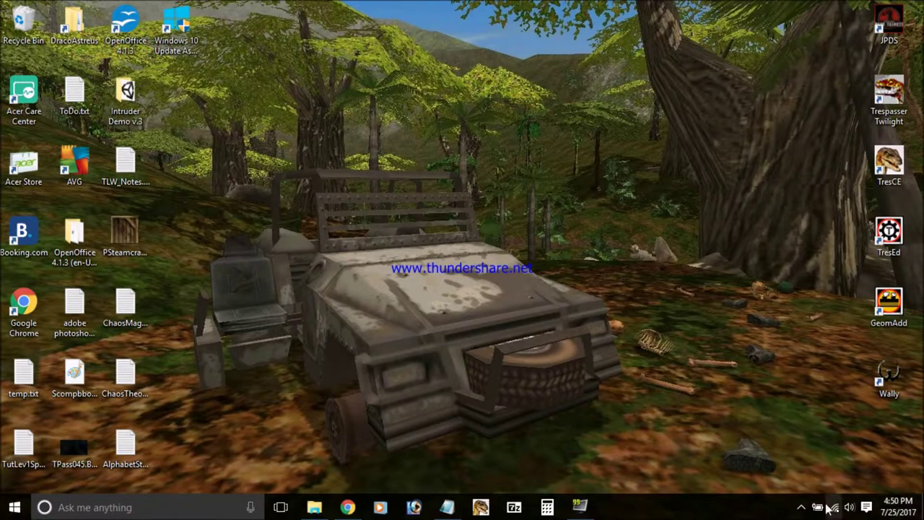
Step: Switch to Trespasser and load TutLev1.scn from the level list
click(801, 507)
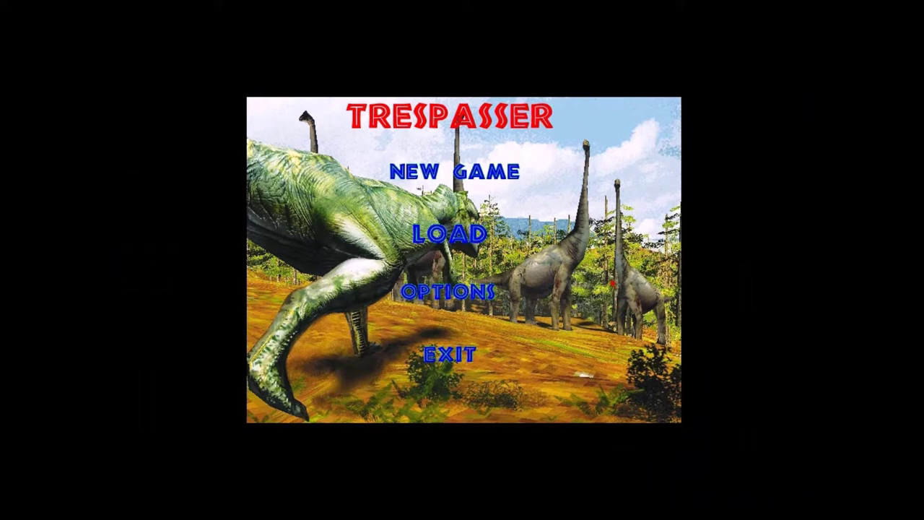
key(ctrl+F10)
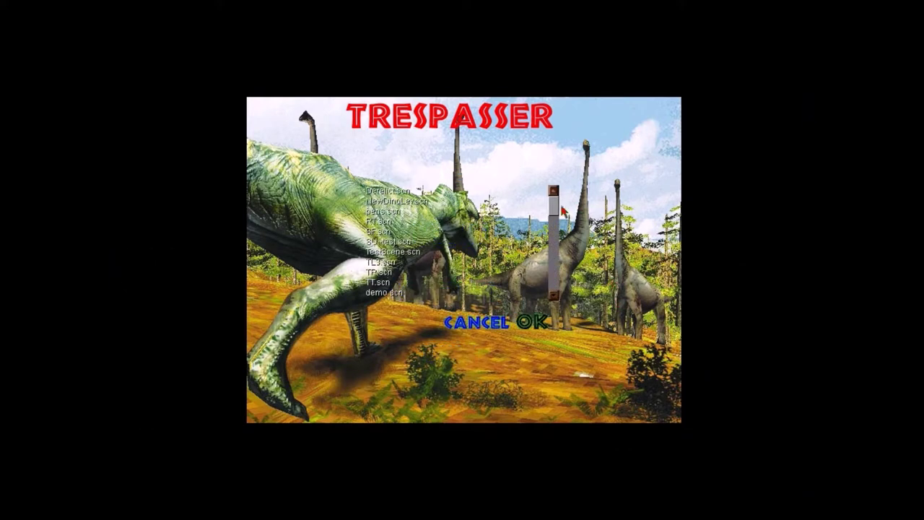
drag(555, 206, 549, 294)
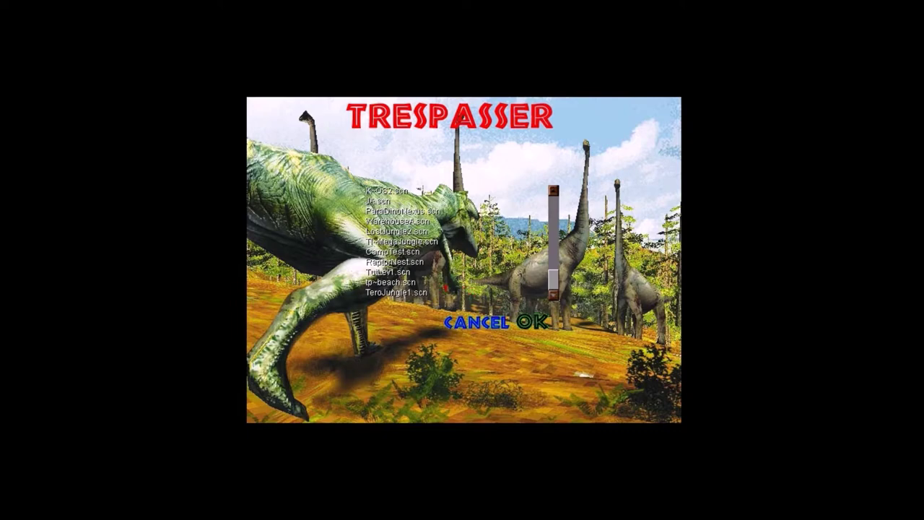
click(416, 273)
click(416, 276)
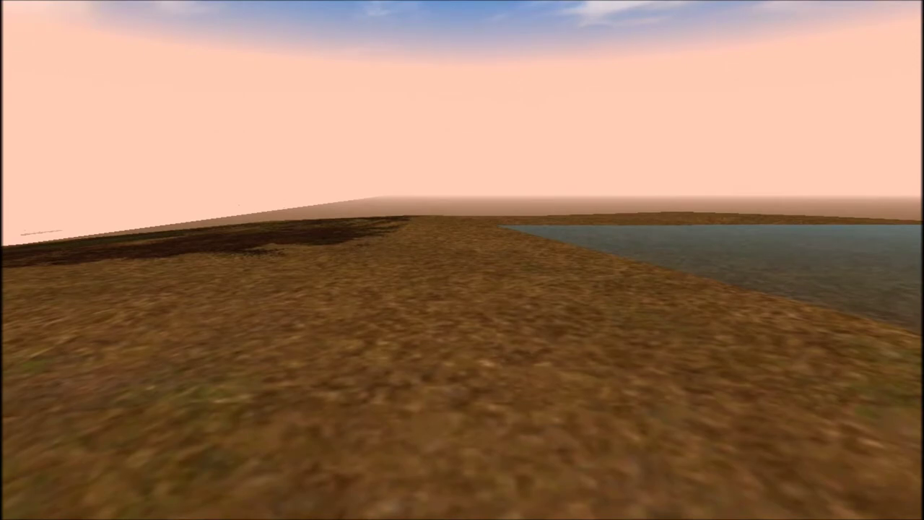
Step: Quit the running level and exit Trespasser to the desktop
key(Escape)
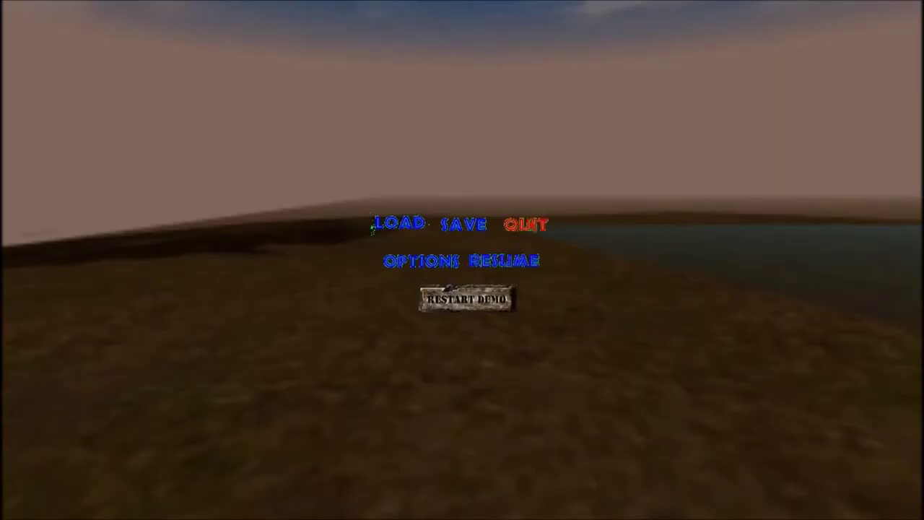
click(527, 224)
click(531, 228)
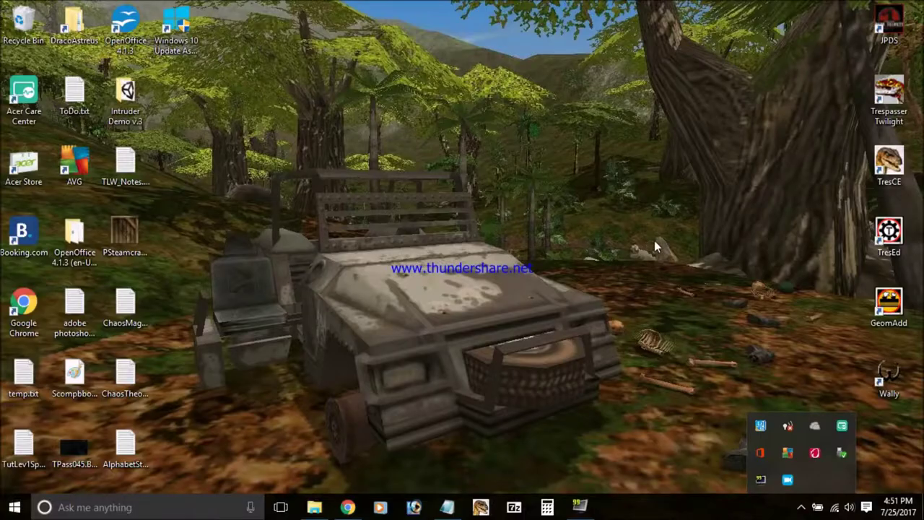
Step: Open the Trespasser Level Editor and load the TutLev1 level
double_click(895, 238)
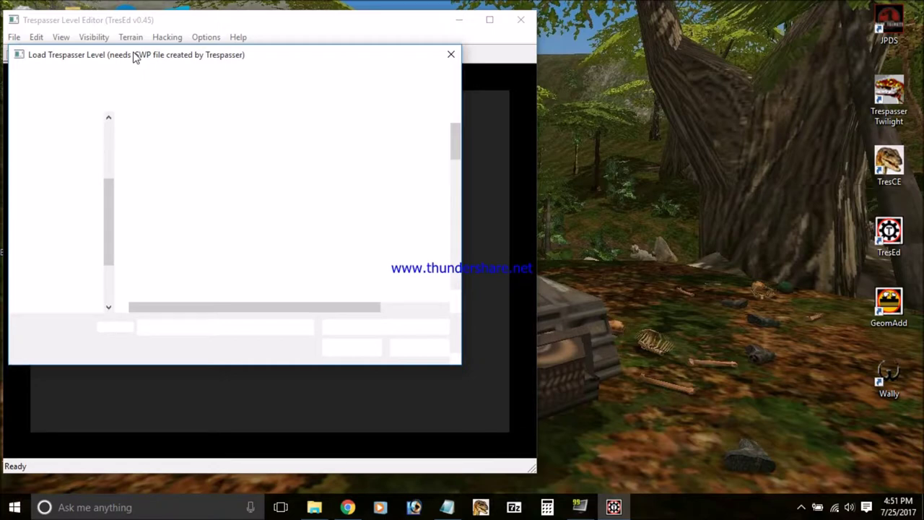
key(Escape)
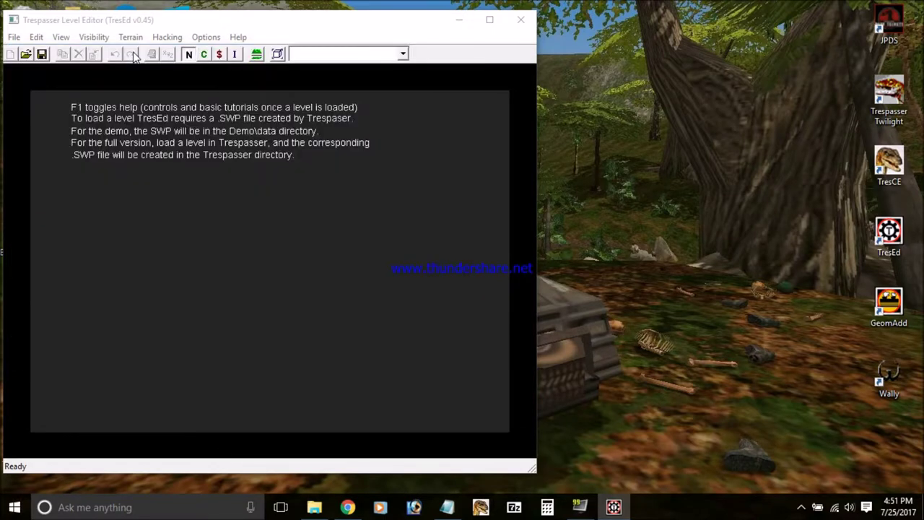
key(Return)
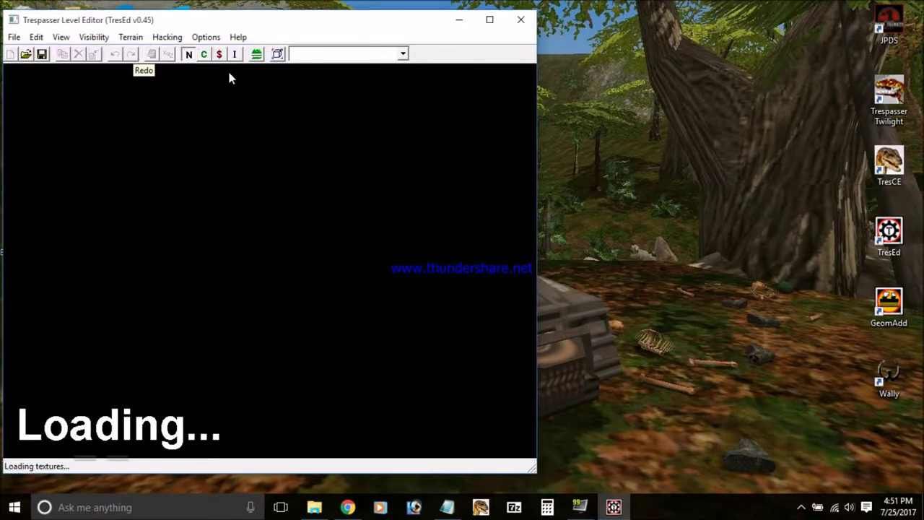
key(Page_Down)
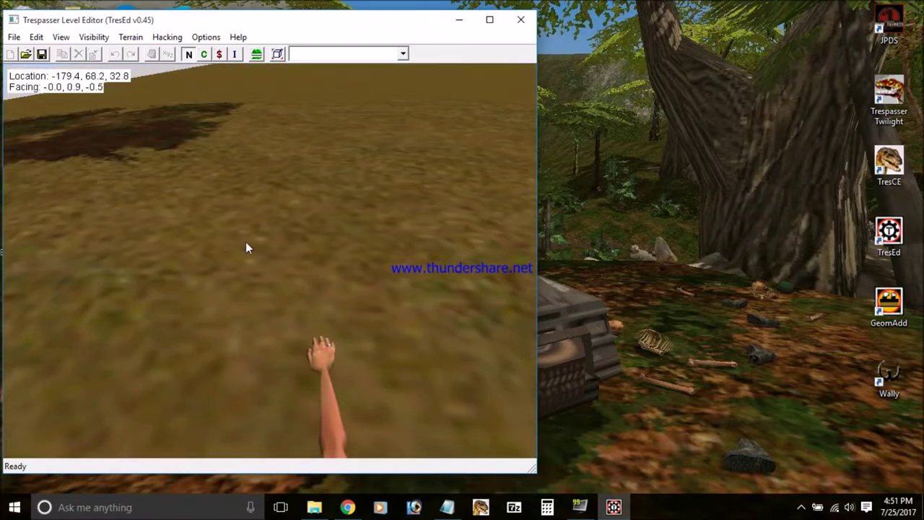
Step: Turn on terrain object mode, select the ground patch TrnObj_PVtableau01-01 and inspect its mesh up close
key(Down)
right_drag(246, 243, 271, 235)
key(Up)
key(Up)
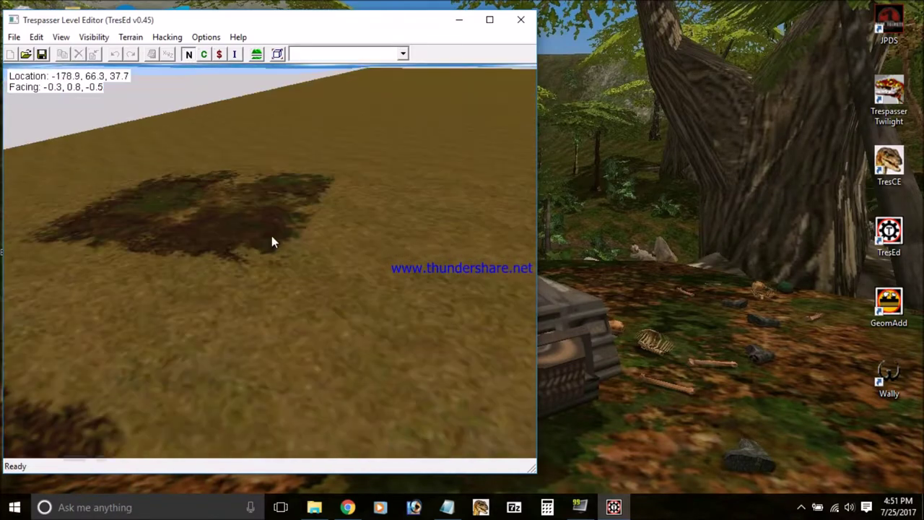
click(257, 53)
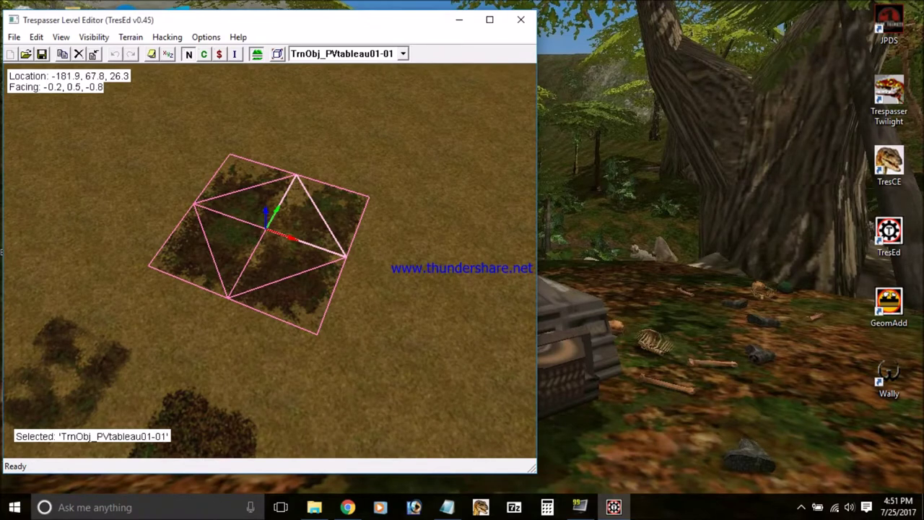
key(Up)
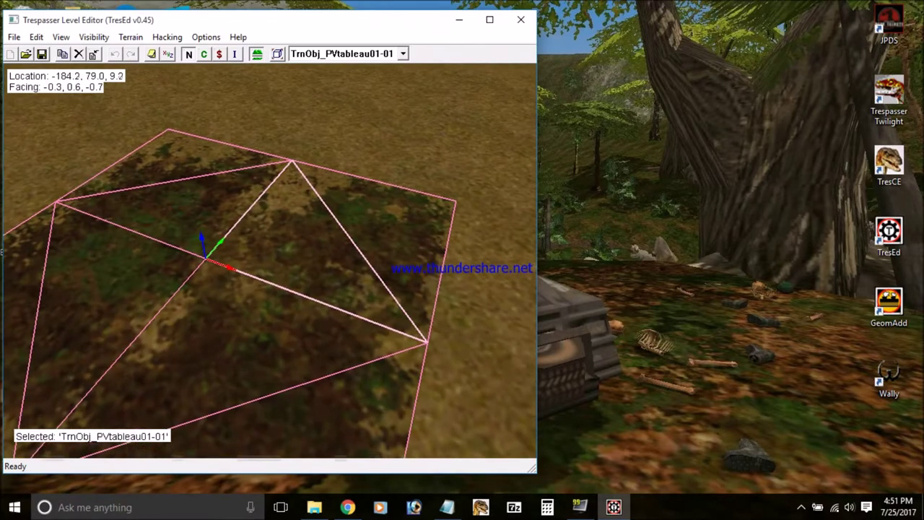
key(Up)
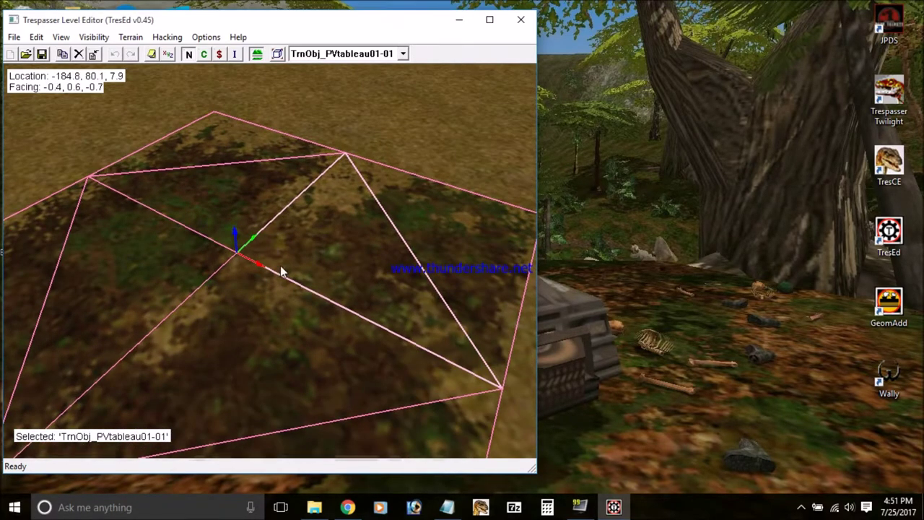
Step: Try rotating the terrain object TrnObj_PVtableau01-01 about a specific axis, and undo the rotation
right_drag(261, 265, 264, 279)
right_drag(252, 235, 274, 253)
right_drag(224, 231, 278, 265)
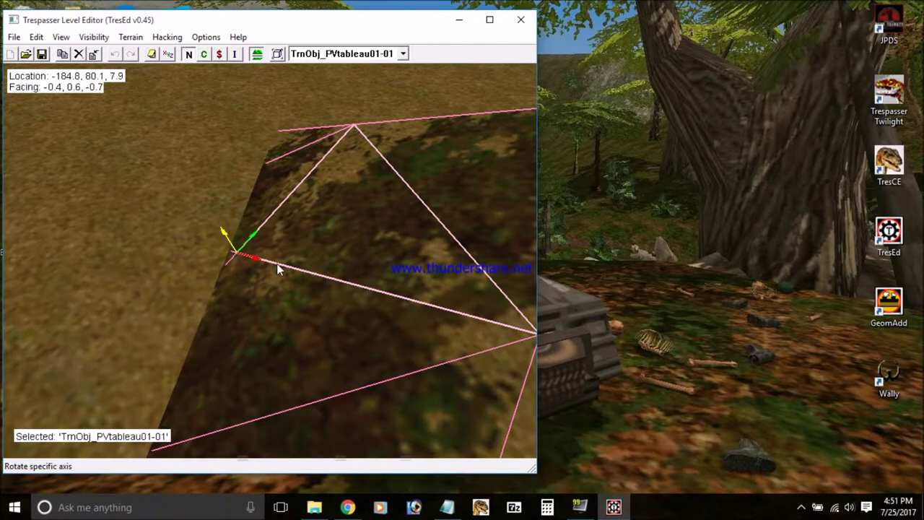
key(ctrl+z)
Step: Deselect the terrain object and turn off terrain object mode
drag(271, 232, 293, 298)
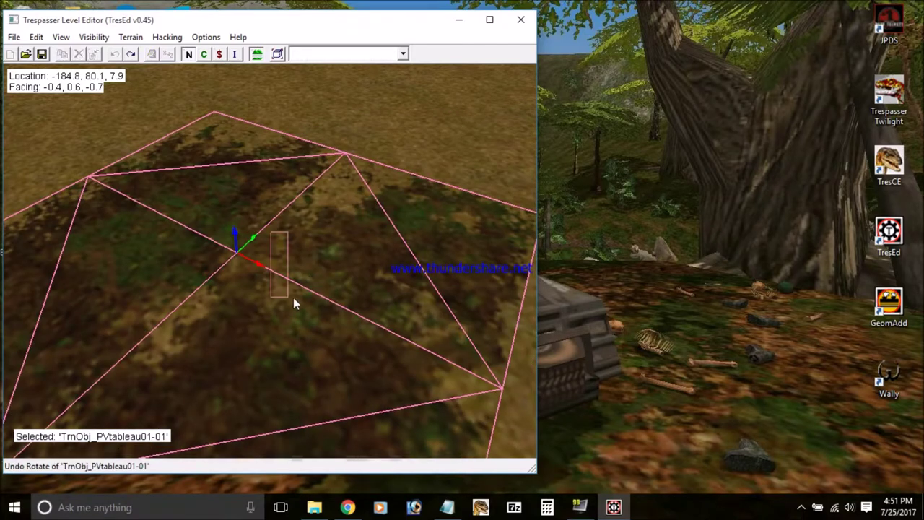
scroll(293, 297, down, 1)
scroll(336, 239, down, 1)
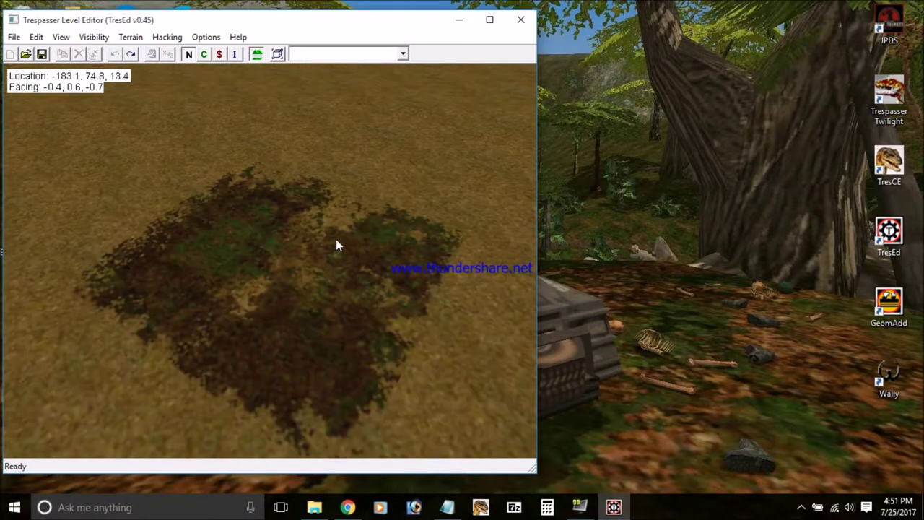
click(257, 54)
Step: Examine the imported trees and fallen trunk placed beyond the terrain's edge
right_drag(266, 166, 223, 162)
right_drag(247, 227, 254, 223)
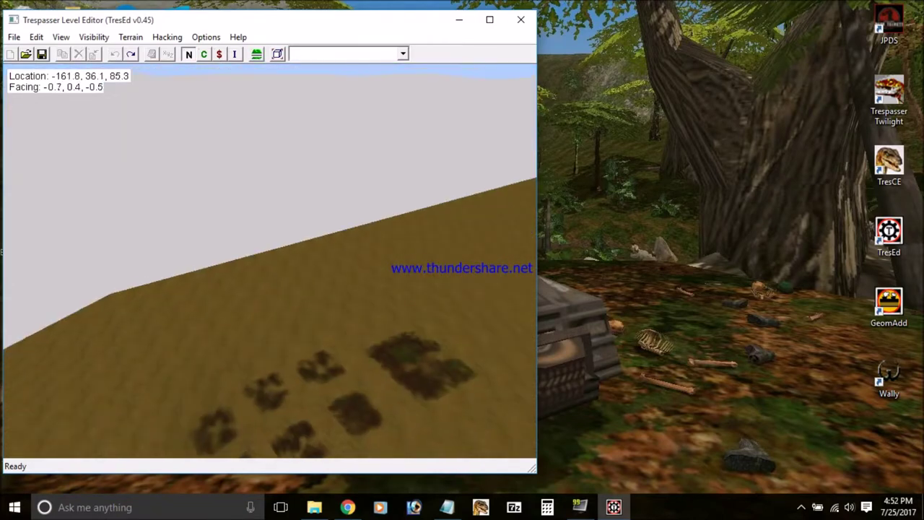
key(Up)
key(Down)
key(Up)
key(Right)
key(Up)
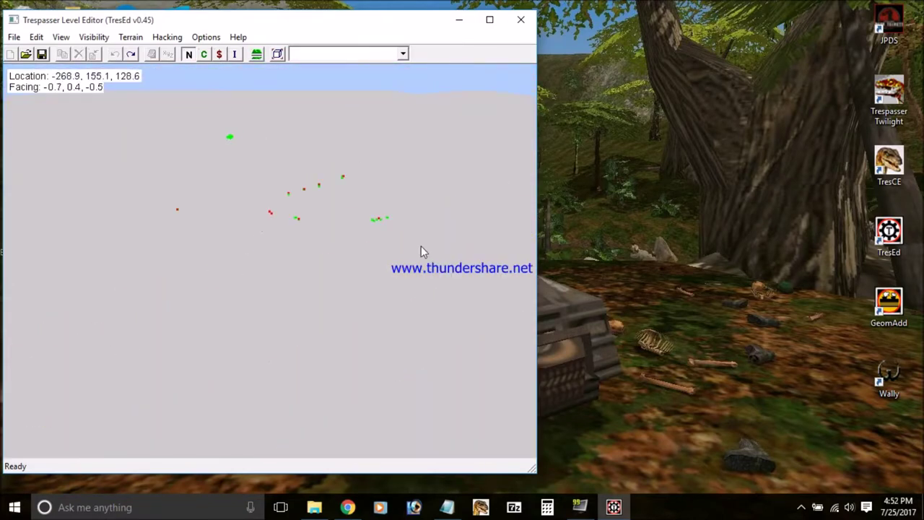
key(Up)
key(Right)
right_drag(408, 261, 299, 254)
key(Up)
key(Up)
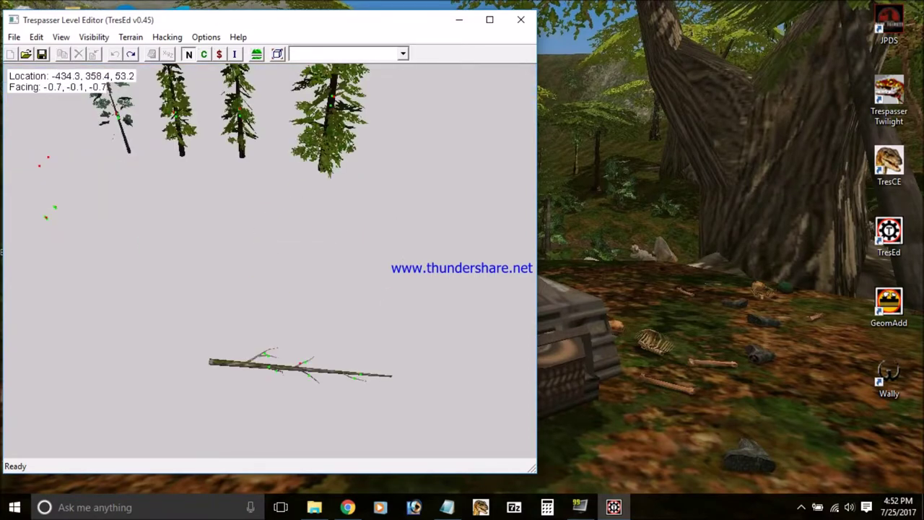
key(Down)
key(Up)
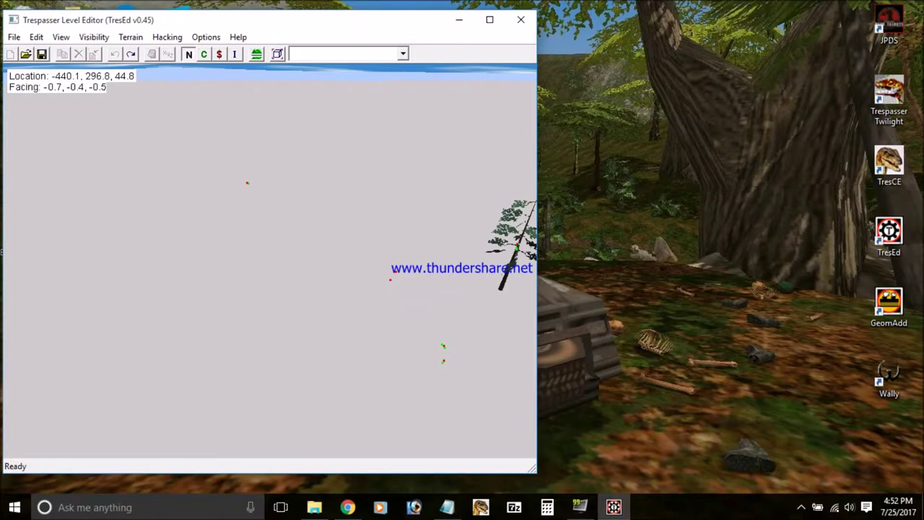
Step: Survey the layout of the imported ground patches and object groups on the terrain and beyond its corner
key(Right)
key(Down)
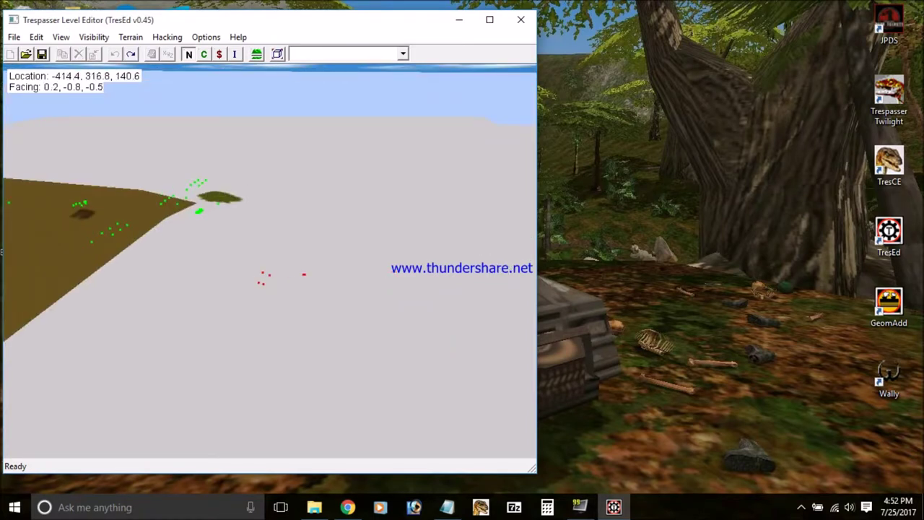
key(Left)
key(Up)
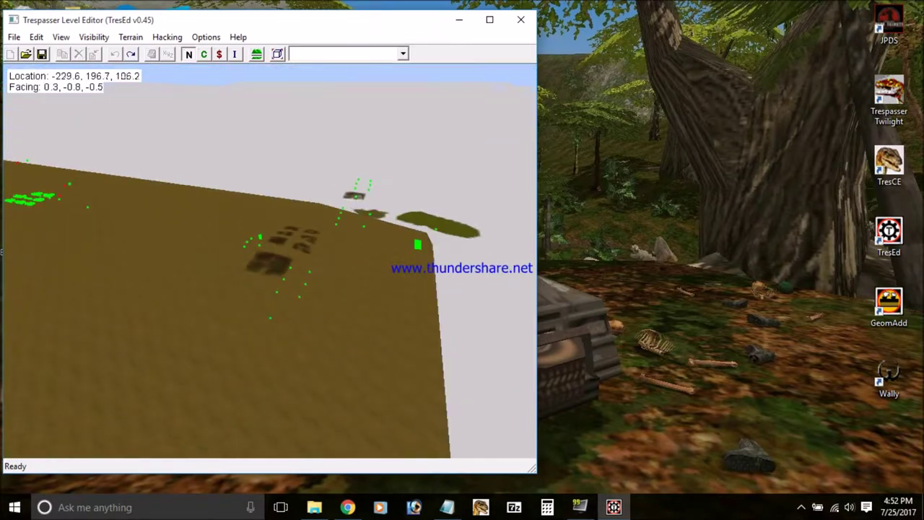
key(Right)
key(Right)
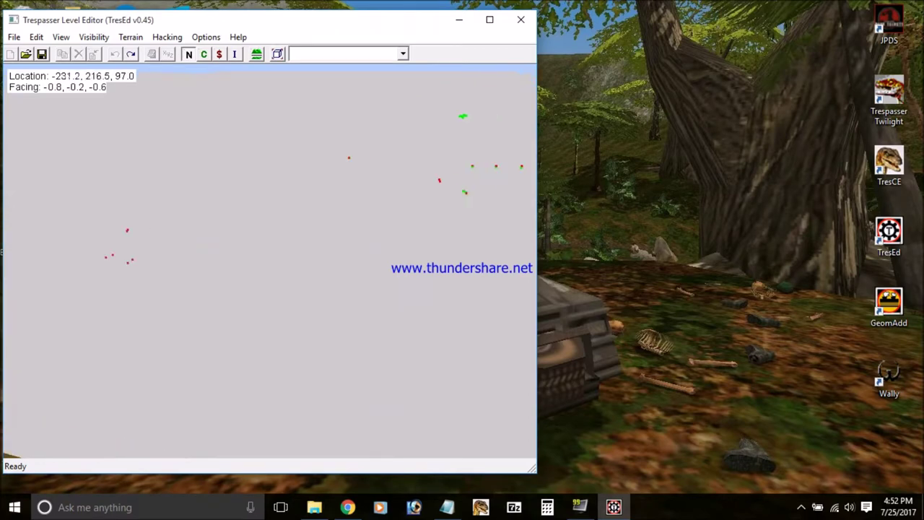
key(Down)
key(Left)
key(Left)
key(Up)
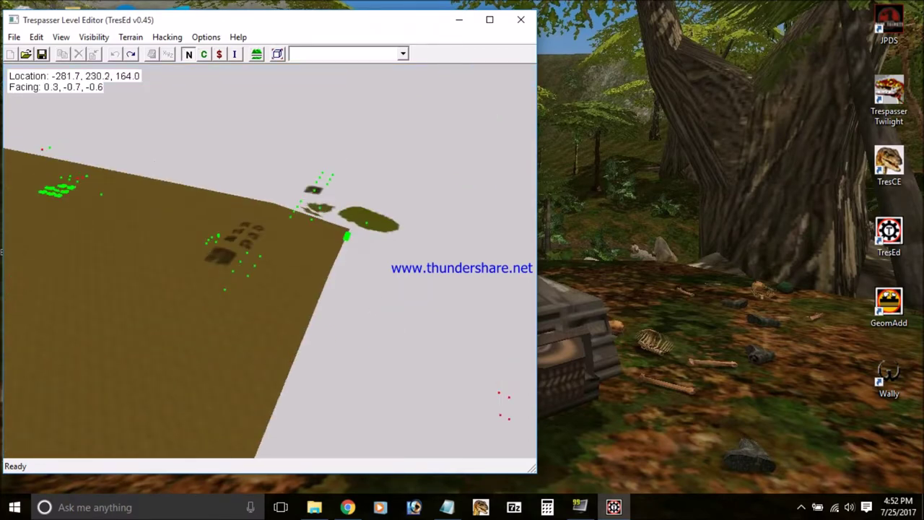
key(Up)
key(Right)
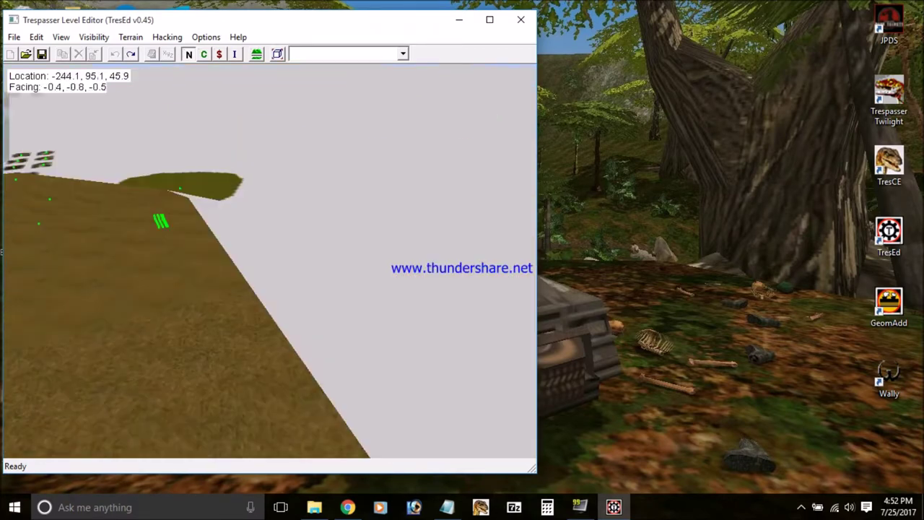
key(Right)
key(Right)
key(Left)
key(Right)
key(Left)
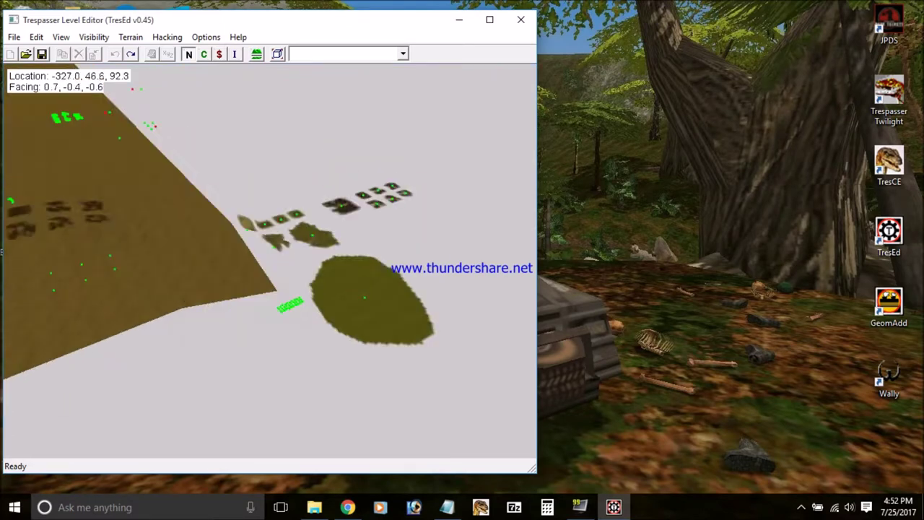
key(Right)
key(Up)
key(Up)
key(Right)
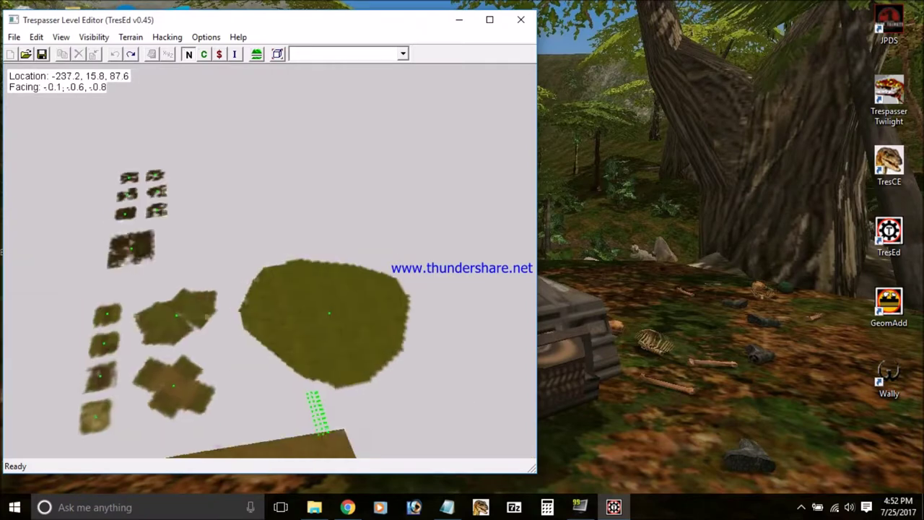
key(Left)
key(Up)
key(Up)
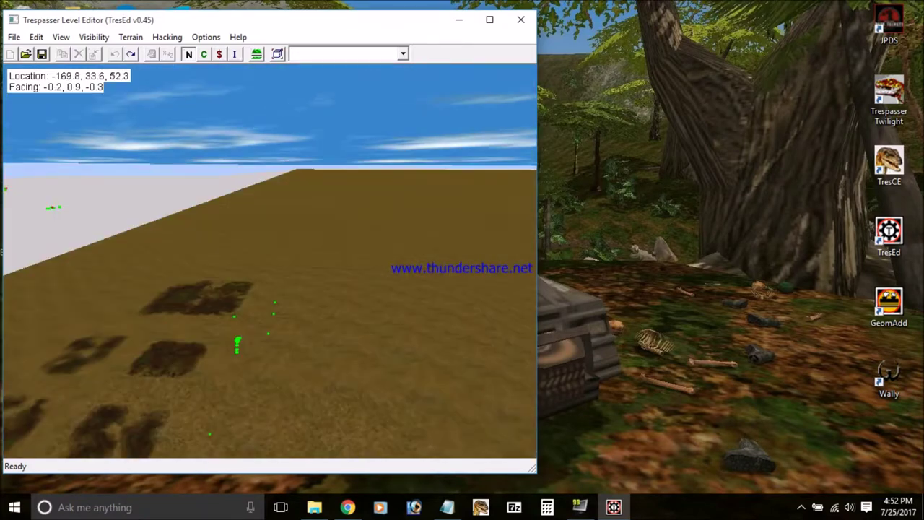
Step: Survey the crates, barrels and trees placed in the open area beyond the terrain's edge
key(Left)
key(Up)
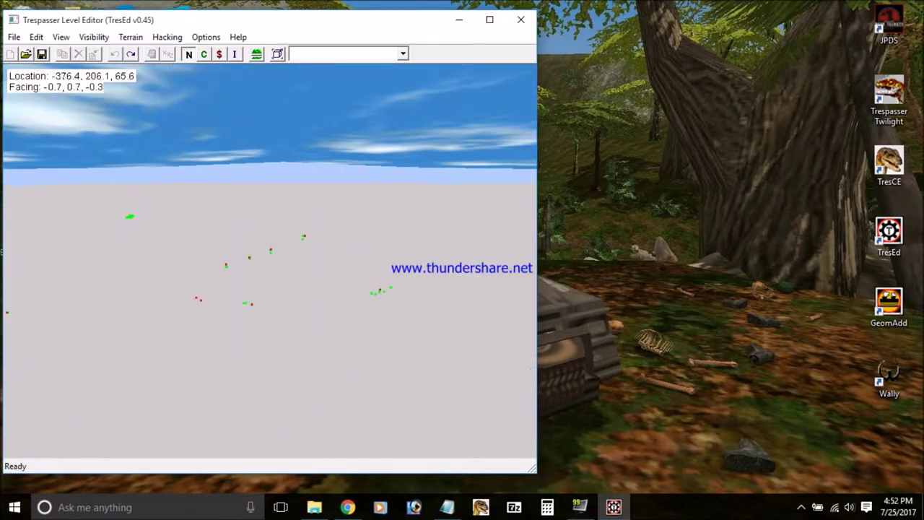
key(Left)
key(Down)
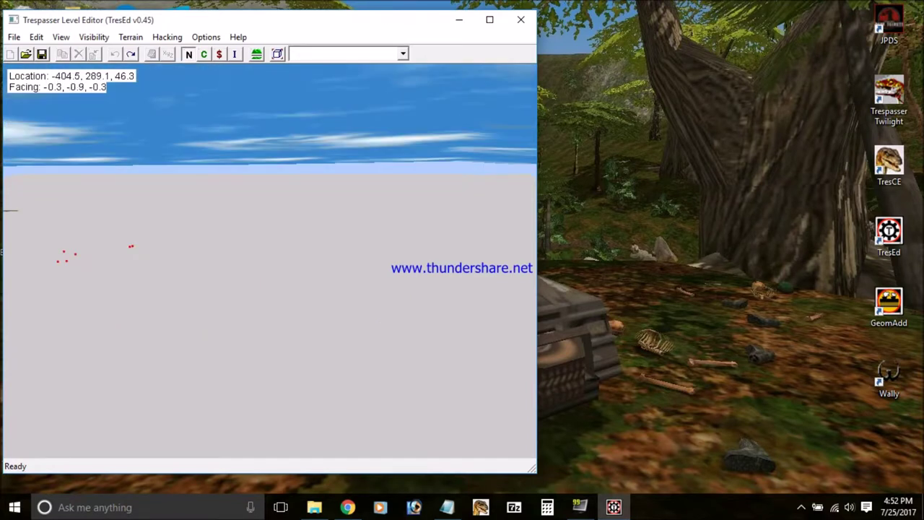
key(Left)
key(Up)
key(Right)
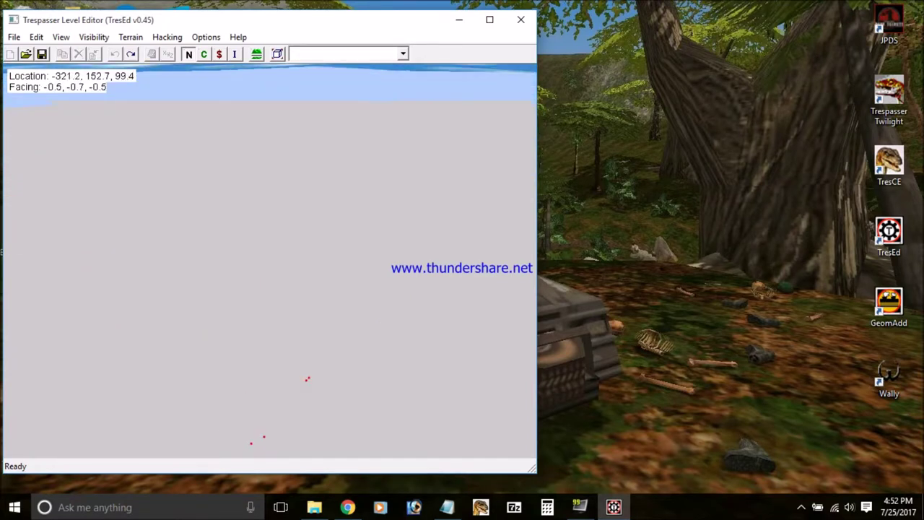
key(Up)
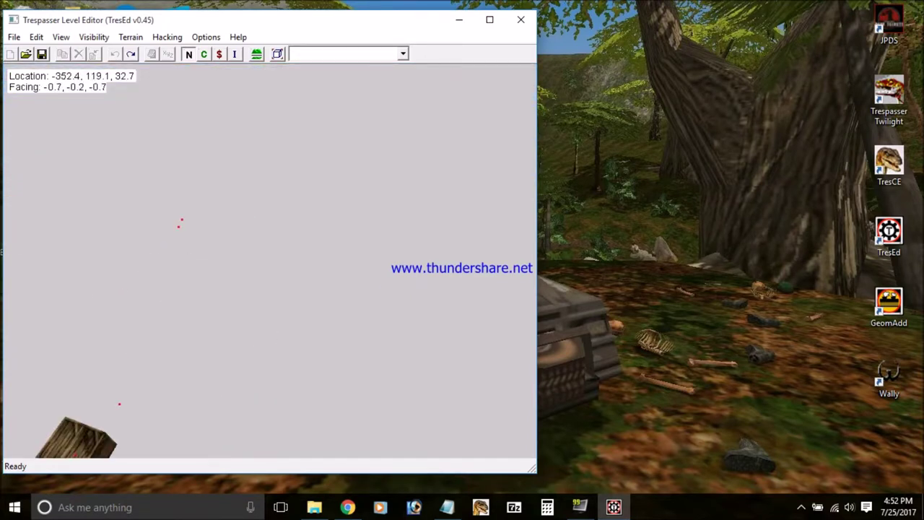
key(Down)
key(Up)
key(Down)
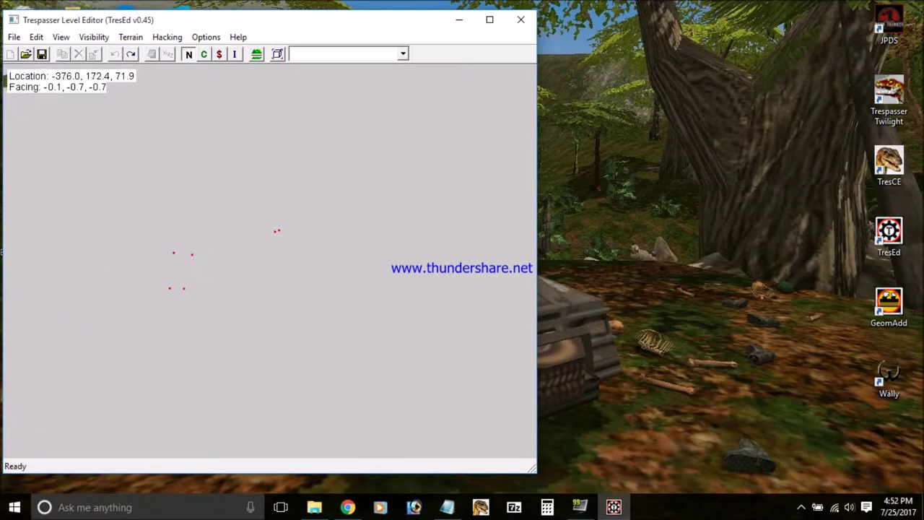
key(Down)
key(Up)
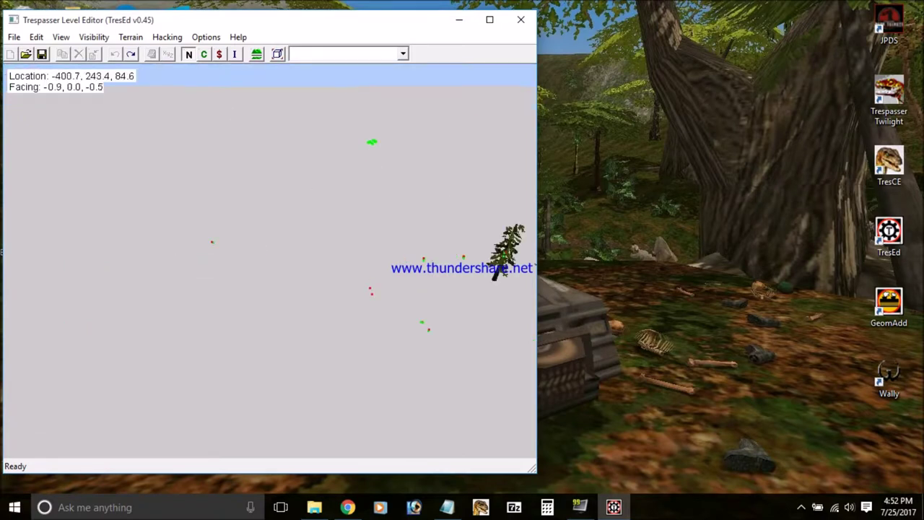
Step: Try to select the three distant weapons together with their muzzle flash models, turning on visibility of the C objects
key(Up)
key(Left)
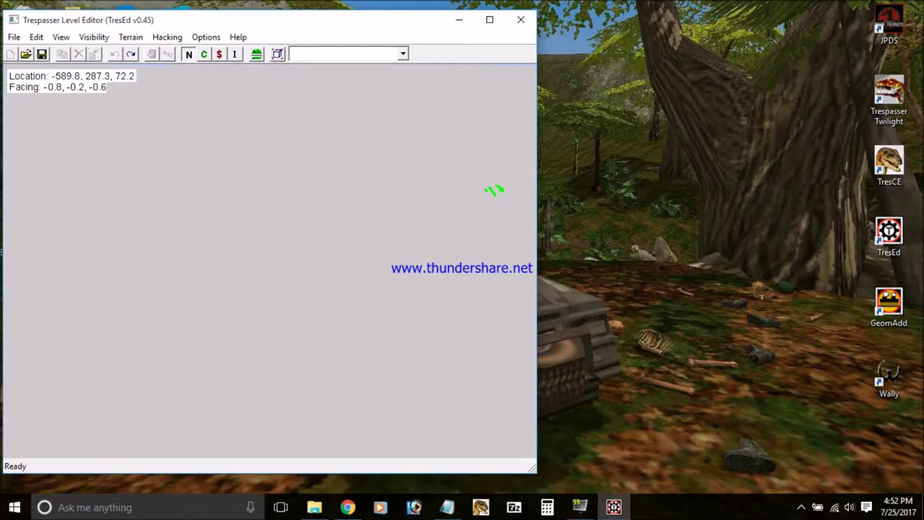
key(Up)
key(Right)
mouse_move(269, 243)
mouse_down()
mouse_move(269, 202)
mouse_move(269, 244)
mouse_up()
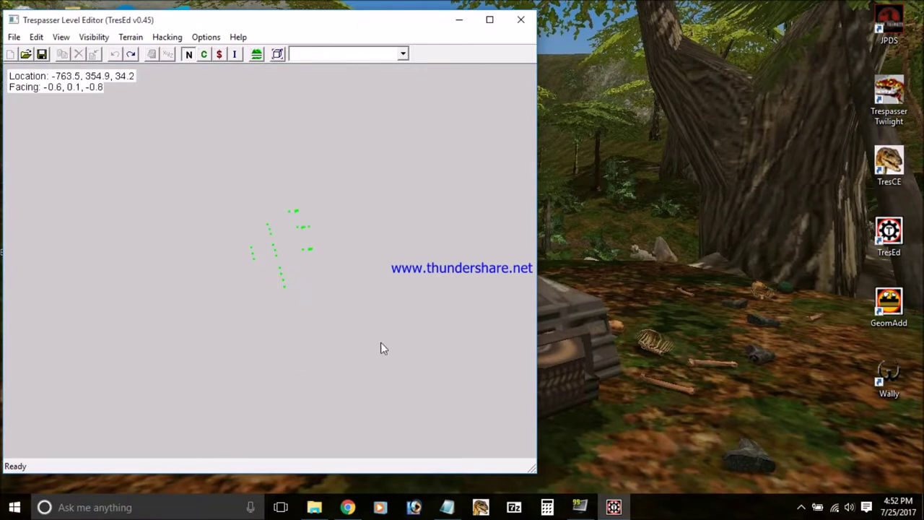
key(Up)
drag(424, 315, 253, 135)
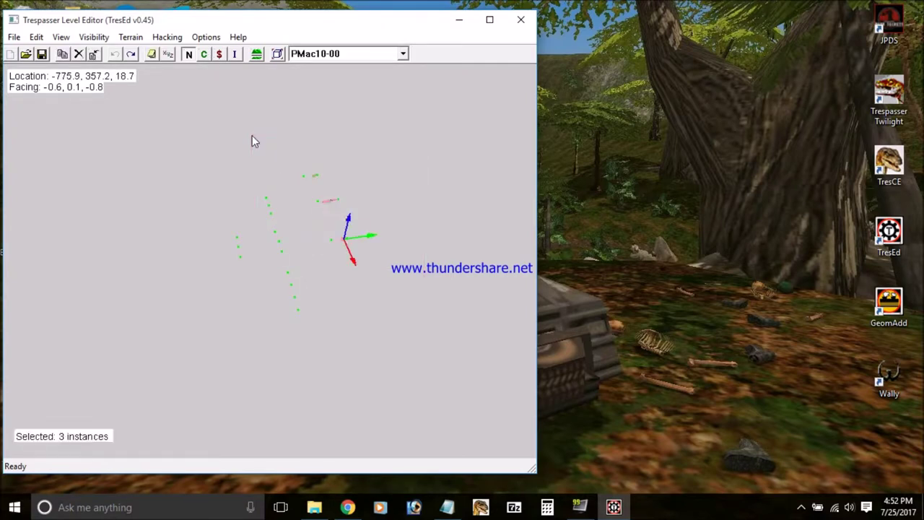
click(205, 56)
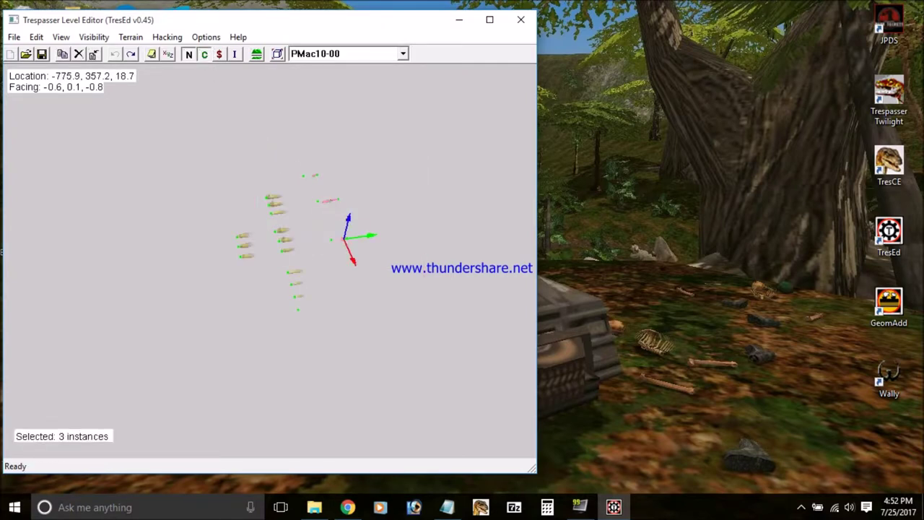
drag(199, 131, 331, 336)
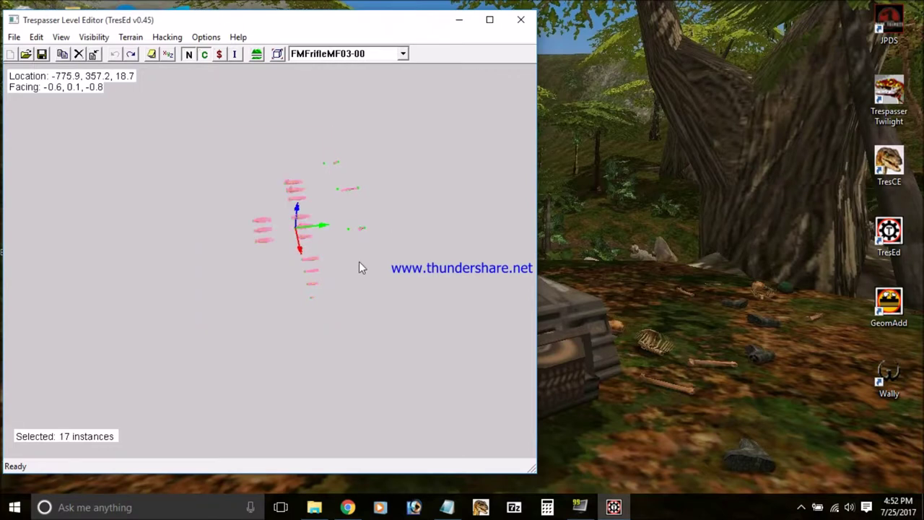
Step: Inspect the selected weapons up close, clear the selection and hide the C objects again
key(ctrl+z)
right_drag(359, 261, 361, 224)
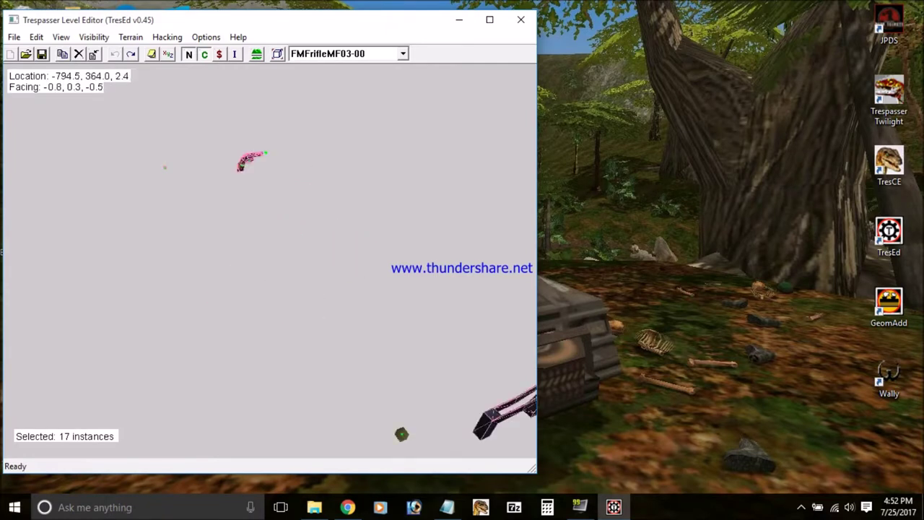
drag(256, 237, 277, 274)
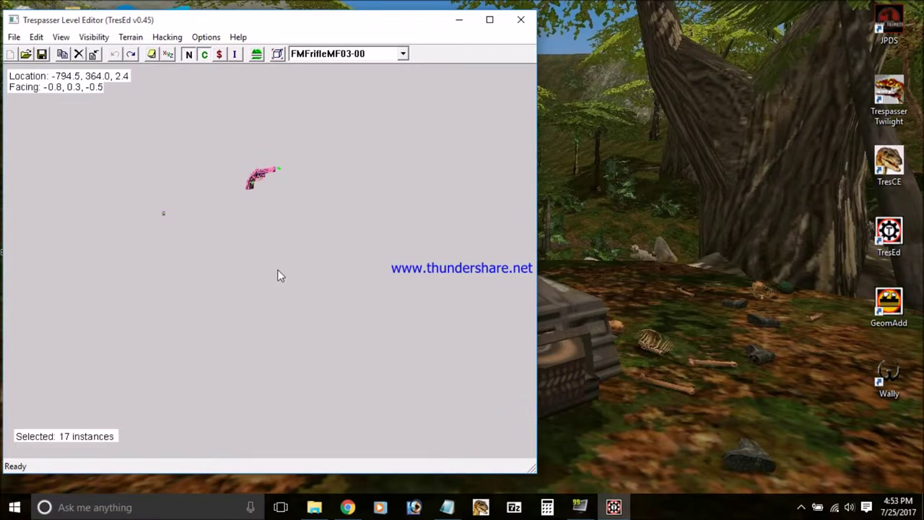
key(ctrl+z)
mouse_move(285, 252)
right_down()
mouse_move(285, 275)
mouse_move(310, 277)
mouse_move(267, 282)
mouse_move(279, 244)
right_up()
click(204, 54)
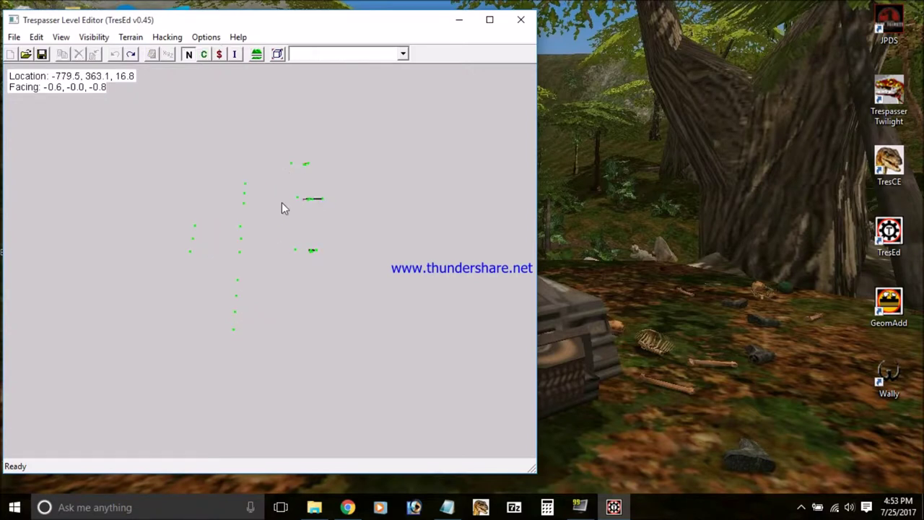
Step: Select the three weapons, including PMac10-00, together with the muzzle flash models and move the group near the crates and barrels
drag(374, 296, 279, 118)
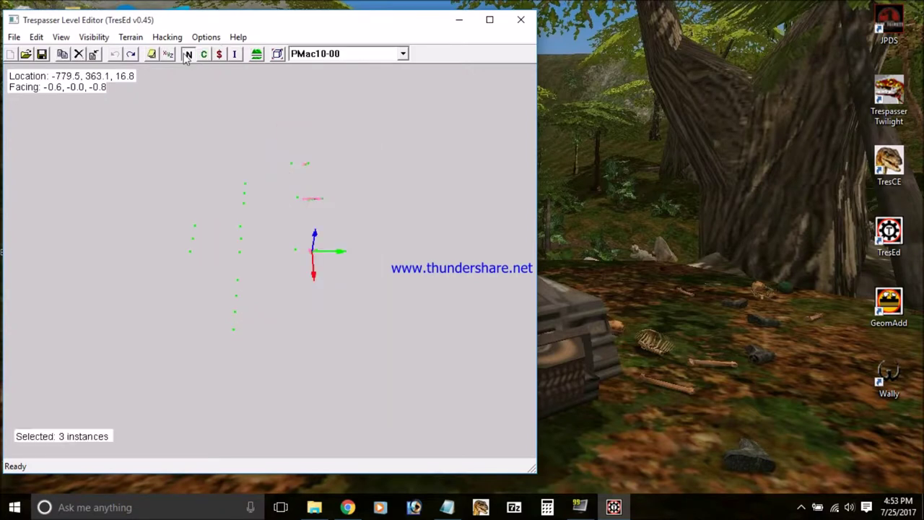
click(188, 55)
right_drag(217, 137, 226, 152)
drag(271, 337, 140, 139)
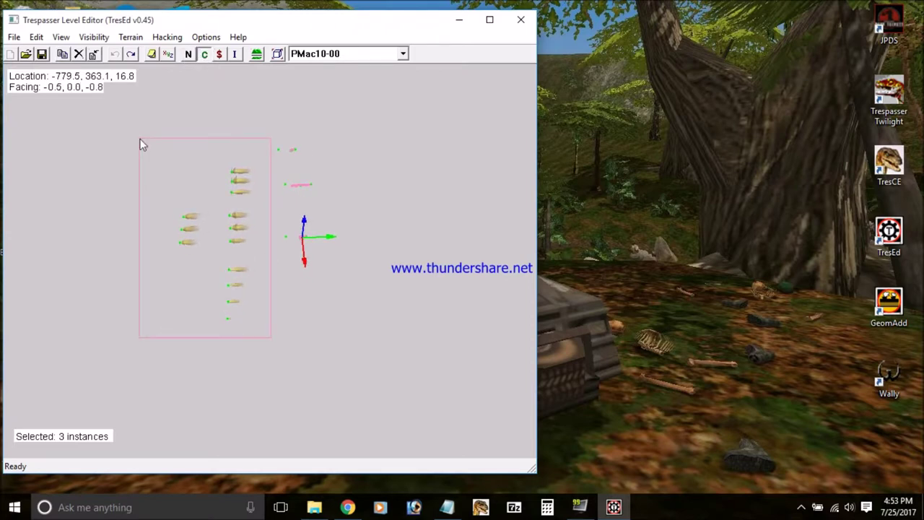
drag(142, 144, 142, 144)
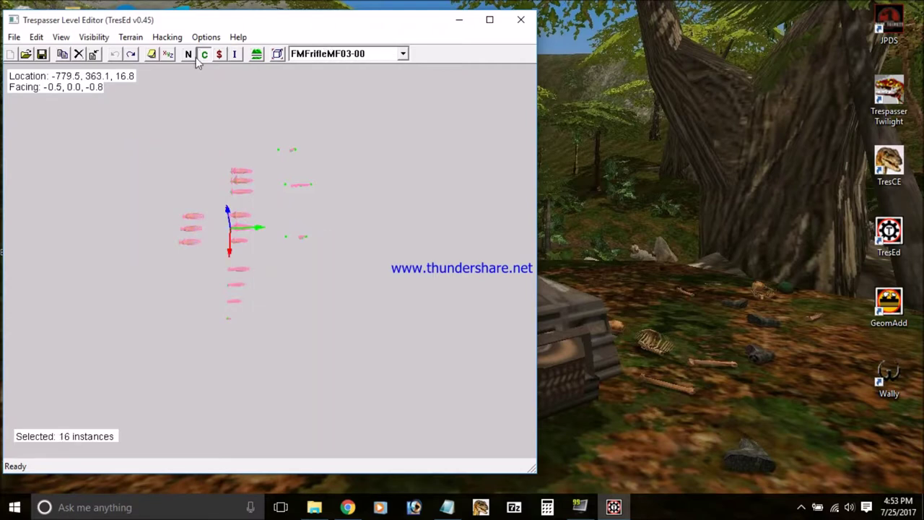
key(Down)
right_drag(281, 234, 361, 241)
key(Down)
key(Up)
drag(362, 241, 214, 283)
right_drag(214, 283, 246, 232)
key(Up)
key(Up)
key(Down)
Step: Move the two fuel barrels closer to the wooden crates and deselect them
drag(406, 410, 103, 160)
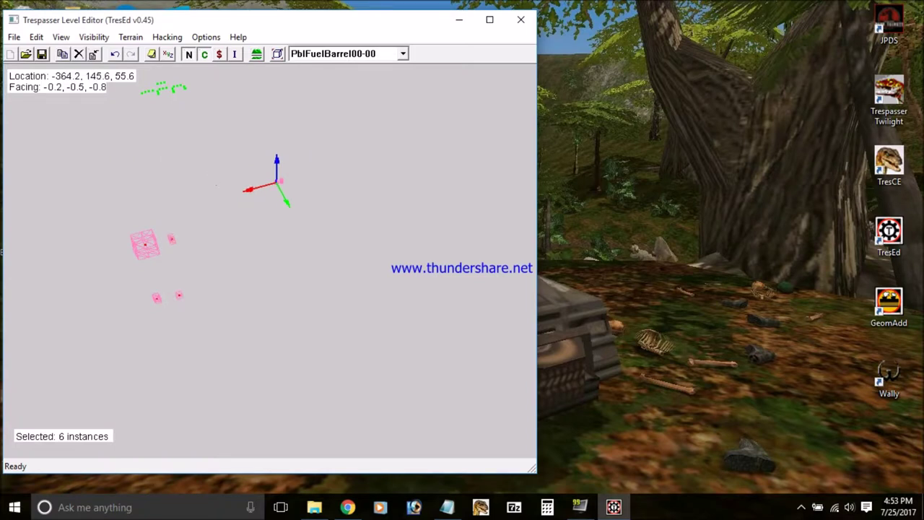
key(Up)
key(Up)
drag(244, 333, 59, 227)
right_drag(152, 160, 155, 138)
key(Right)
drag(299, 309, 127, 220)
key(Down)
key(Left)
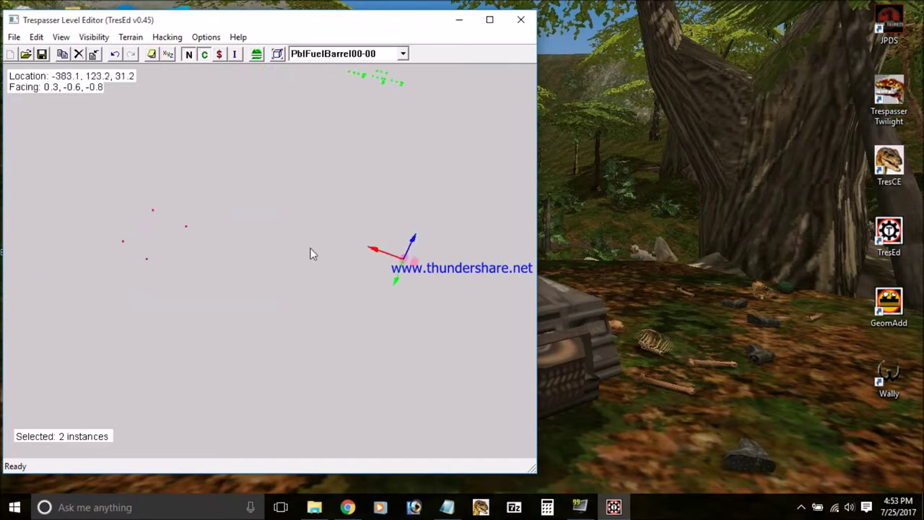
right_drag(359, 225, 272, 209)
key(Left)
key(Up)
right_drag(331, 227, 378, 239)
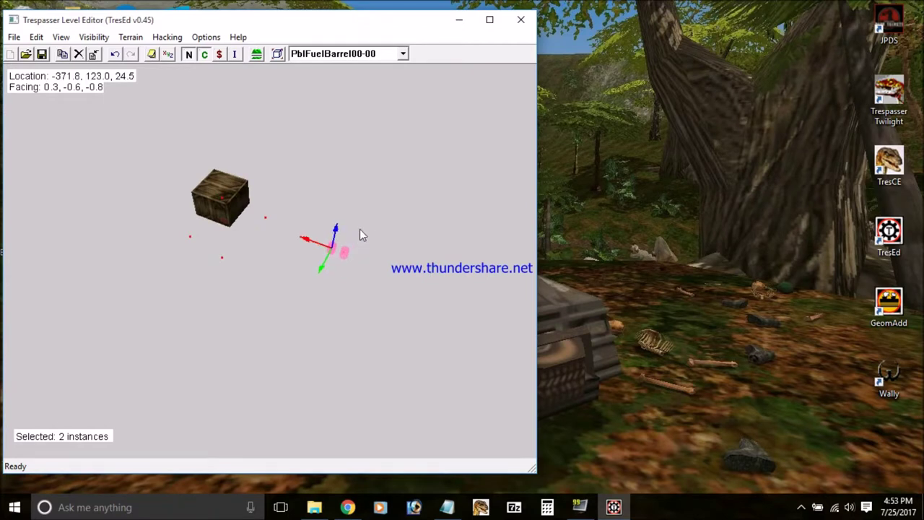
click(338, 289)
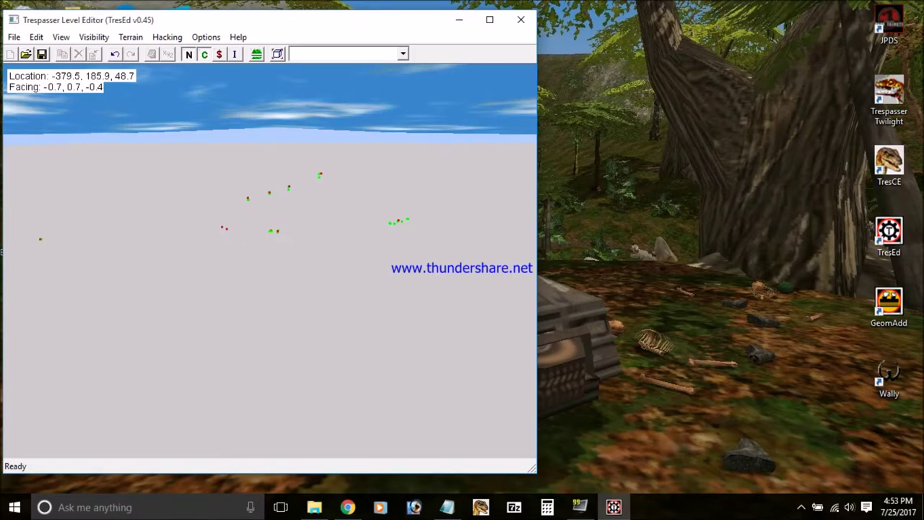
Step: Hide the C objects, move the distant skull Phunterskull0-00 over to the crates and barrels, and deselect it
key(Right)
key(Up)
key(Left)
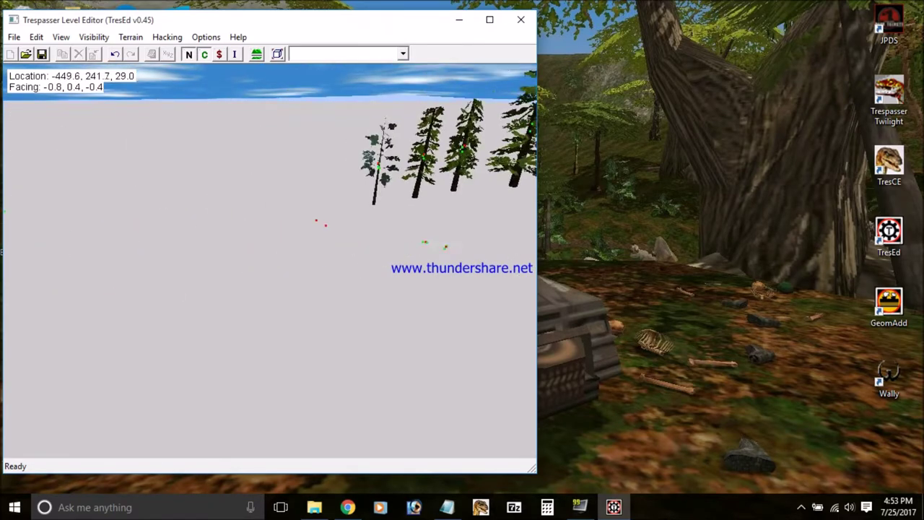
key(Up)
key(Right)
key(Up)
key(Left)
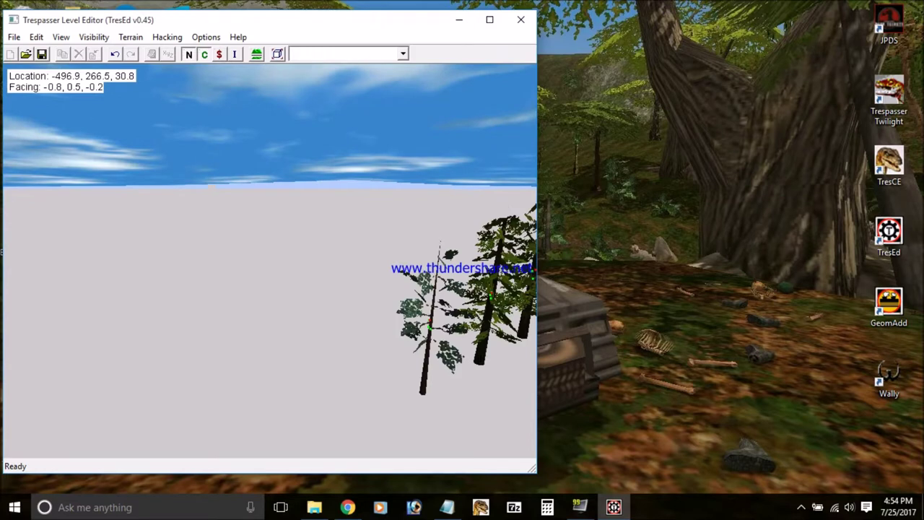
key(Left)
key(Up)
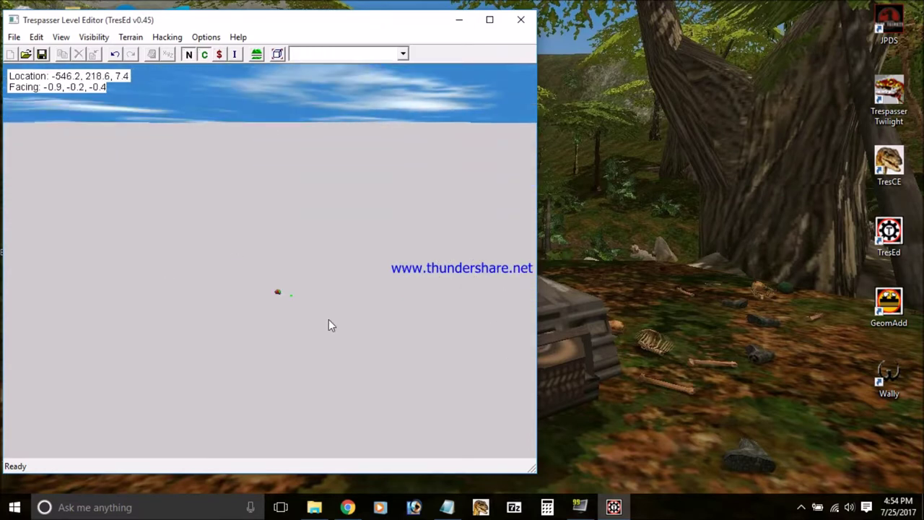
click(203, 57)
drag(320, 340, 244, 231)
key(Down)
key(Down)
key(Left)
right_drag(266, 272, 284, 343)
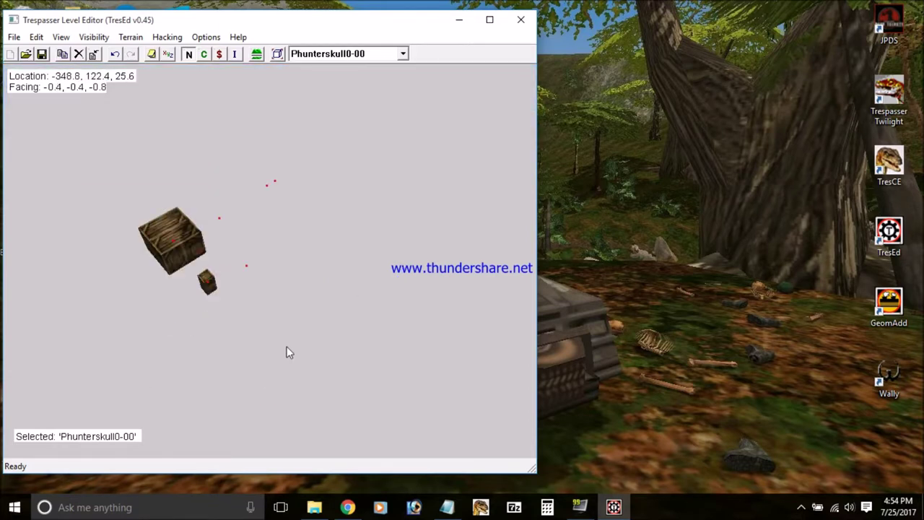
drag(286, 346, 255, 294)
click(262, 264)
Step: Survey the relocated weapons, the ground patches and the object groups around the terrain's corner
mouse_move(262, 264)
right_down()
mouse_move(262, 234)
mouse_move(270, 243)
right_up()
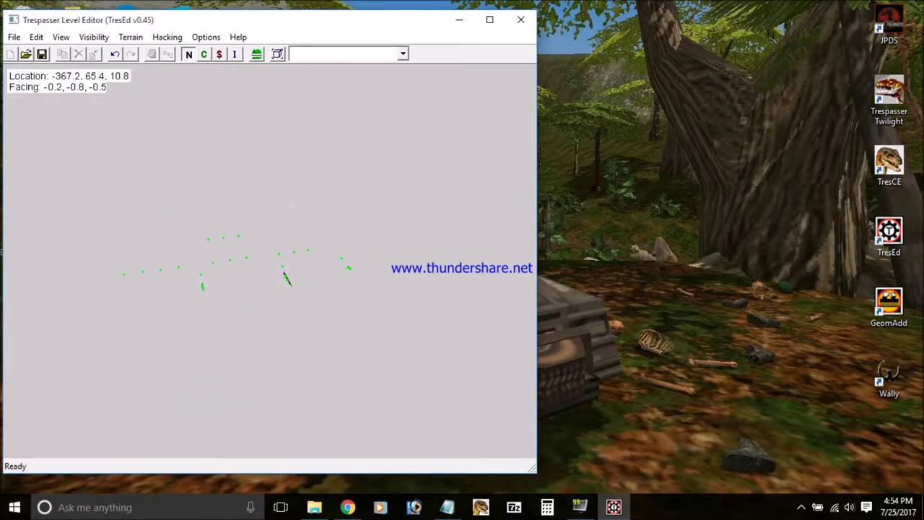
key(Left)
key(Up)
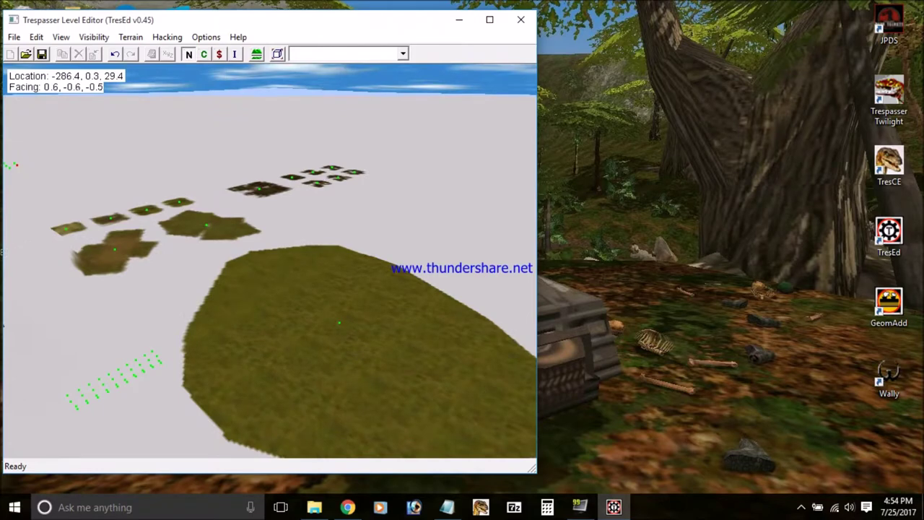
right_drag(270, 260, 447, 45)
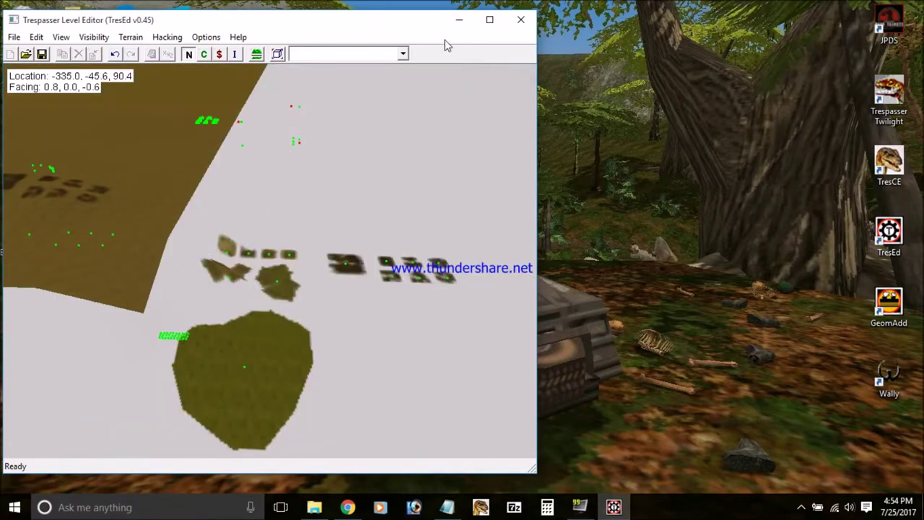
key(Right)
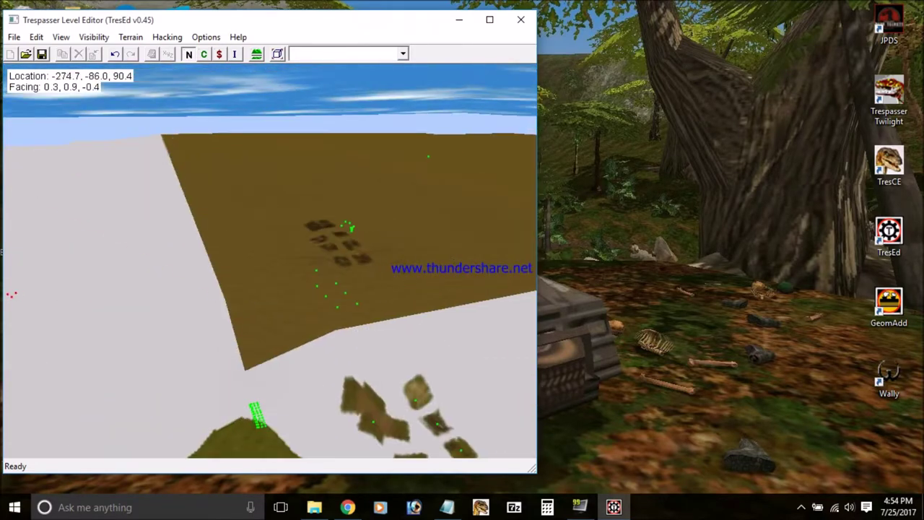
key(Up)
key(Right)
key(Up)
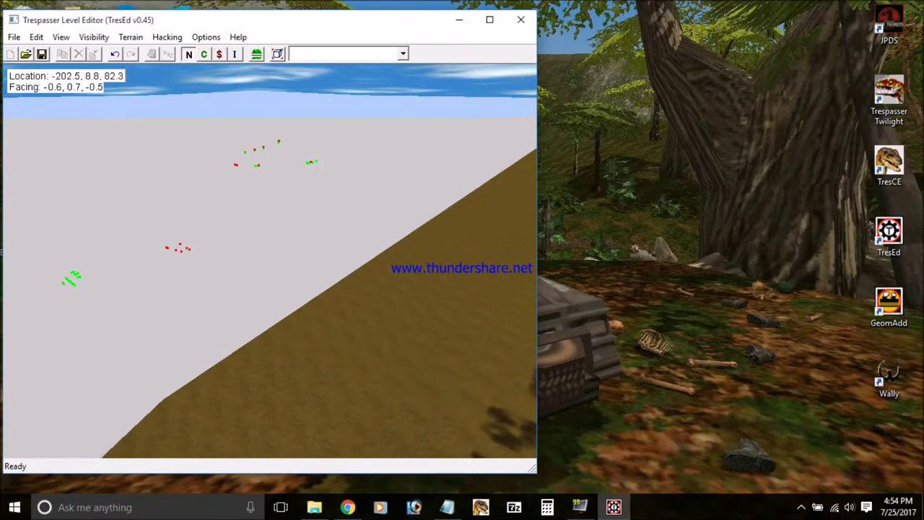
Step: Examine the placement of the trees and the regrouped crates, barrels and skull beyond the terrain's edge
key(Up)
key(Left)
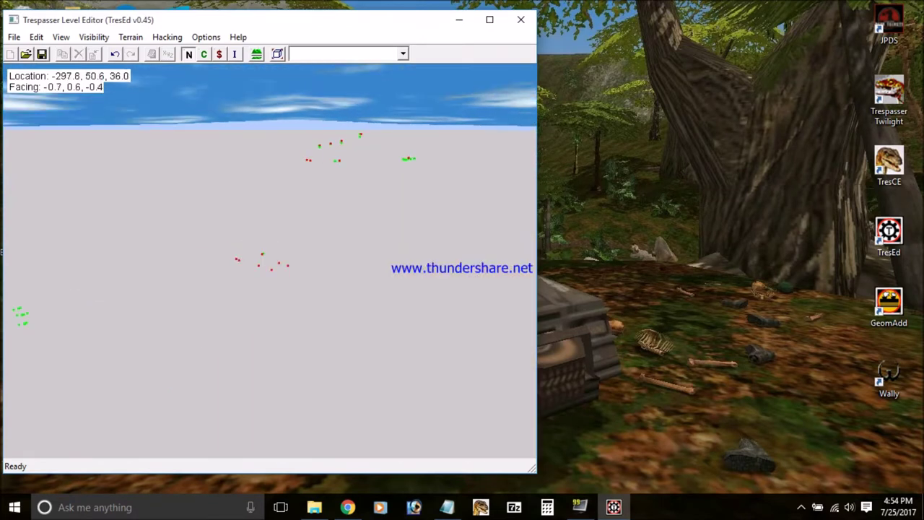
key(Up)
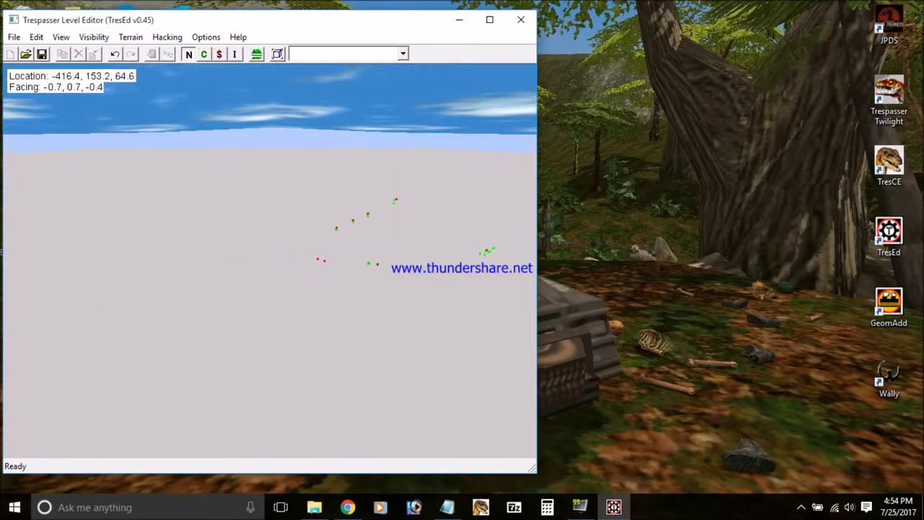
key(Right)
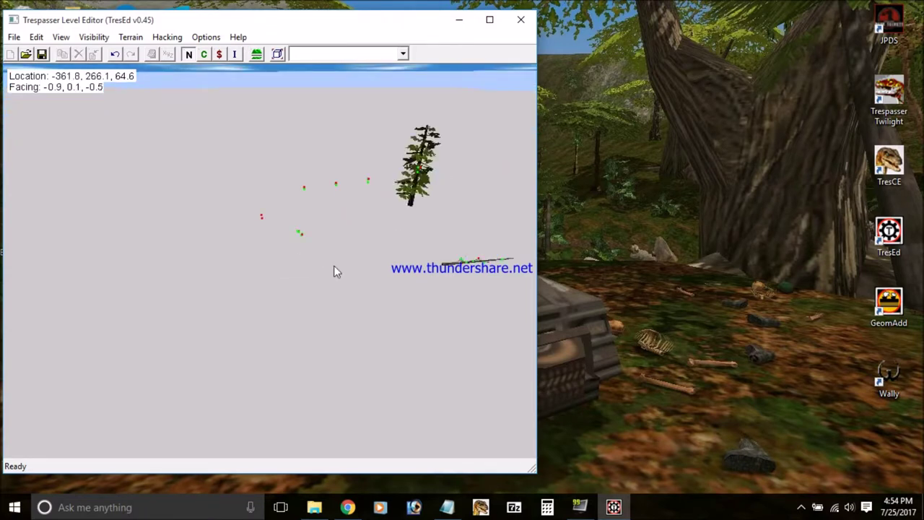
right_drag(334, 265, 238, 253)
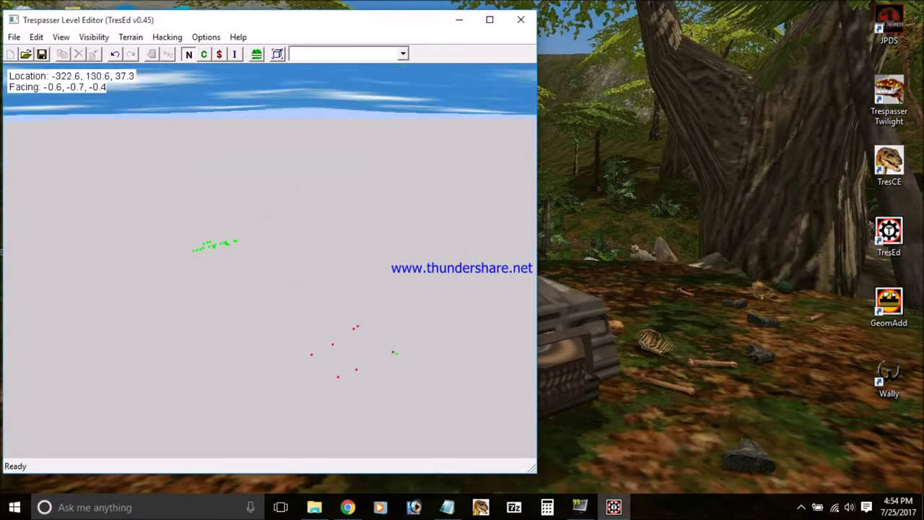
key(Up)
right_drag(270, 260, 328, 327)
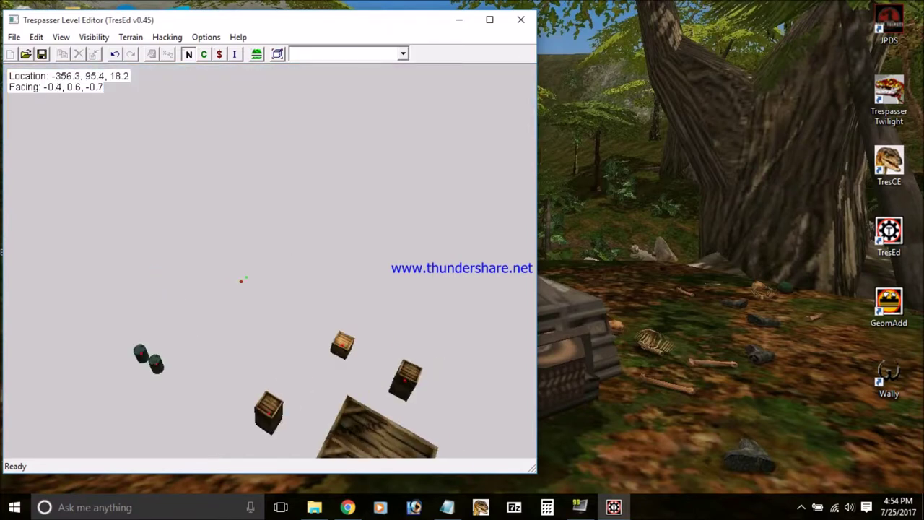
Step: Save the modified level and close it
key(Up)
right_drag(266, 219, 310, 202)
key(Down)
click(43, 55)
key(Return)
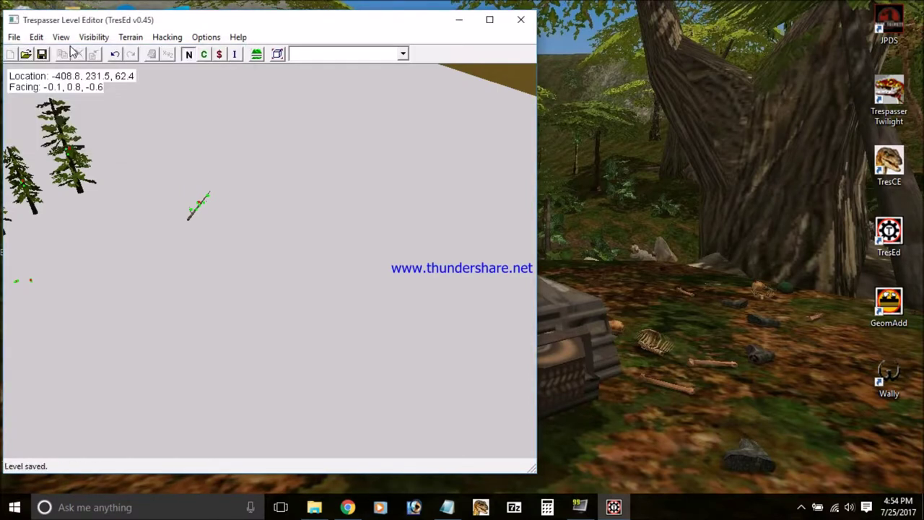
click(22, 38)
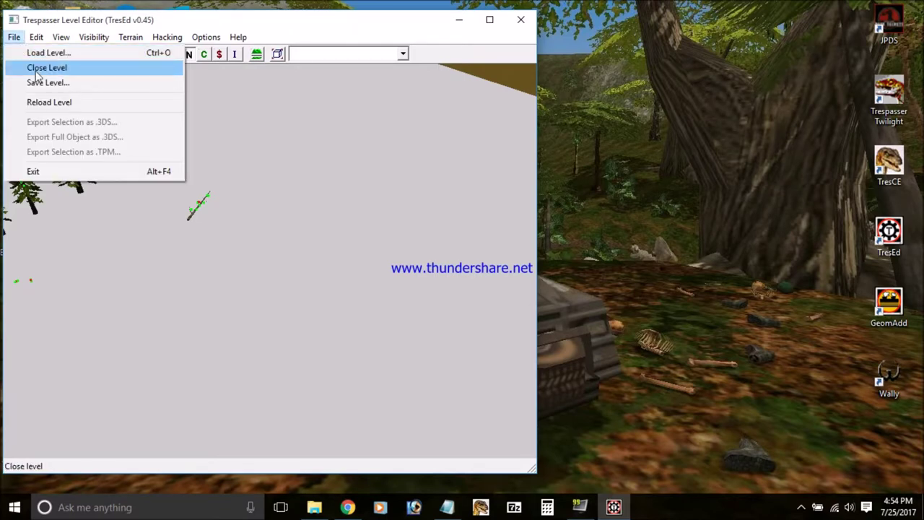
click(35, 70)
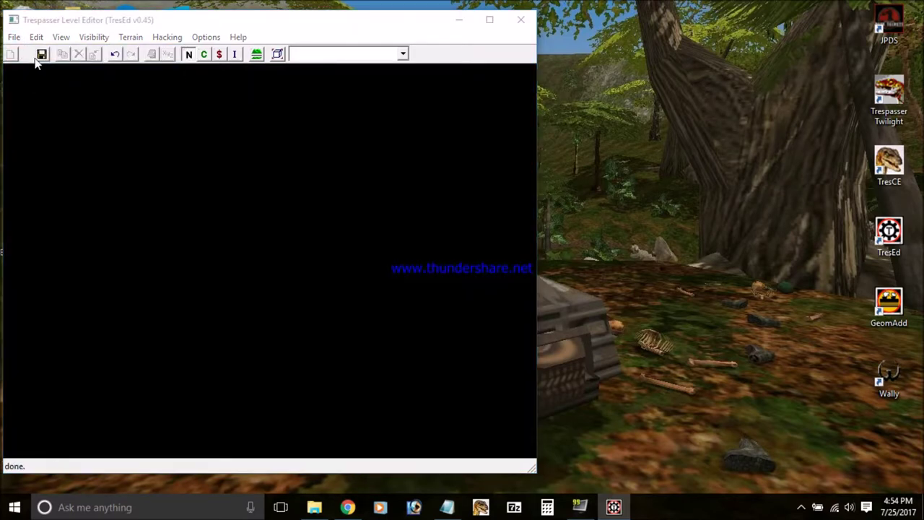
Step: Load a level's SWP file from the data folder inside TrespasserComplete
click(26, 54)
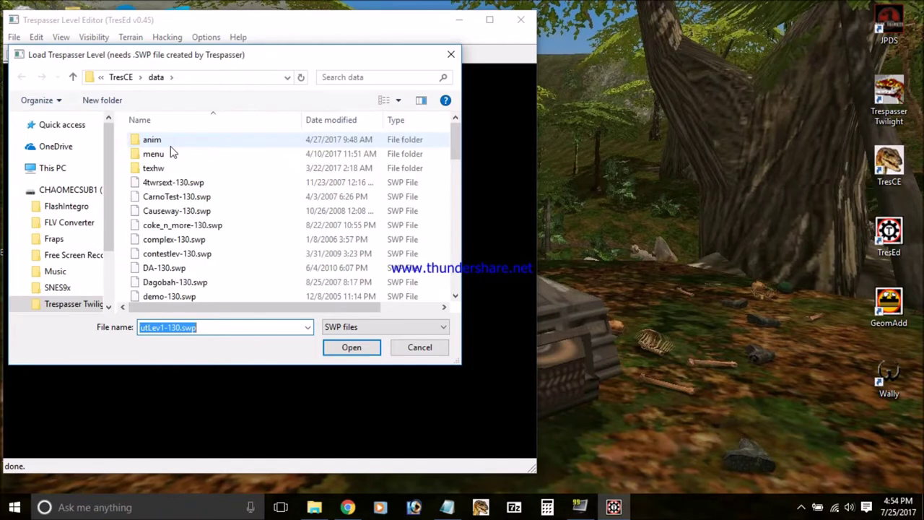
click(73, 77)
click(73, 77)
scroll(198, 217, down, 2)
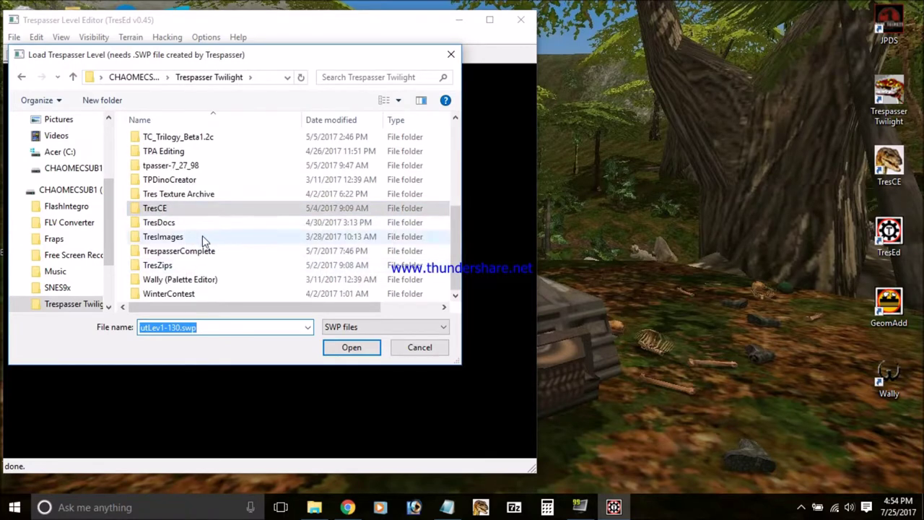
click(205, 250)
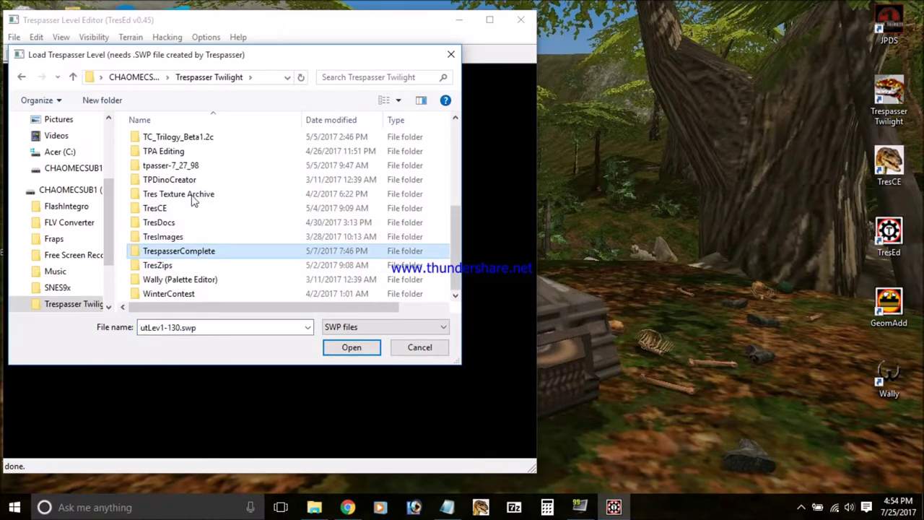
key(Return)
click(166, 140)
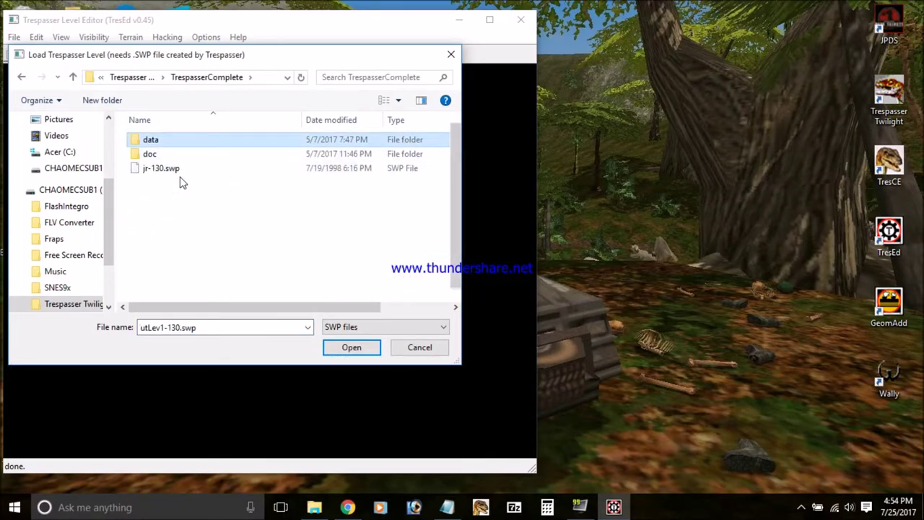
key(Return)
double_click(193, 197)
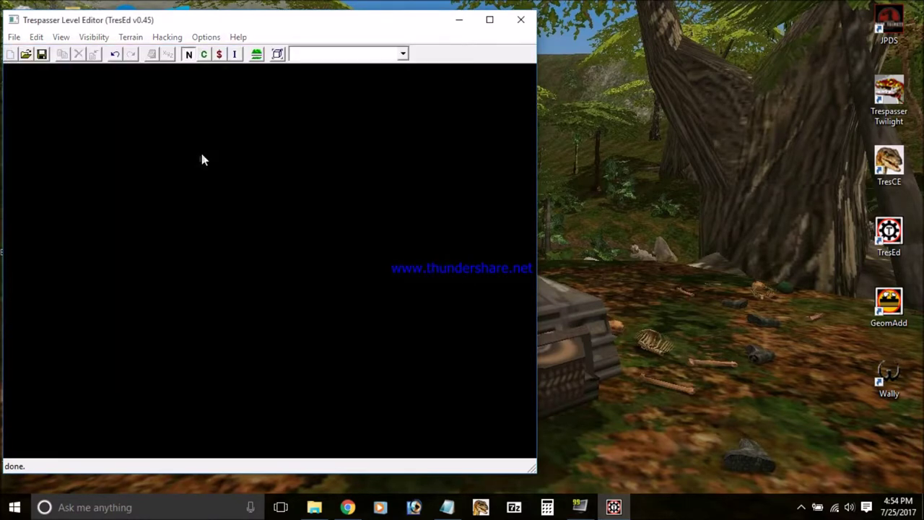
click(235, 119)
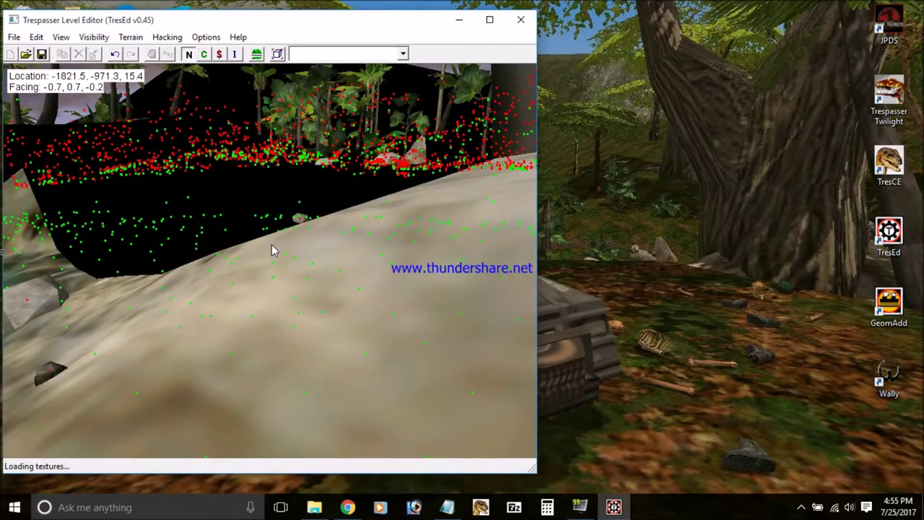
Step: Locate the truck parked between the boulders and the palm trunk, and select its body PMercedesUnimoBody00-00
right_drag(271, 245, 325, 256)
key(Up)
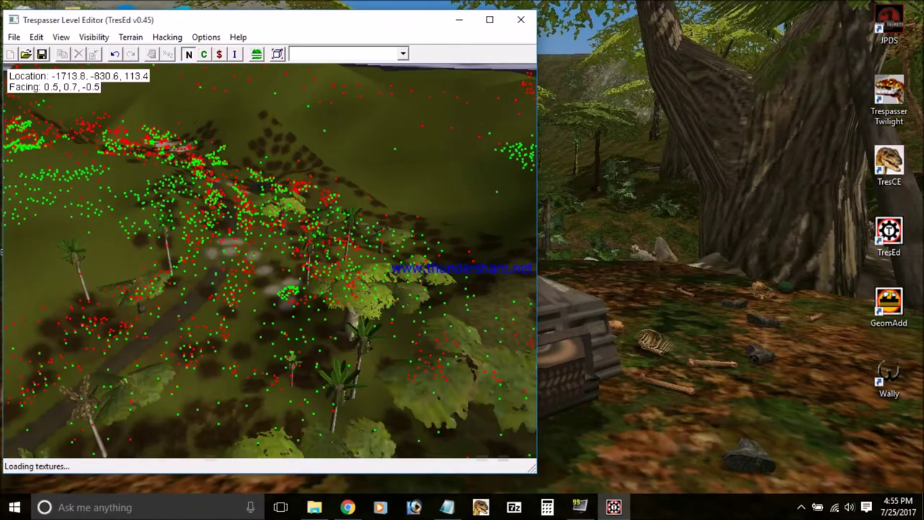
right_drag(325, 256, 321, 277)
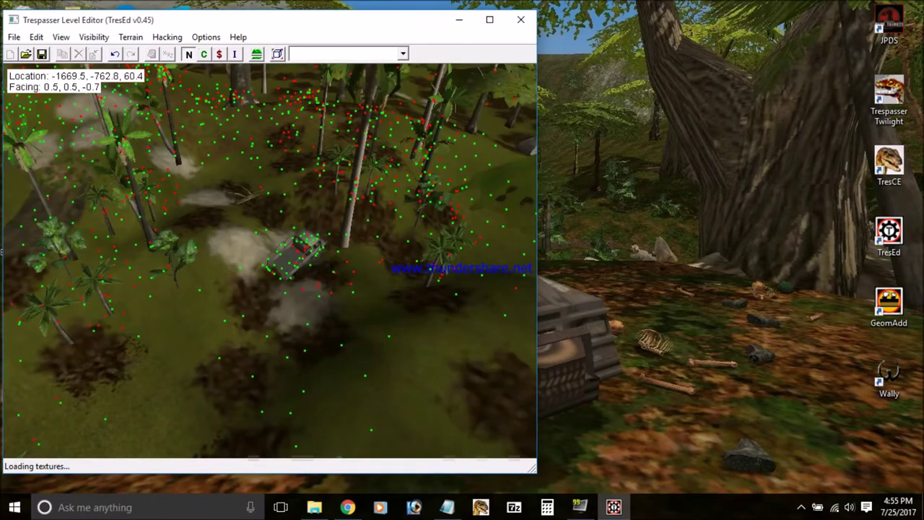
right_drag(271, 261, 270, 245)
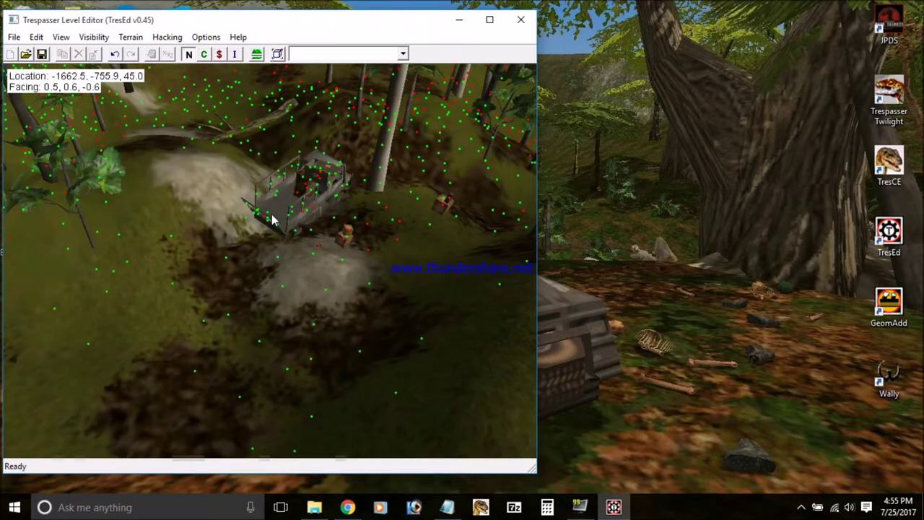
key(Up)
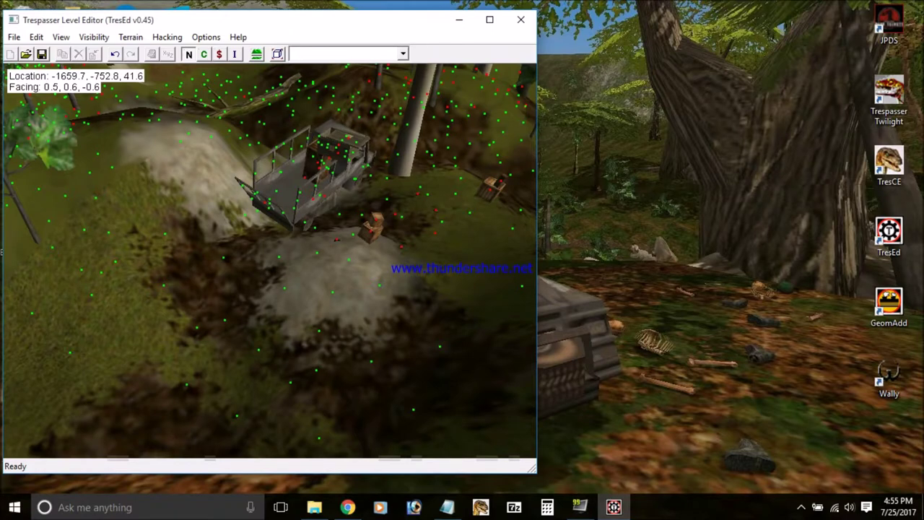
right_drag(267, 263, 270, 250)
key(Up)
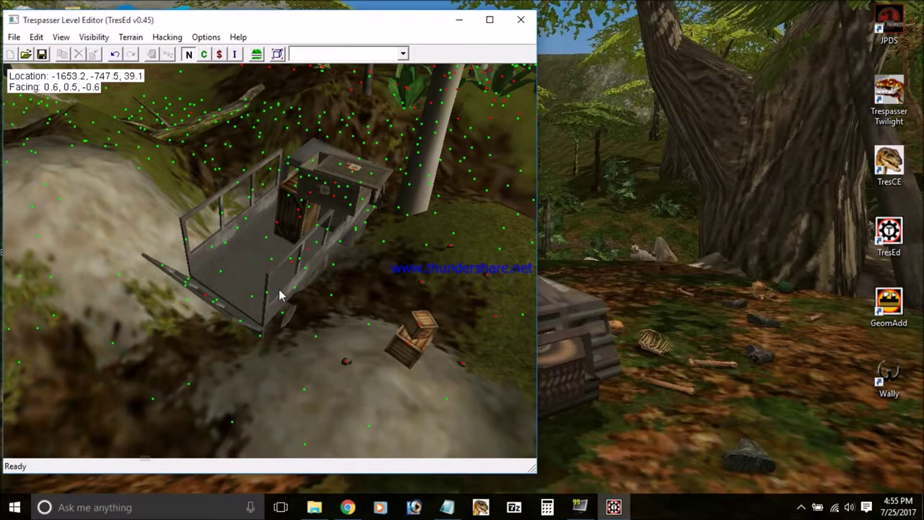
click(281, 295)
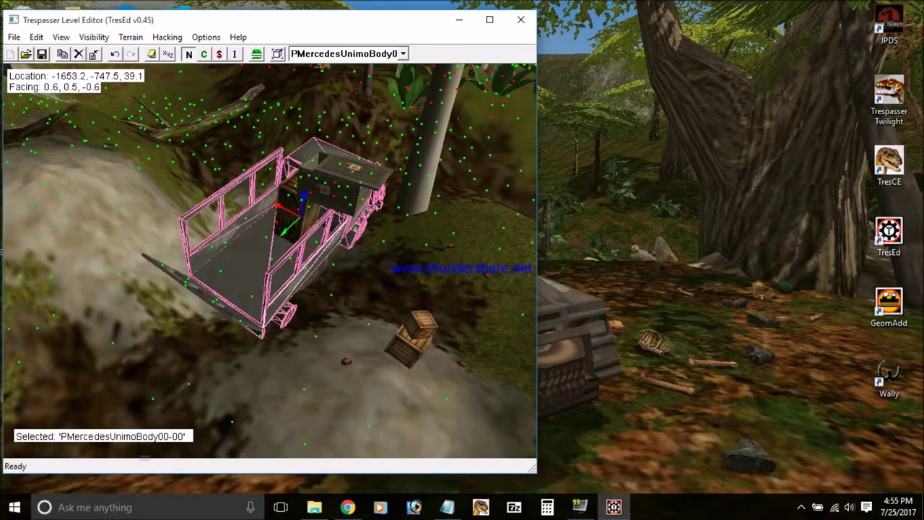
Step: Select the seven instances around the crates on the truck, including PHuntingRifle-01, and move them off onto the grass beside it
key(Right)
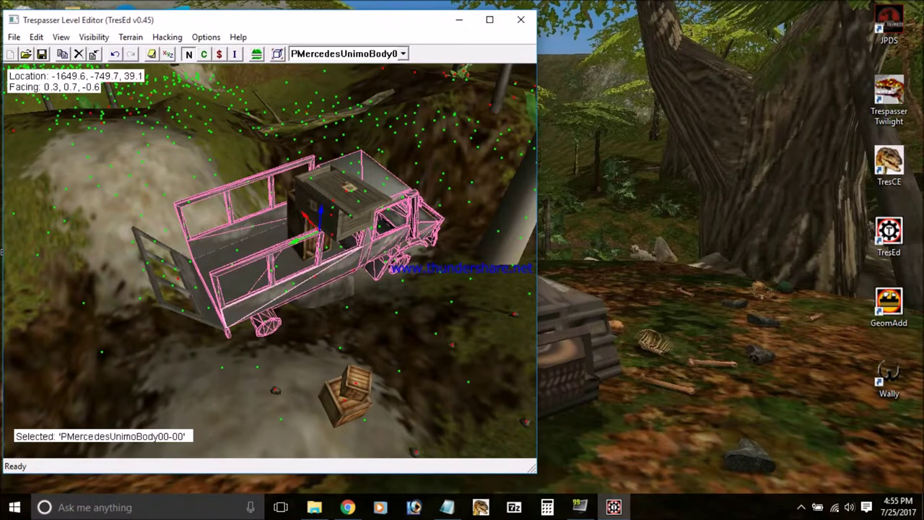
key(Up)
key(Right)
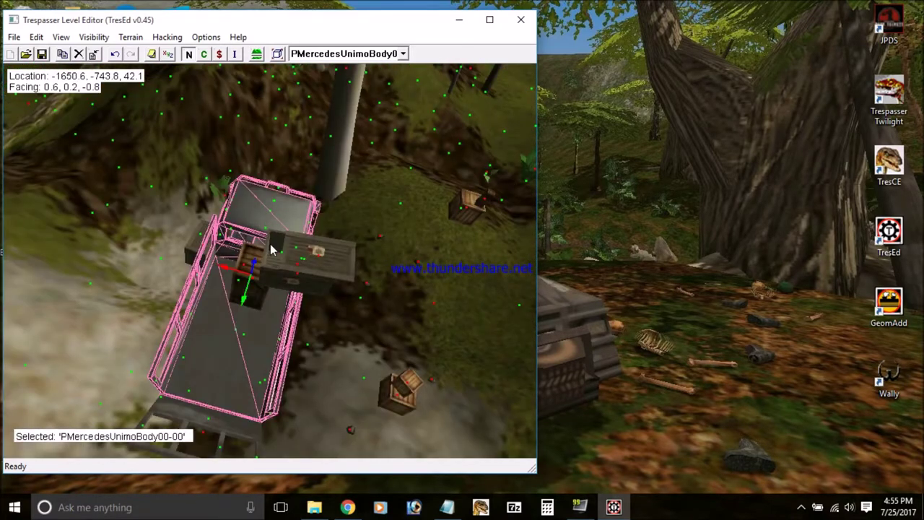
key(Left)
key(Right)
key(Right)
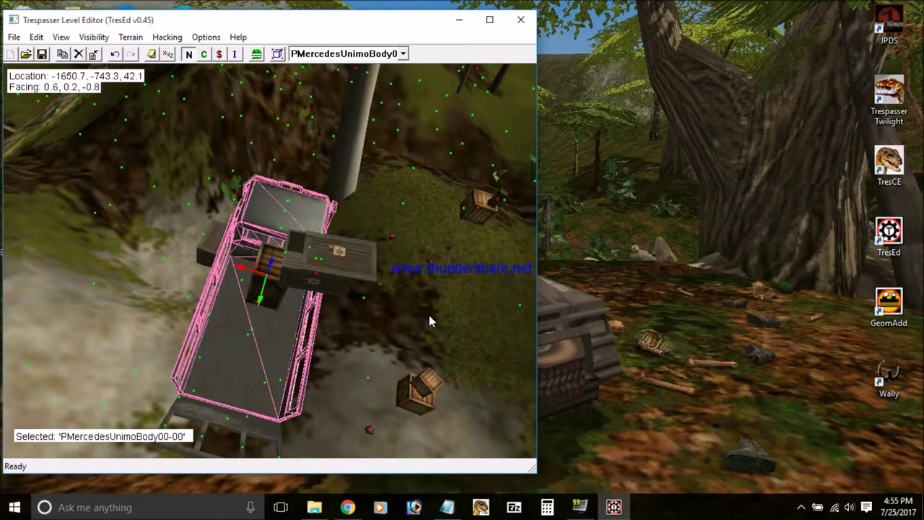
drag(428, 321, 233, 227)
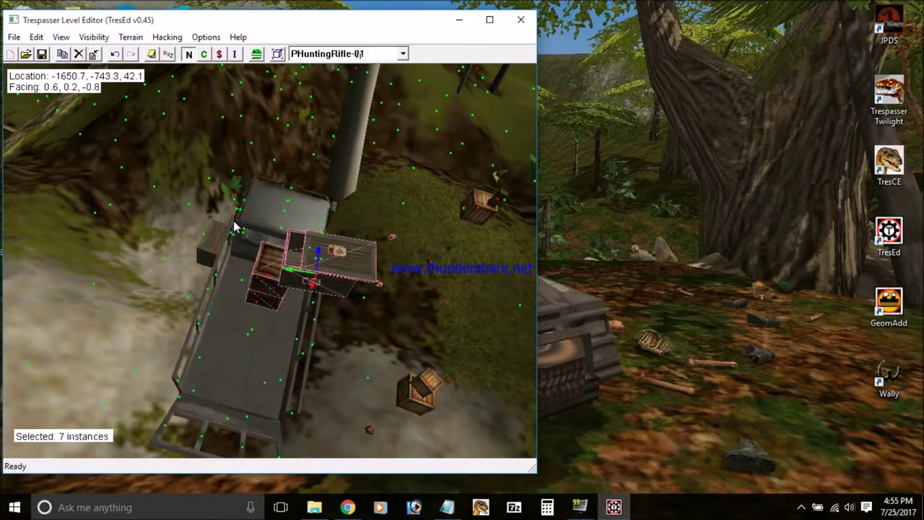
key(Right)
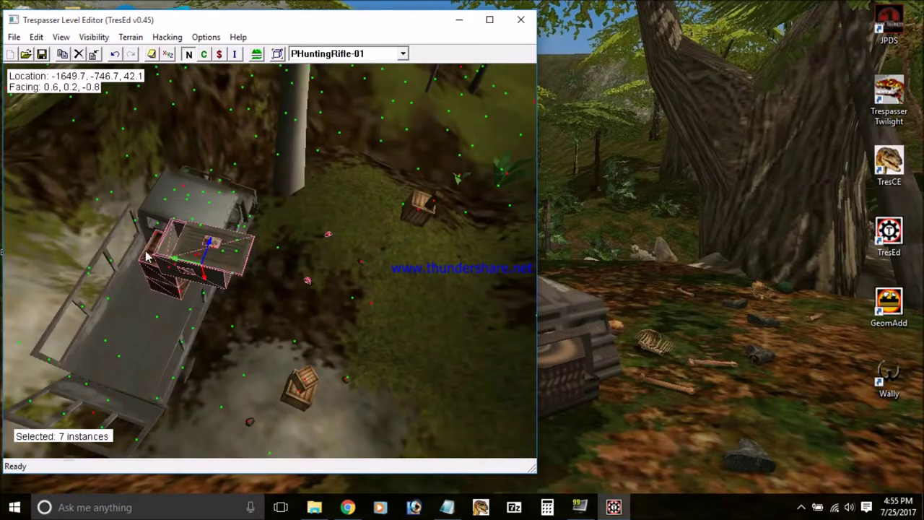
drag(146, 257, 260, 268)
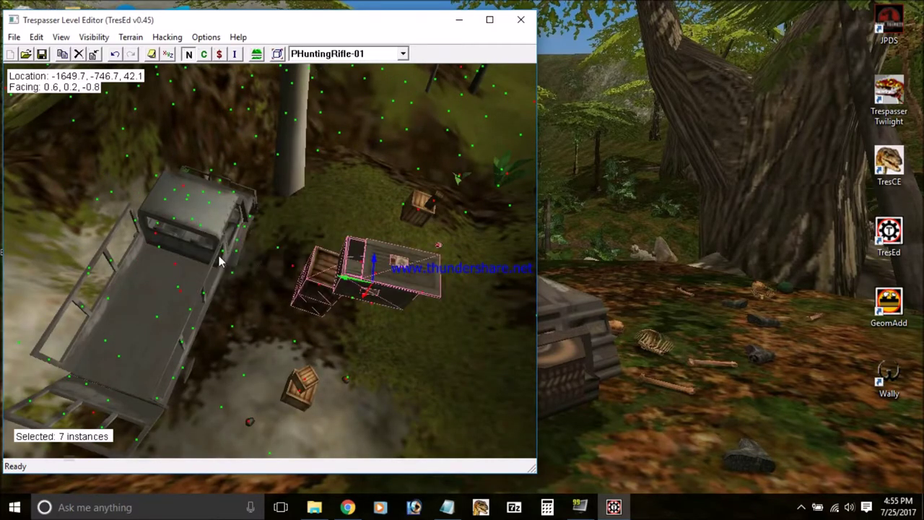
Step: Select the palm instance VBraheaPalm01A-20225 near the front of the cleared truck
click(219, 256)
key(Left)
key(Left)
drag(234, 320, 133, 249)
drag(222, 253, 93, 202)
right_drag(166, 181, 116, 173)
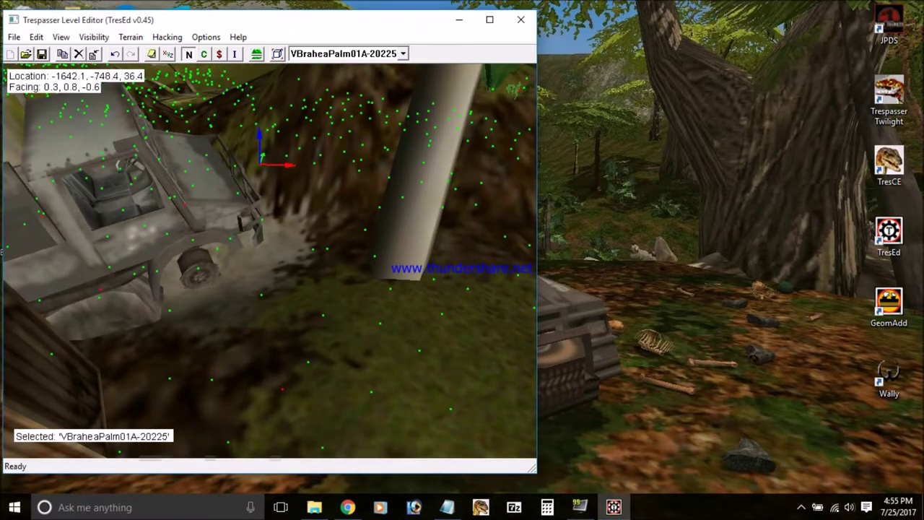
right_drag(115, 173, 263, 78)
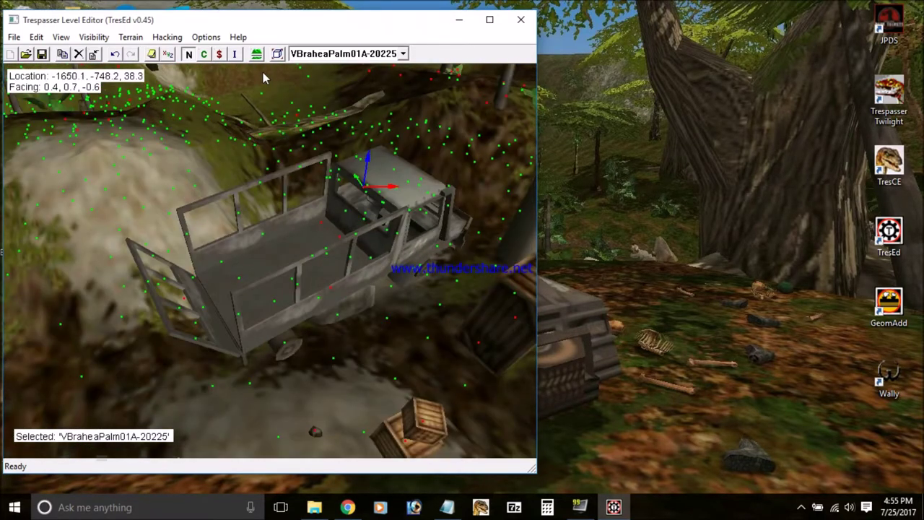
Step: Show the invisible (I) objects and examine the truck's side rails and tailgate up close
click(234, 55)
right_drag(286, 117, 257, 217)
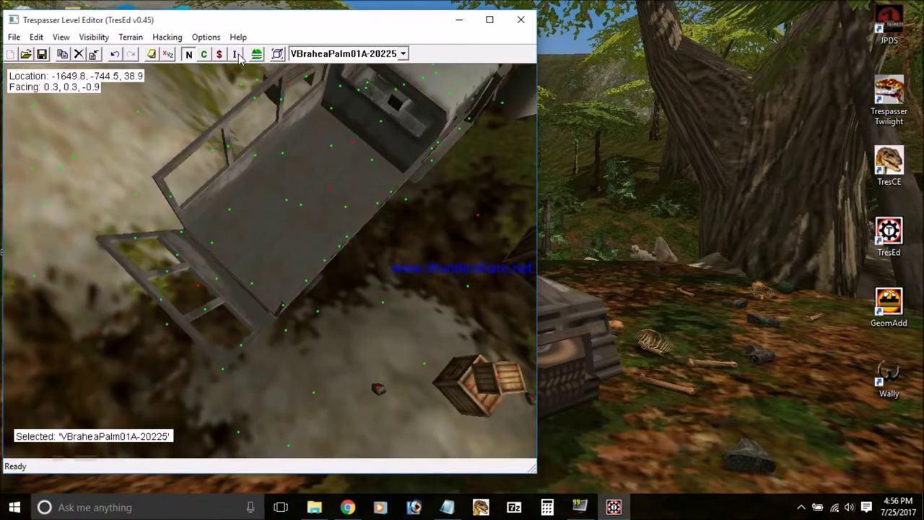
right_drag(235, 114, 235, 114)
scroll(230, 263, up, 7)
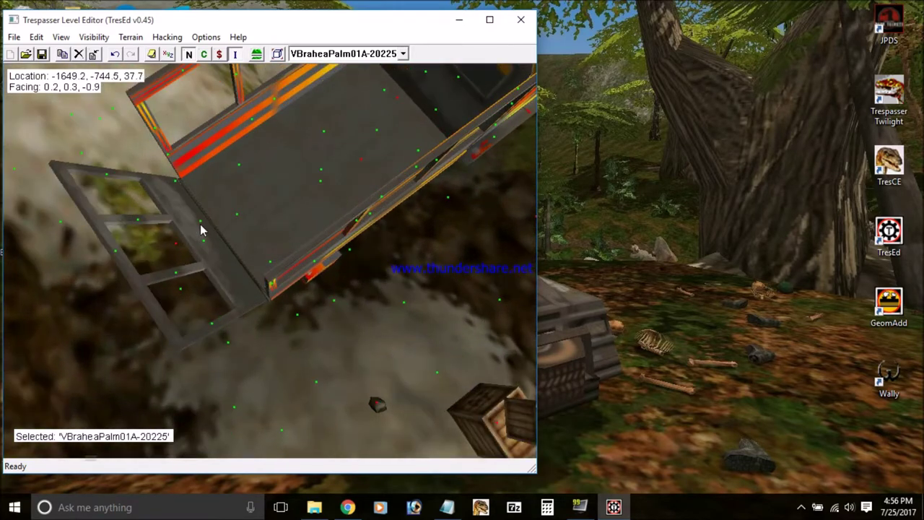